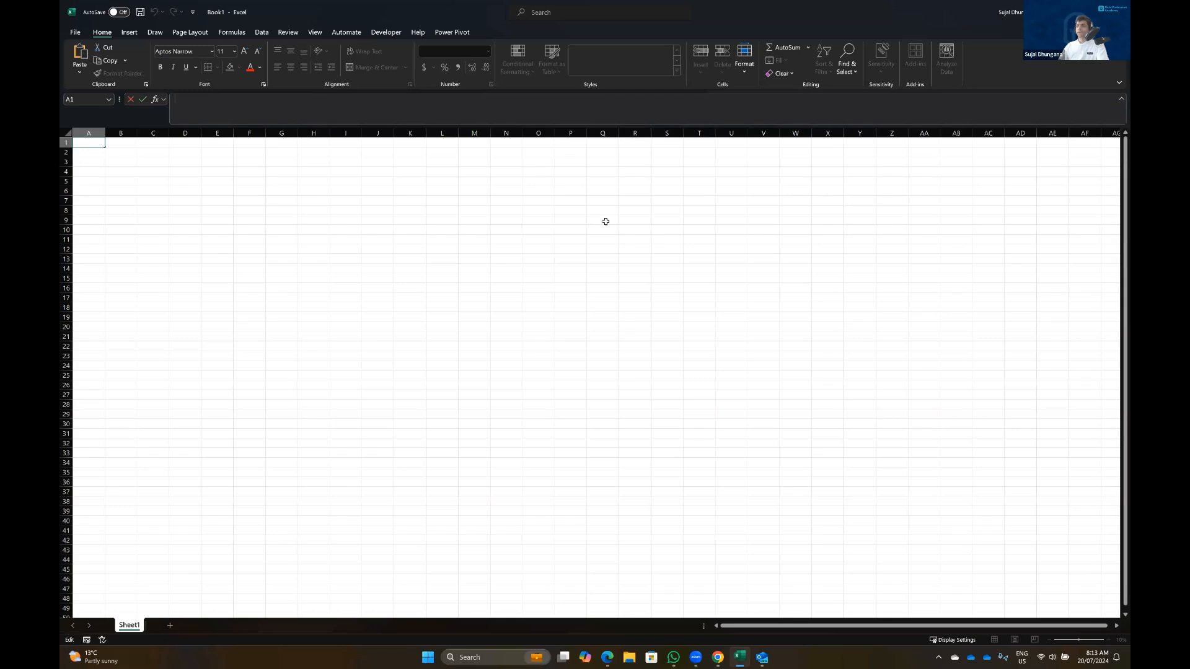
Look over the Data tab commands, then return to the Home tab
{"action": "scroll", "coordinate": [589, 403], "scroll_direction": "down", "scroll_amount": 1}
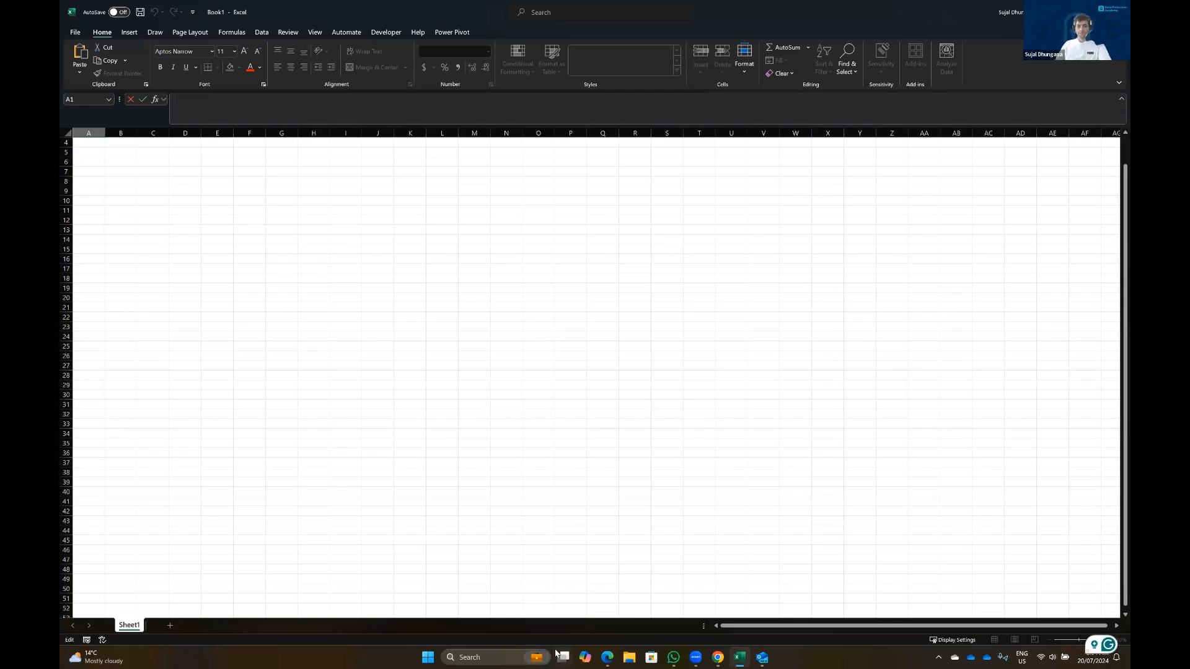
{"action": "left_click", "coordinate": [662, 253]}
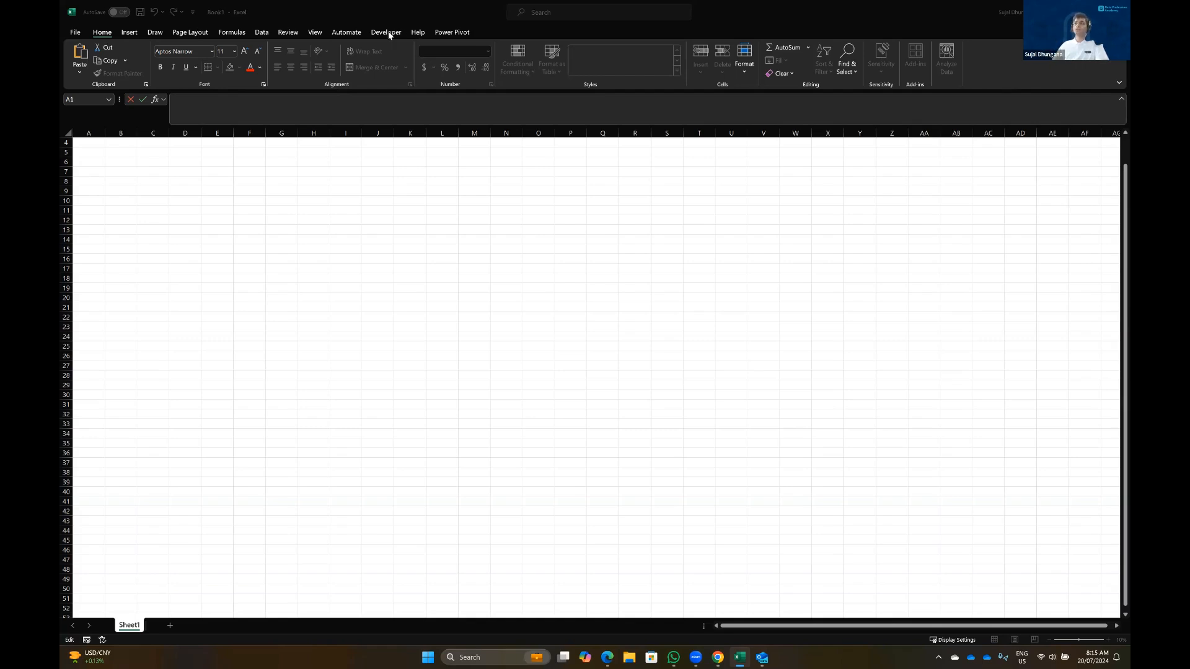
{"action": "left_click", "coordinate": [259, 33]}
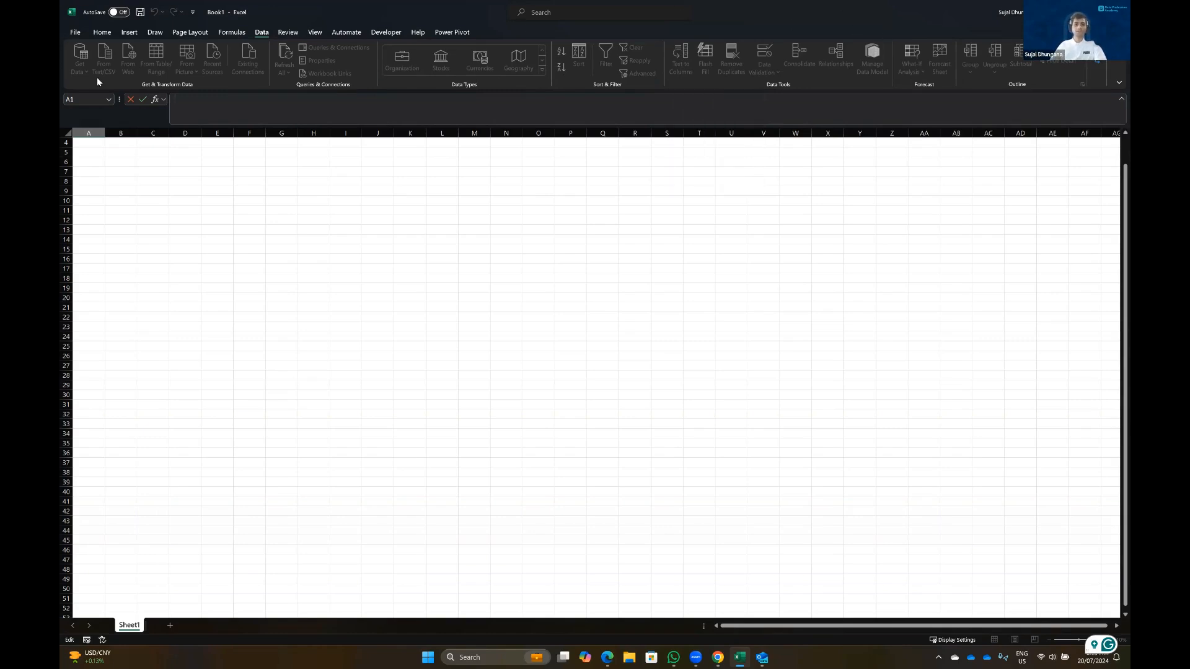
{"action": "left_click", "coordinate": [97, 36]}
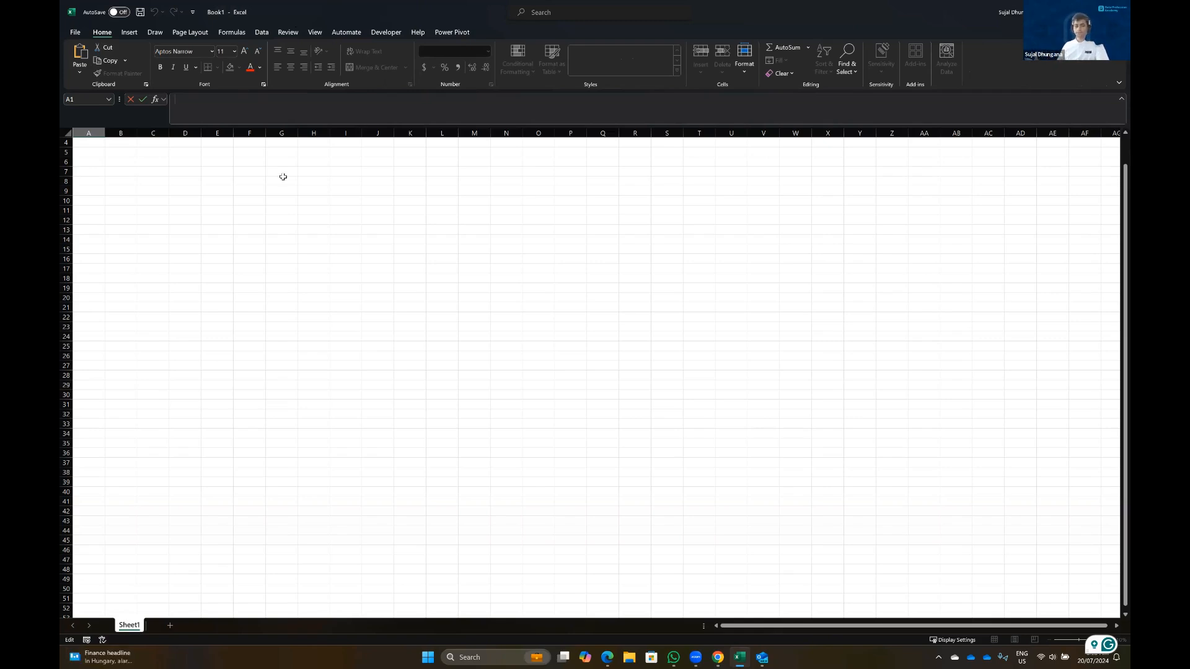
Add a new blank worksheet and switch between Sheet1 and Sheet2
{"action": "left_click", "coordinate": [170, 627]}
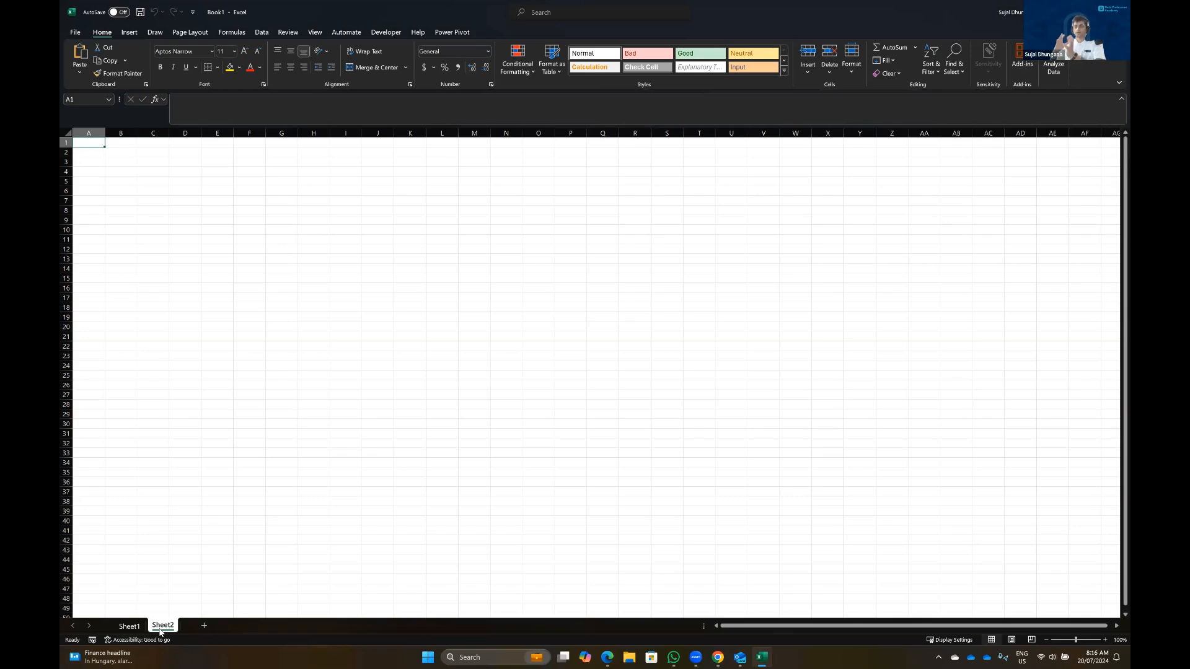
{"action": "left_click", "coordinate": [126, 626]}
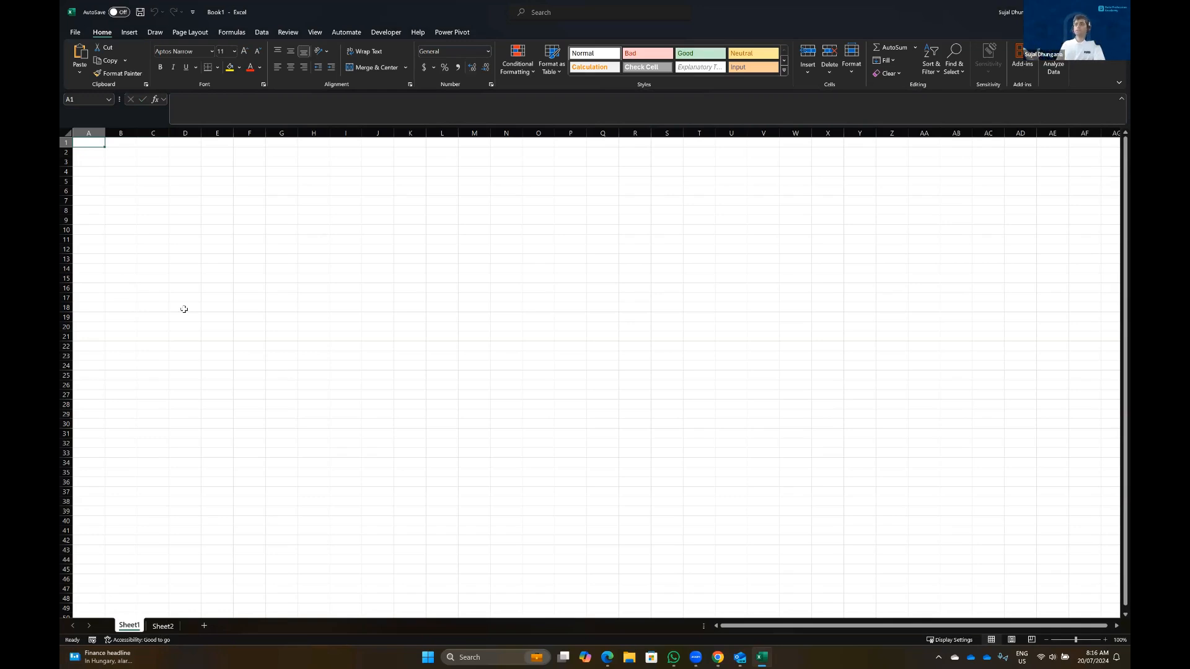
{"action": "left_click", "coordinate": [162, 628]}
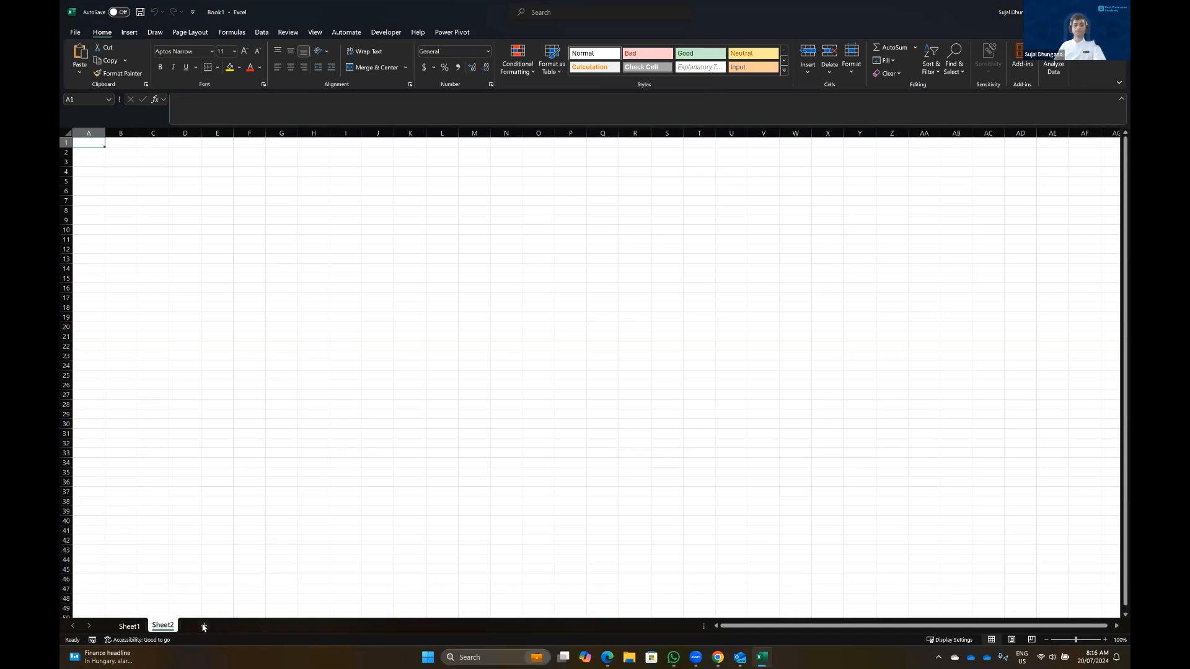
{"action": "left_click", "coordinate": [136, 627]}
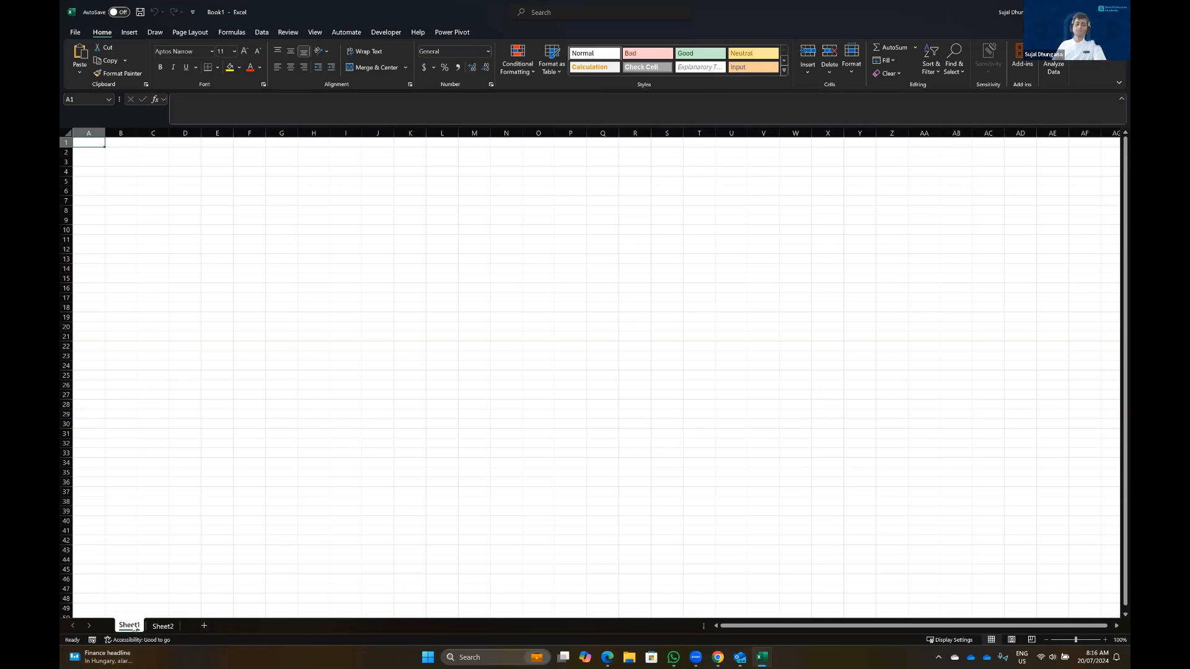
Rename Sheet1 to 'first' and Sheet2 to 'second'
{"action": "right_click", "coordinate": [136, 627]}
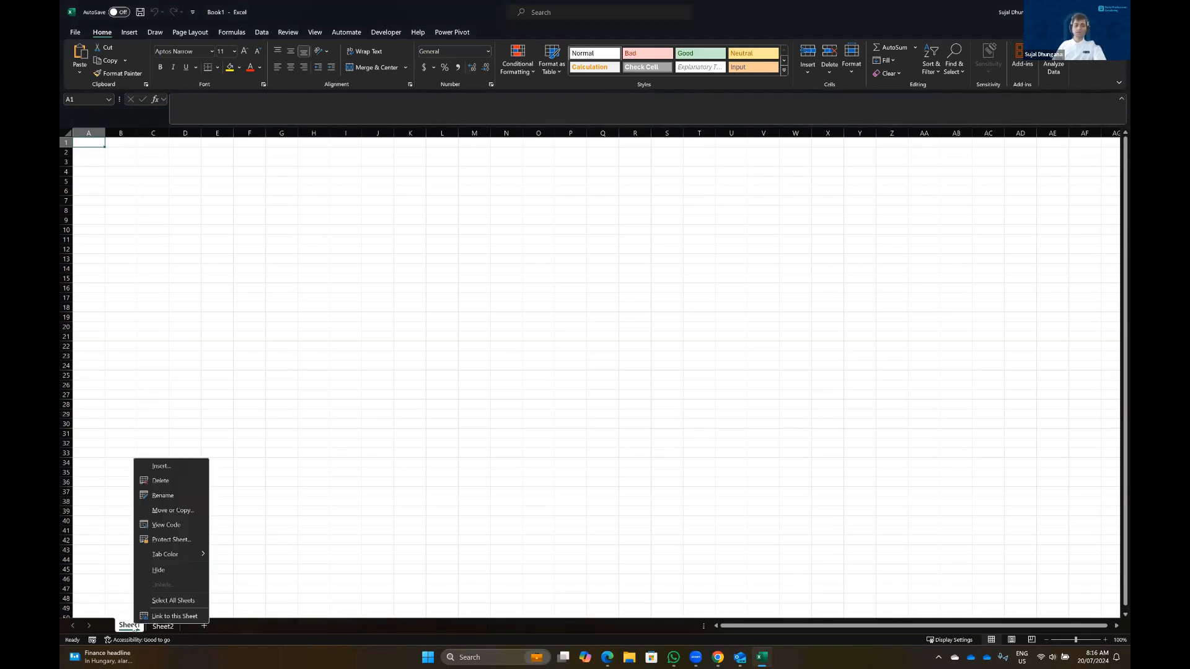
{"action": "left_click", "coordinate": [163, 495]}
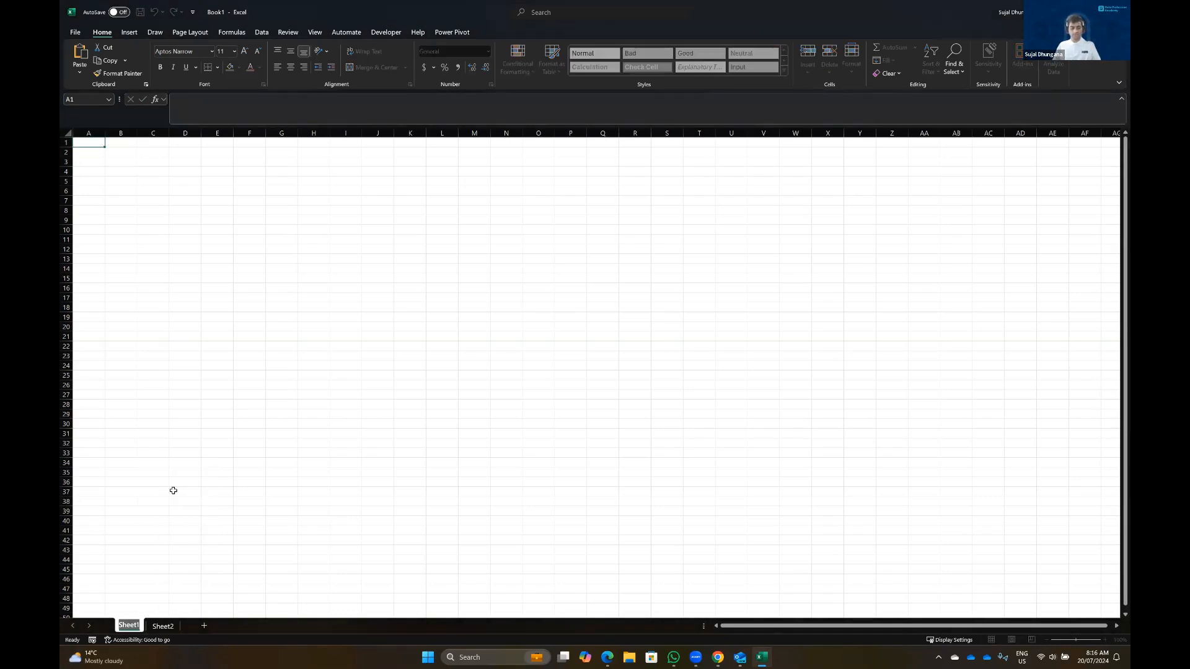
{"action": "type", "text": "first"}
{"action": "key", "text": "Return"}
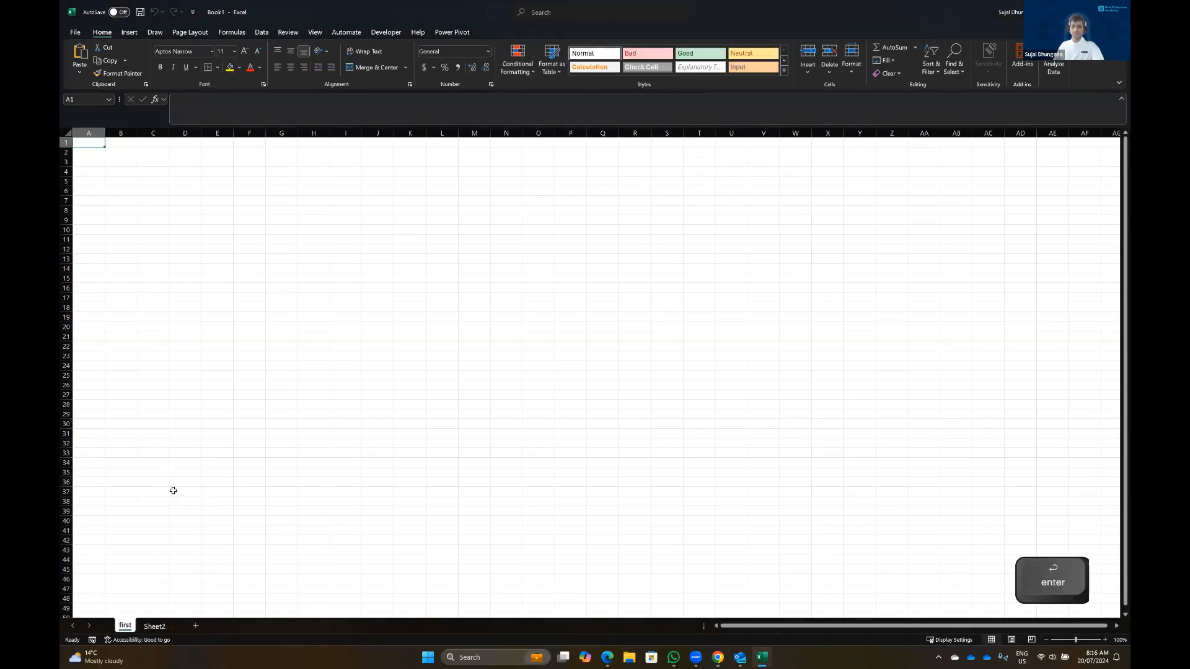
{"action": "right_click", "coordinate": [157, 627]}
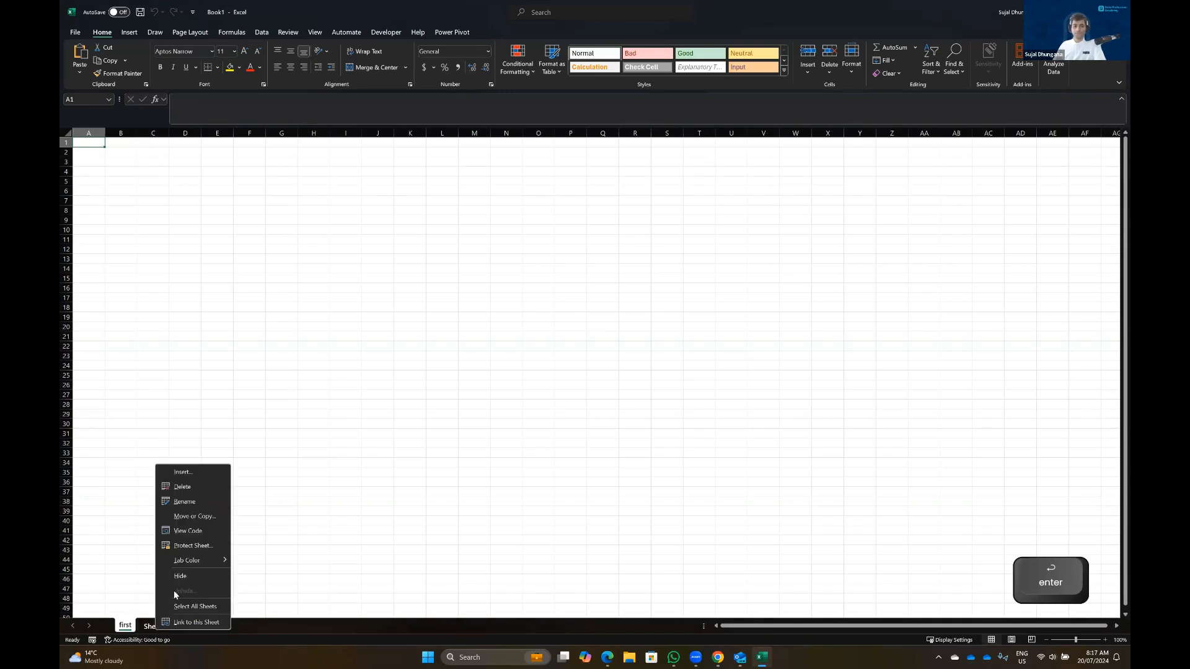
{"action": "left_click", "coordinate": [177, 501]}
{"action": "type", "text": "second"}
{"action": "key", "text": "Return"}
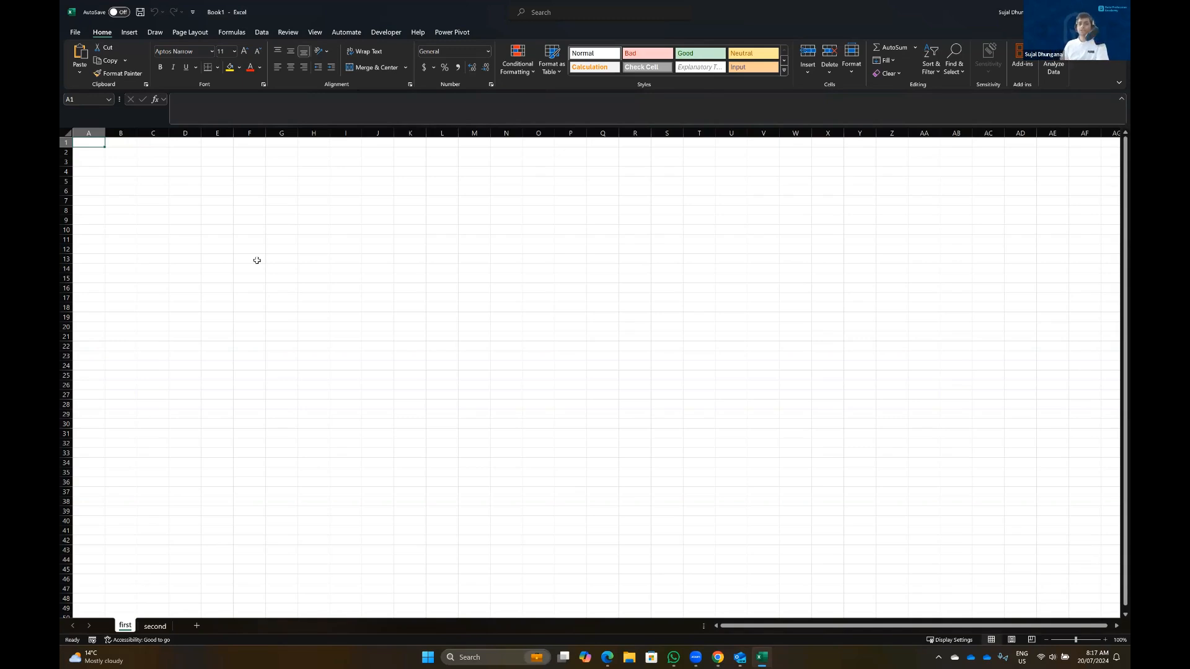
Save the workbook to Documents as Excel_Class, declining to replace the existing Book1 file
{"action": "left_click", "coordinate": [129, 151]}
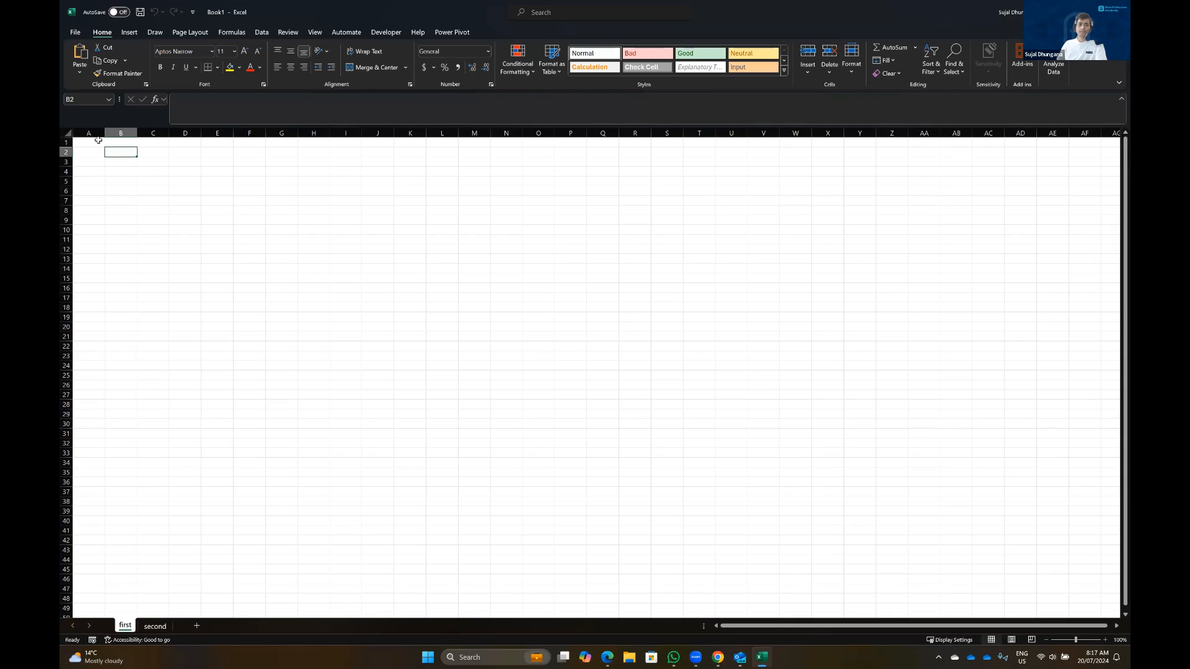
{"action": "left_click", "coordinate": [86, 145]}
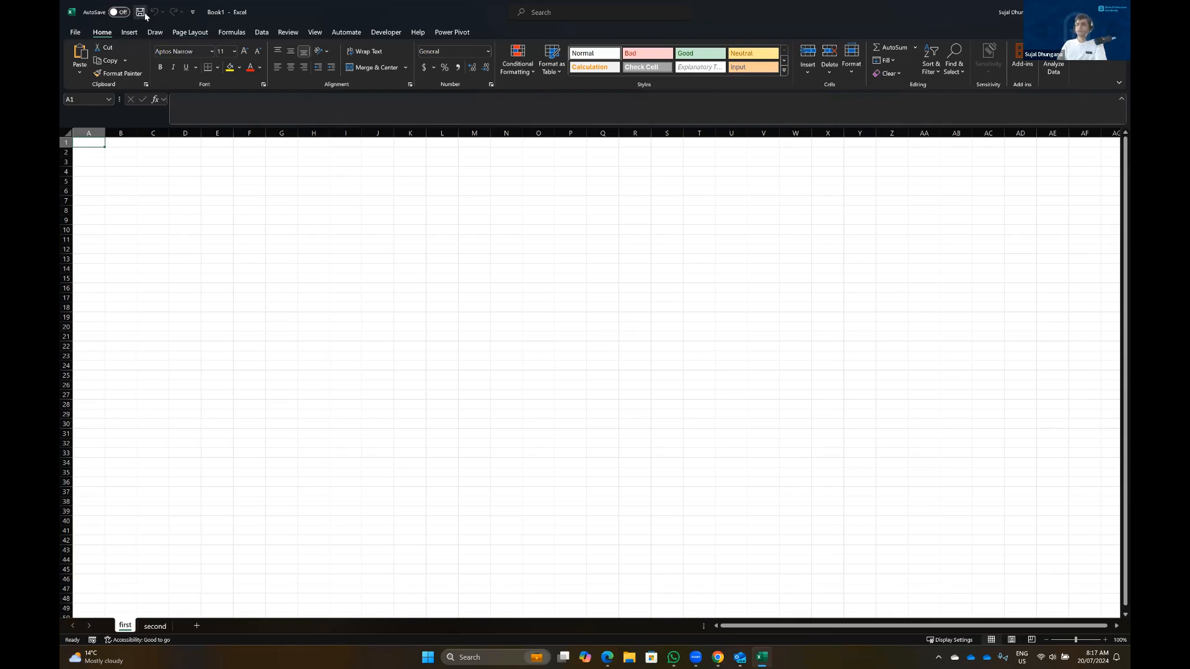
{"action": "key", "text": "ctrl+s"}
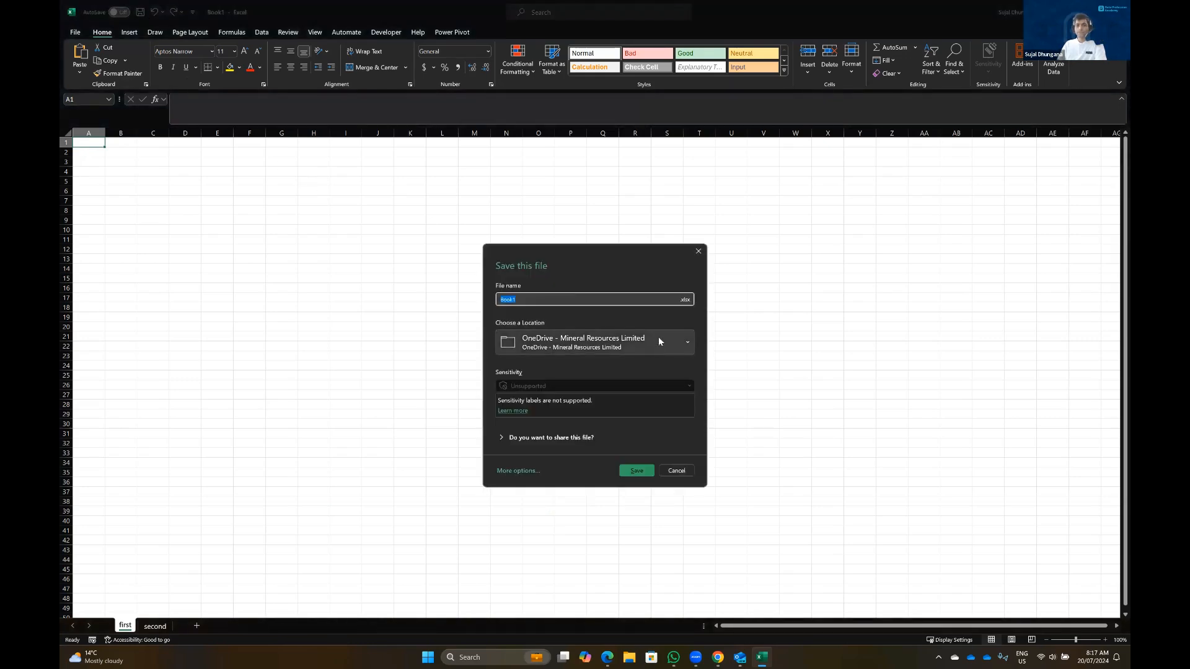
{"action": "left_click", "coordinate": [657, 340]}
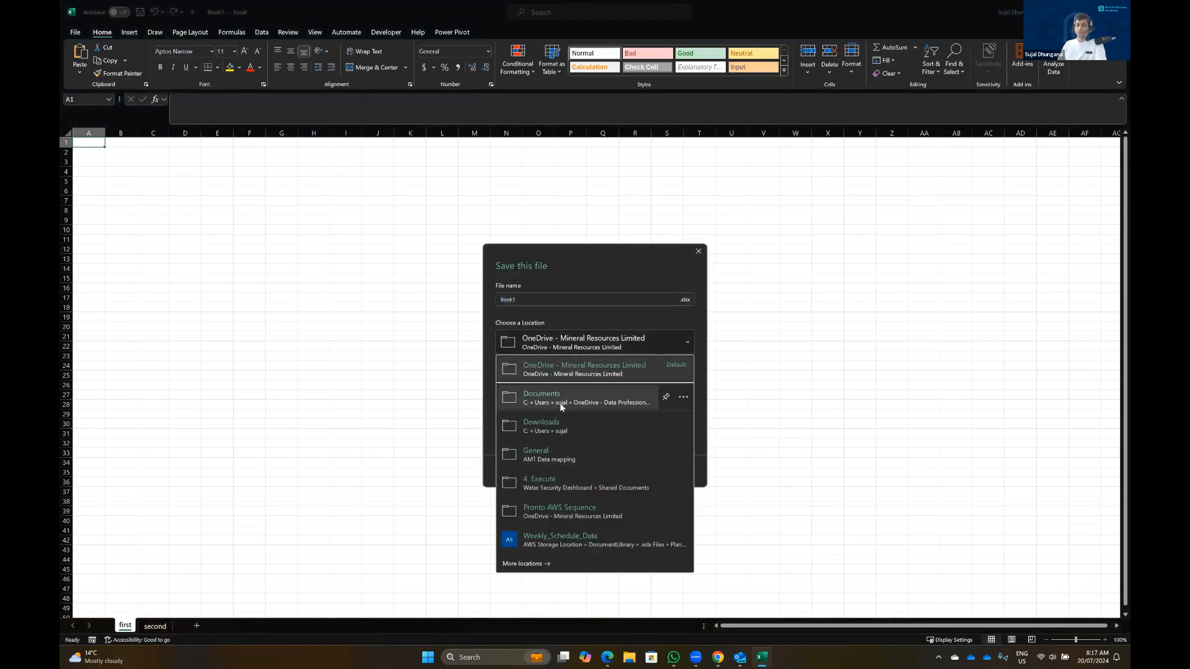
{"action": "left_click", "coordinate": [560, 403]}
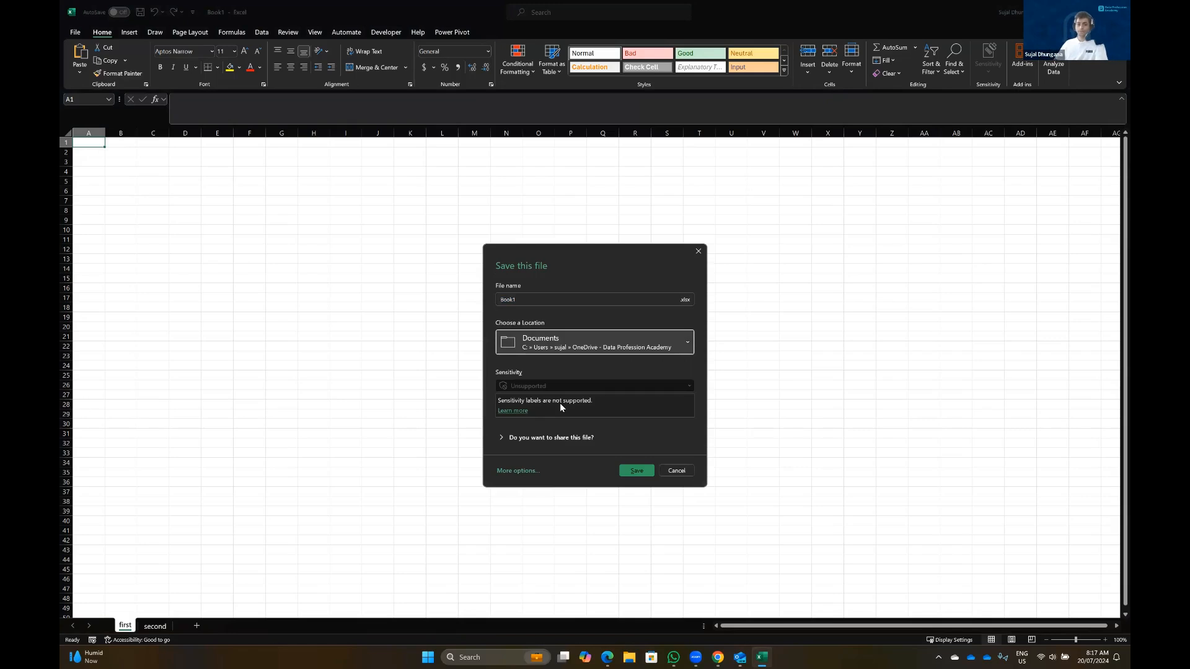
{"action": "left_click", "coordinate": [637, 471]}
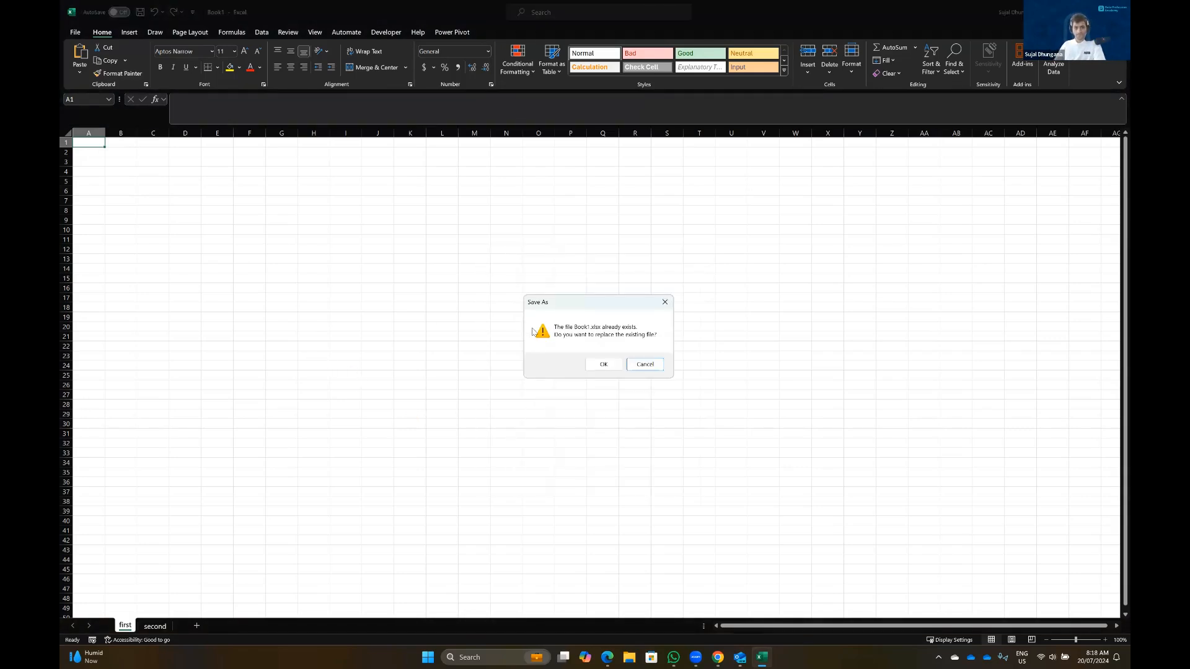
{"action": "left_click", "coordinate": [634, 367]}
{"action": "type", "text": "Excel_Class"}
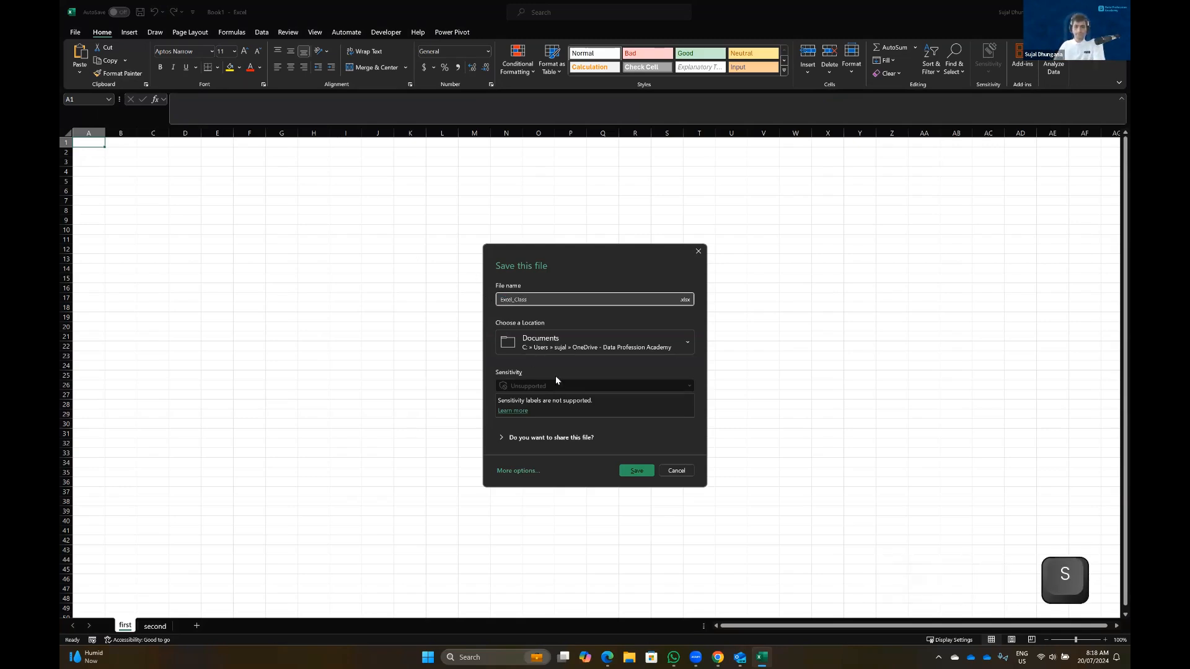
{"action": "left_click", "coordinate": [636, 470]}
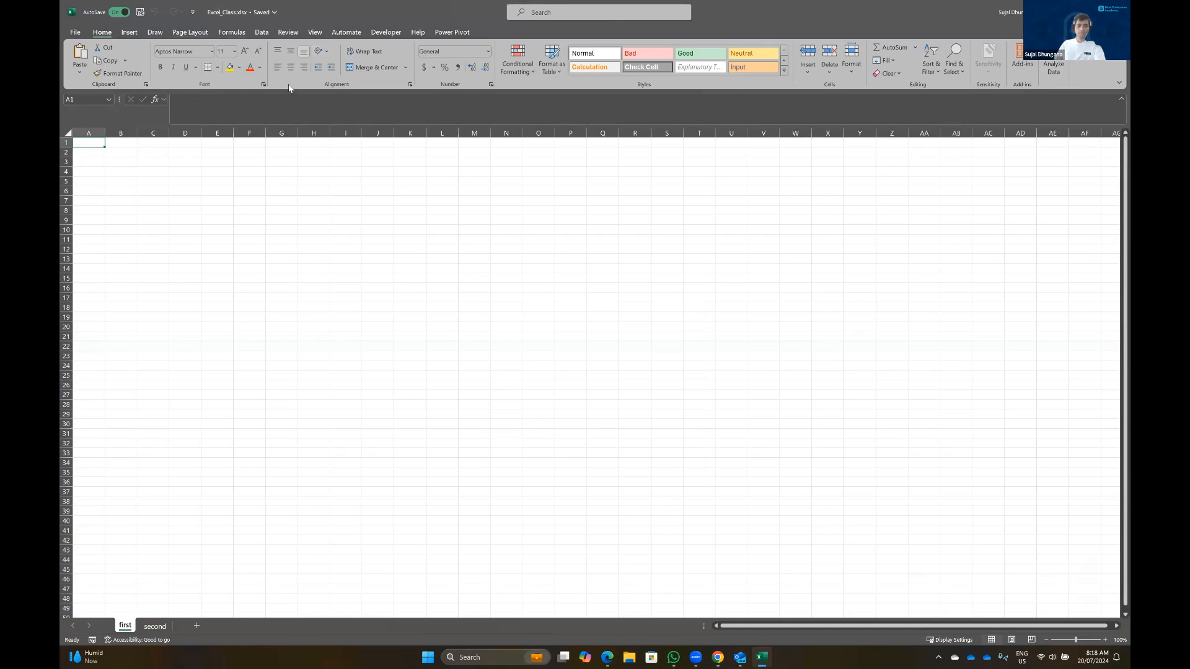
{"action": "left_click", "coordinate": [224, 109]}
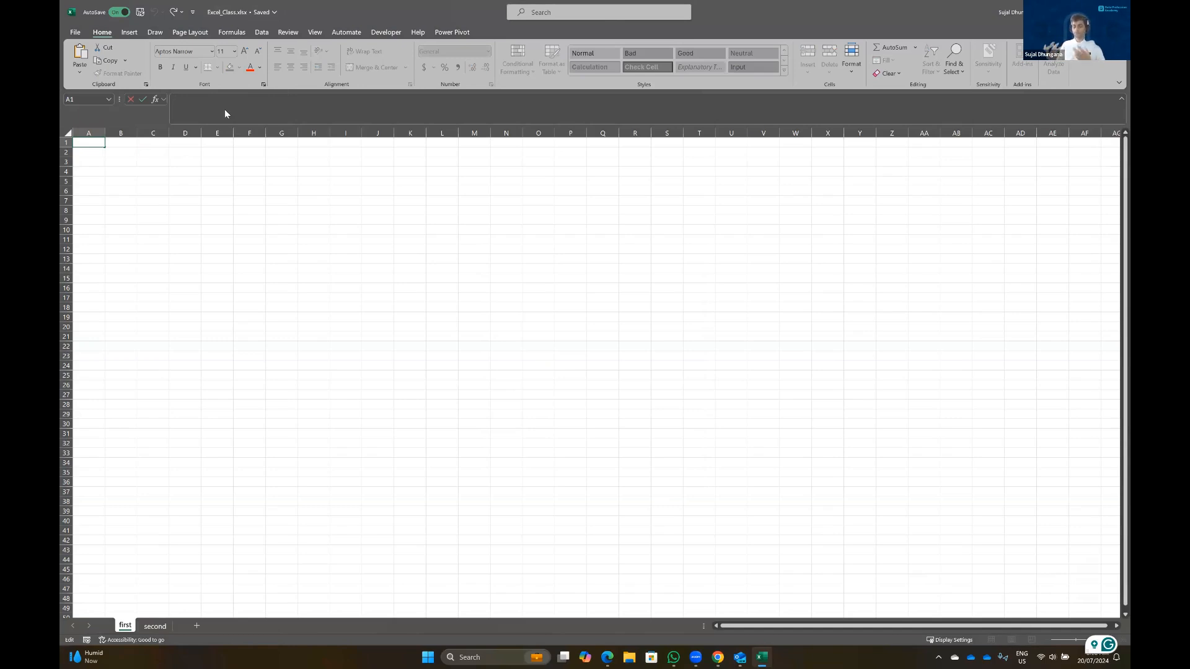
{"action": "type", "text": "um"}
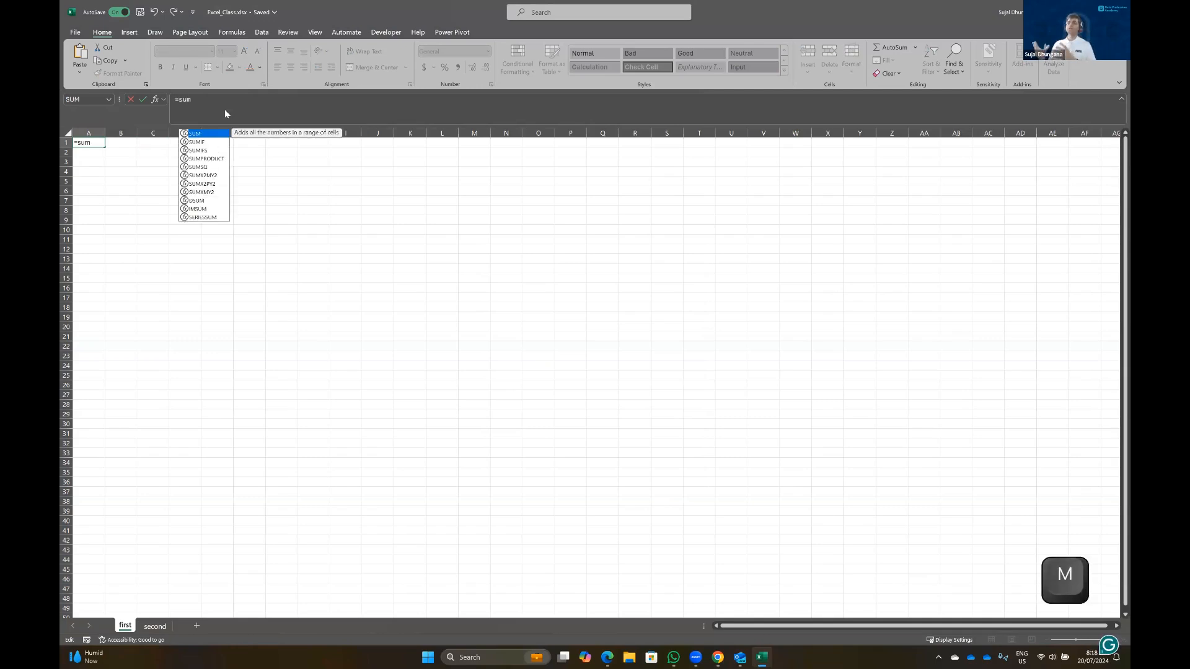
{"action": "key", "text": "BackSpace"}
{"action": "key", "text": "BackSpace"}
{"action": "key", "text": "BackSpace"}
{"action": "key", "text": "BackSpace"}
{"action": "key", "text": "BackSpace"}
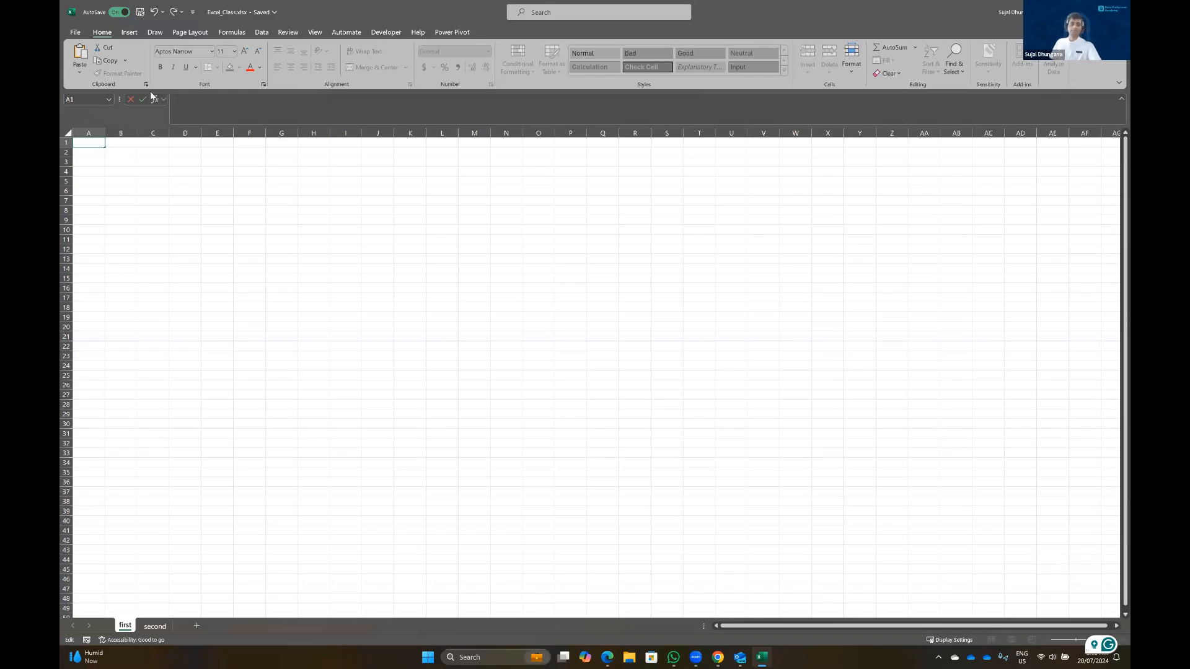
{"action": "left_click", "coordinate": [185, 191]}
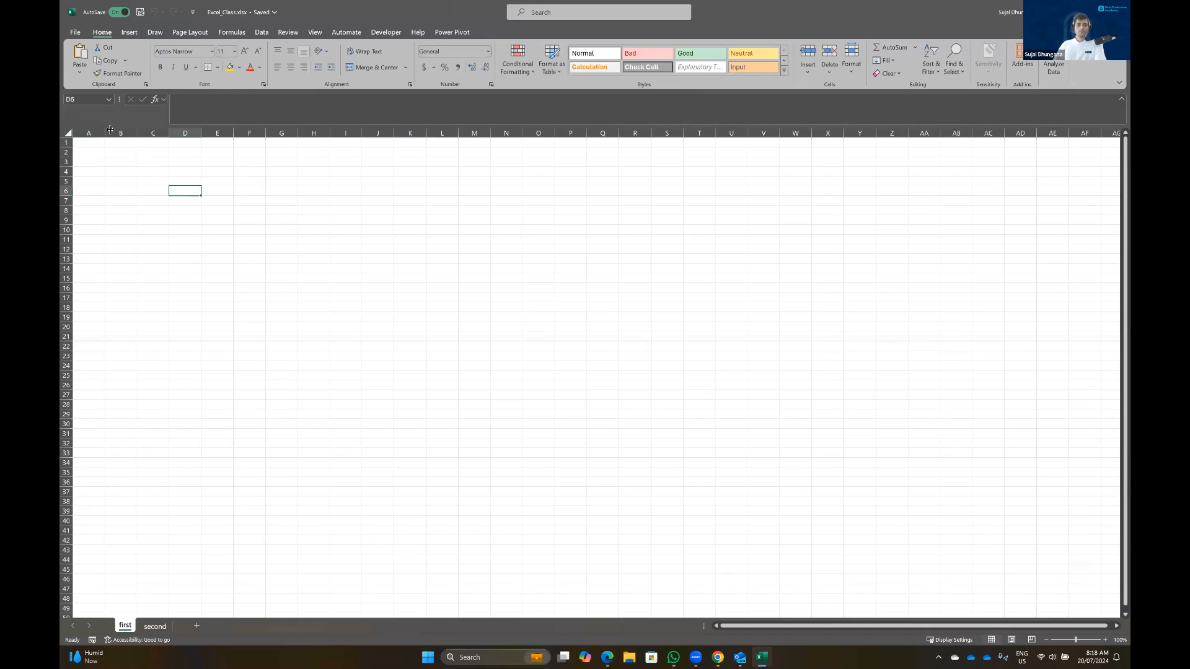
Select columns A through D, then clear the selection by clicking D3
{"action": "left_click", "coordinate": [89, 132]}
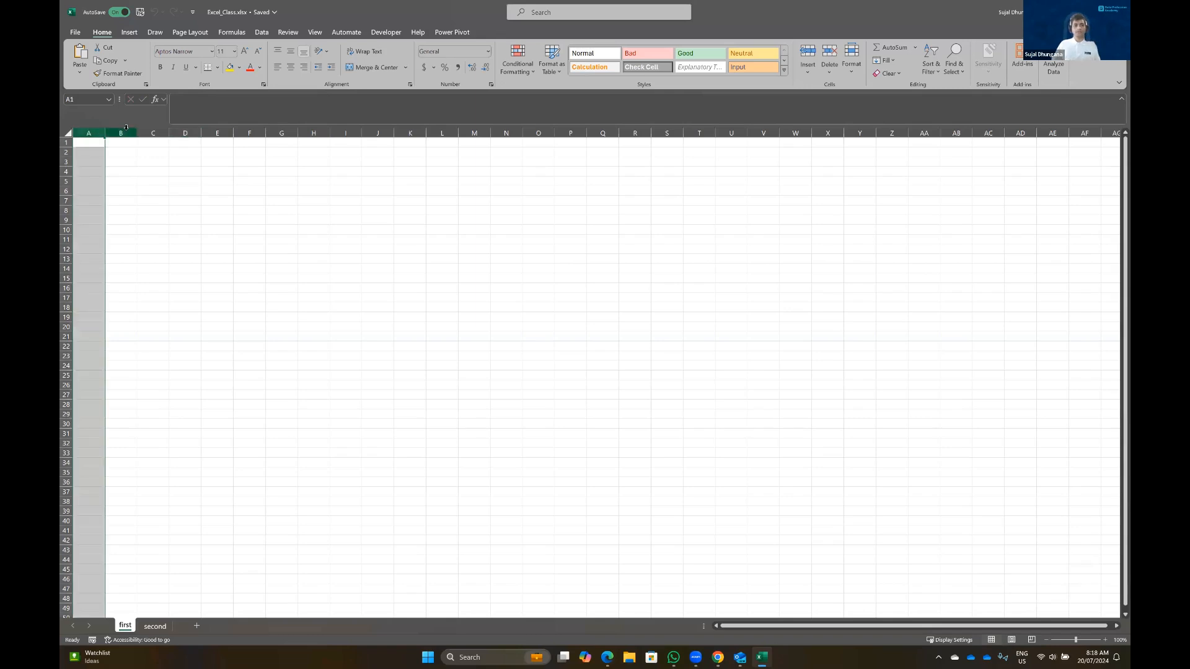
{"action": "left_click", "coordinate": [122, 133], "text": "ctrl"}
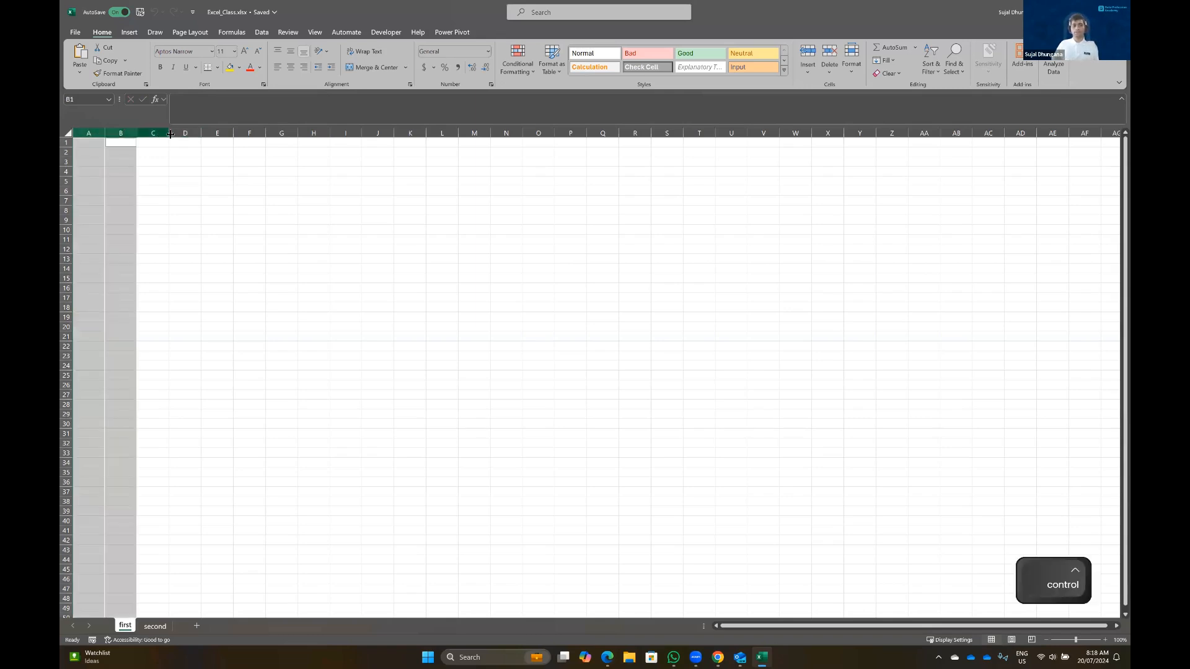
{"action": "left_click", "coordinate": [153, 132], "text": "ctrl"}
{"action": "left_click", "coordinate": [186, 132], "text": "ctrl"}
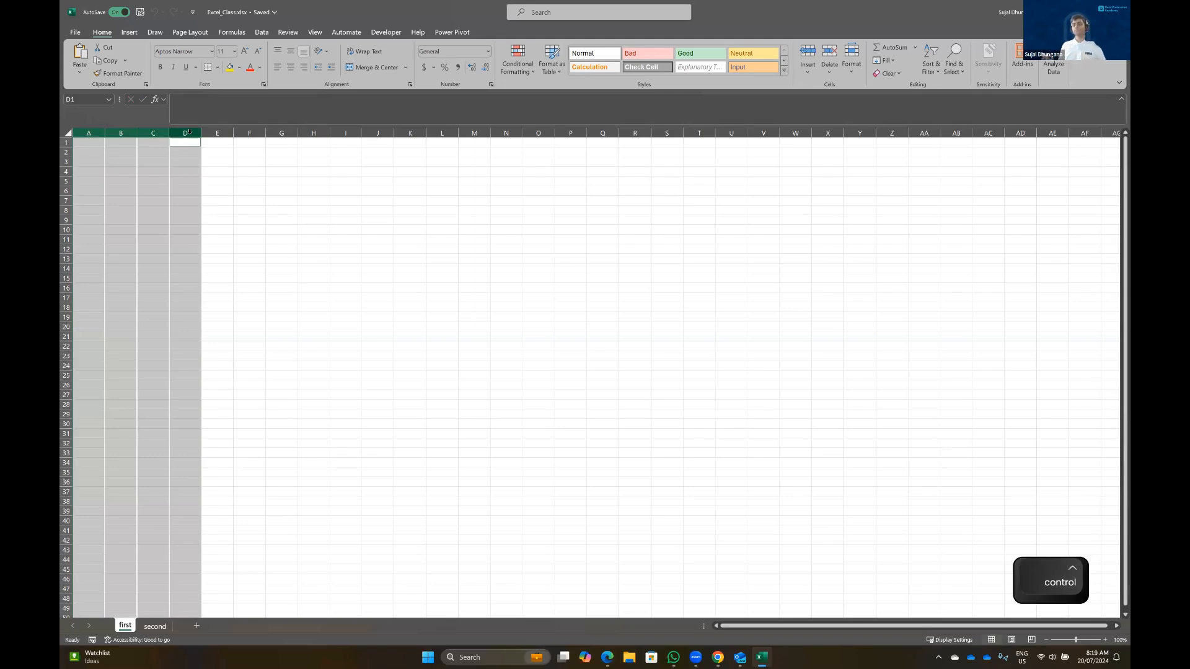
{"action": "left_click", "coordinate": [187, 160]}
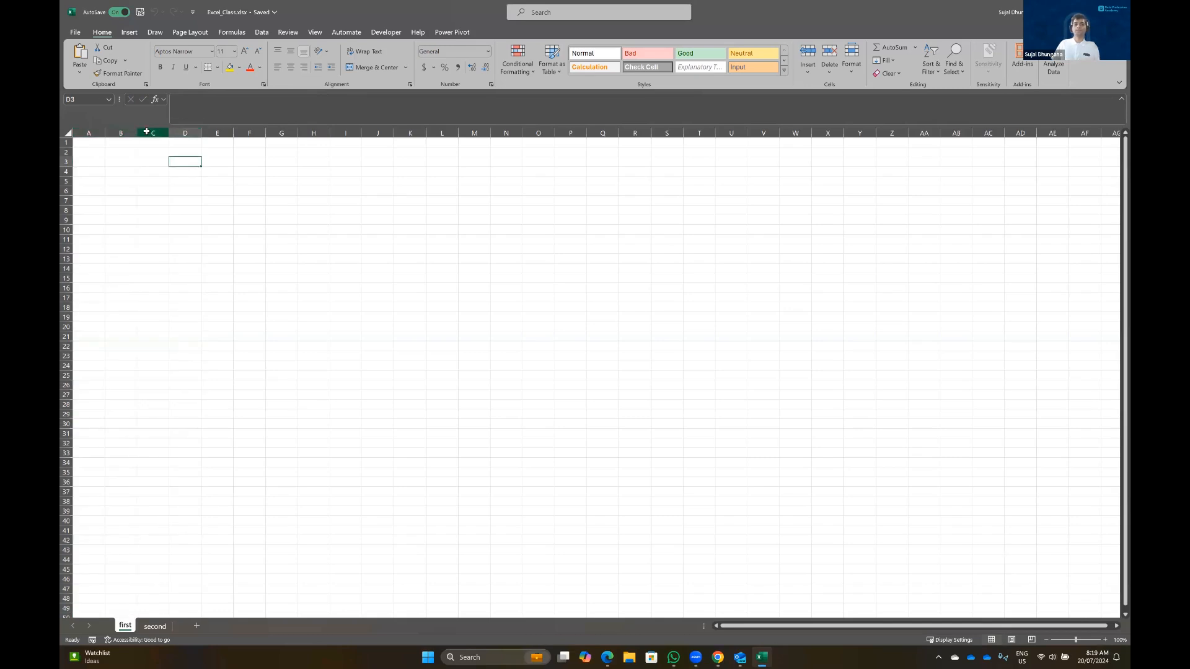
Select column C and rows 1, 3 and 4, then type T into cell C2
{"action": "left_click", "coordinate": [146, 132]}
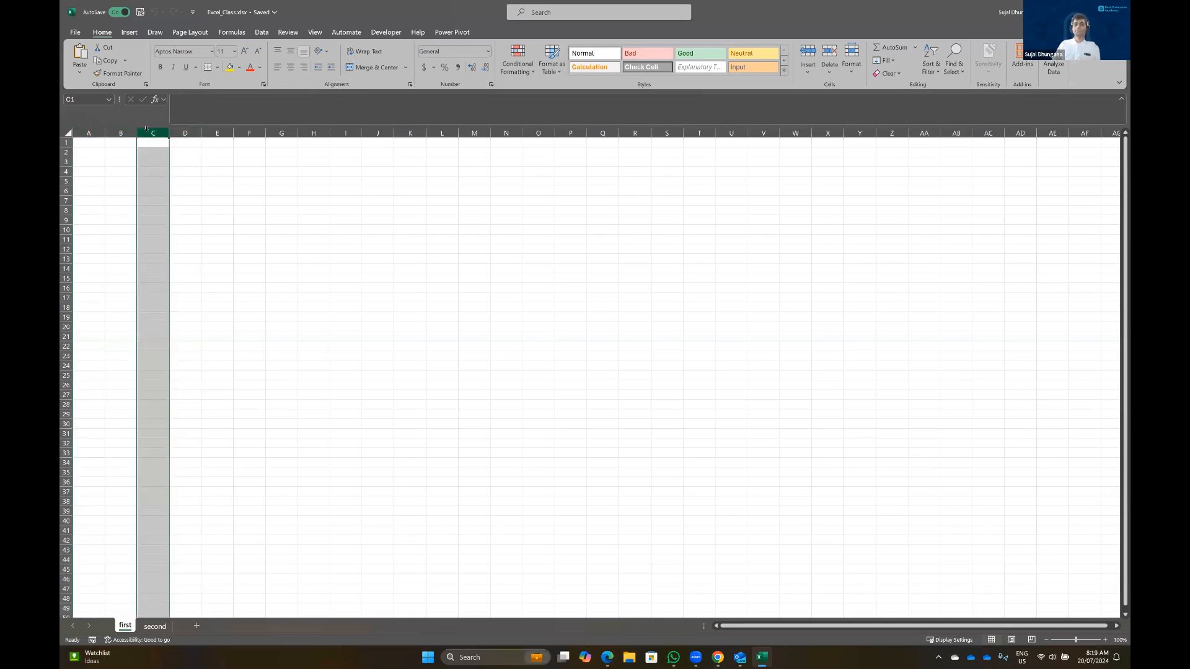
{"action": "left_click", "coordinate": [66, 143]}
{"action": "left_click", "coordinate": [65, 162]}
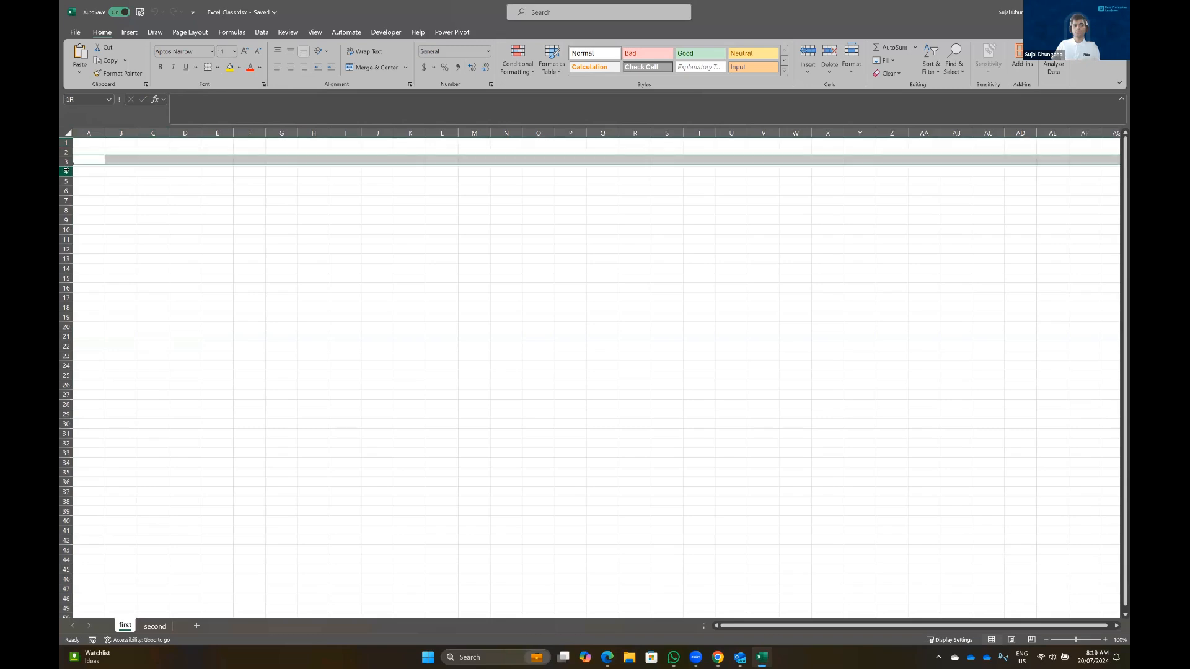
{"action": "left_click", "coordinate": [66, 171]}
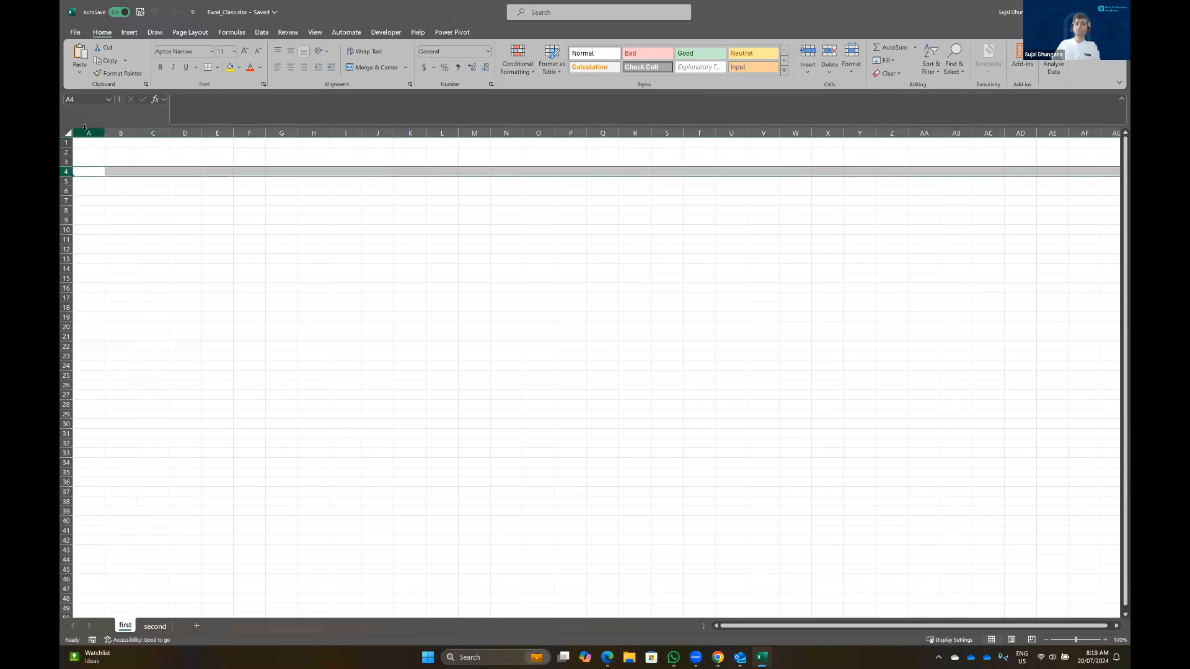
{"action": "left_click", "coordinate": [152, 133]}
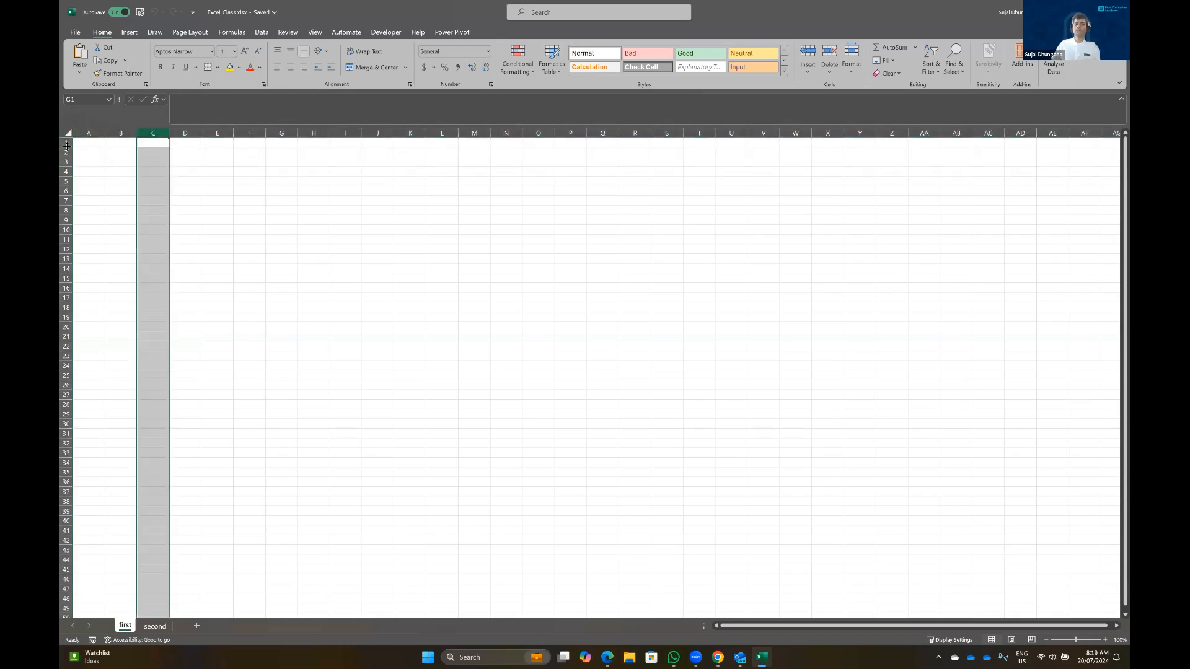
{"action": "left_click", "coordinate": [149, 150]}
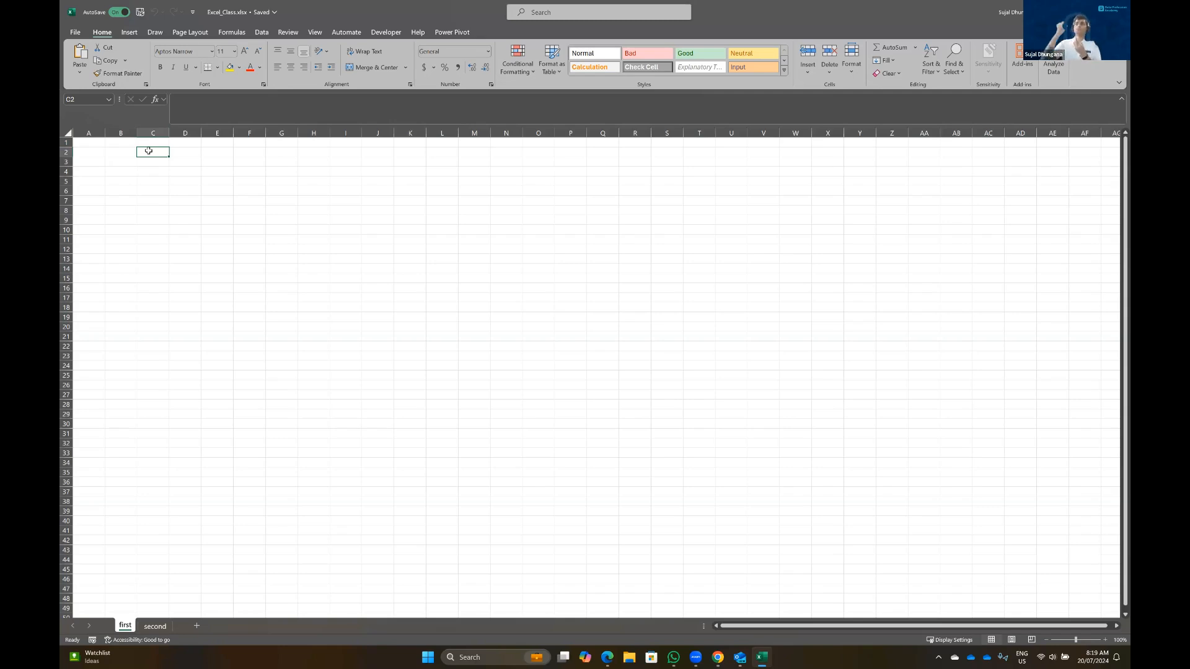
{"action": "type", "text": "T"}
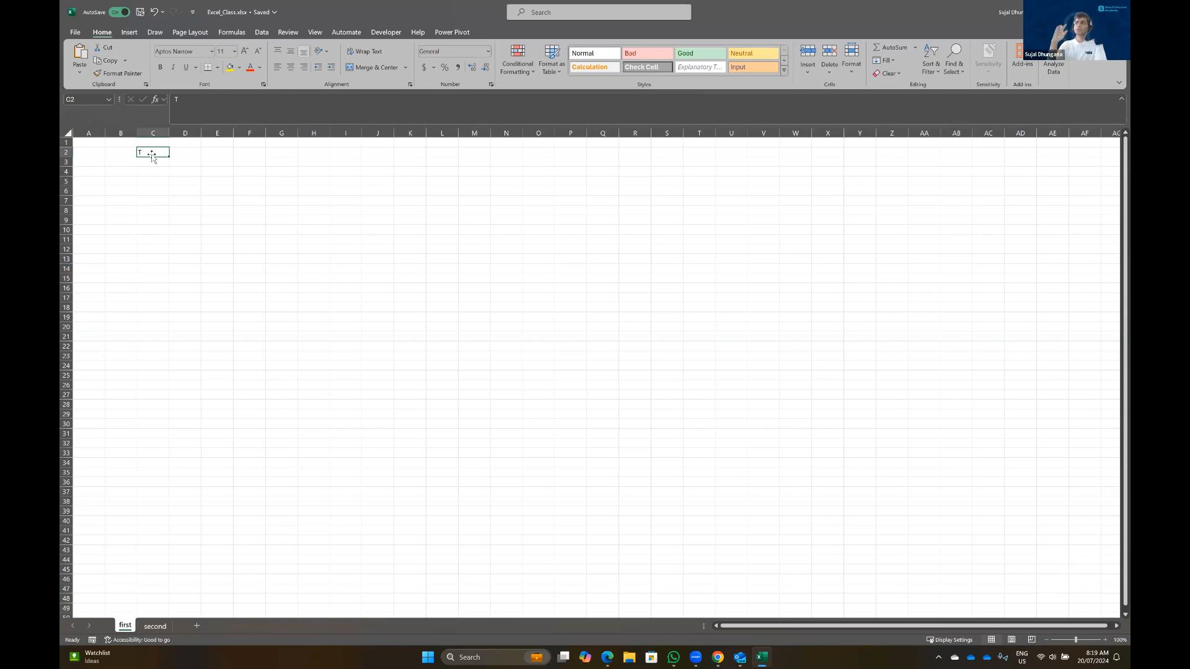
Zoom the sheet in four steps and enter 'This' in cell H6
{"action": "left_click", "coordinate": [1104, 640]}
{"action": "left_click", "coordinate": [1105, 640]}
{"action": "left_click", "coordinate": [1104, 639]}
{"action": "left_click", "coordinate": [1105, 640]}
{"action": "left_click", "coordinate": [1105, 640]}
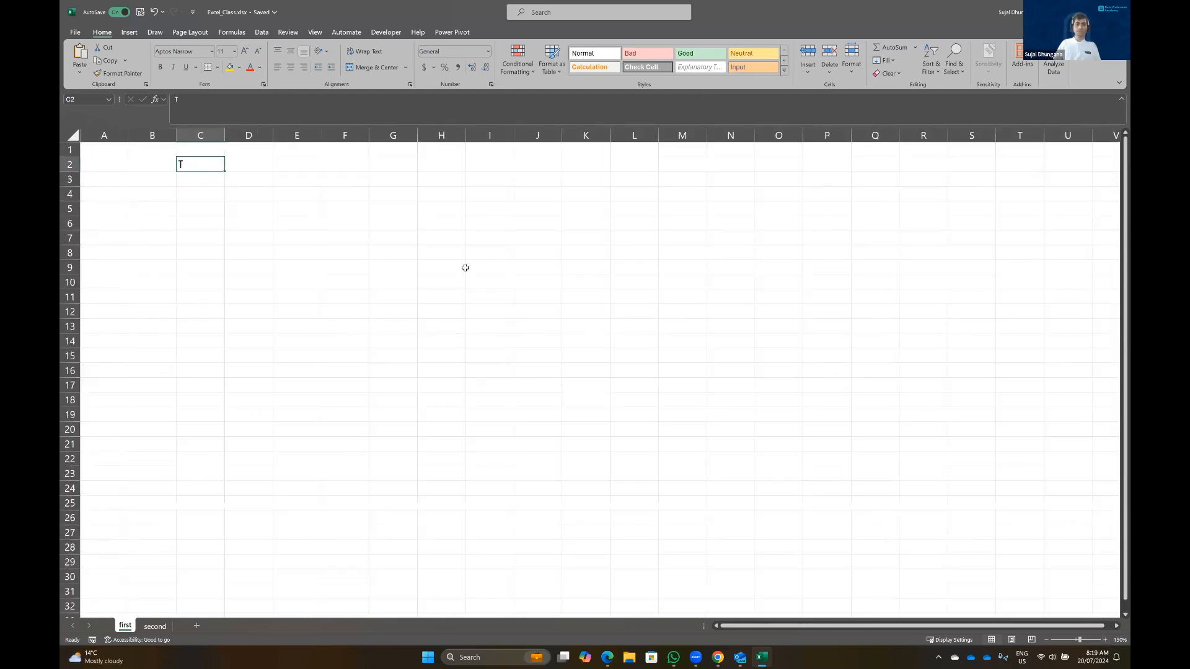
{"action": "left_click", "coordinate": [448, 226]}
{"action": "type", "text": "This"}
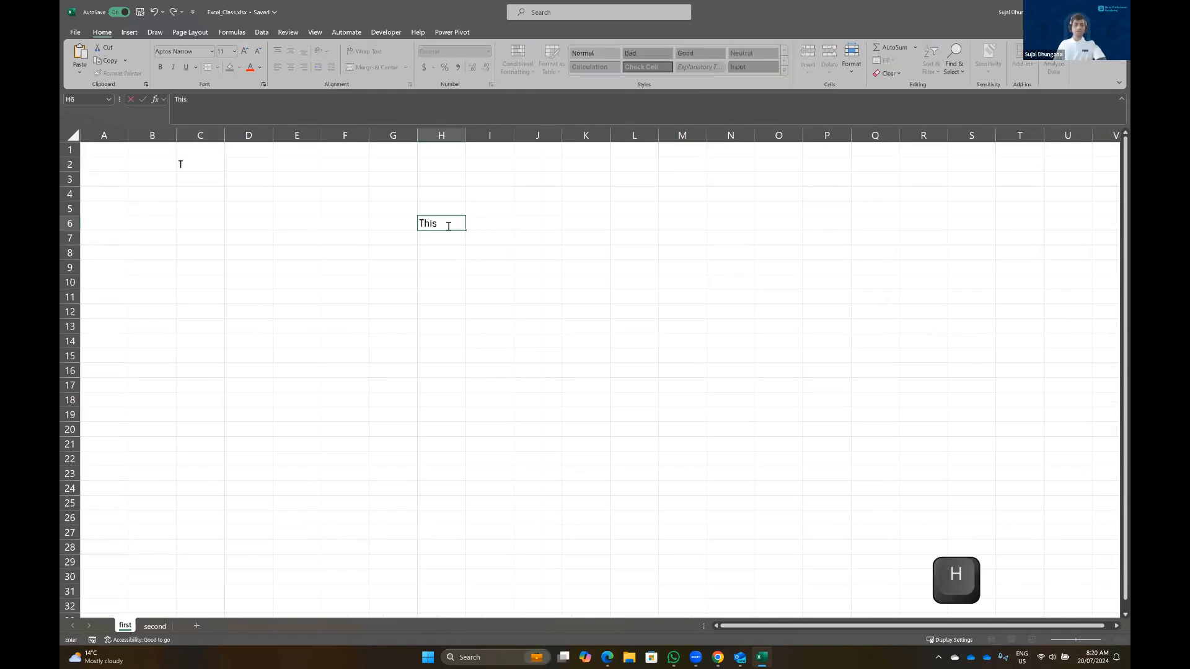
{"action": "key", "text": "Return"}
{"action": "key", "text": "Up"}
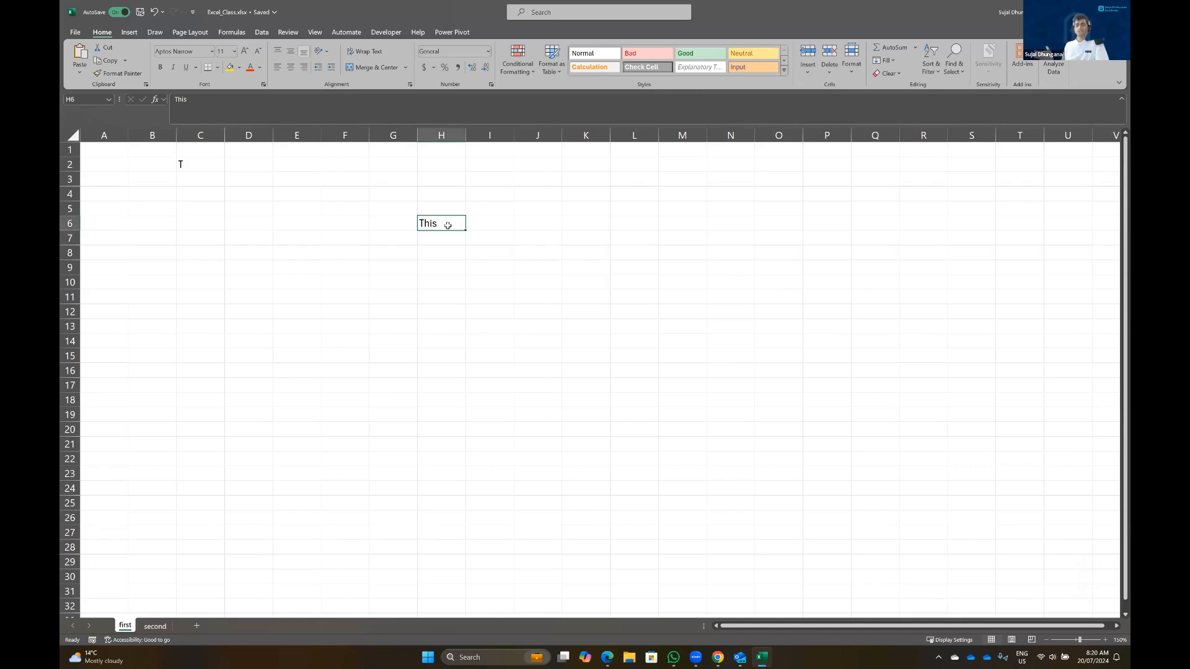
Type and erase an F in F3, move around row 3 and column I, then return to A1
{"action": "left_click", "coordinate": [336, 180]}
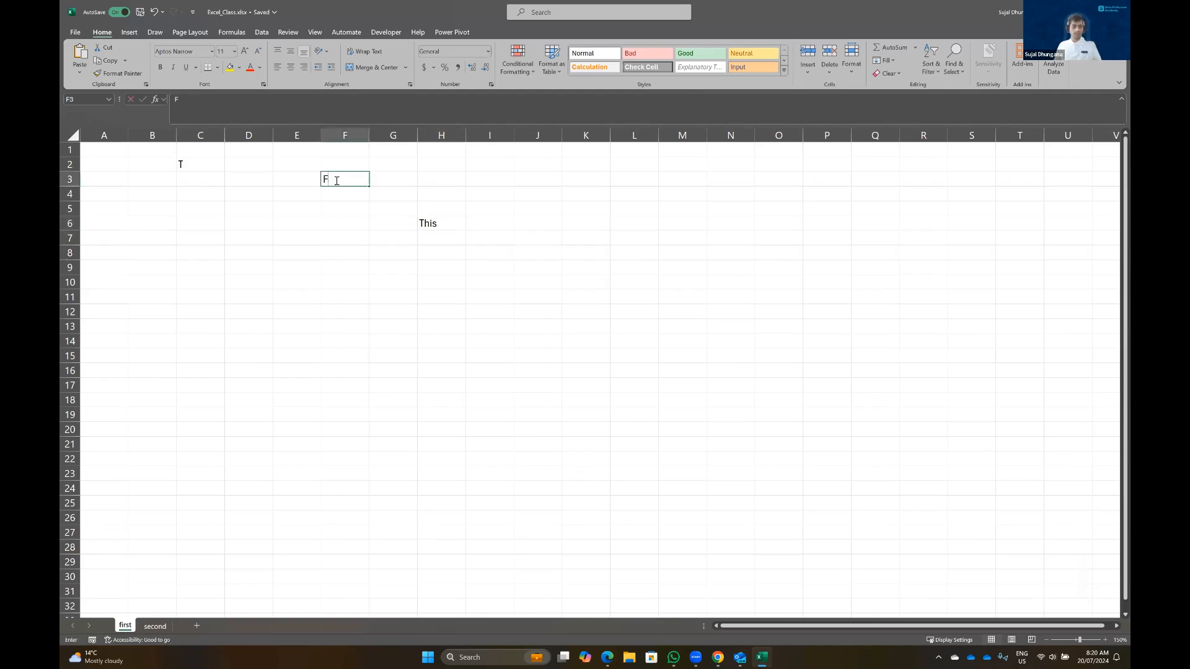
{"action": "type", "text": "F"}
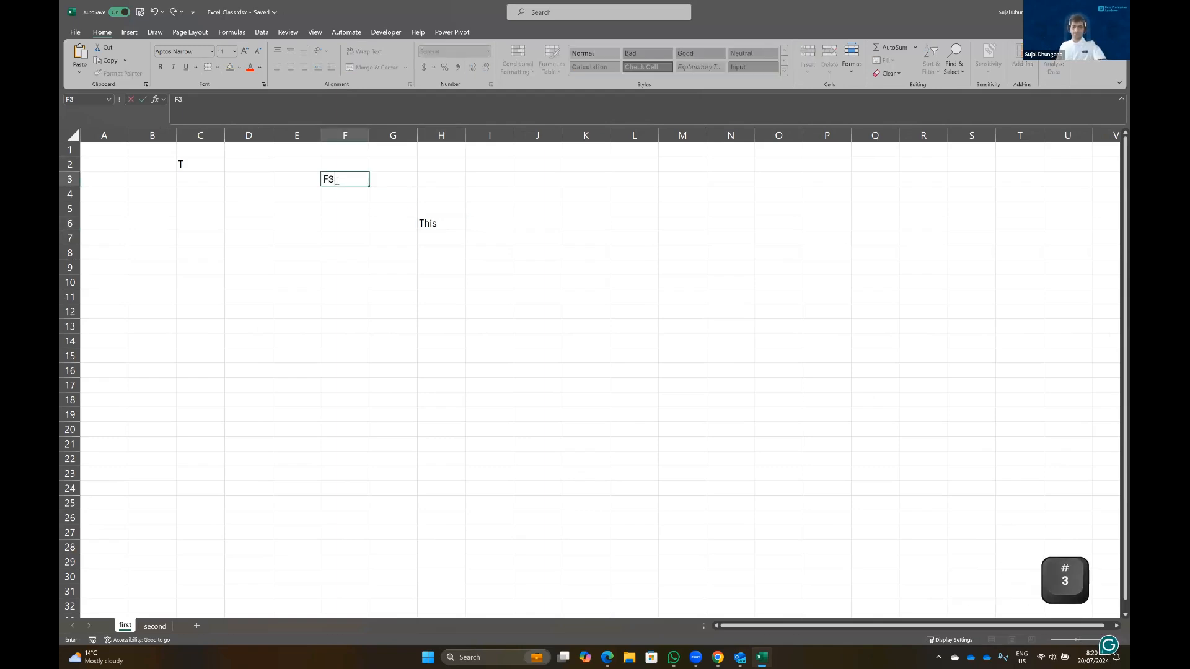
{"action": "key", "text": "BackSpace"}
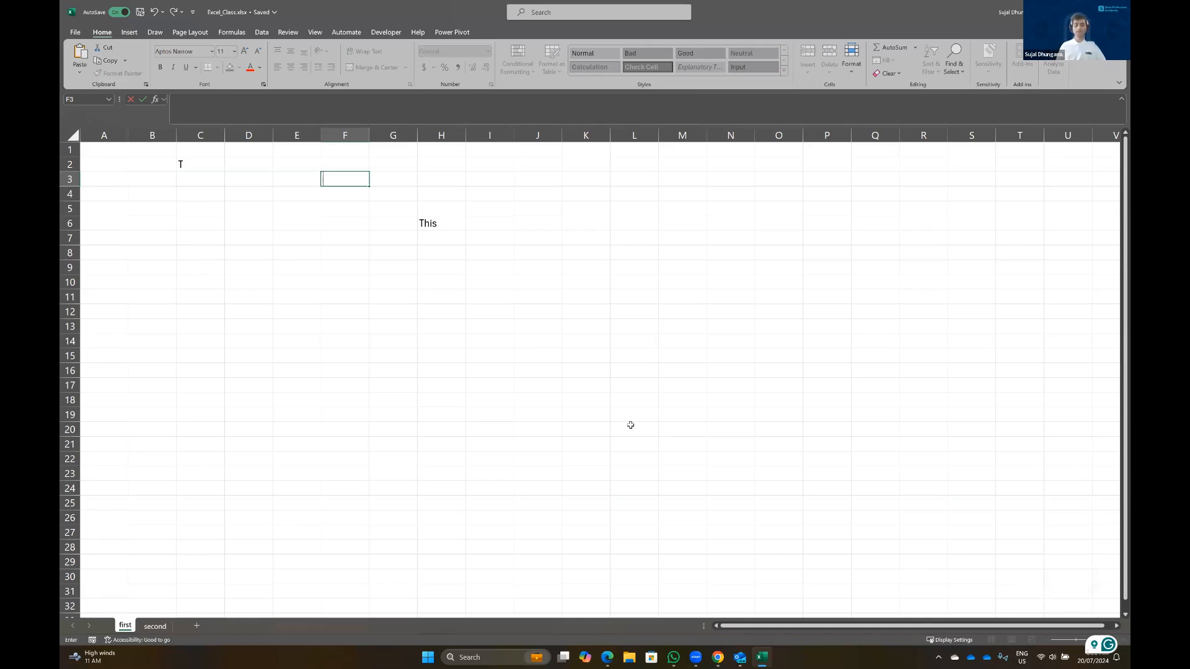
{"action": "key", "text": "Left"}
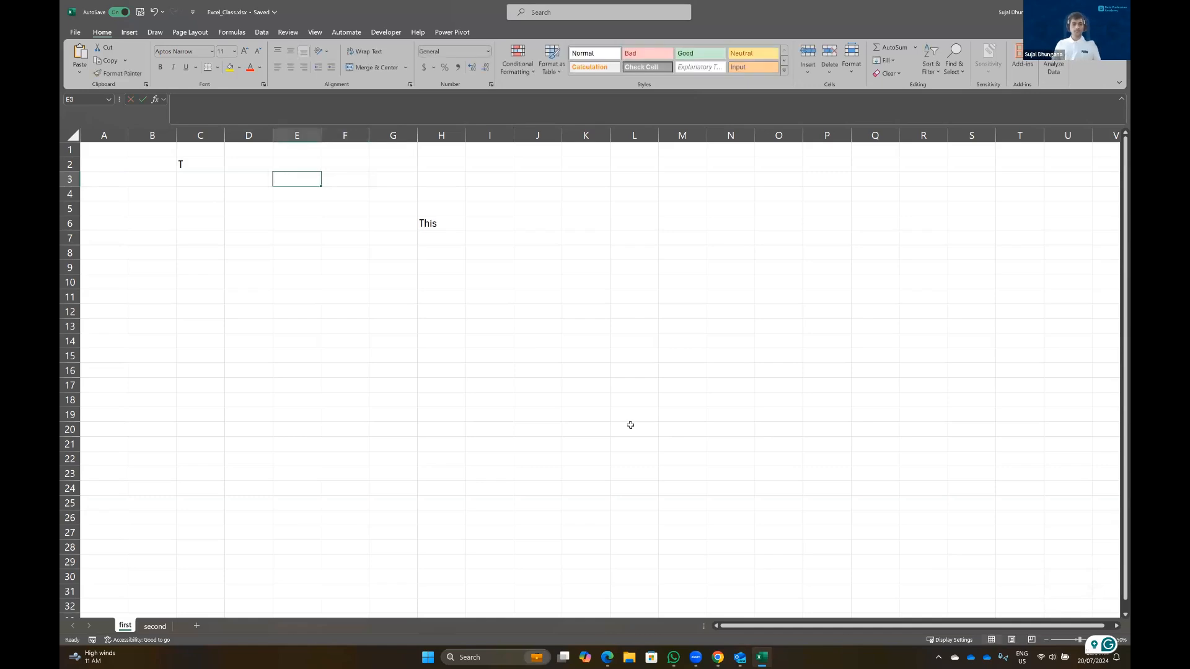
{"action": "key", "text": "Right"}
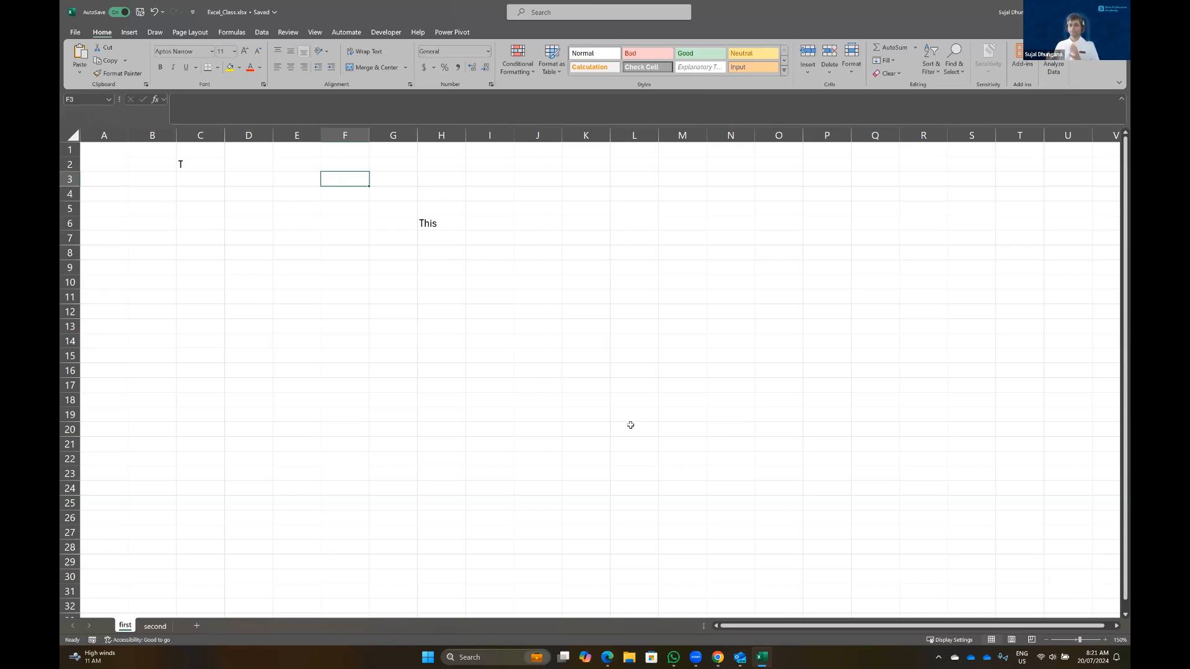
{"action": "key", "text": "Right"}
{"action": "key", "text": "Right"}
{"action": "key", "text": "Right"}
{"action": "key", "text": "Down"}
{"action": "key", "text": "Down"}
{"action": "key", "text": "Down"}
{"action": "key", "text": "ctrl+Home"}
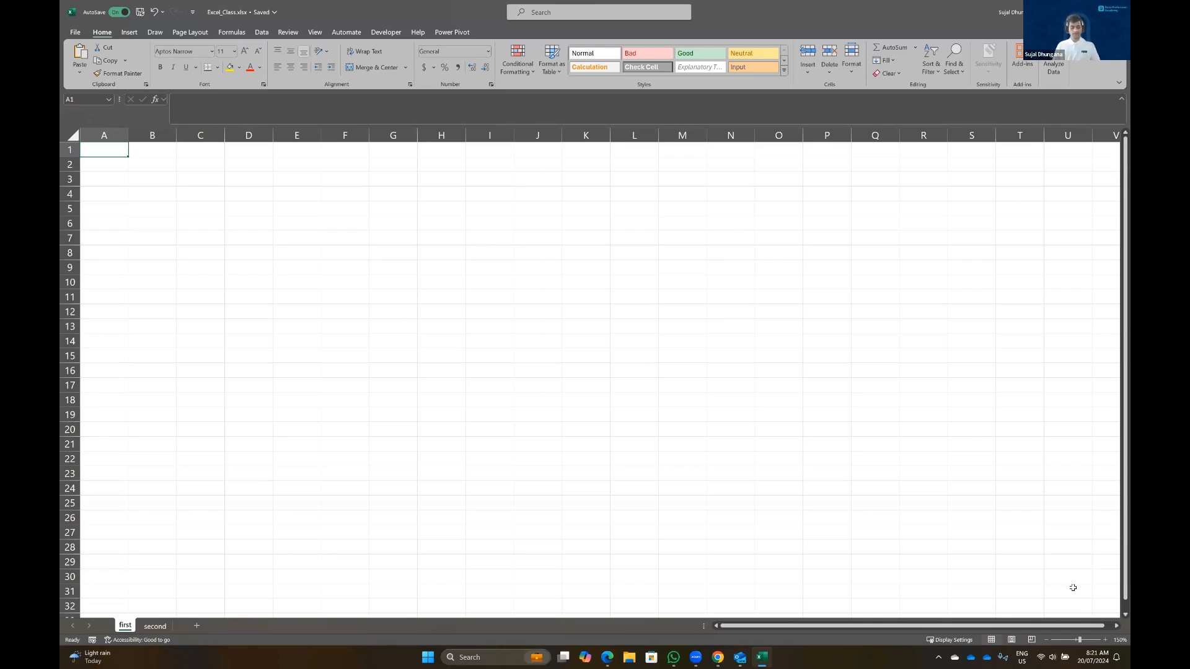
Enter the heading SN in A1 and serial numbers 1, 2, 3 in A2:A4
{"action": "type", "text": "SN"}
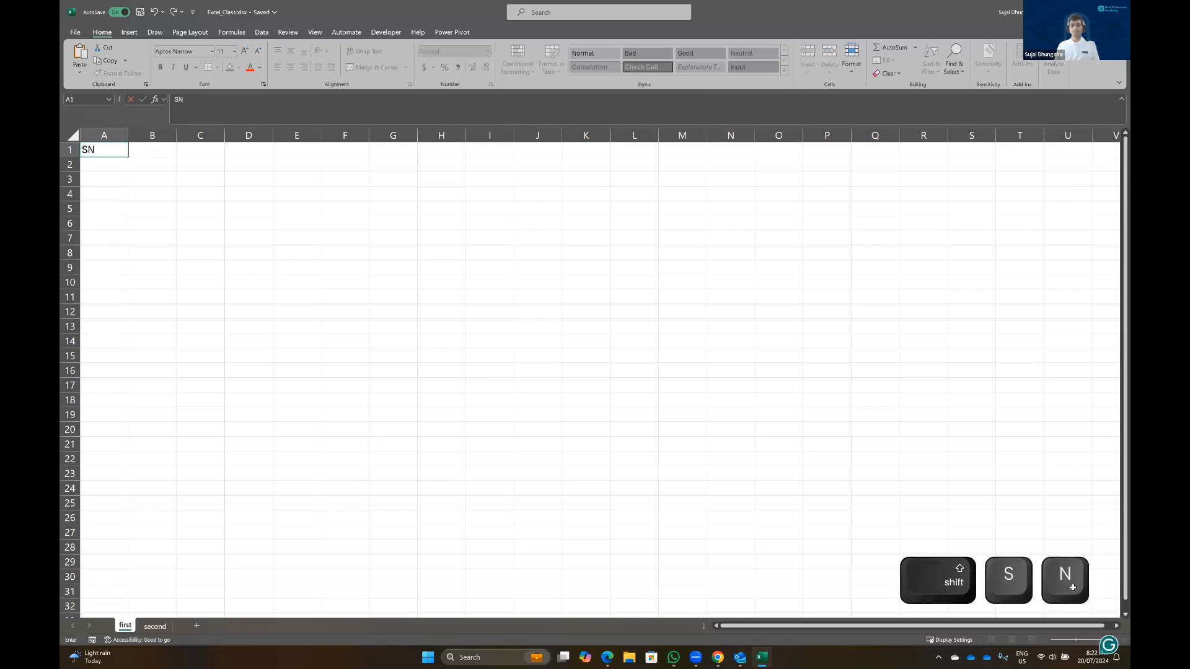
{"action": "key", "text": "Right"}
{"action": "key", "text": "Left"}
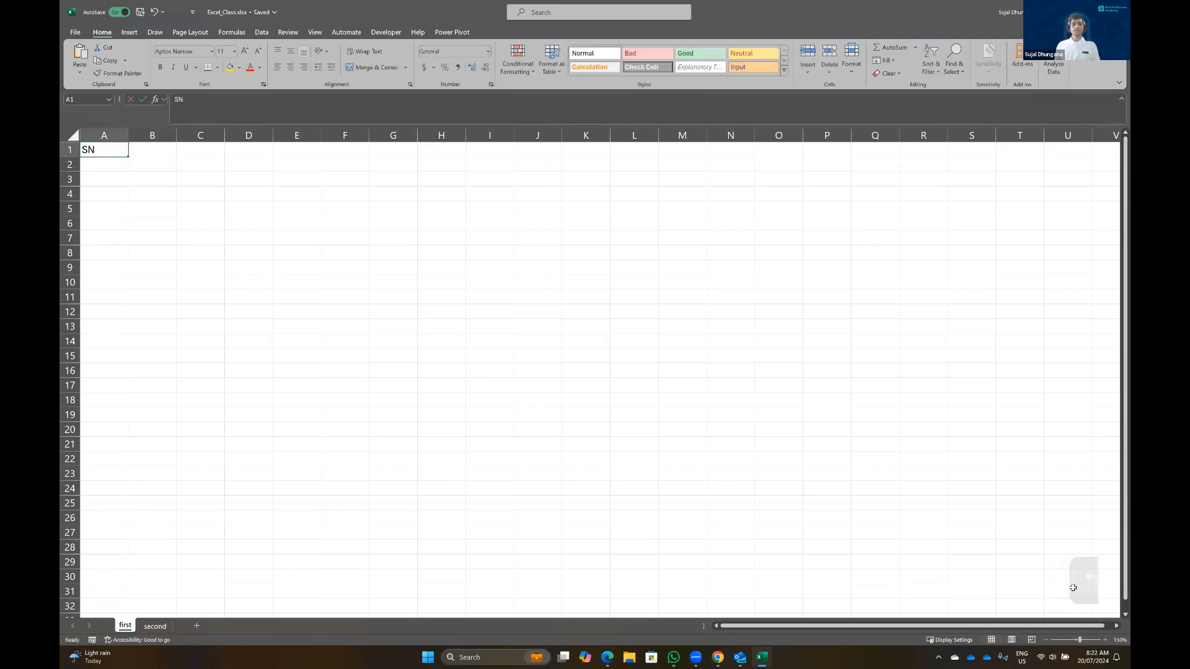
{"action": "key", "text": "Down"}
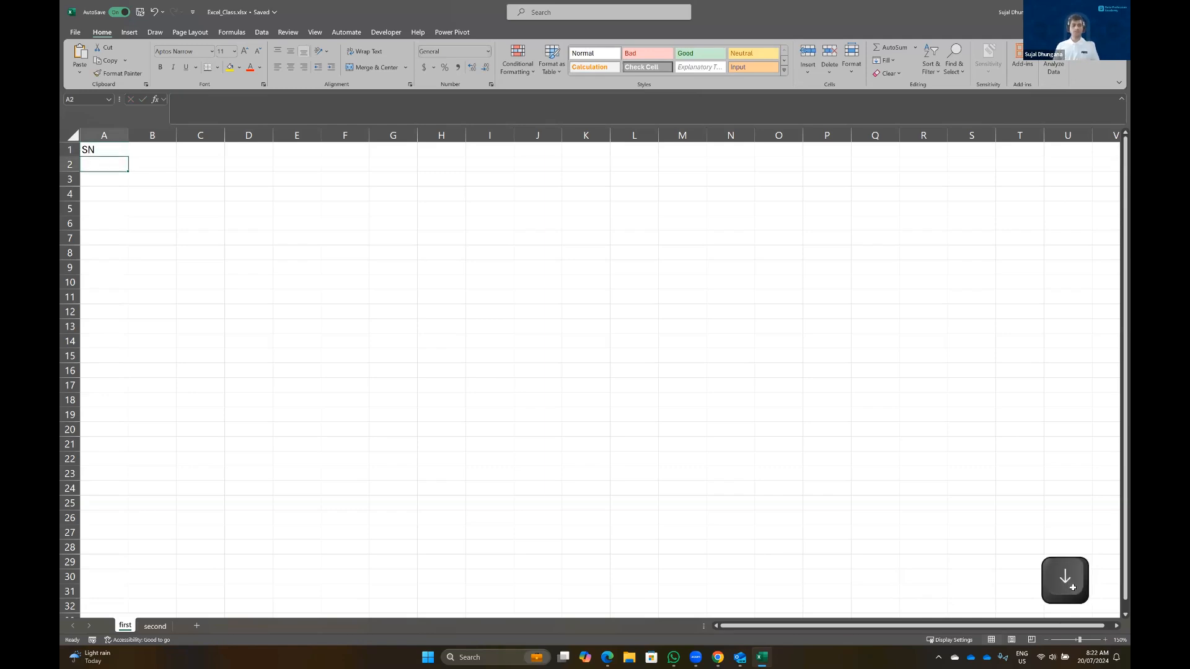
{"action": "type", "text": "1"}
{"action": "key", "text": "Return"}
{"action": "type", "text": "2"}
{"action": "key", "text": "Return"}
{"action": "type", "text": "3"}
{"action": "key", "text": "Return"}
Practise selecting the serial numbers with arrows, Shift+arrows and clicks on A2:A4
{"action": "key", "text": "Up"}
{"action": "key", "text": "Up"}
{"action": "key", "text": "Up"}
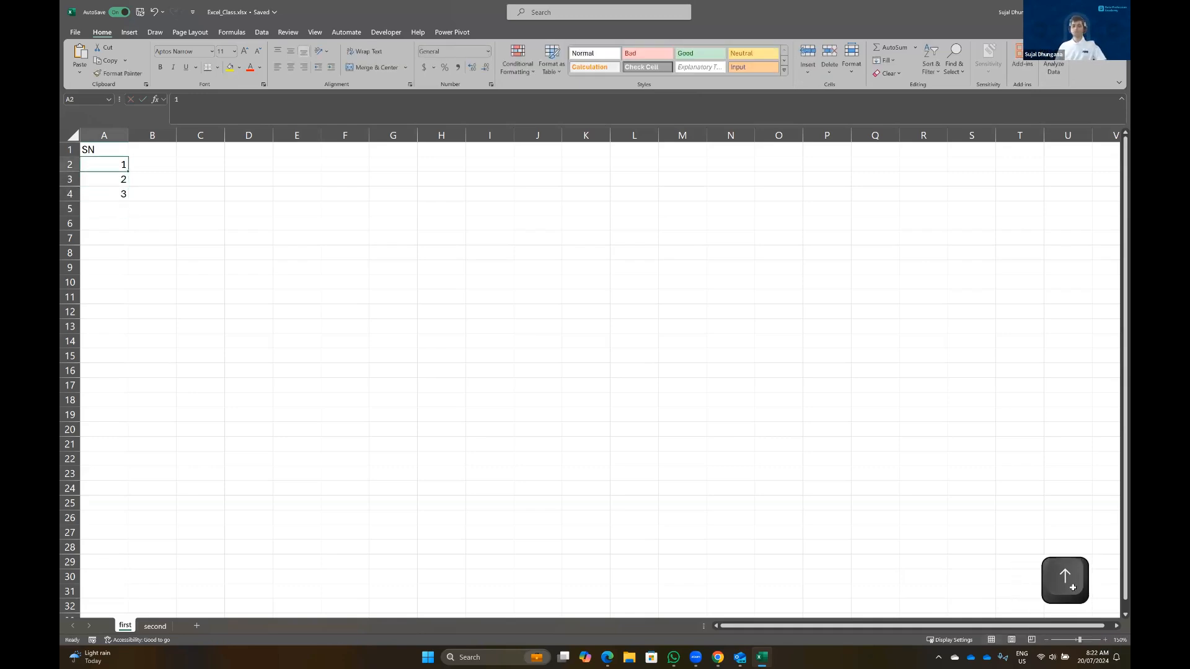
{"action": "key", "text": "Down"}
{"action": "key", "text": "Down"}
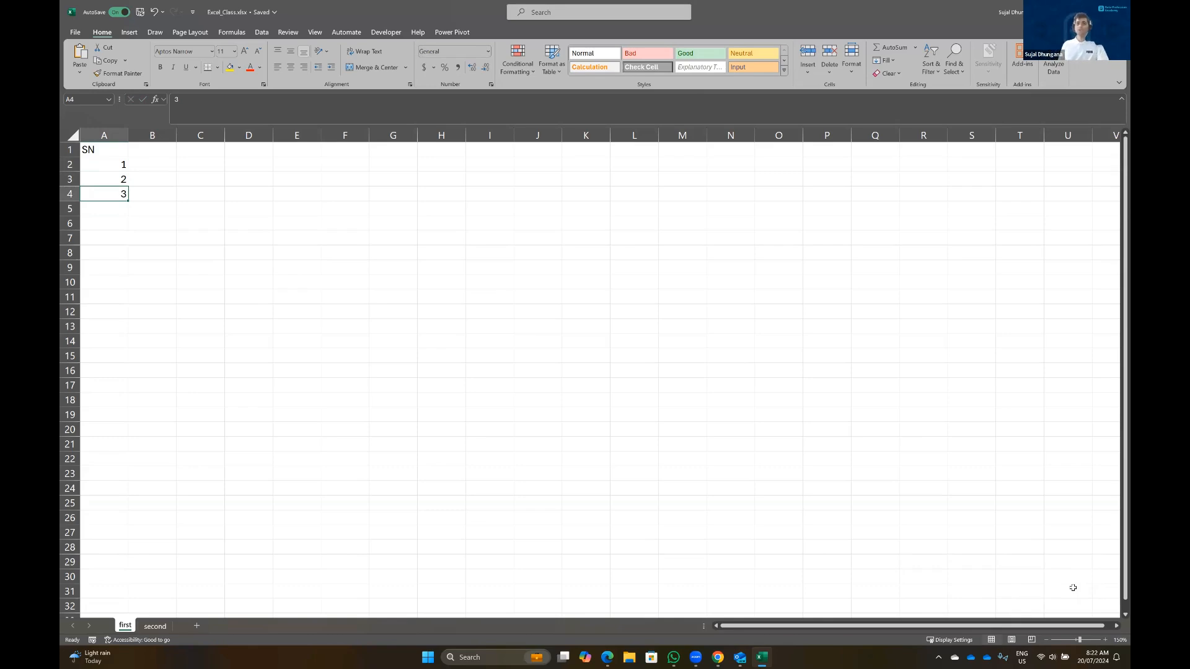
{"action": "key", "text": "Up"}
{"action": "key", "text": "Up"}
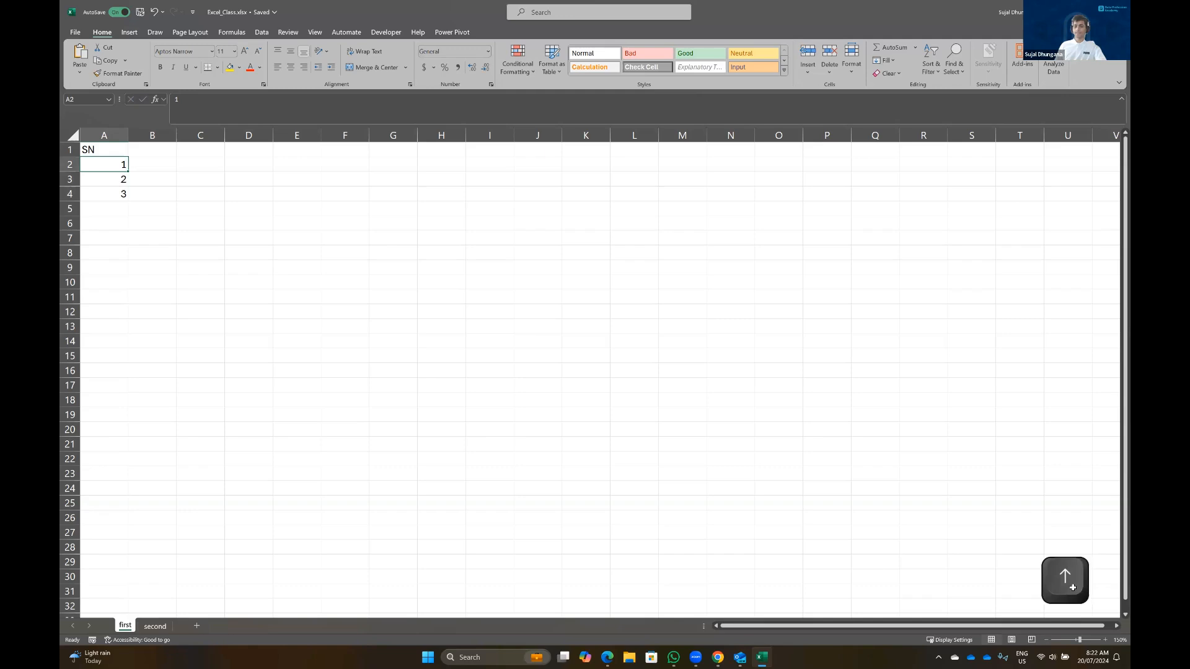
{"action": "key", "text": "shift+Down"}
{"action": "key", "text": "shift+Down"}
{"action": "key", "text": "shift+Up"}
{"action": "key", "text": "Up"}
{"action": "key", "text": "Up"}
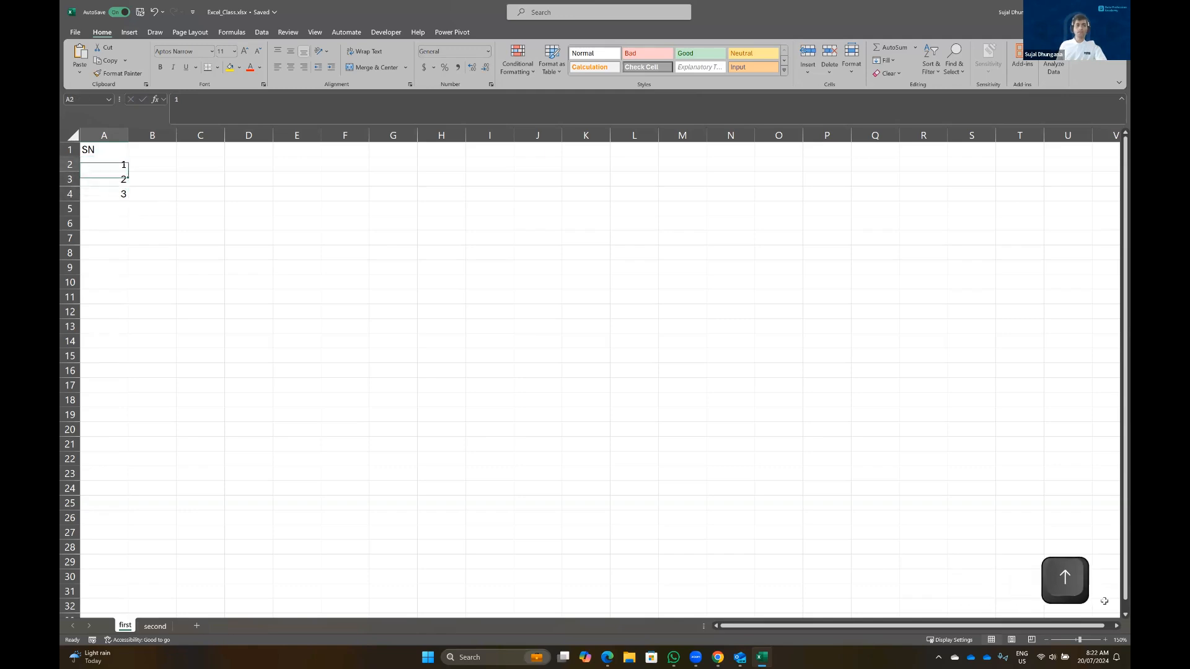
{"action": "key", "text": "Down"}
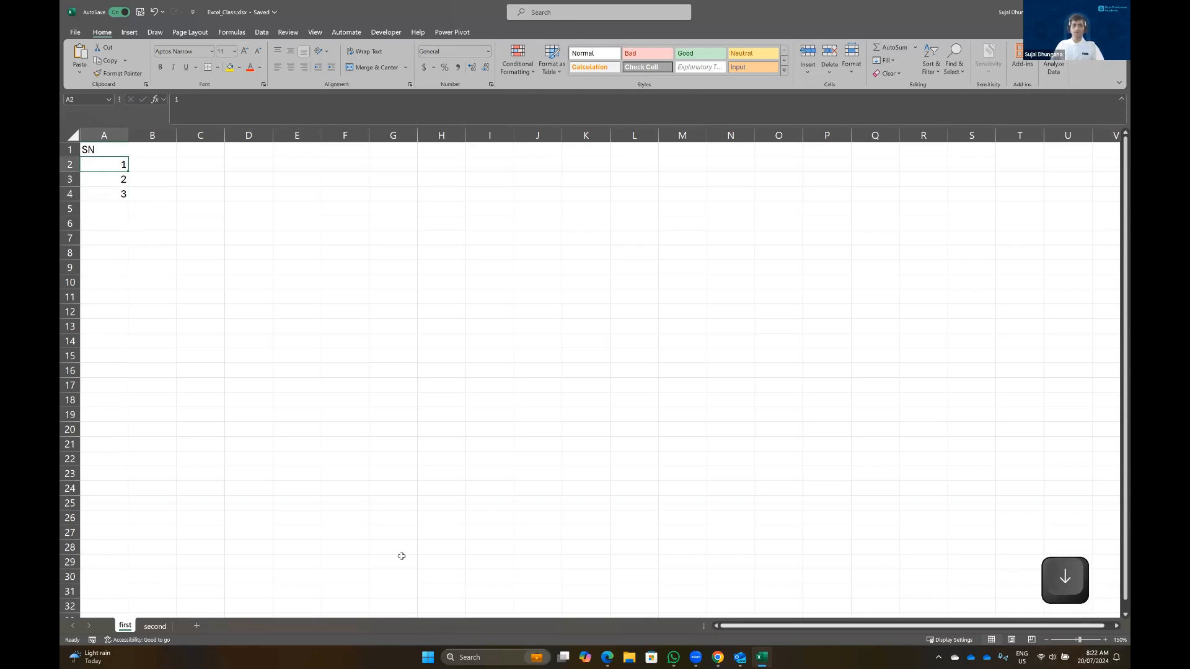
{"action": "left_click", "coordinate": [112, 184], "text": "ctrl"}
{"action": "left_click", "coordinate": [113, 194], "text": "ctrl"}
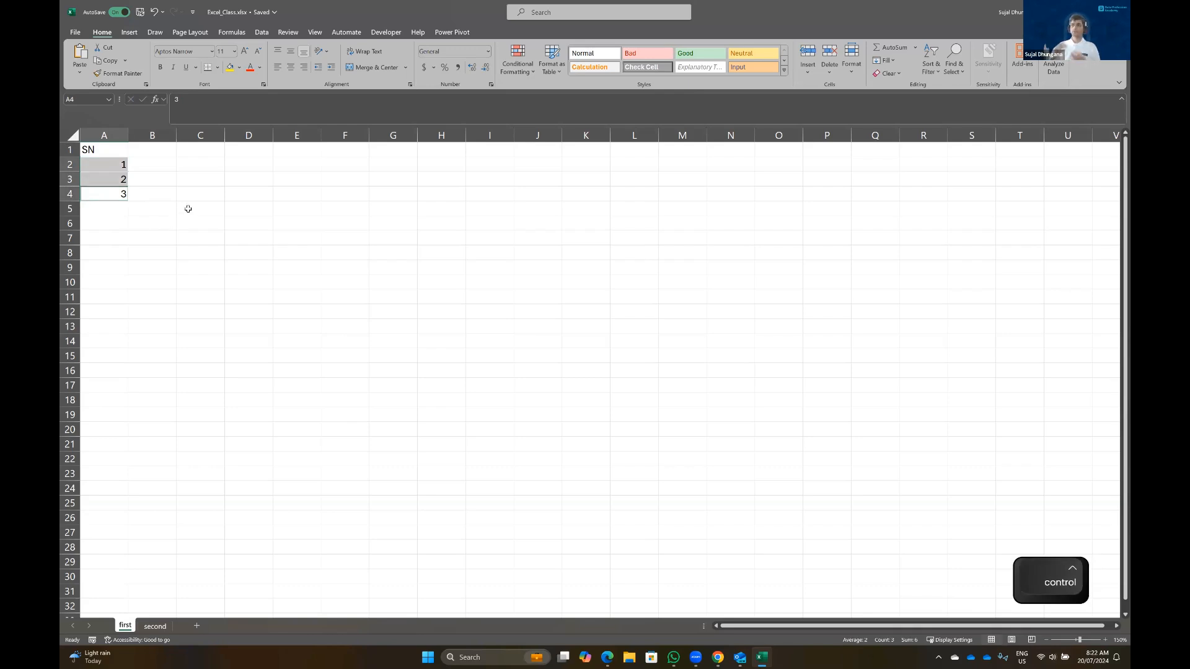
Enter serial numbers 4 and 5 in A5 and A6
{"action": "left_click", "coordinate": [113, 206]}
{"action": "type", "text": "4"}
{"action": "key", "text": "Return"}
{"action": "type", "text": "5"}
{"action": "key", "text": "Return"}
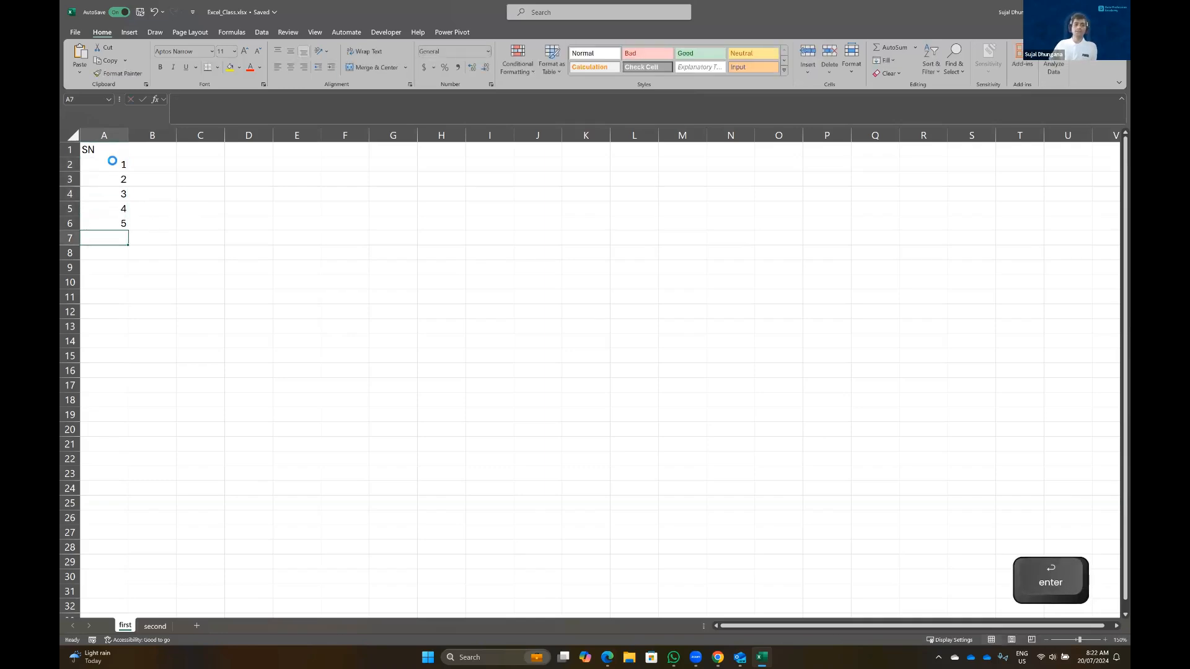
{"action": "left_click", "coordinate": [112, 162]}
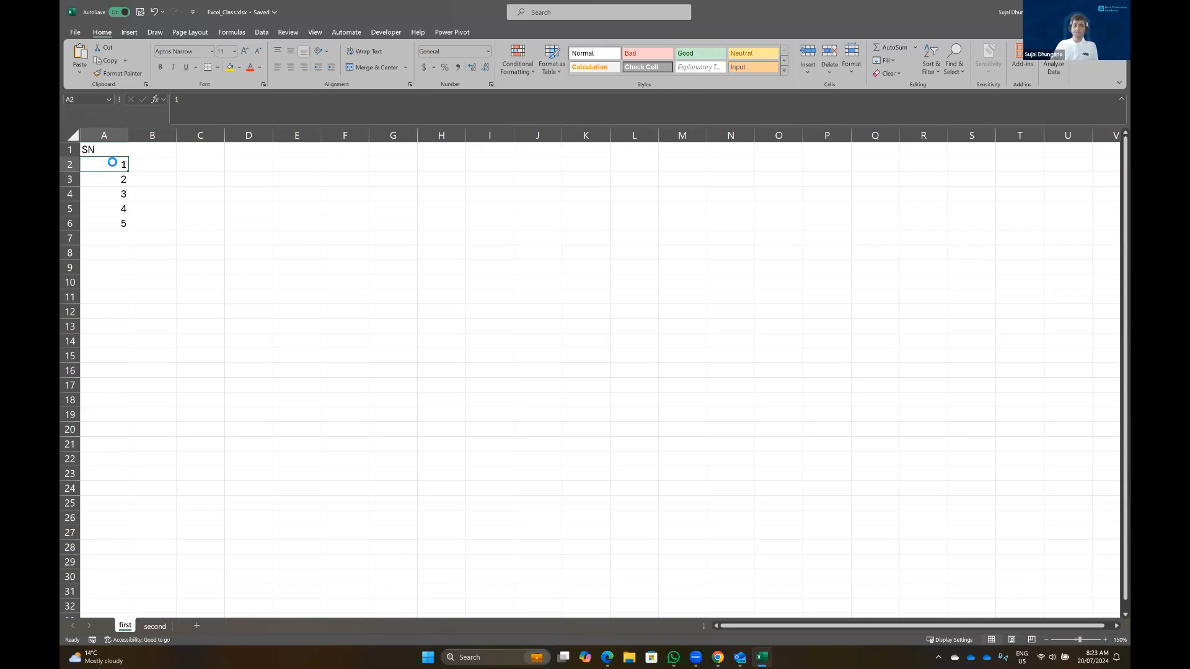
{"action": "key", "text": "shift"}
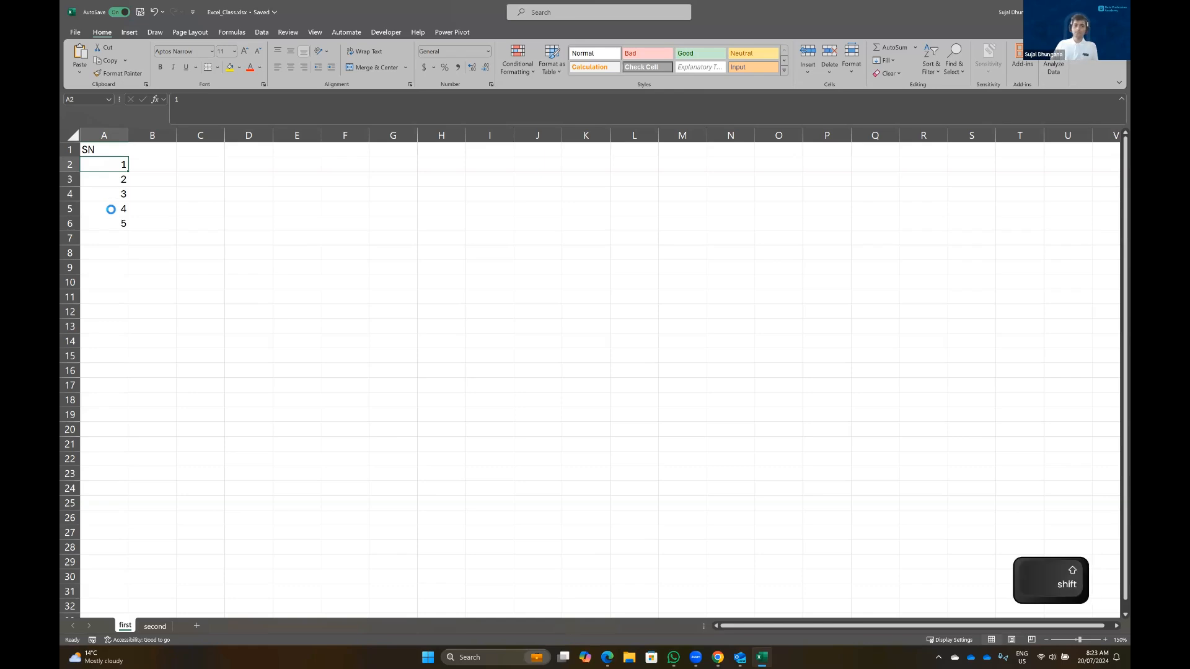
{"action": "left_click", "coordinate": [111, 208], "text": "shift"}
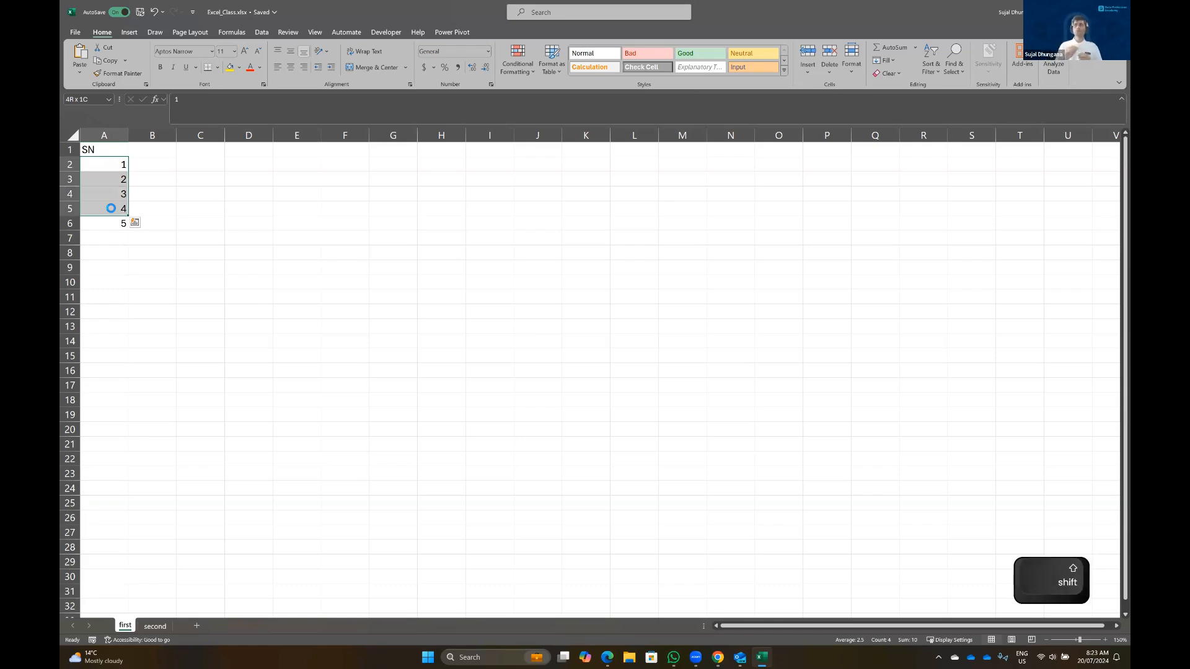
{"action": "left_click", "coordinate": [110, 163]}
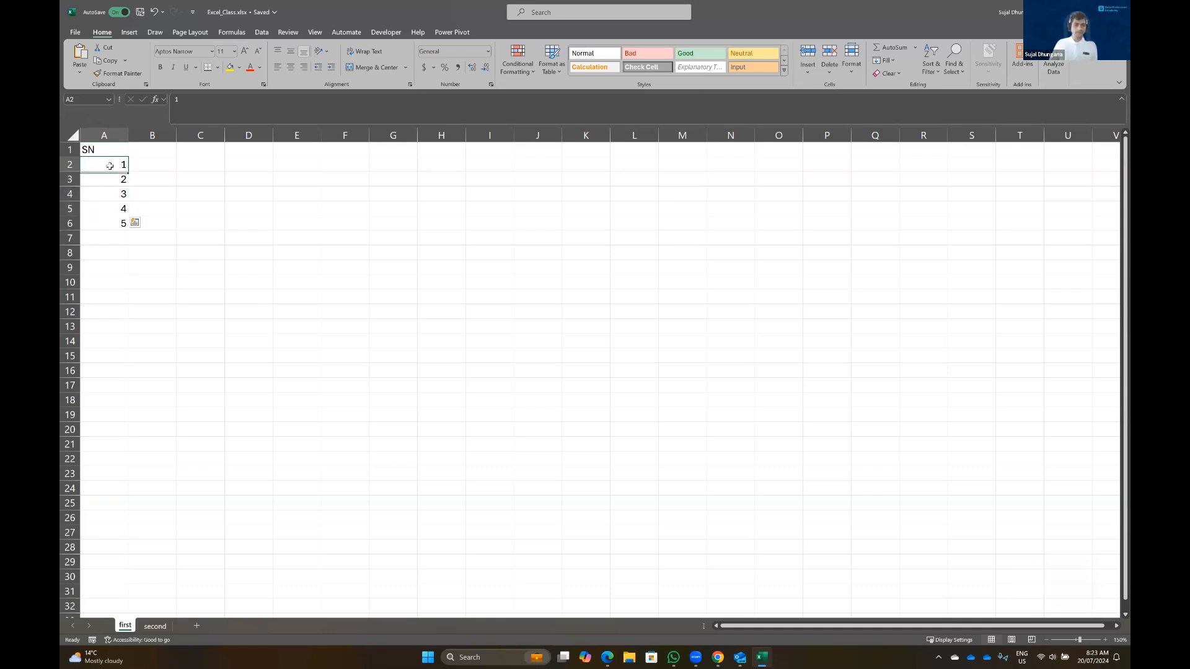
{"action": "left_click", "coordinate": [113, 210], "text": "ctrl"}
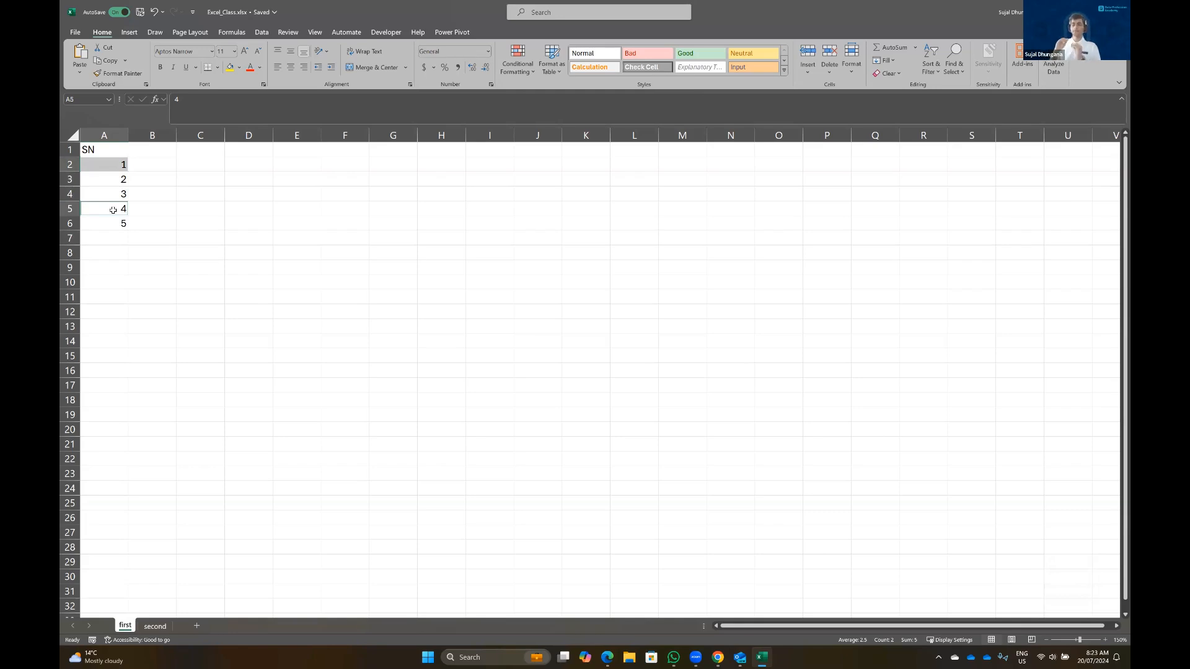
{"action": "left_click", "coordinate": [97, 162]}
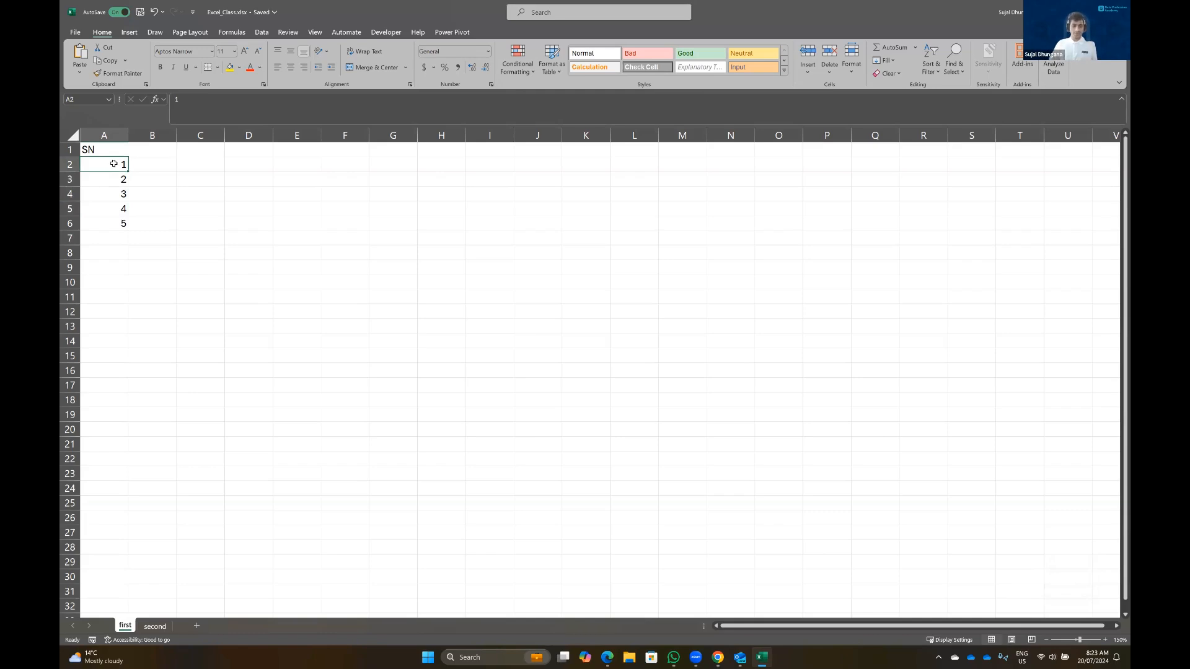
{"action": "key", "text": "shift"}
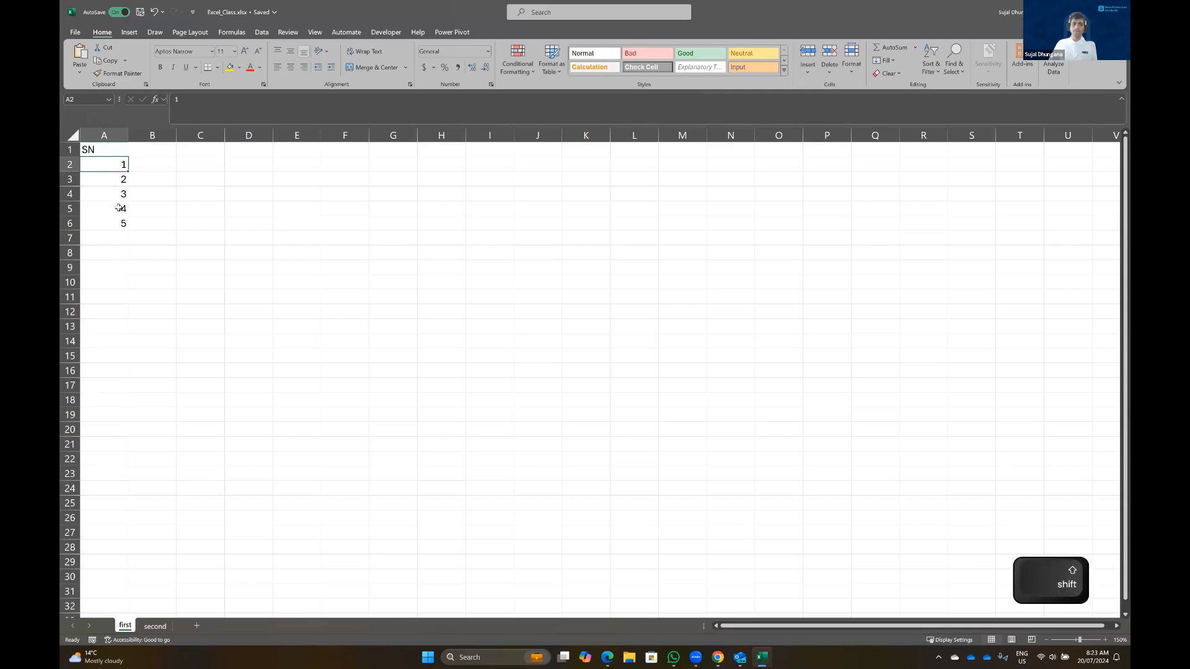
{"action": "left_click", "coordinate": [119, 208], "text": "shift"}
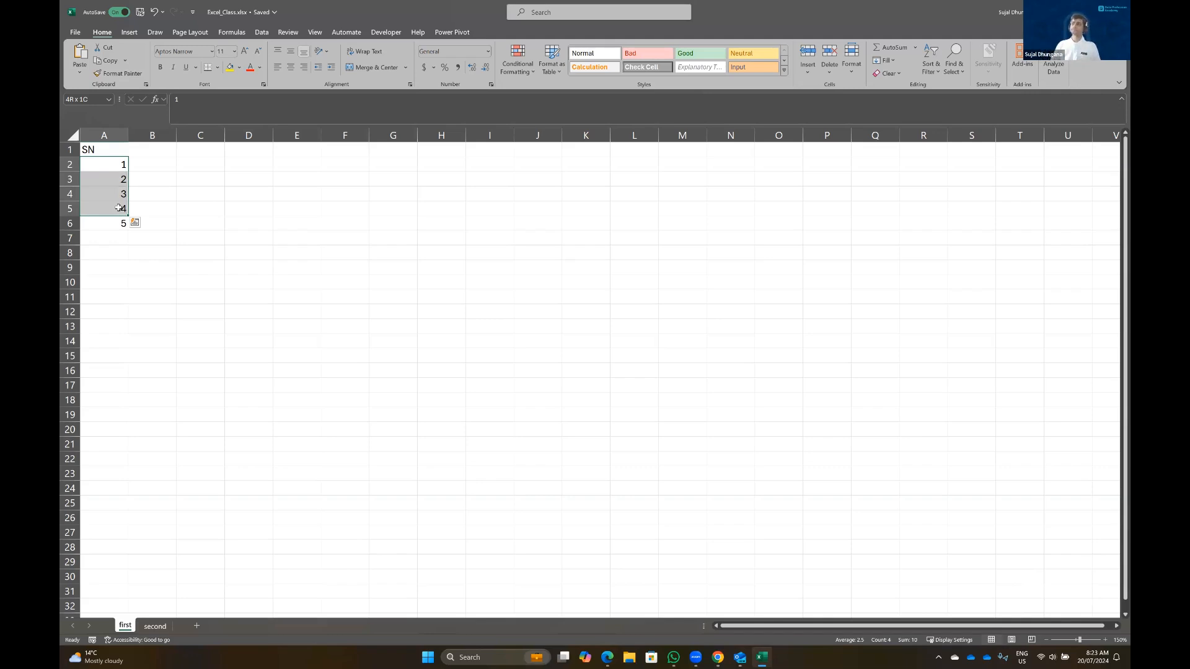
{"action": "key", "text": "Right"}
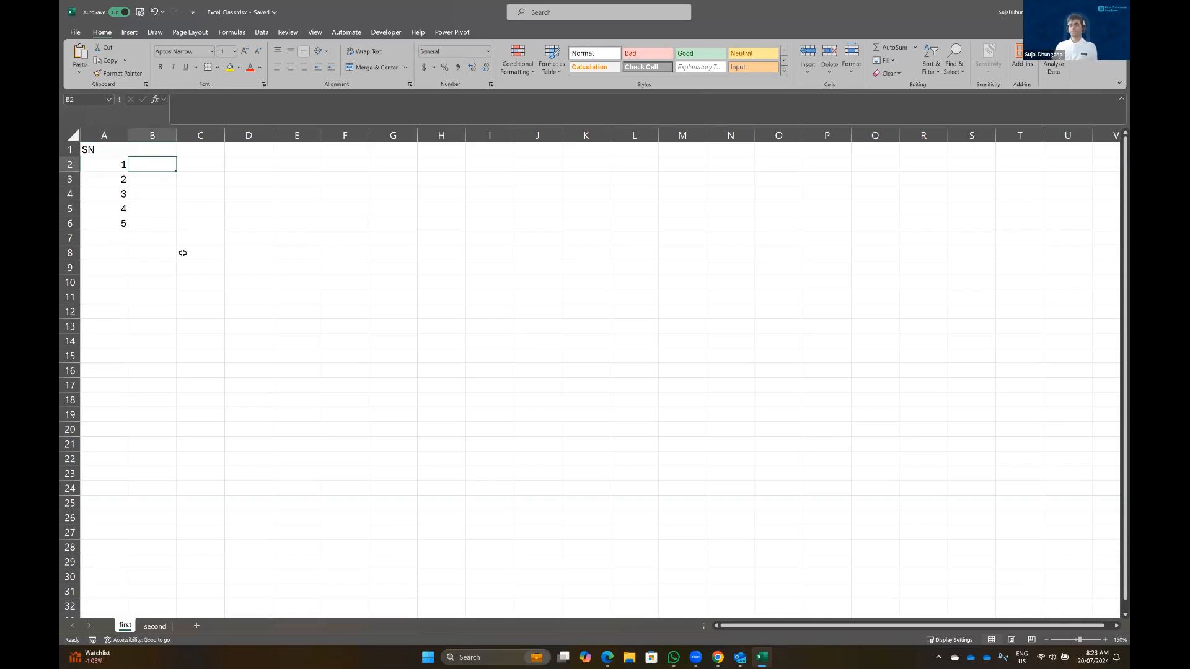
{"action": "key", "text": "Left"}
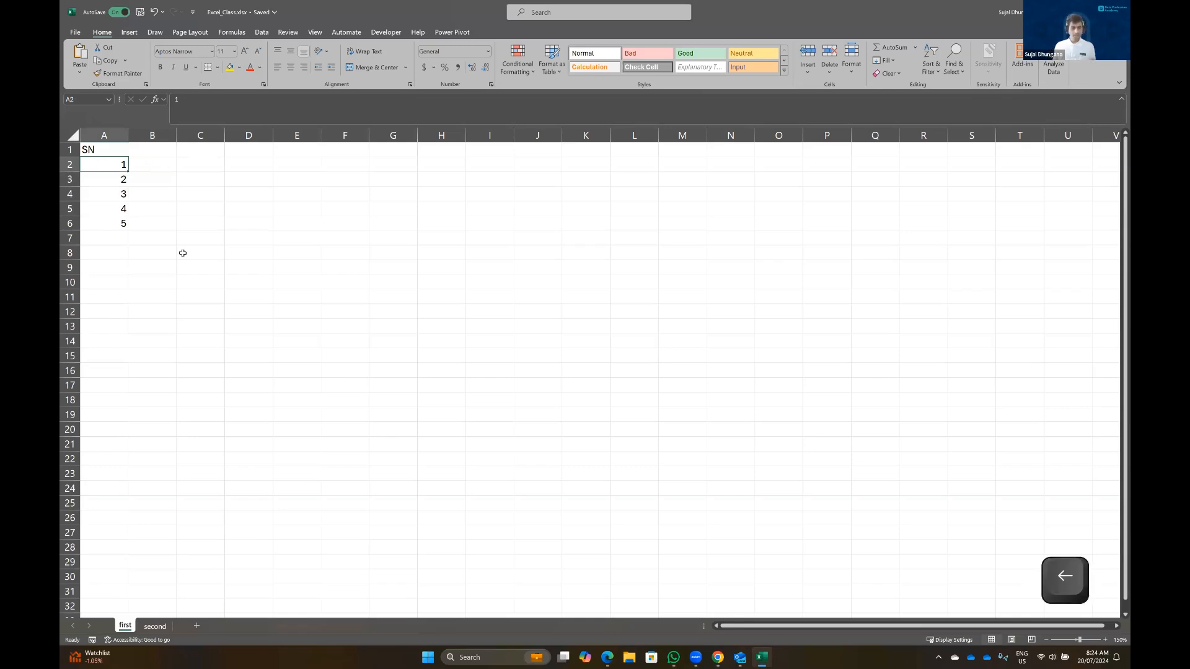
{"action": "key", "text": "Up"}
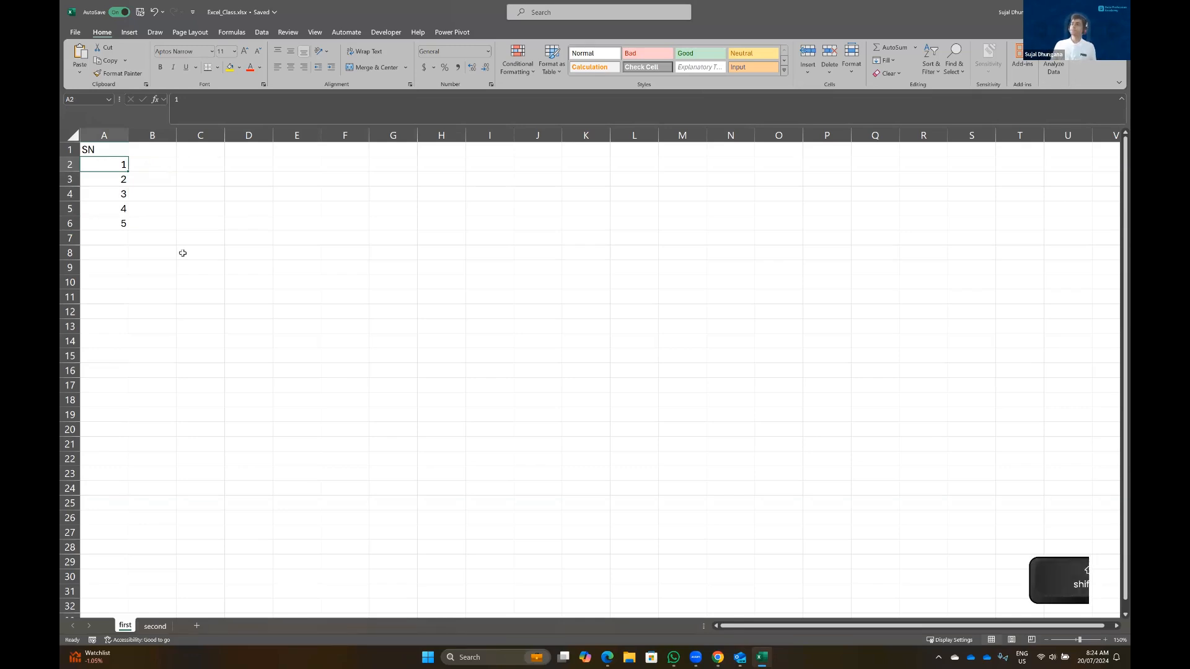
{"action": "key", "text": "shift"}
{"action": "key", "text": "shift+Down"}
{"action": "key", "text": "shift+Down"}
{"action": "key", "text": "shift+Down"}
{"action": "key", "text": "shift+Down"}
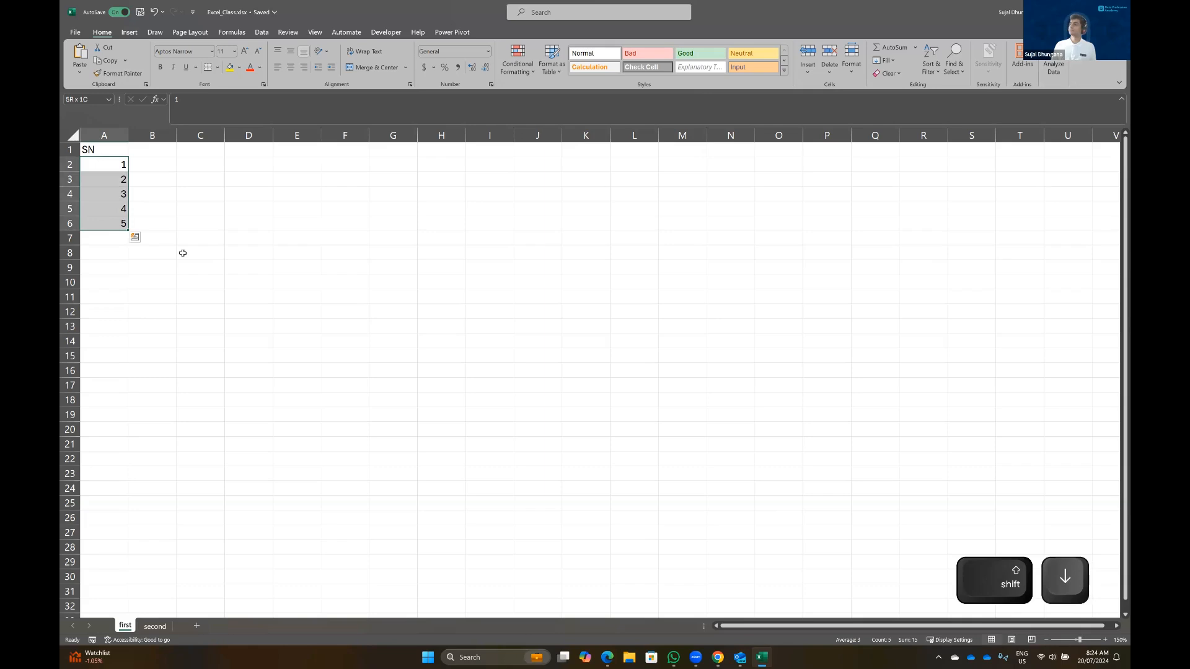
{"action": "key", "text": "shift+Up"}
{"action": "key", "text": "shift+Up"}
{"action": "key", "text": "shift+Up"}
{"action": "key", "text": "shift+Up"}
{"action": "key", "text": "shift+Down"}
{"action": "key", "text": "shift+Down"}
{"action": "key", "text": "shift+Down"}
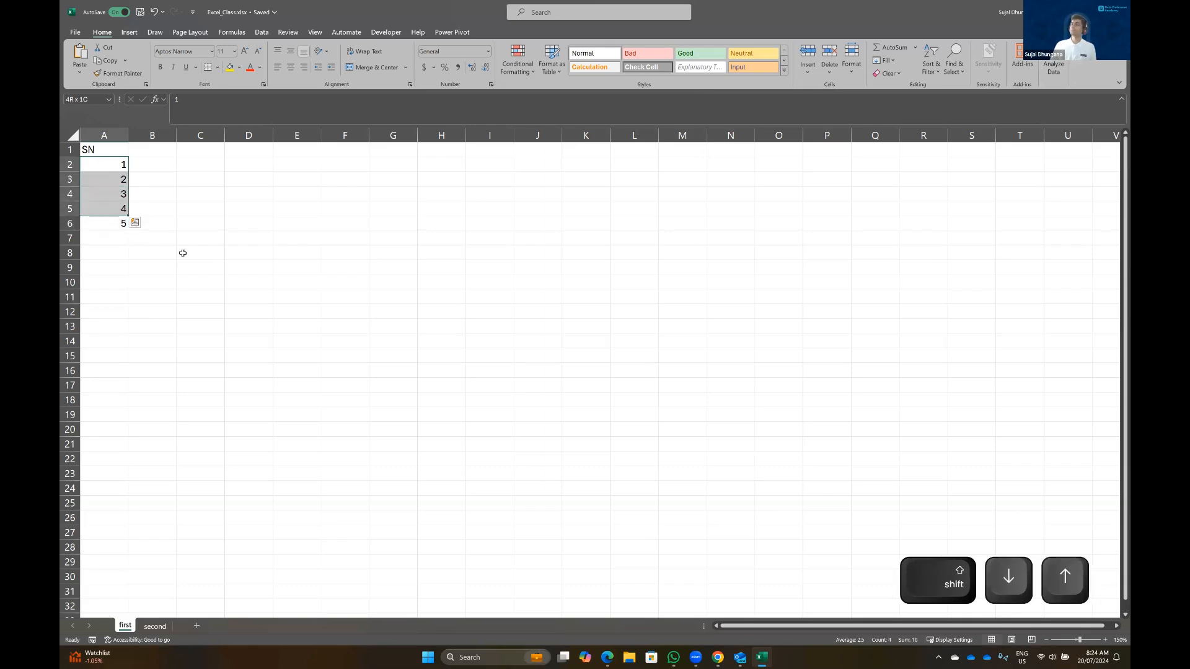
Enter the letters A, B, C and D down cells B2 to B5
{"action": "left_click", "coordinate": [148, 163]}
{"action": "type", "text": "A"}
{"action": "key", "text": "Return"}
{"action": "type", "text": "B"}
{"action": "key", "text": "Return"}
{"action": "type", "text": "C"}
{"action": "key", "text": "Return"}
{"action": "type", "text": "D"}
{"action": "key", "text": "Return"}
Practise Shift+arrow selections from A2 across to column B and down to row 5
{"action": "key", "text": "Up"}
{"action": "key", "text": "Up"}
{"action": "key", "text": "Up"}
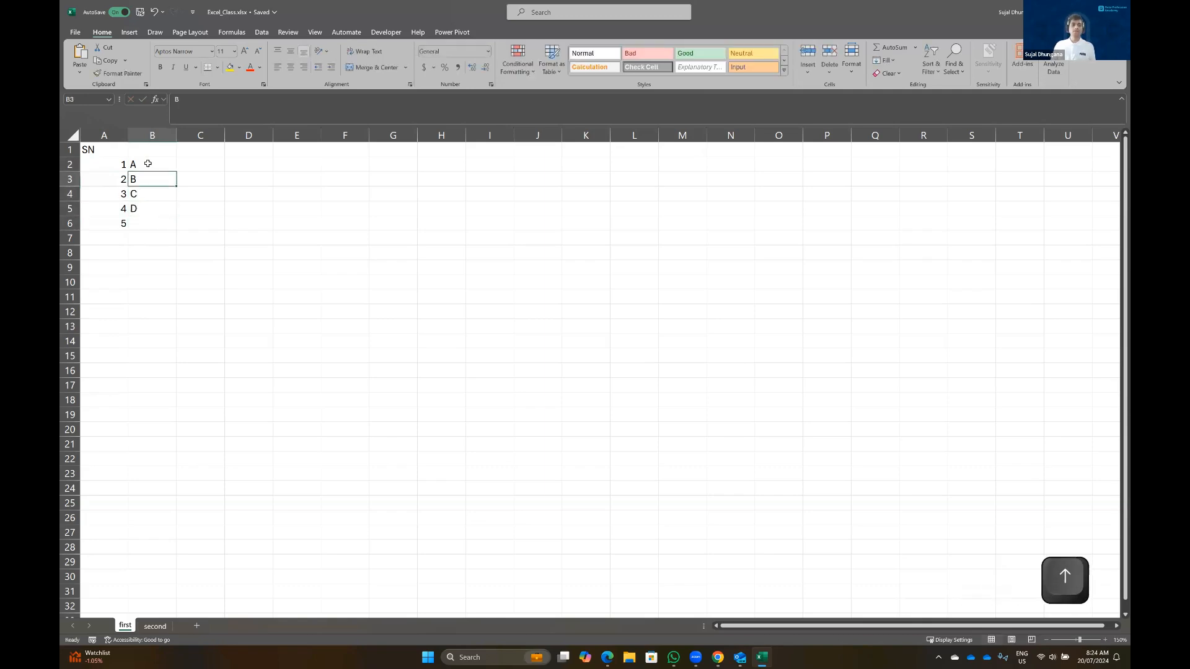
{"action": "key", "text": "Up"}
{"action": "key", "text": "Left"}
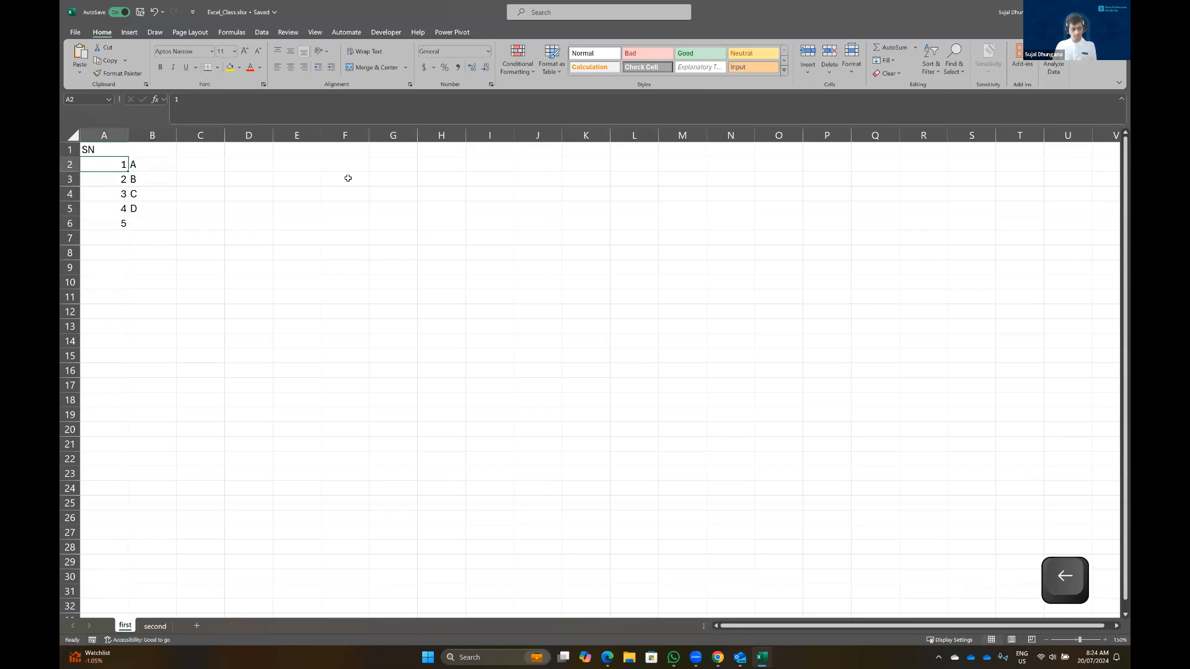
{"action": "key", "text": "shift"}
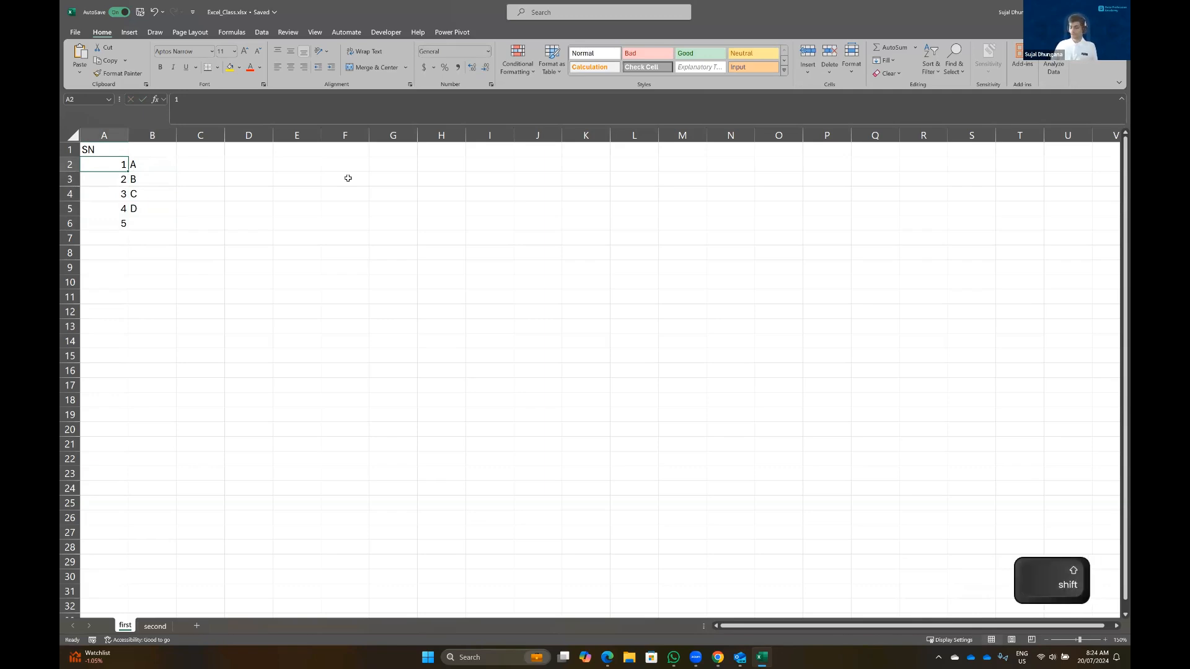
{"action": "key", "text": "shift+Right"}
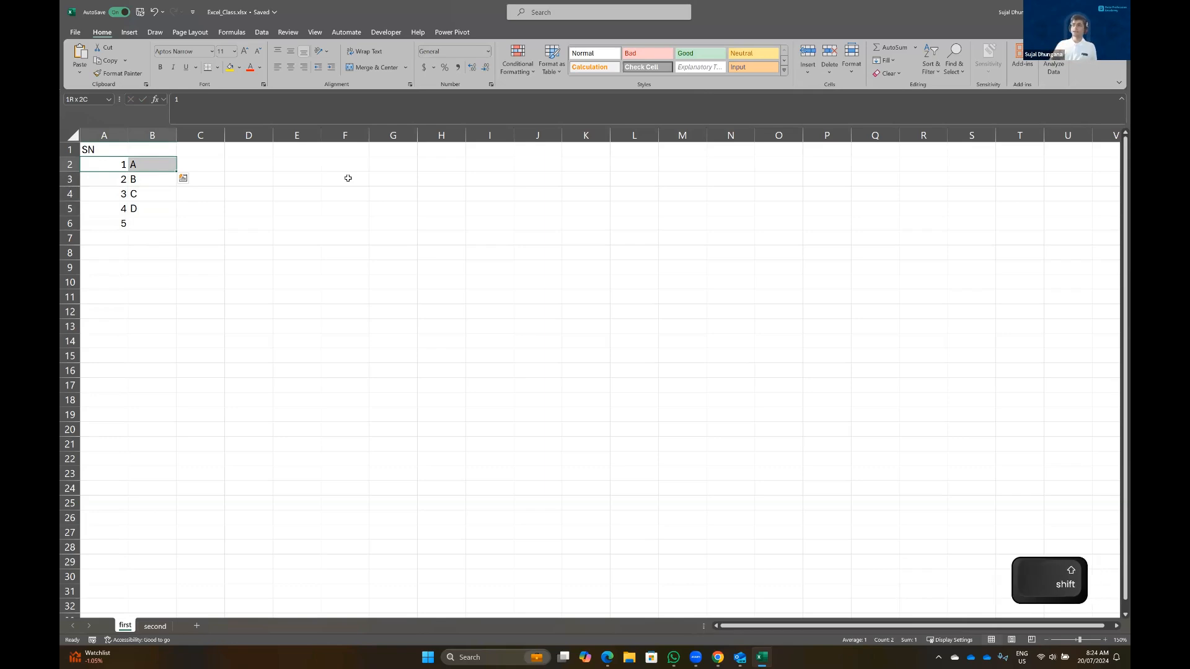
{"action": "key", "text": "shift+Down"}
{"action": "key", "text": "shift+Down"}
{"action": "key", "text": "shift+Down"}
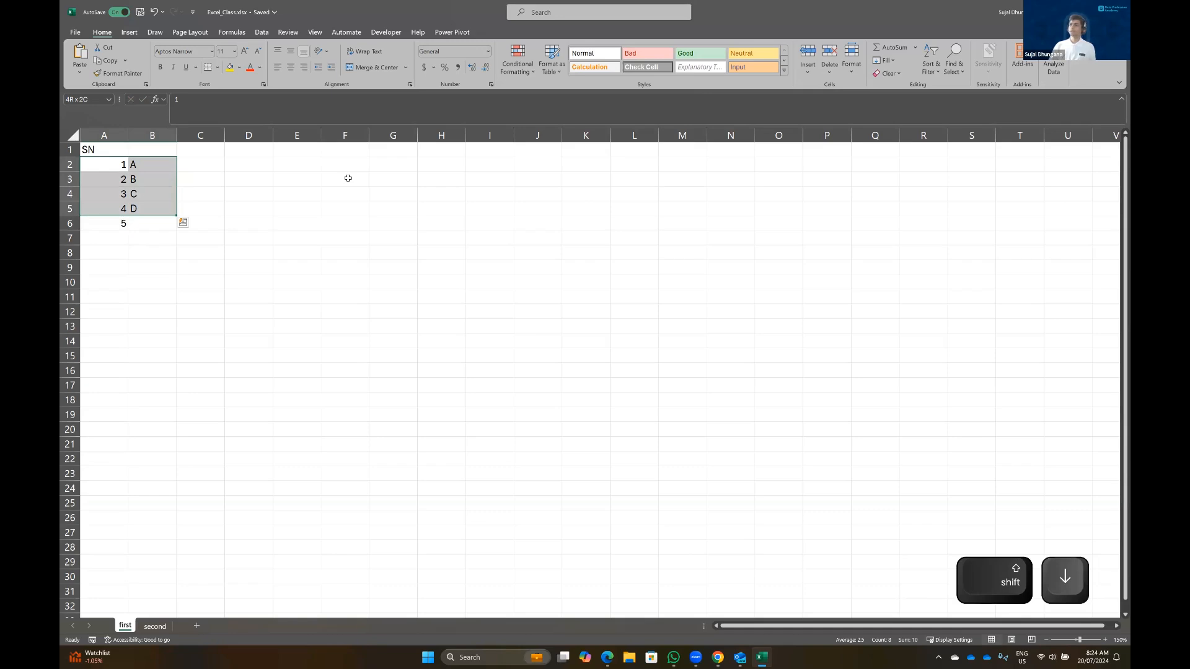
{"action": "key", "text": "Left"}
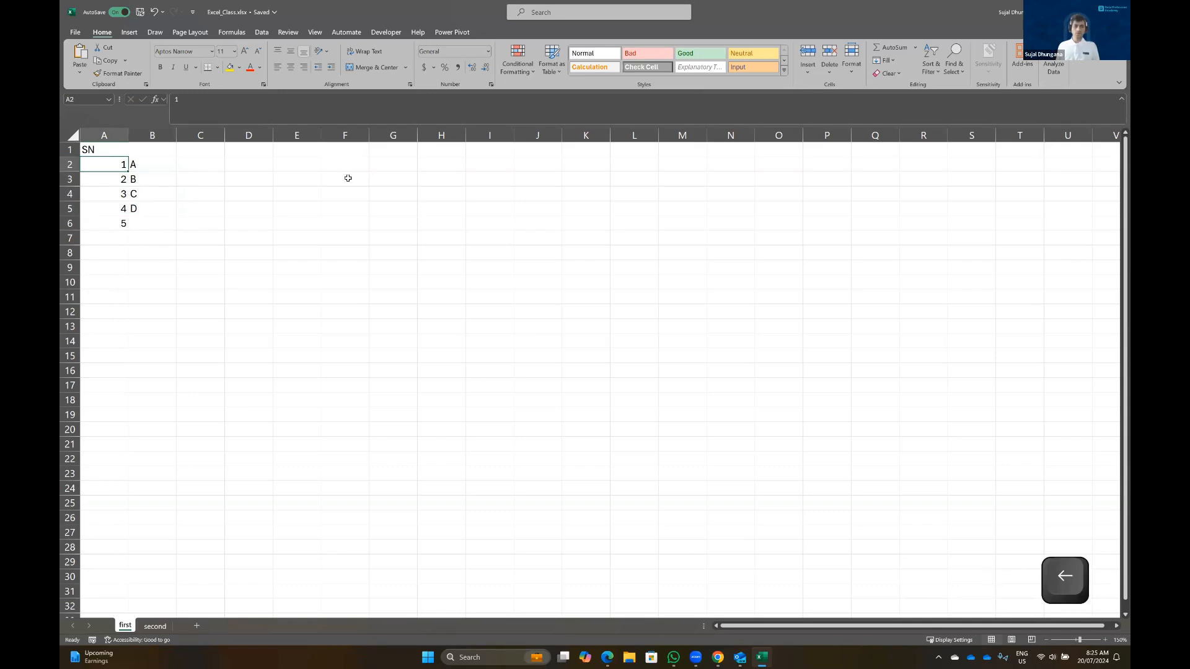
{"action": "key", "text": "shift"}
{"action": "key", "text": "shift+Right"}
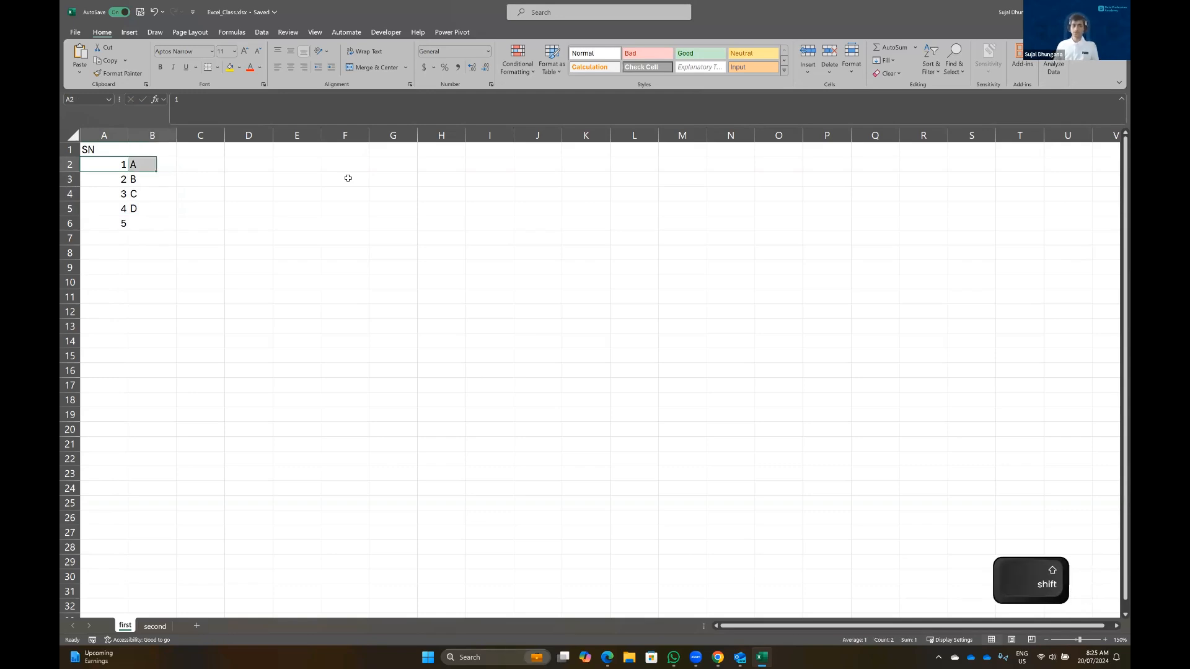
{"action": "key", "text": "Right"}
{"action": "key", "text": "Right"}
{"action": "type", "text": "7"}
{"action": "key", "text": "Return"}
{"action": "type", "text": "8"}
{"action": "key", "text": "Return"}
{"action": "type", "text": "9"}
{"action": "key", "text": "Return"}
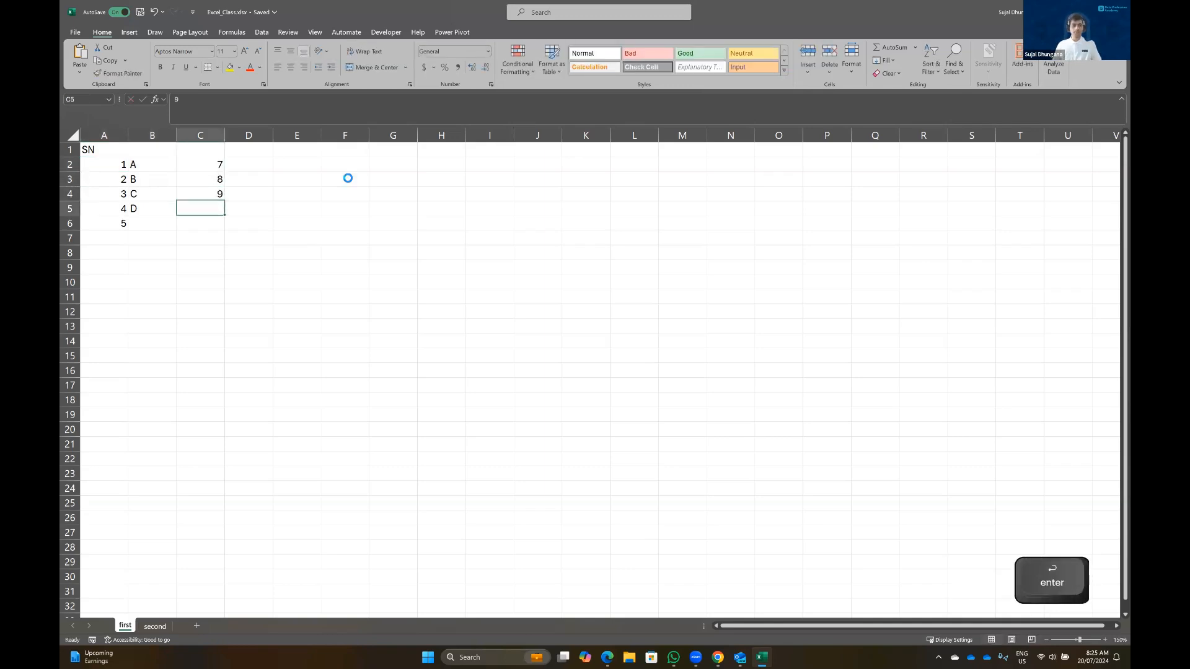
{"action": "type", "text": "9"}
{"action": "key", "text": "Up"}
{"action": "key", "text": "Up"}
{"action": "key", "text": "Up"}
{"action": "key", "text": "shift"}
{"action": "key", "text": "shift+Left"}
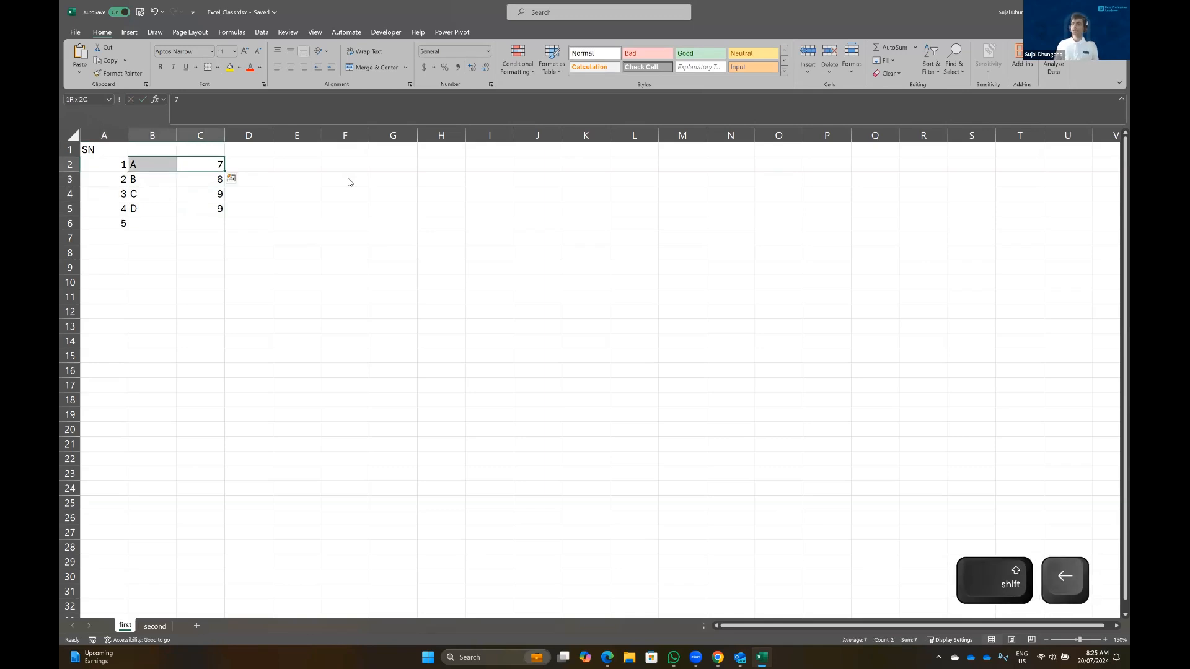
{"action": "key", "text": "shift+Down"}
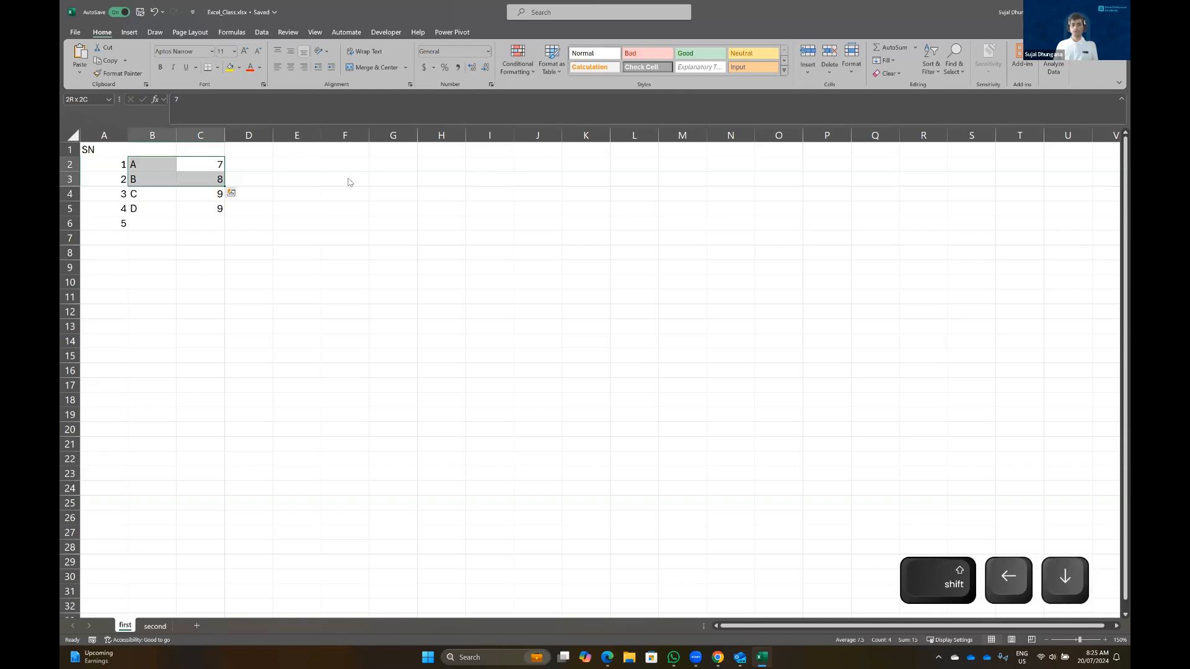
{"action": "key", "text": "shift+Up"}
{"action": "key", "text": "shift+Up"}
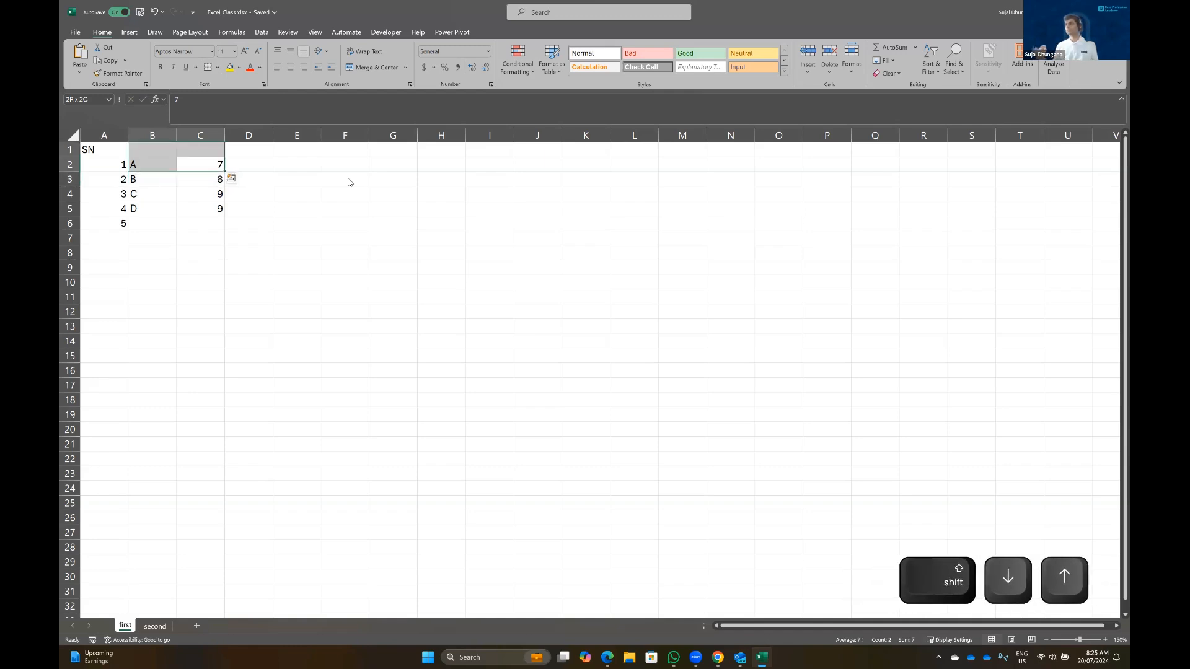
{"action": "key", "text": "Down"}
{"action": "key", "text": "Up"}
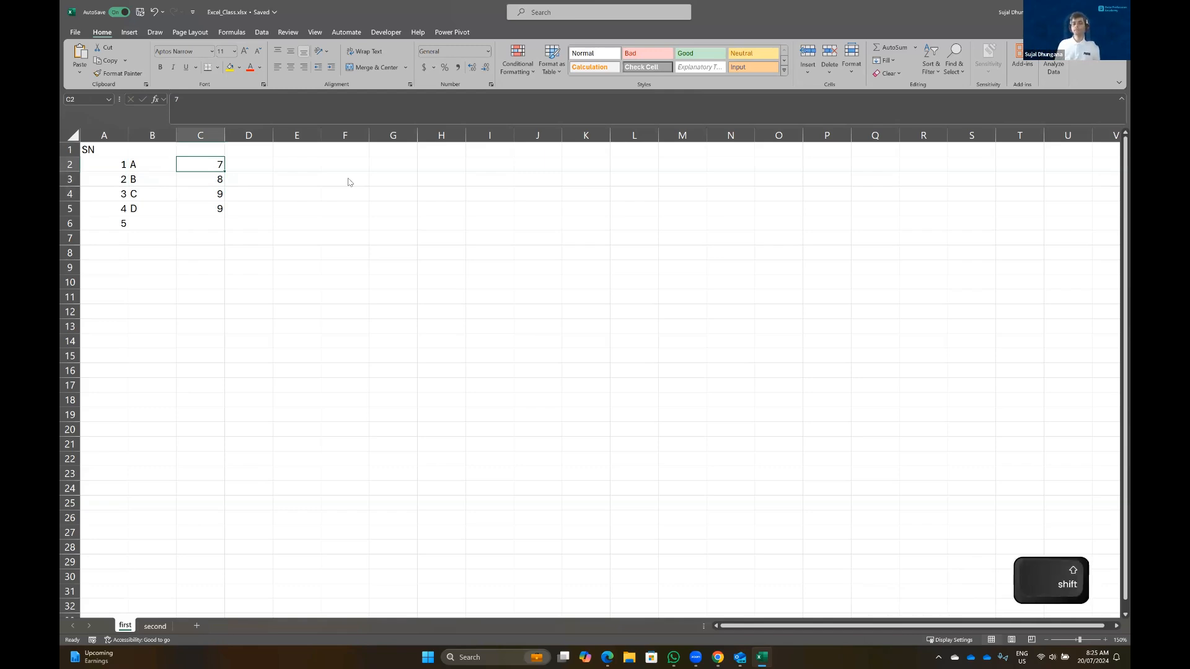
{"action": "key", "text": "shift+Left"}
{"action": "key", "text": "shift+Down"}
{"action": "key", "text": "shift+Down"}
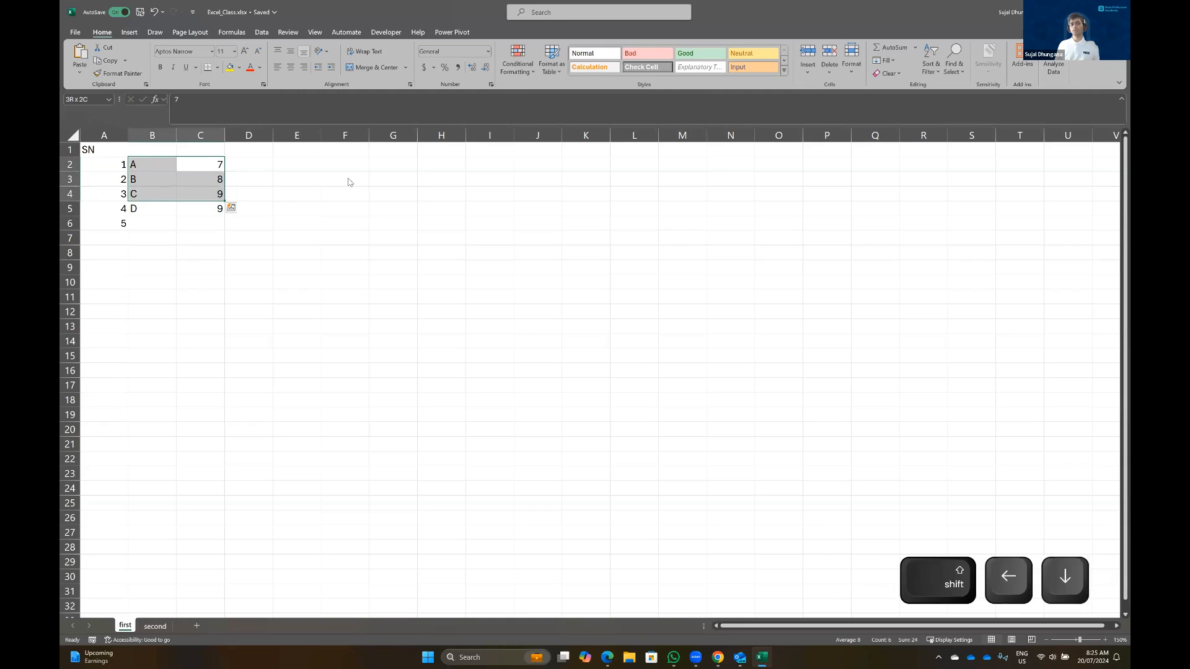
{"action": "key", "text": "shift+Right"}
{"action": "key", "text": "shift+Right"}
{"action": "key", "text": "shift+Right"}
{"action": "key", "text": "shift+Right"}
{"action": "key", "text": "shift+Right"}
{"action": "key", "text": "shift+Right"}
{"action": "key", "text": "shift+Right"}
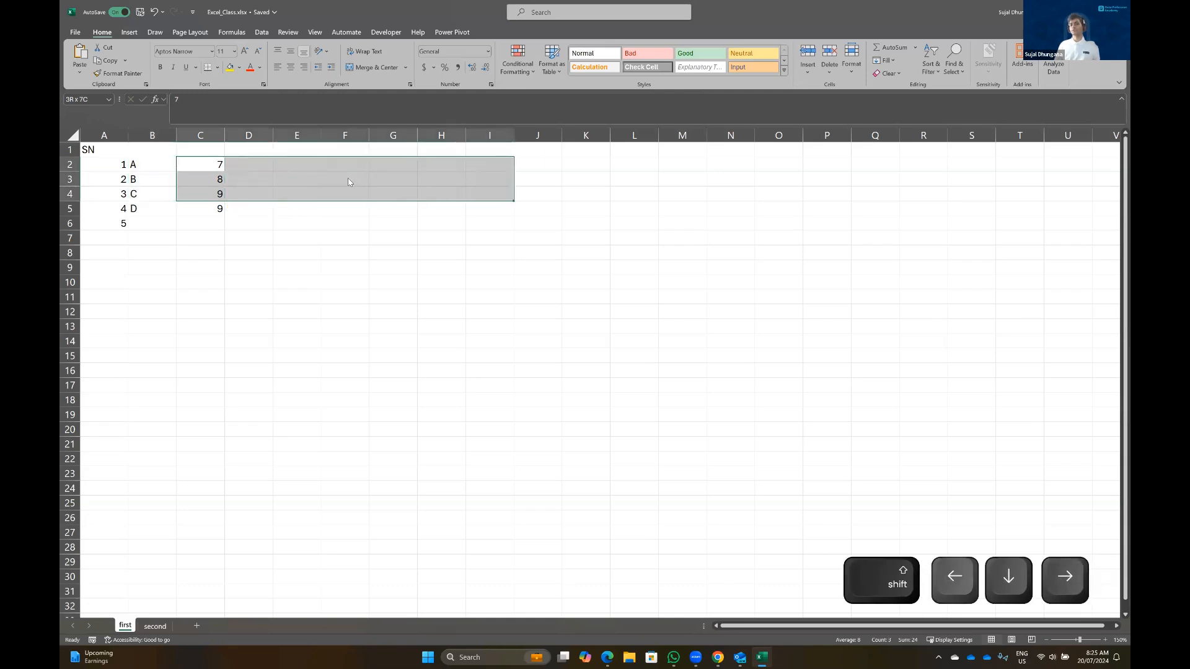
{"action": "key", "text": "Left"}
{"action": "key", "text": "Right"}
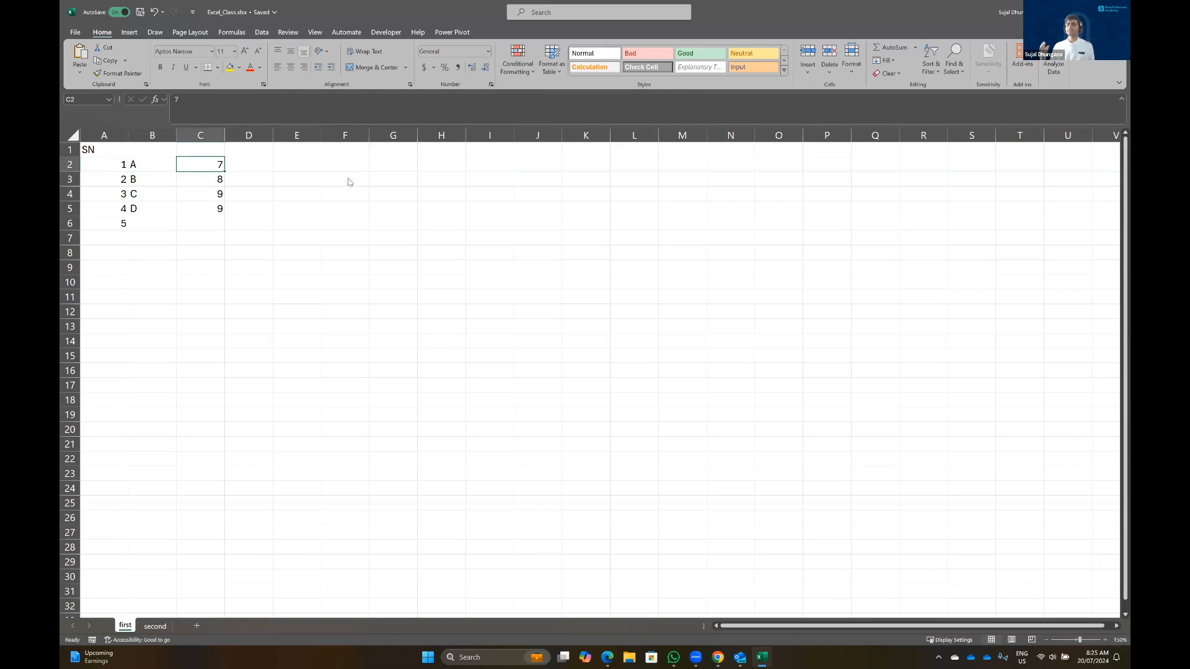
{"action": "left_click", "coordinate": [113, 223]}
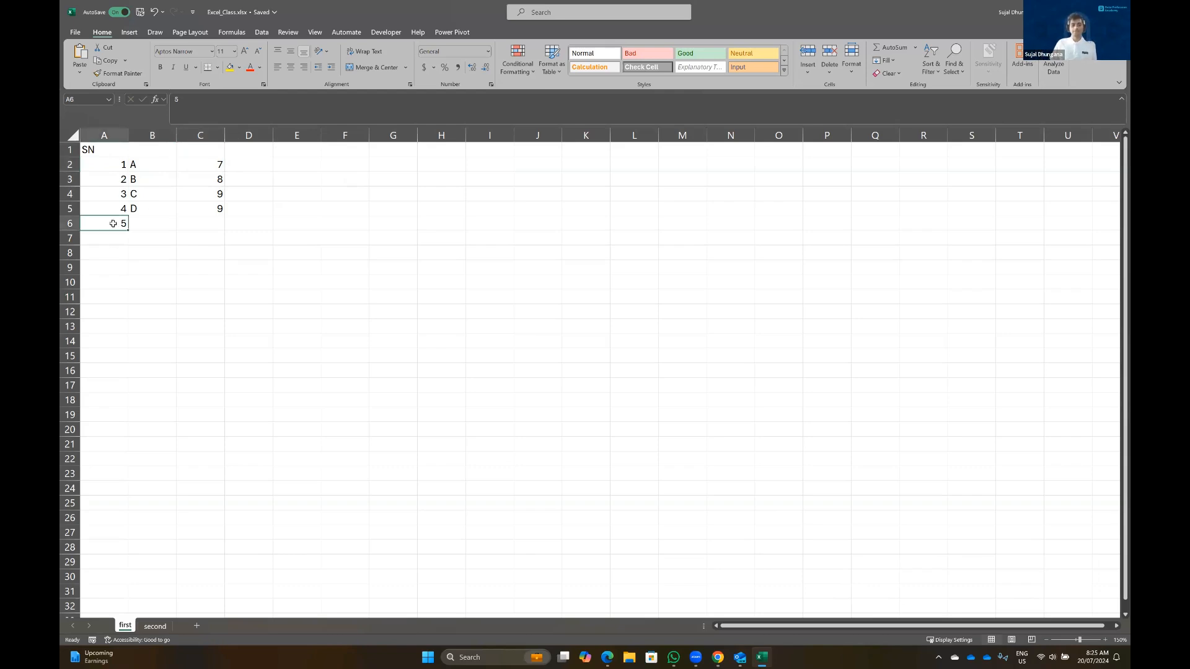
{"action": "key", "text": "Return"}
{"action": "type", "text": "6"}
{"action": "key", "text": "Return"}
{"action": "type", "text": "7"}
{"action": "key", "text": "Return"}
{"action": "type", "text": "8"}
{"action": "key", "text": "Return"}
{"action": "type", "text": "9 "}
{"action": "type", "text": "10"}
{"action": "key", "text": "Return"}
{"action": "left_click", "coordinate": [115, 164]}
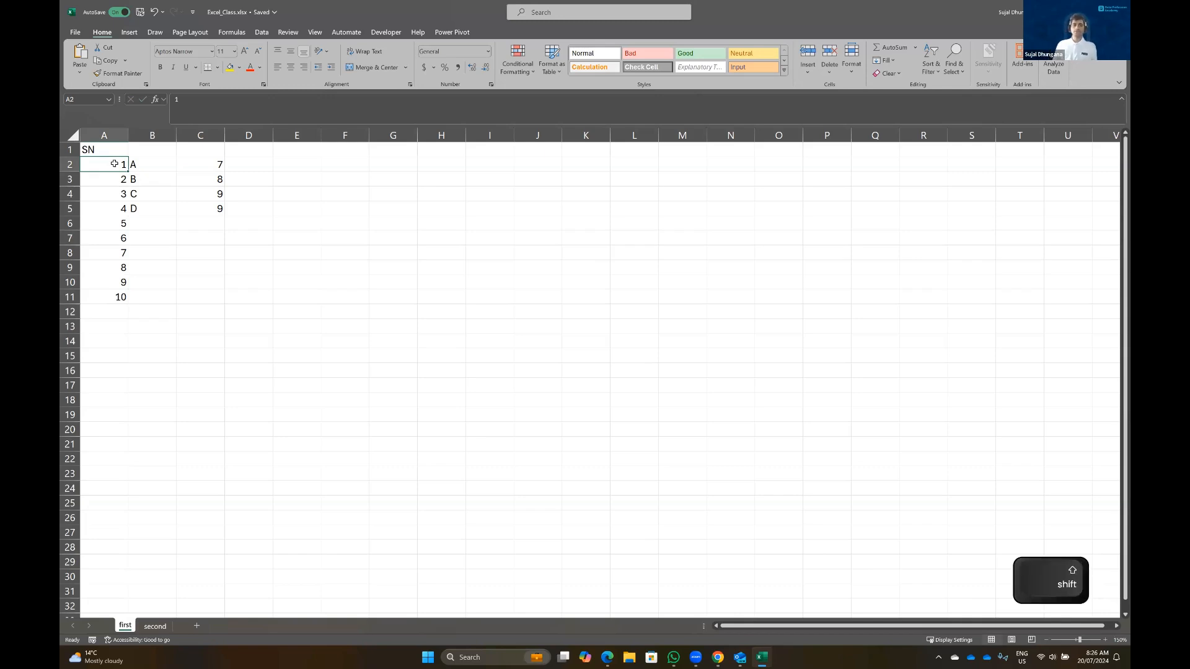
{"action": "key", "text": "shift+Down"}
{"action": "key", "text": "shift+Down"}
{"action": "key", "text": "shift+Down"}
{"action": "key", "text": "shift+Down"}
{"action": "key", "text": "shift+Down"}
{"action": "key", "text": "shift+Down"}
{"action": "key", "text": "shift+Down"}
{"action": "key", "text": "shift+Down"}
{"action": "key", "text": "shift+Down"}
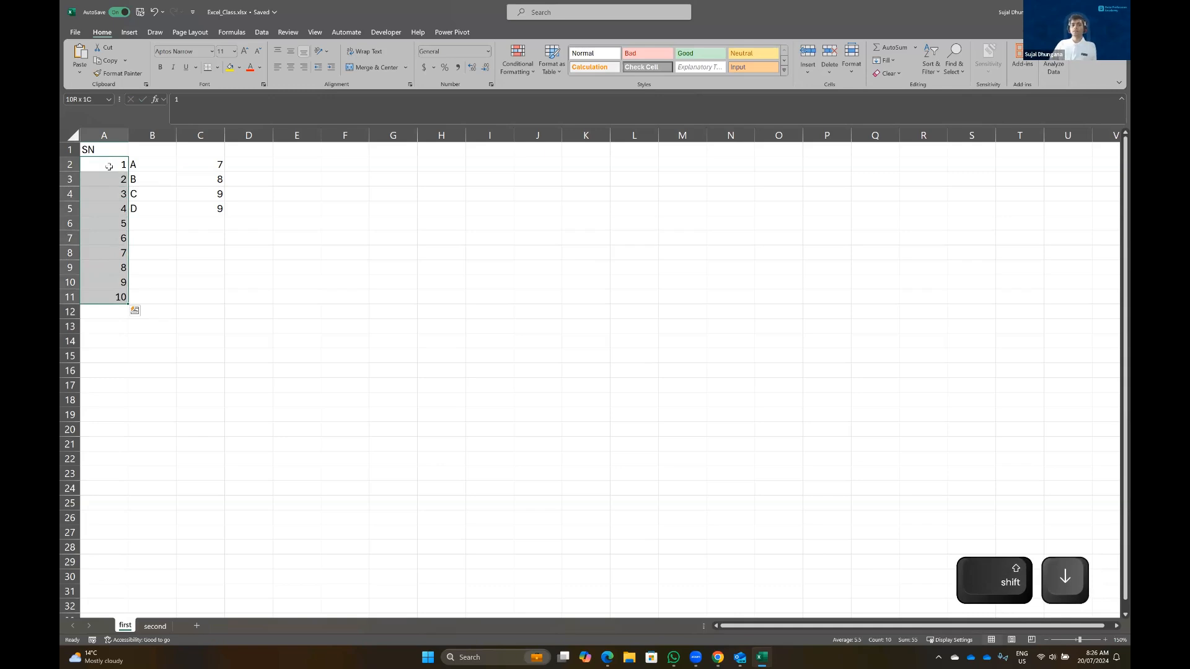
{"action": "left_click", "coordinate": [109, 166]}
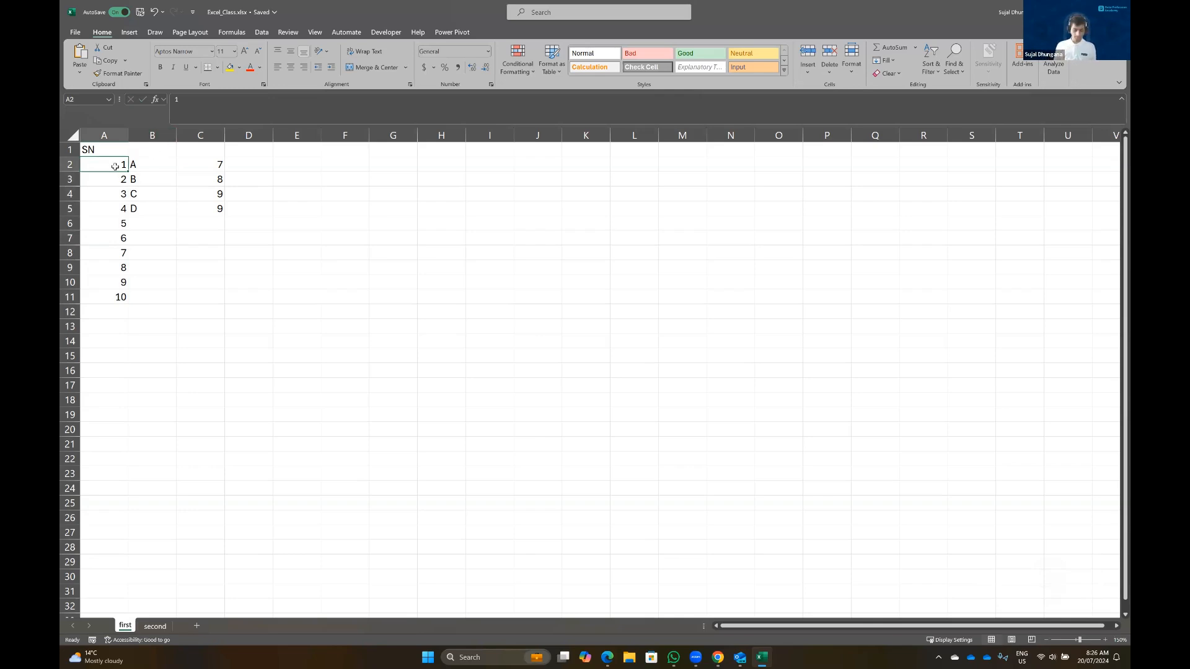
{"action": "key", "text": "ctrl"}
{"action": "key", "text": "ctrl+Down"}
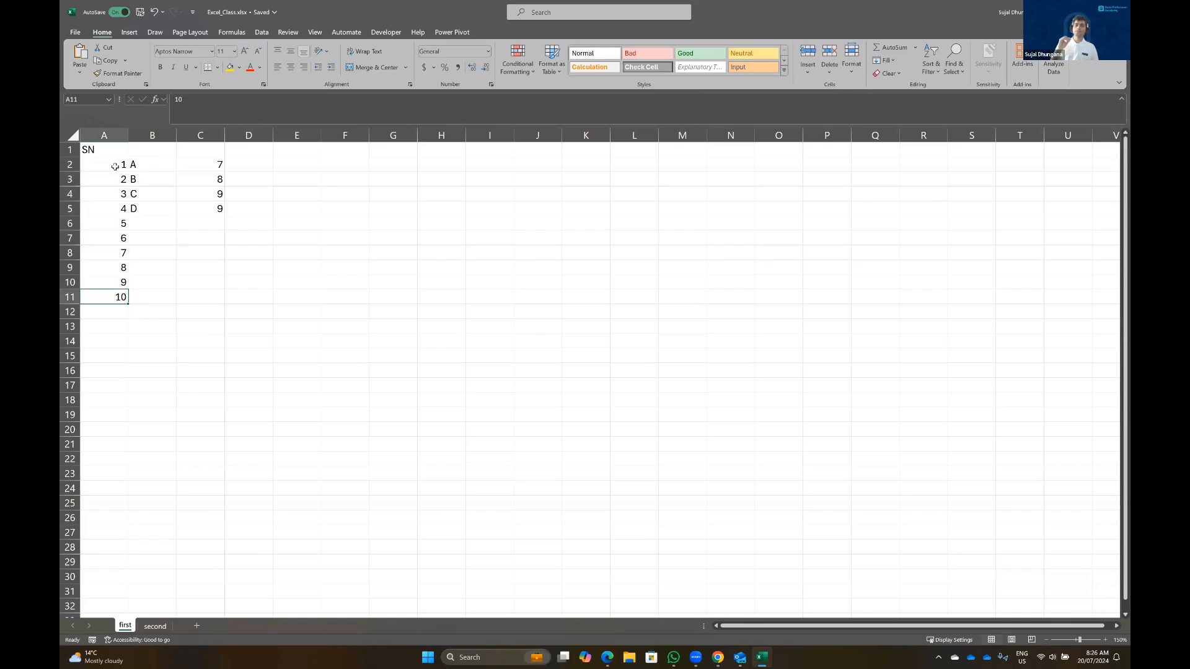
{"action": "key", "text": "Down"}
{"action": "key", "text": "Down"}
{"action": "type", "text": "11"}
{"action": "key", "text": "Up"}
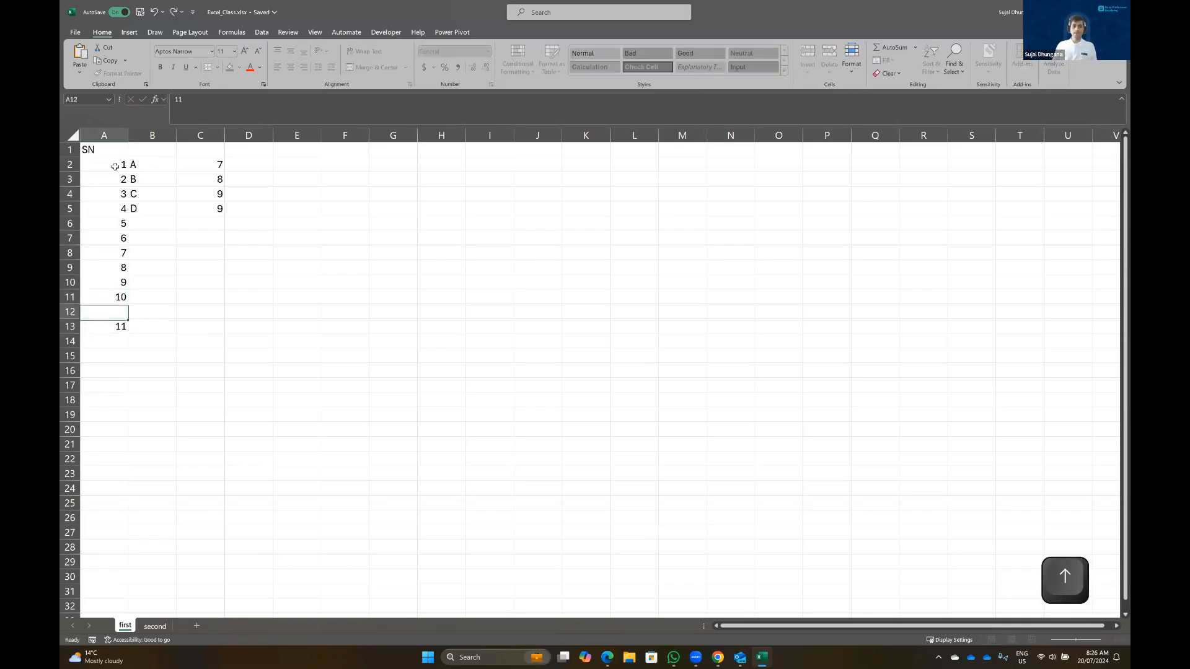
{"action": "key", "text": "Up"}
{"action": "key", "text": "Up"}
{"action": "key", "text": "Up"}
{"action": "key", "text": "Up"}
{"action": "key", "text": "Up"}
{"action": "key", "text": "Up"}
{"action": "key", "text": "Up"}
{"action": "key", "text": "Up"}
{"action": "key", "text": "Up"}
{"action": "key", "text": "Up"}
{"action": "key", "text": "Down"}
{"action": "key", "text": "Down"}
{"action": "key", "text": "Down"}
{"action": "key", "text": "Down"}
{"action": "key", "text": "Down"}
{"action": "key", "text": "Down"}
{"action": "key", "text": "Down"}
{"action": "key", "text": "Down"}
{"action": "key", "text": "Down"}
{"action": "key", "text": "Down"}
{"action": "key", "text": "Down"}
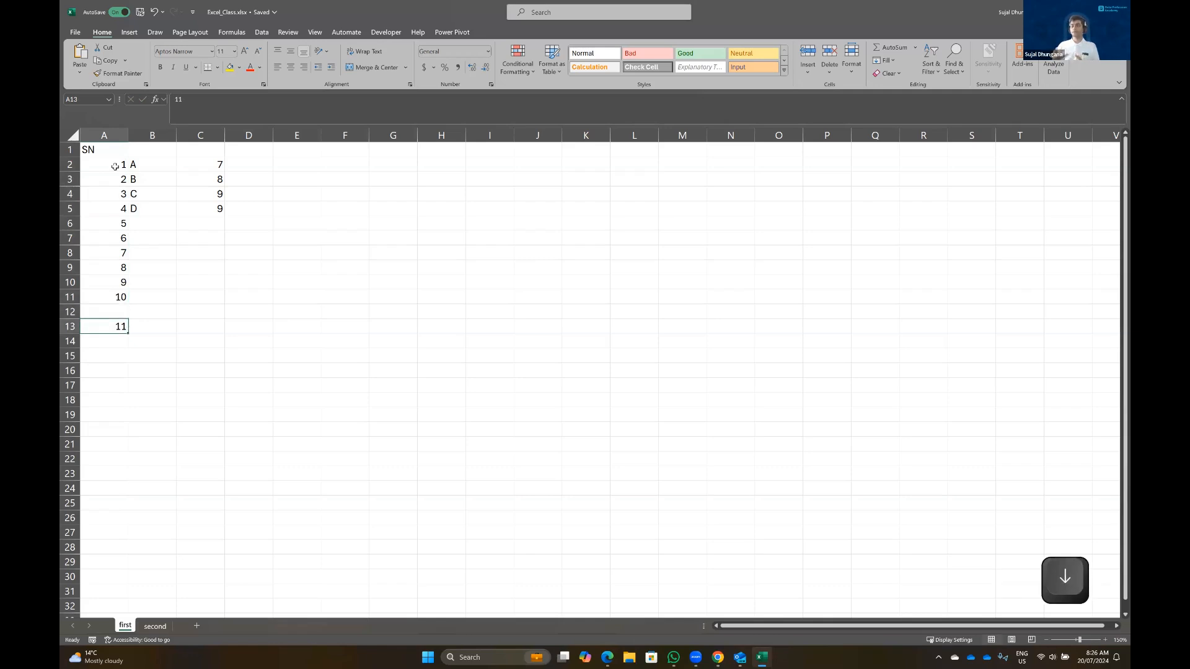
{"action": "key", "text": "Up"}
{"action": "key", "text": "Down"}
{"action": "key", "text": "BackSpace"}
{"action": "key", "text": "Up"}
{"action": "key", "text": "Up"}
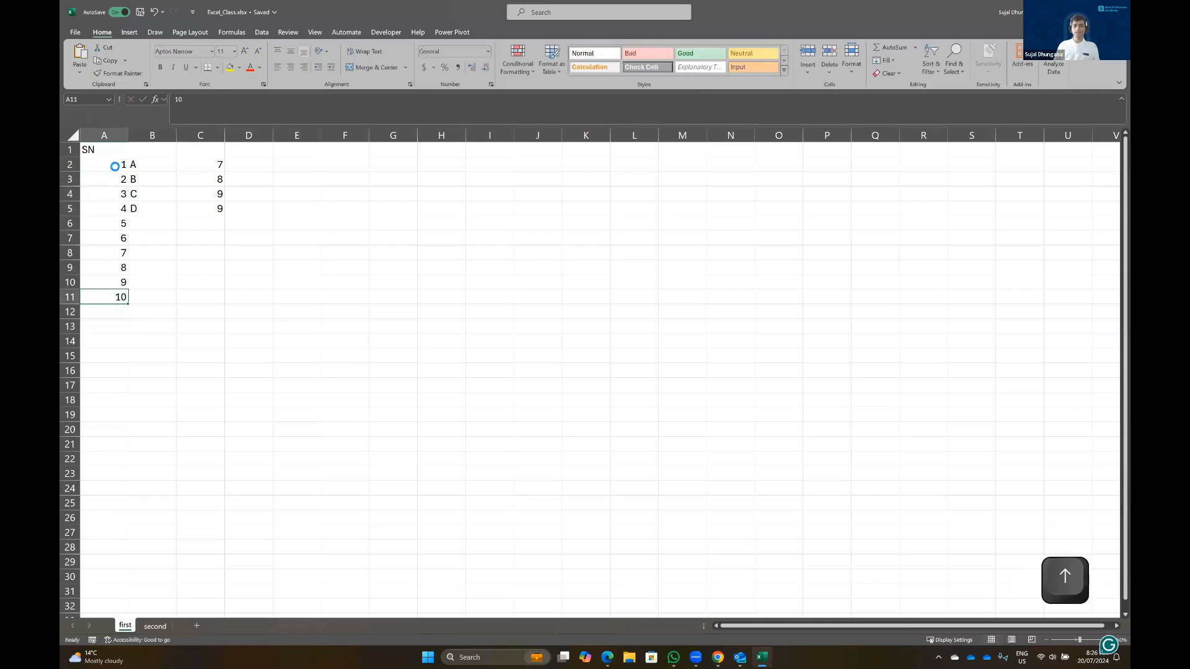
{"action": "key", "text": "Up"}
{"action": "key", "text": "Up"}
{"action": "key", "text": "Up"}
{"action": "key", "text": "Up"}
{"action": "key", "text": "Up"}
{"action": "key", "text": "Up"}
{"action": "key", "text": "Up"}
{"action": "key", "text": "Up"}
{"action": "key", "text": "Up"}
{"action": "key", "text": "Up"}
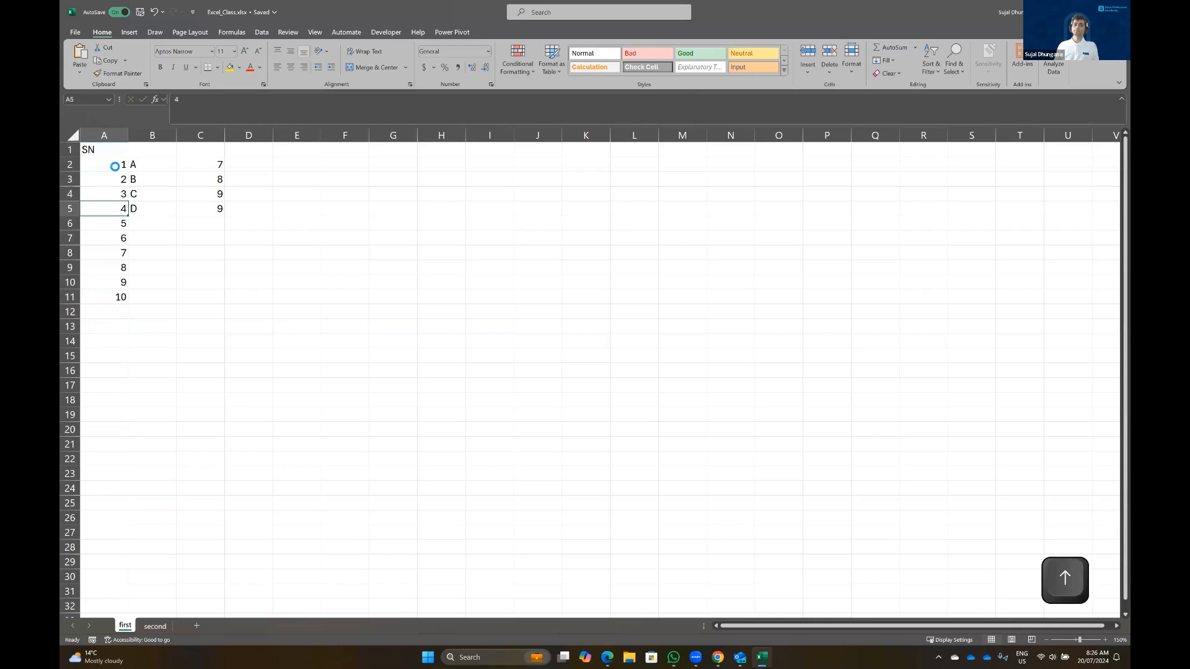
{"action": "key", "text": "Down"}
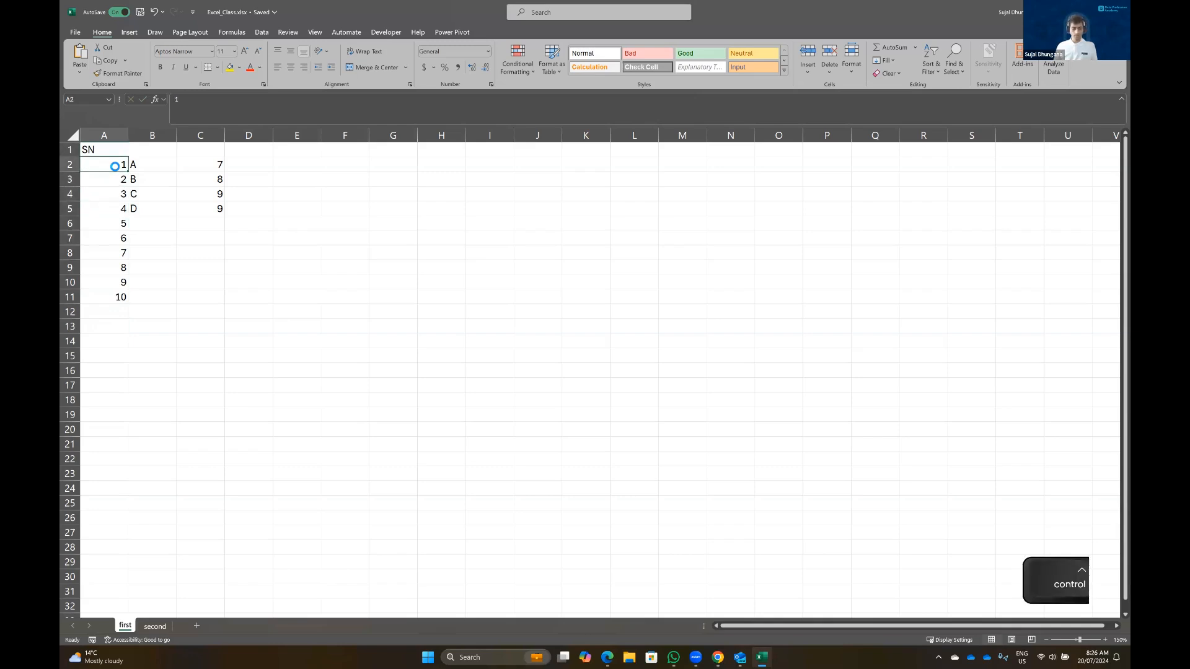
{"action": "key", "text": "ctrl+Down"}
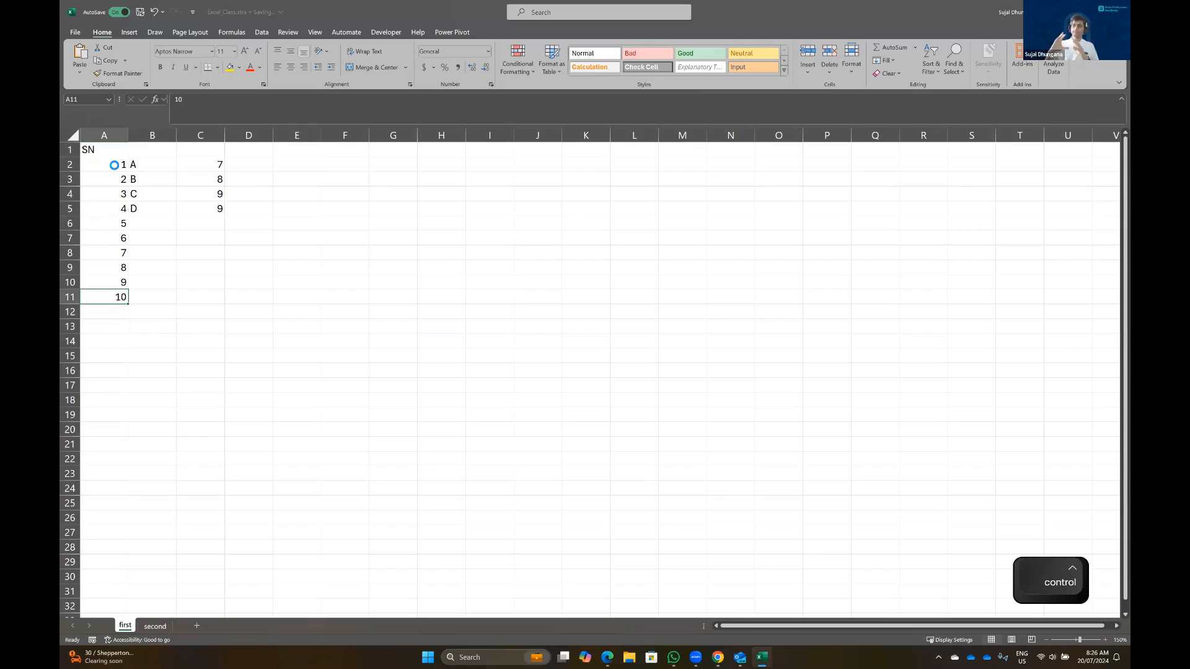
{"action": "left_click", "coordinate": [115, 194]}
{"action": "left_click", "coordinate": [123, 164]}
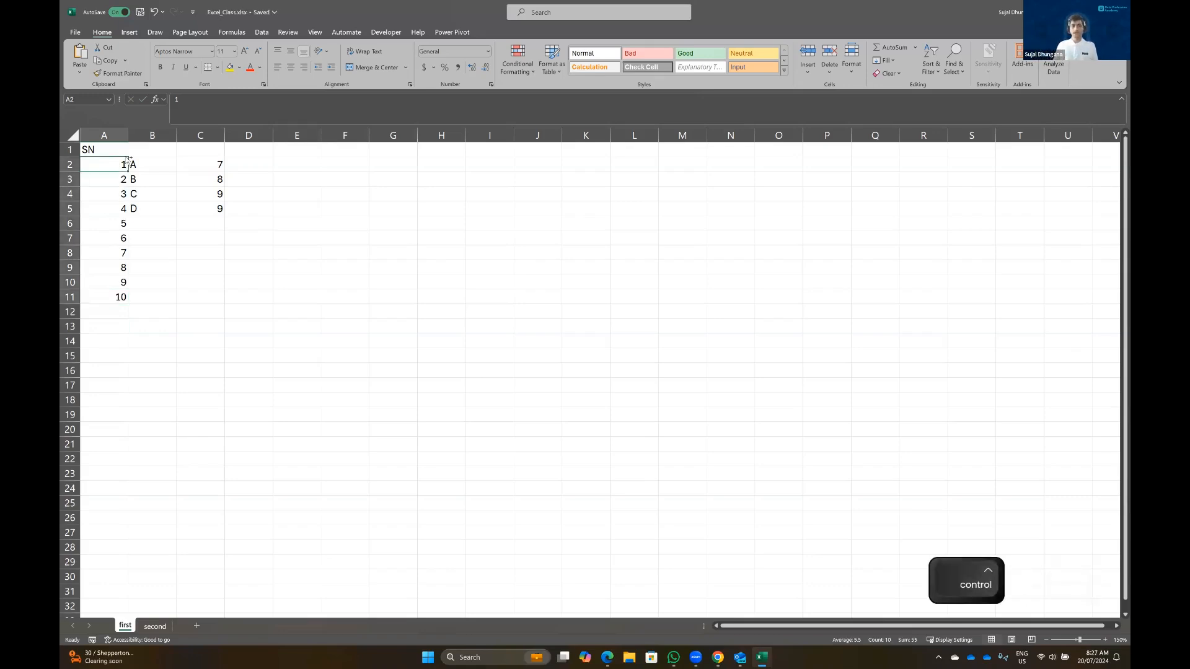
{"action": "key", "text": "ctrl+shift+Down"}
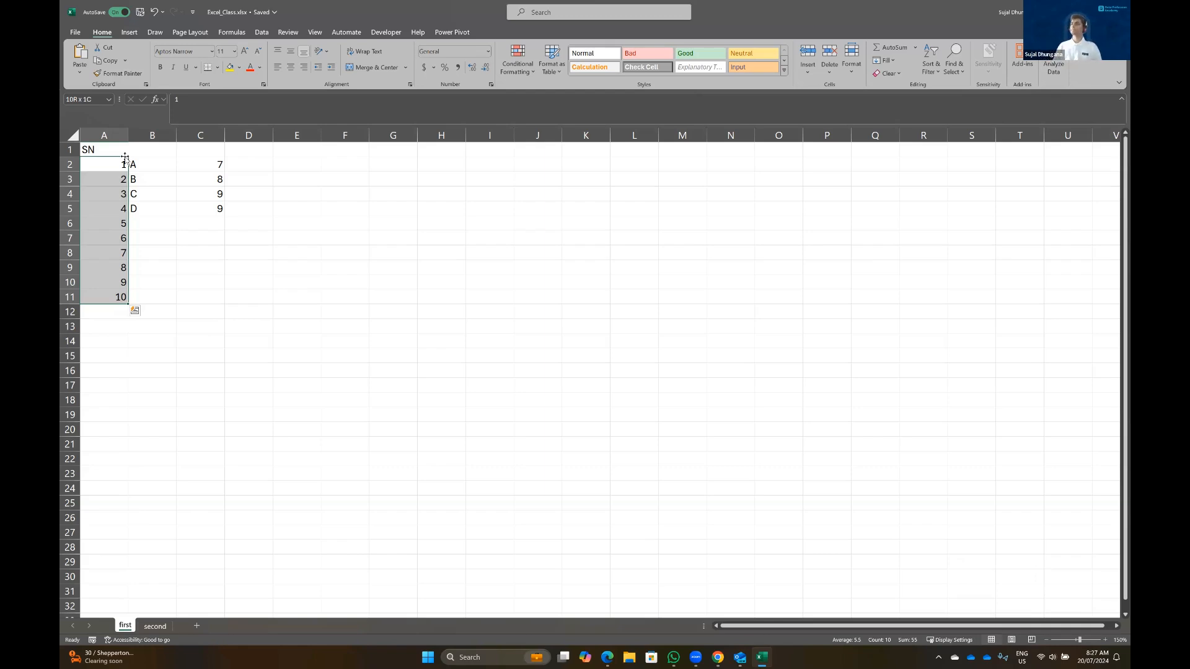
{"action": "key", "text": "Left"}
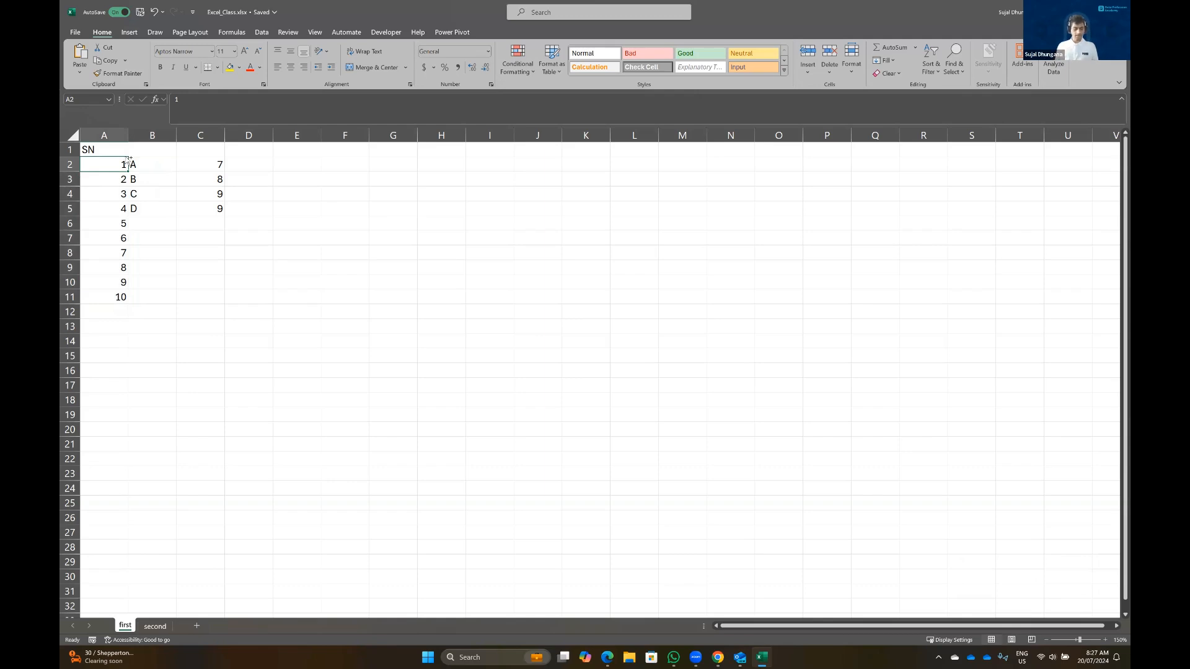
{"action": "key", "text": "ctrl+shift"}
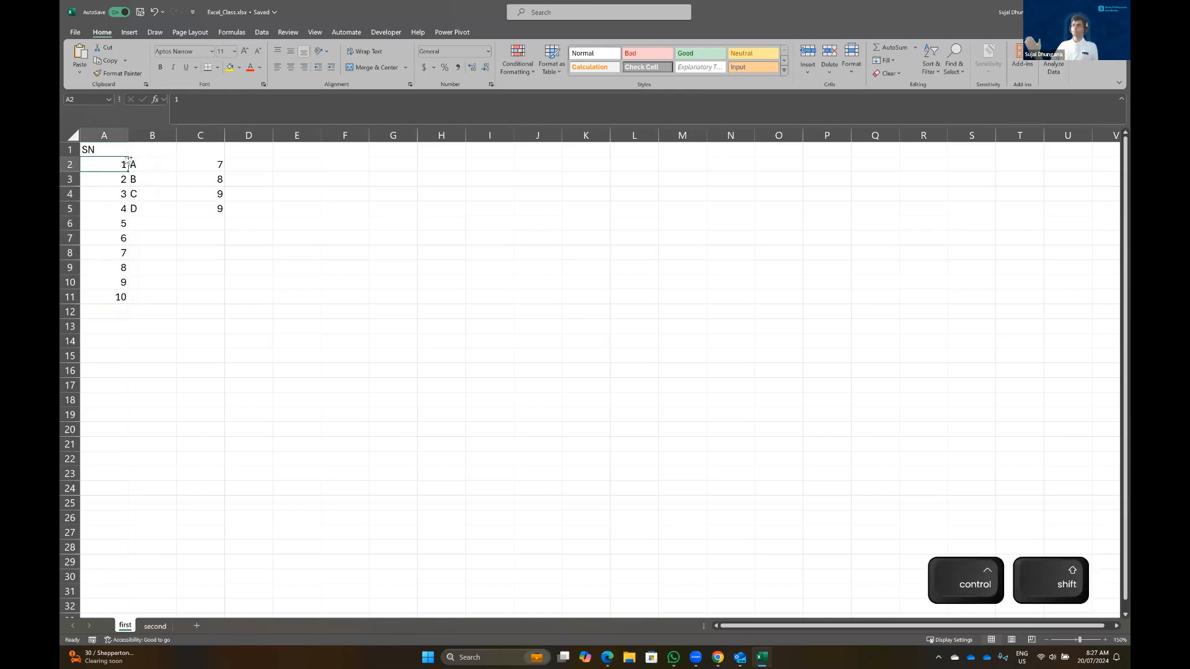
{"action": "key", "text": "ctrl+shift+Right"}
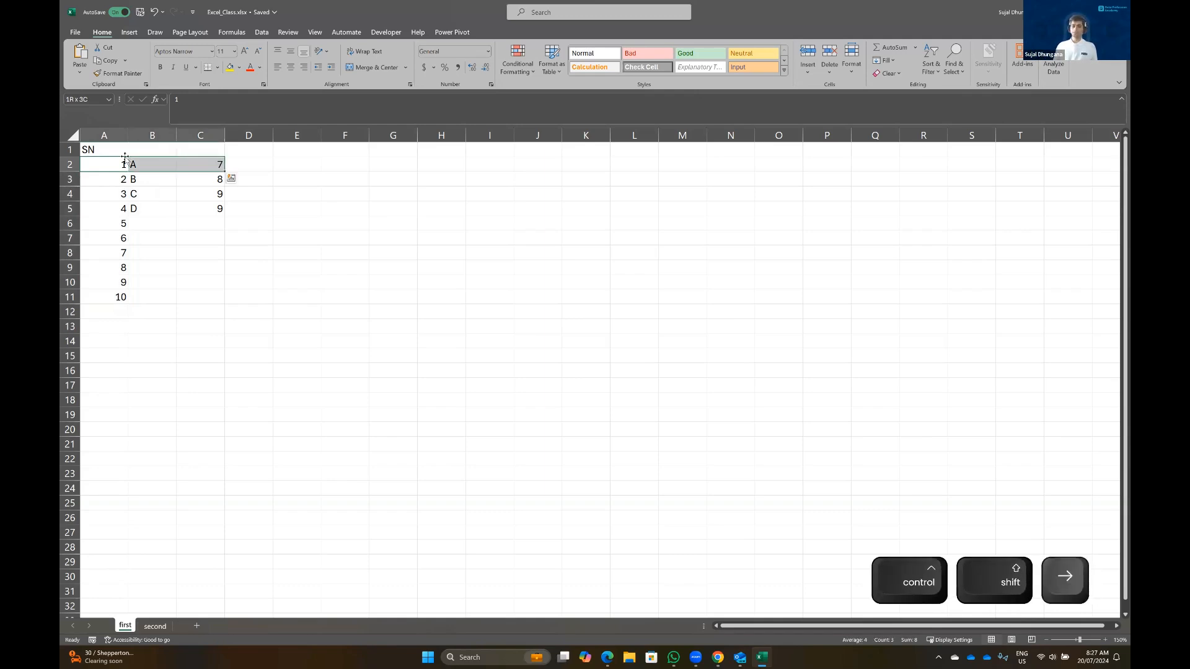
{"action": "key", "text": "Left"}
{"action": "key", "text": "ctrl+shift+Right"}
{"action": "key", "text": "ctrl+shift+Right"}
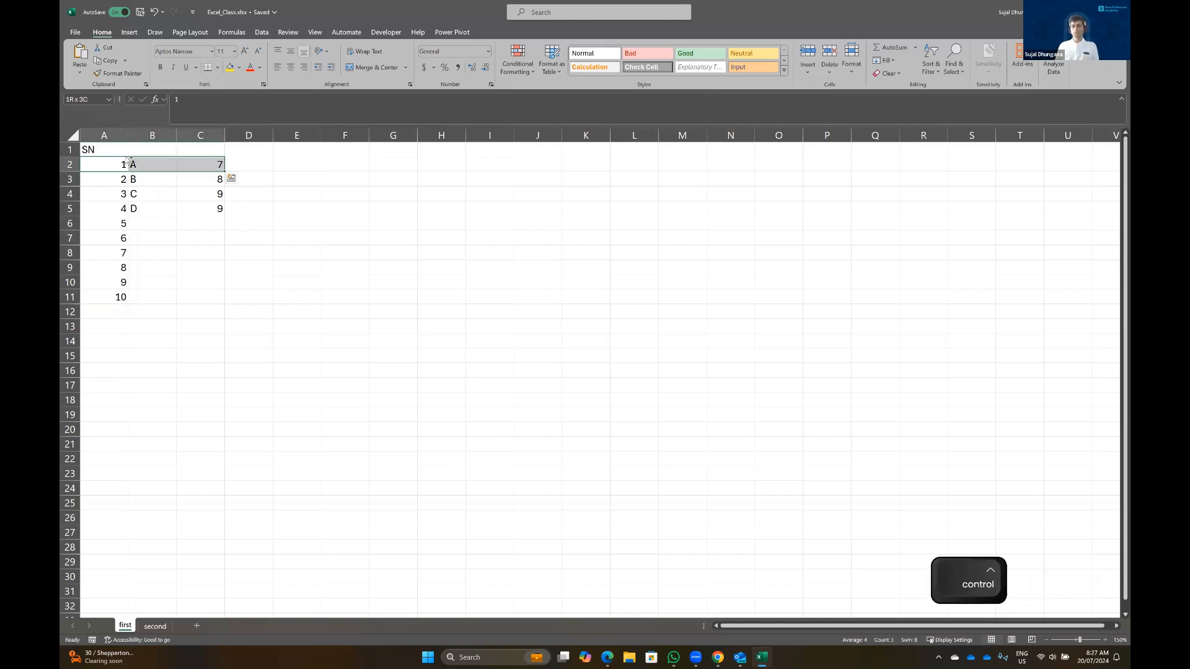
{"action": "key", "text": "ctrl+shift+Down"}
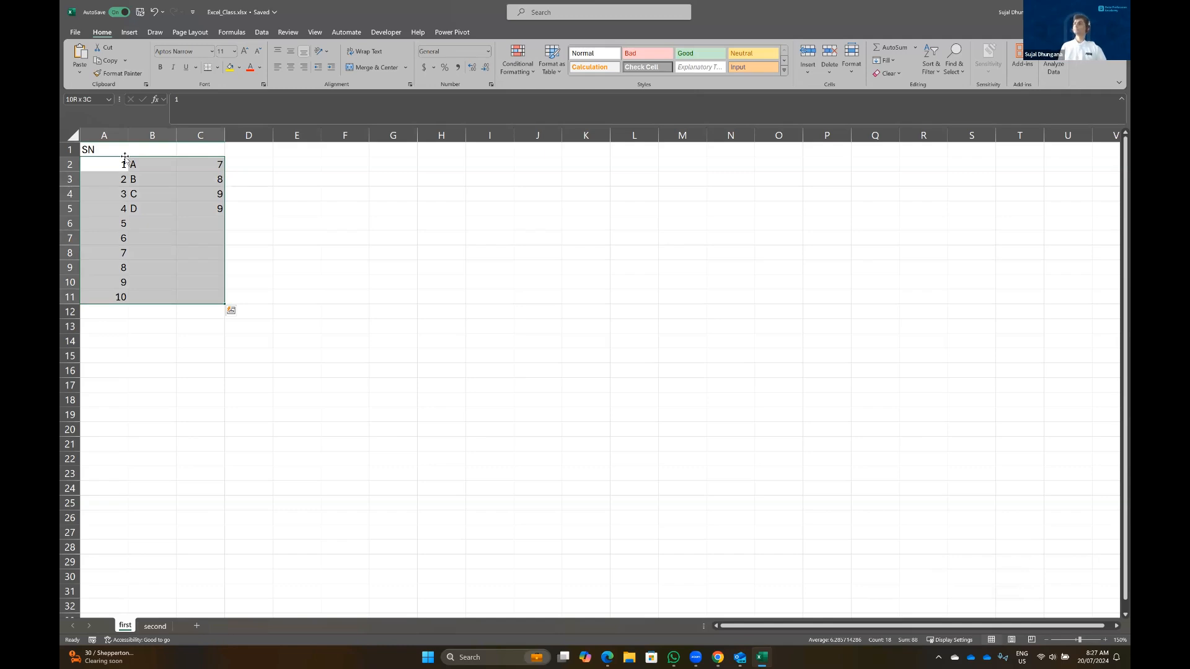
{"action": "left_click", "coordinate": [136, 190]}
{"action": "left_click", "coordinate": [110, 163]}
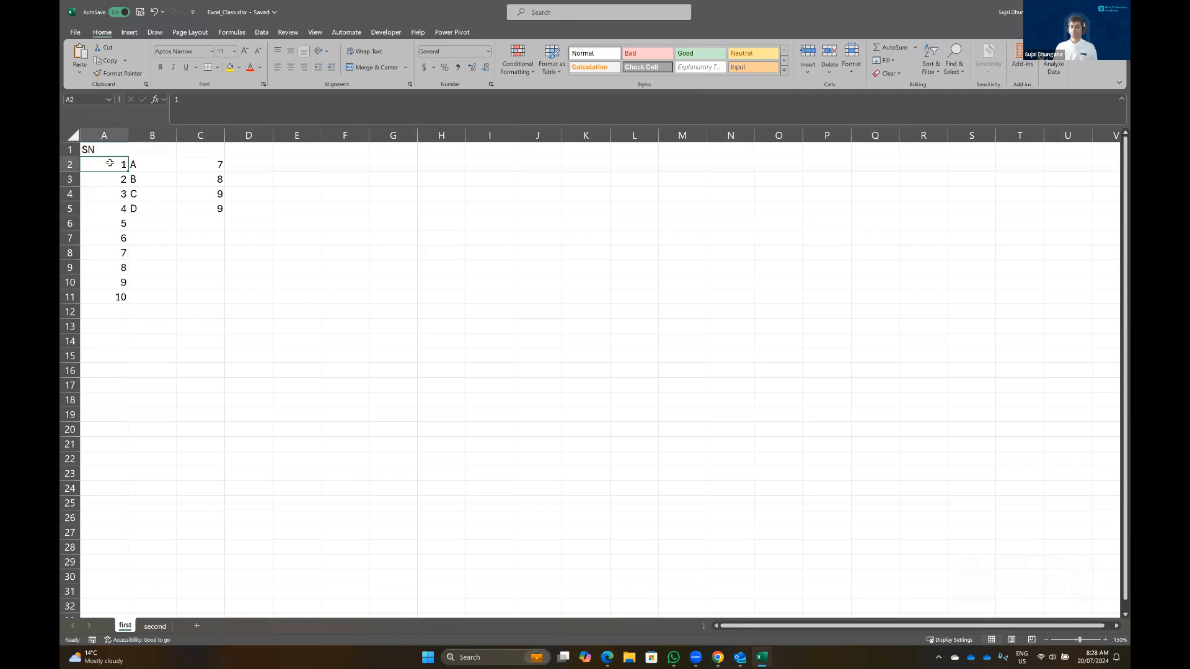
{"action": "key", "text": "ctrl+shift+Down"}
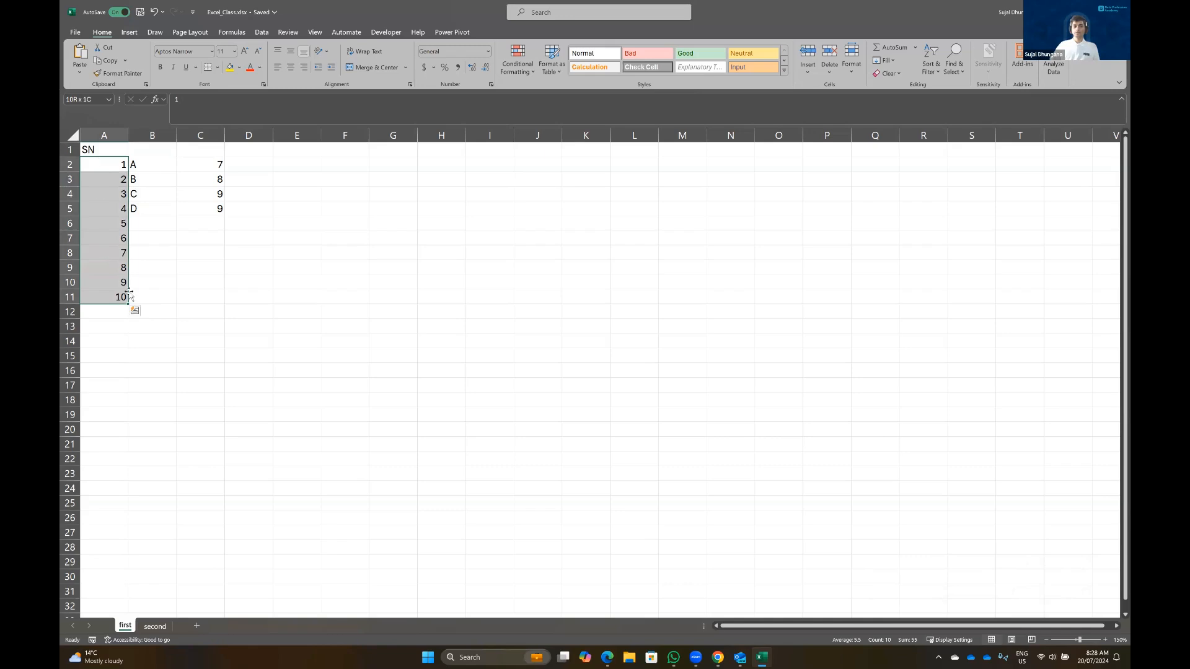
Fill the serial numbers down to 29 in row 30, and delete a stray A from B6
{"action": "left_click_drag", "start_coordinate": [129, 304], "coordinate": [139, 590]}
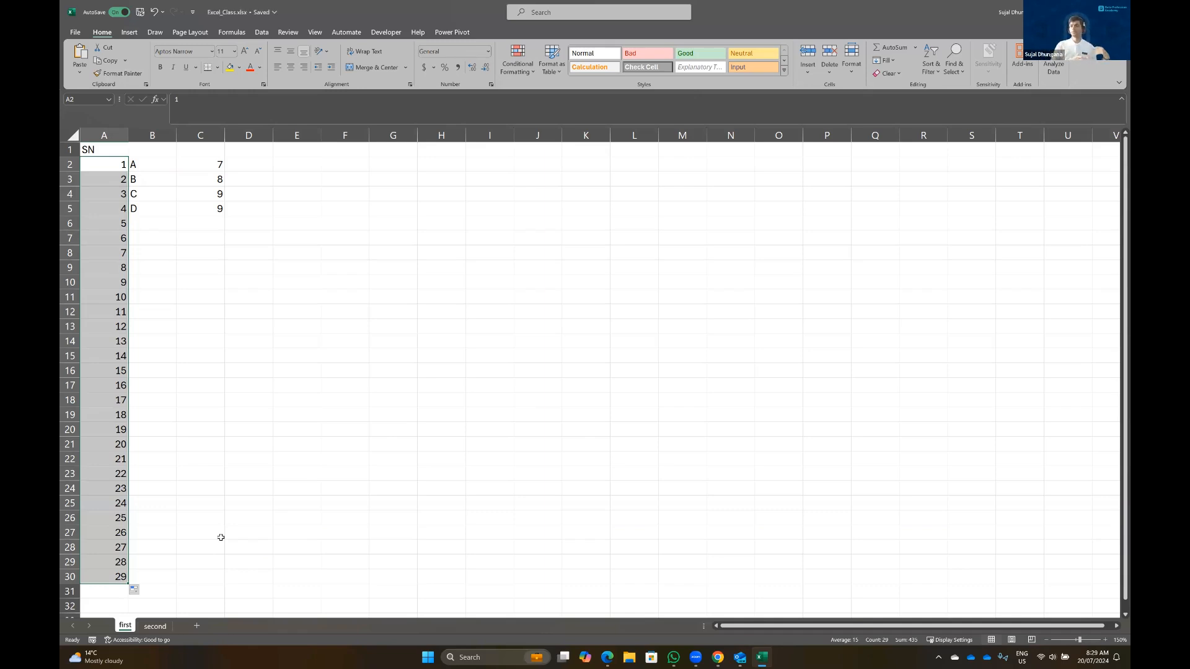
{"action": "left_click_drag", "start_coordinate": [149, 165], "coordinate": [176, 216]}
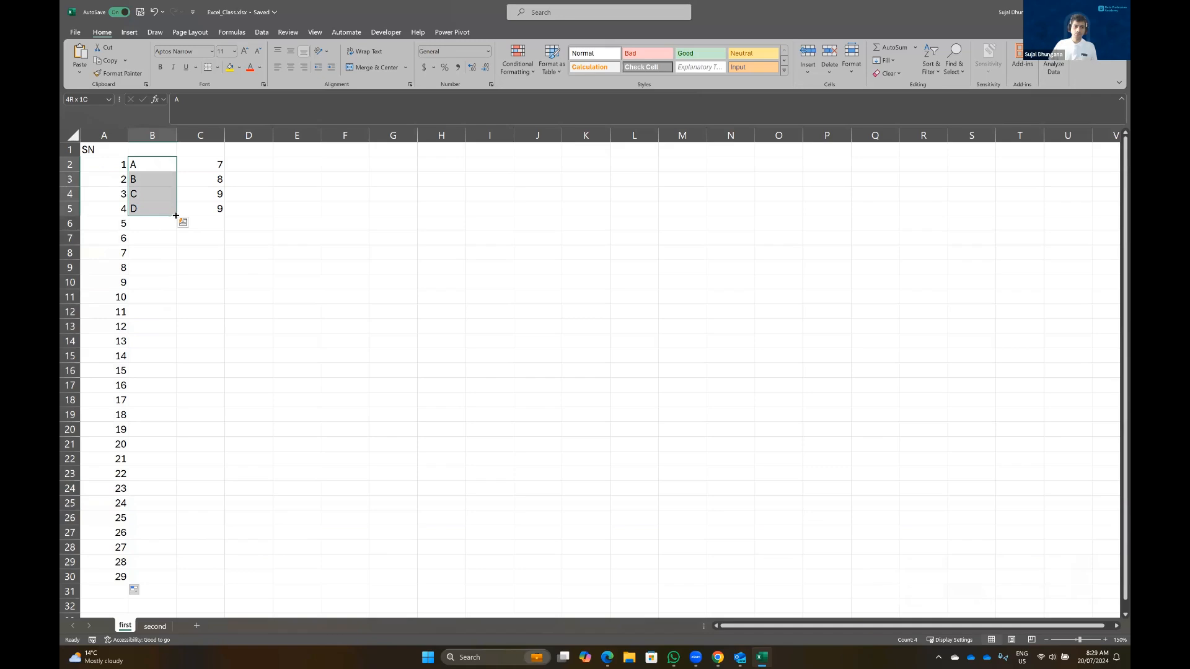
{"action": "left_click_drag", "start_coordinate": [176, 215], "coordinate": [177, 228]}
{"action": "left_click", "coordinate": [135, 224]}
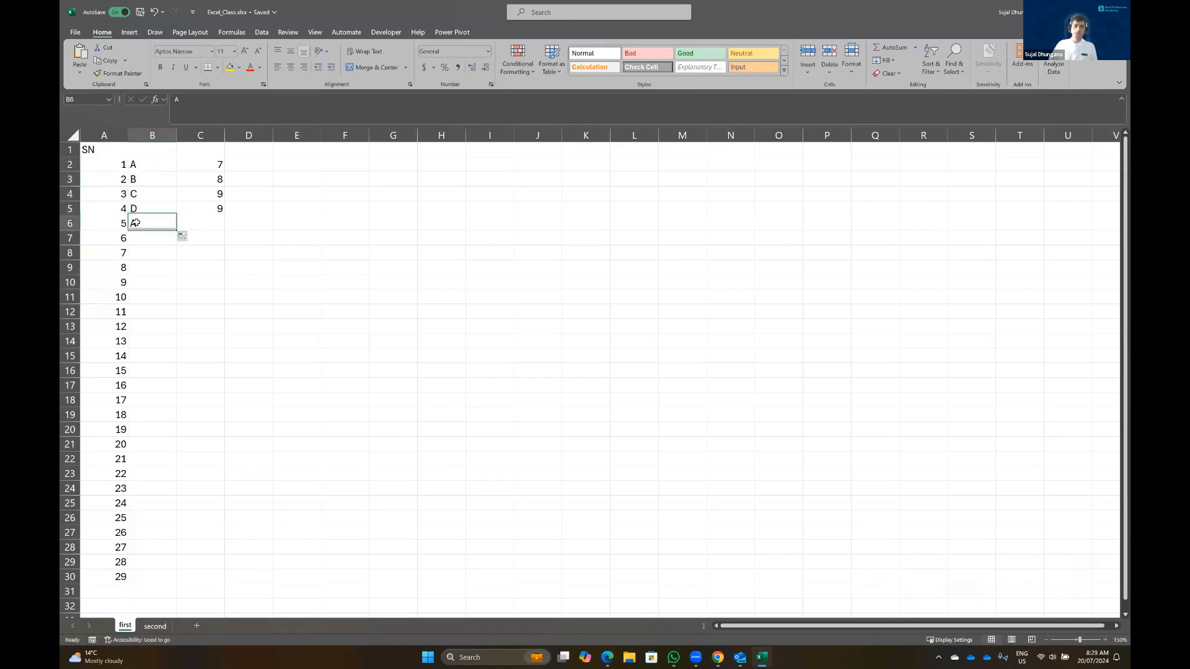
{"action": "key", "text": "Delete"}
{"action": "key", "text": "Up"}
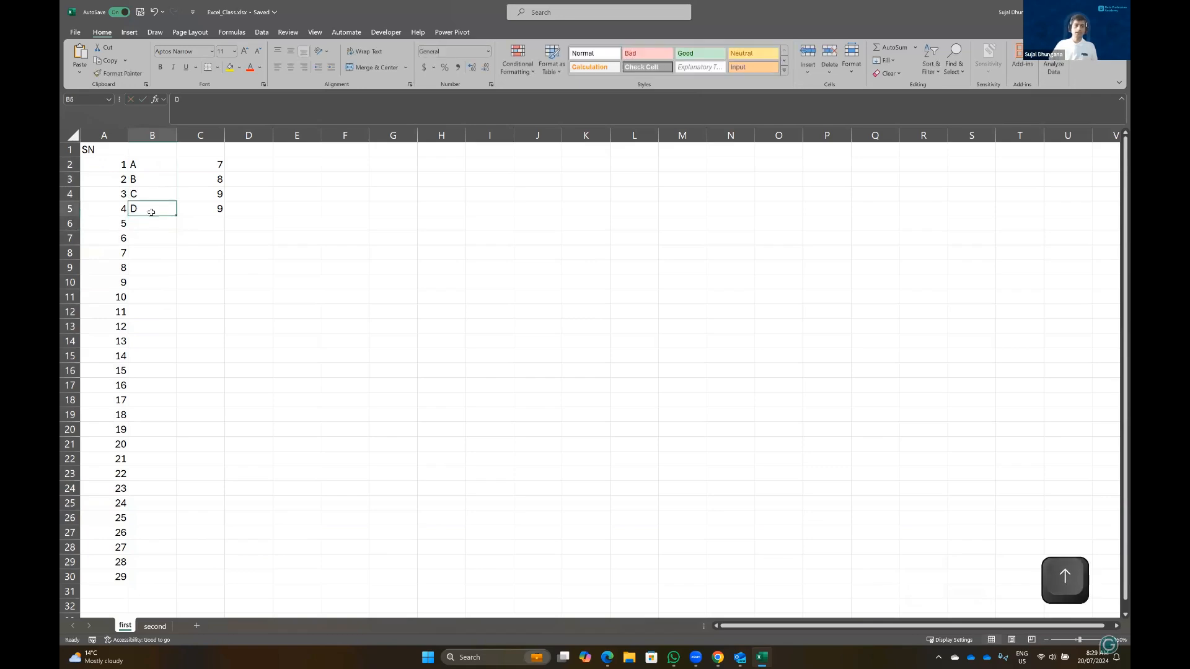
Select letters A–D in B2:B5 and autofill the pattern down to row 30
{"action": "left_click_drag", "start_coordinate": [108, 163], "coordinate": [149, 415]}
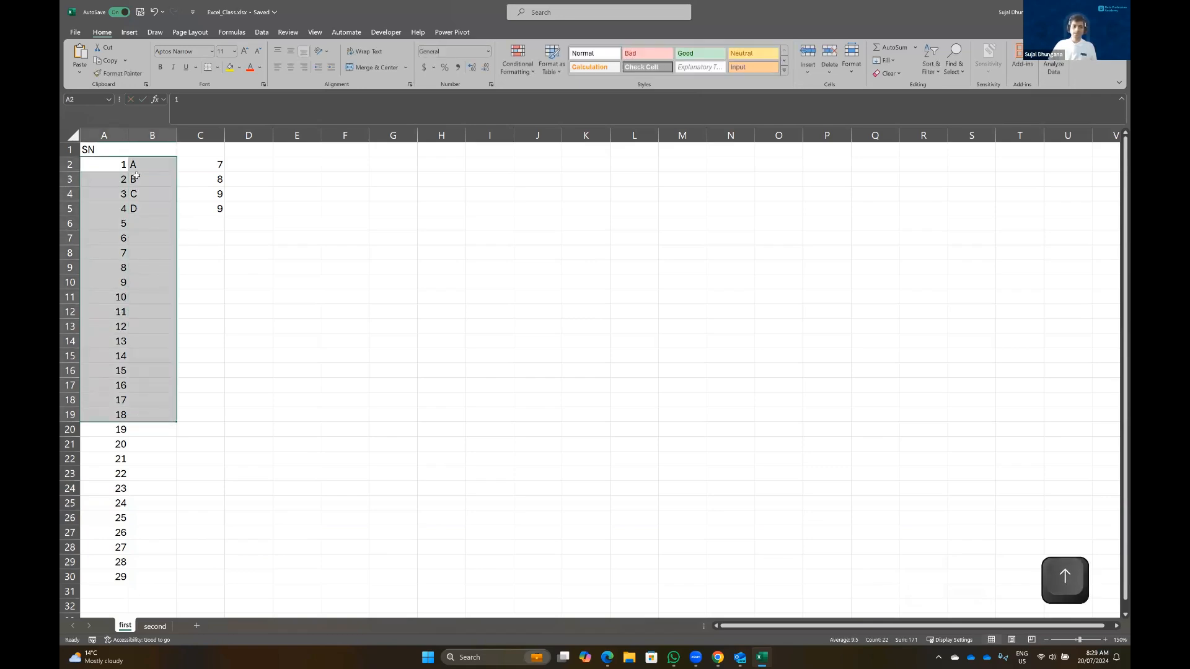
{"action": "left_click", "coordinate": [147, 164]}
{"action": "key", "text": "ctrl+shift+Down"}
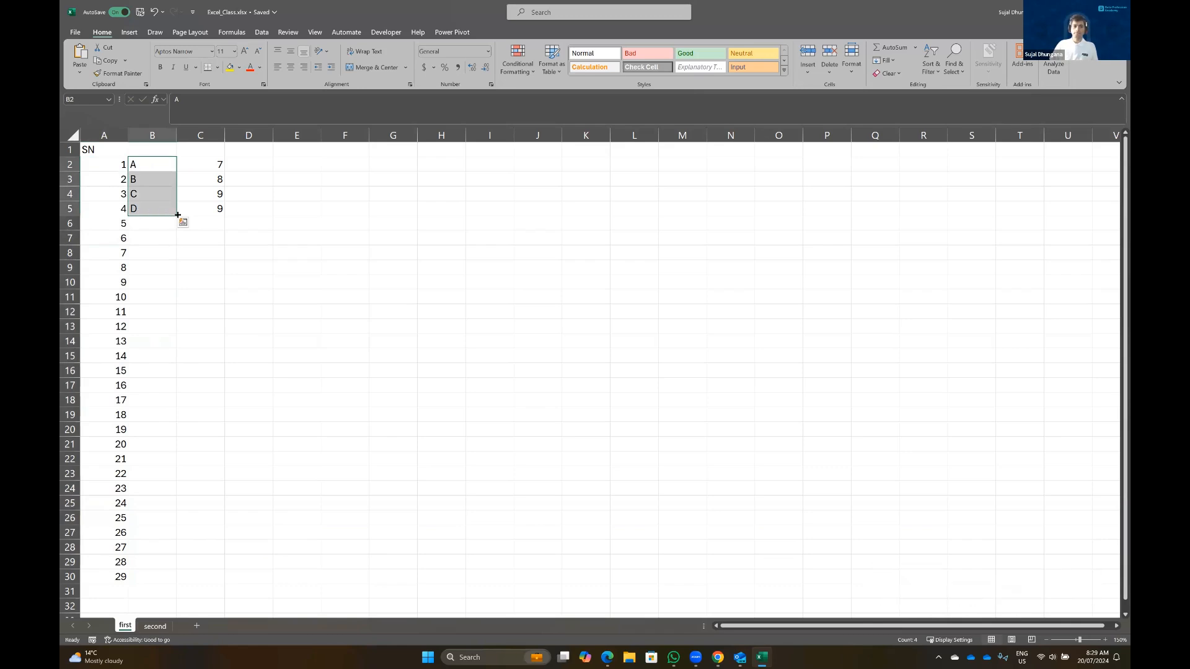
{"action": "double_click", "coordinate": [178, 215]}
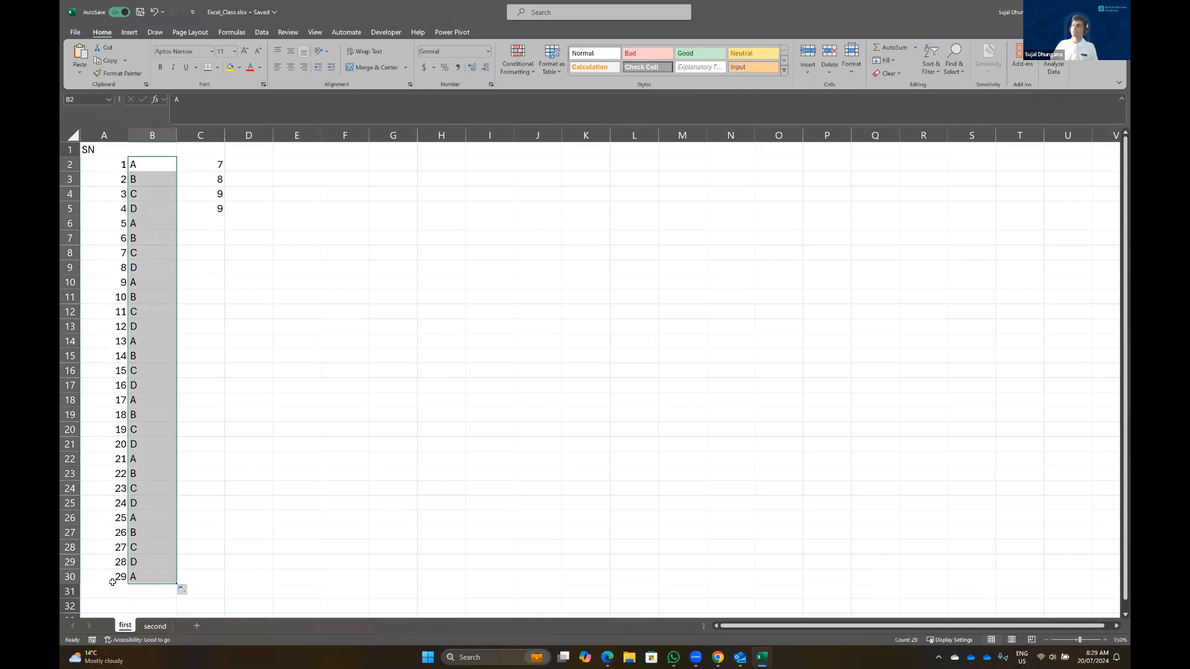
{"action": "left_click", "coordinate": [135, 166]}
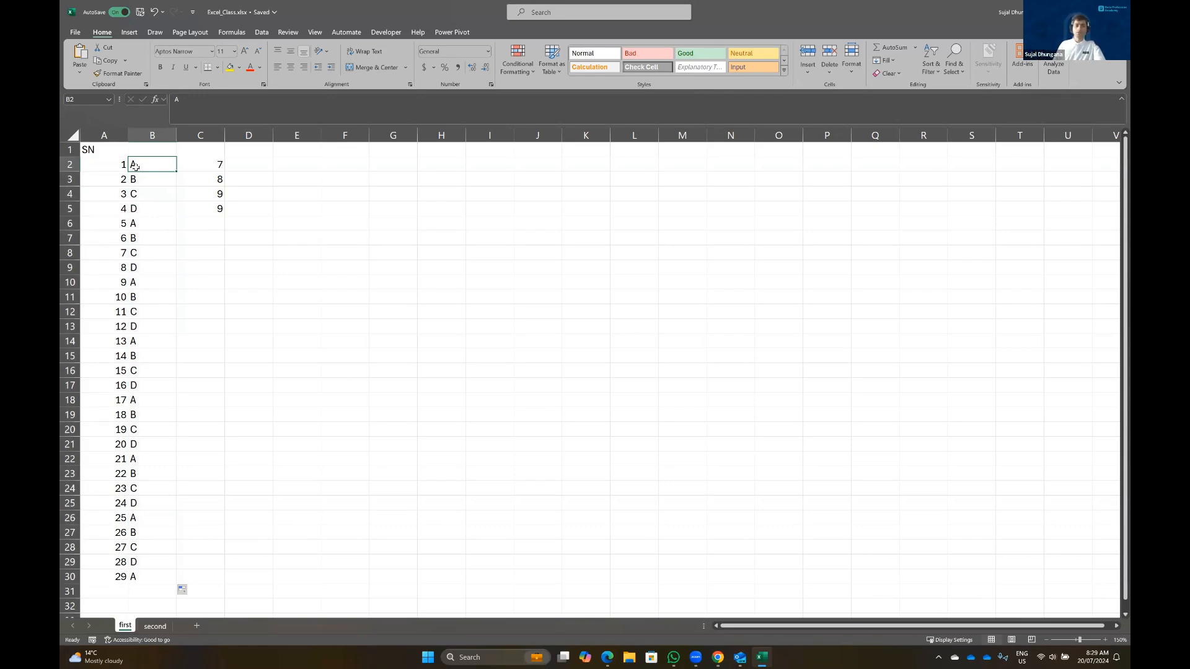
{"action": "key", "text": "Down"}
{"action": "key", "text": "Down"}
{"action": "key", "text": "Down"}
{"action": "key", "text": "Up"}
{"action": "key", "text": "Up"}
{"action": "key", "text": "Down"}
{"action": "key", "text": "Down"}
{"action": "key", "text": "Down"}
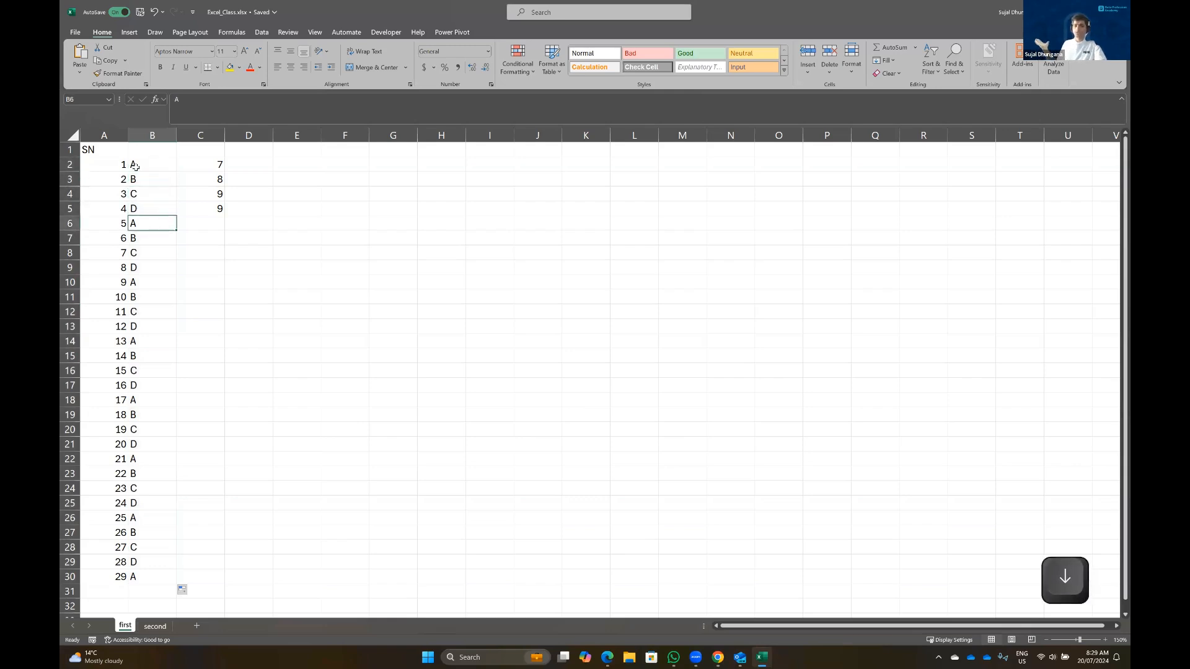
{"action": "key", "text": "Up"}
{"action": "key", "text": "Up"}
{"action": "key", "text": "Up"}
{"action": "key", "text": "Up"}
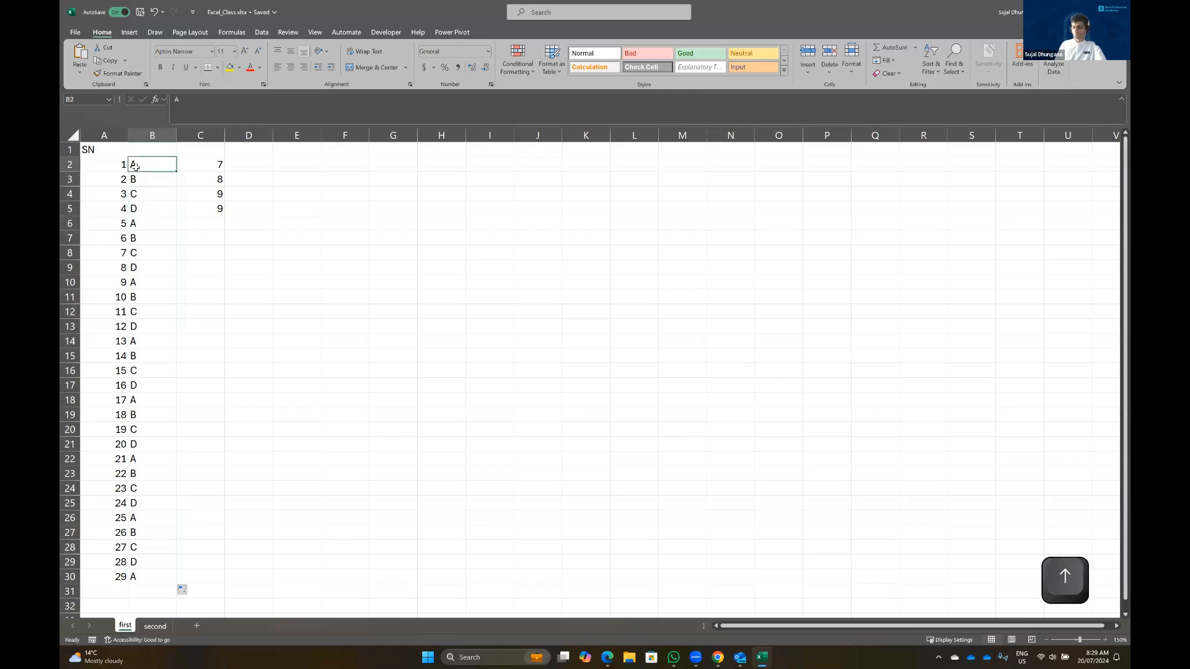
{"action": "key", "text": "shift+Down"}
{"action": "key", "text": "shift+Down"}
{"action": "key", "text": "shift+Down"}
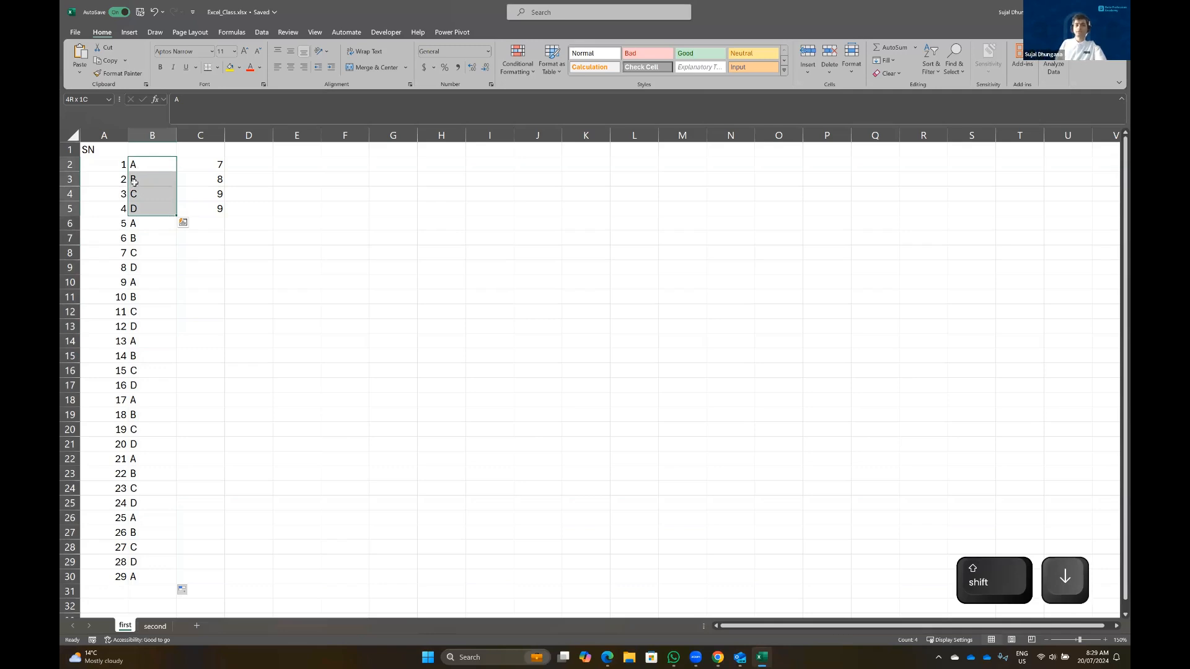
{"action": "left_click", "coordinate": [140, 228]}
{"action": "key", "text": "shift+Down"}
{"action": "key", "text": "shift+Down"}
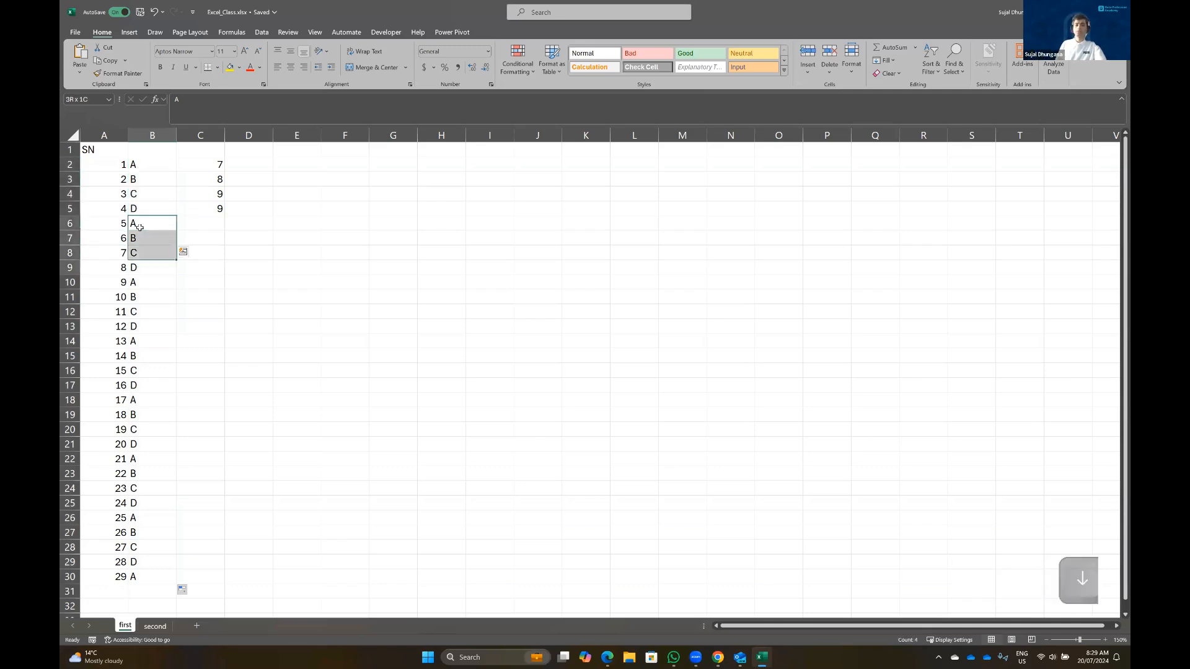
{"action": "key", "text": "Right"}
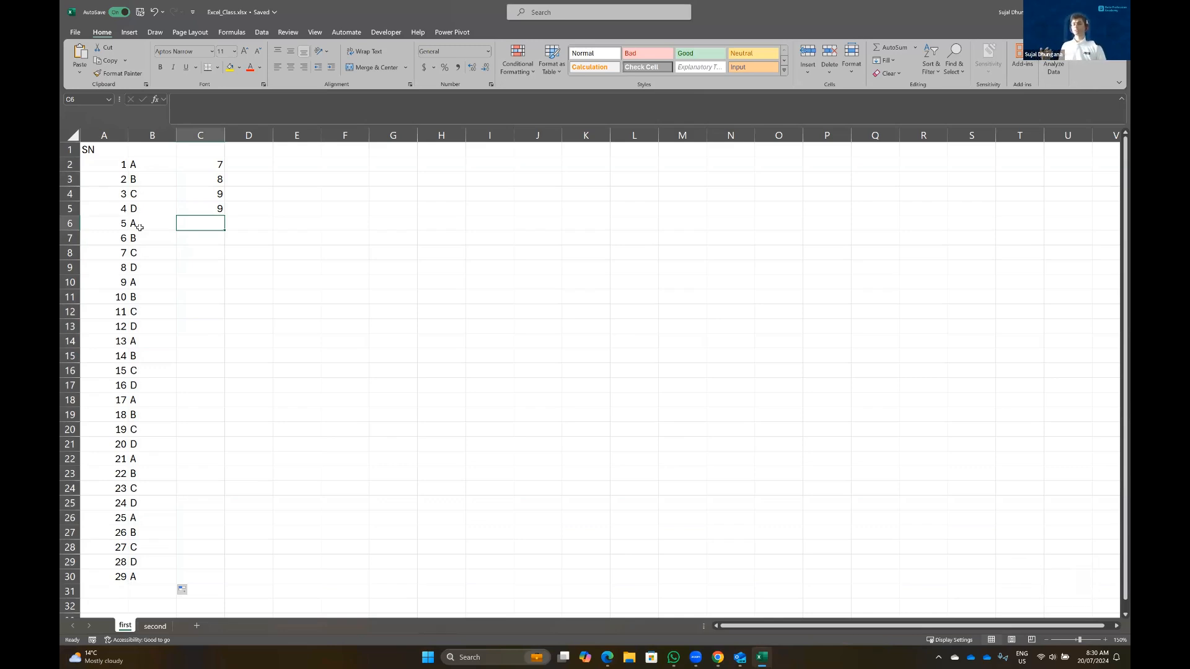
Enter the headers Item in B1 and Price in C1
{"action": "key", "text": "Left"}
{"action": "key", "text": "Up"}
{"action": "key", "text": "Up"}
{"action": "key", "text": "Up"}
{"action": "key", "text": "Up"}
{"action": "key", "text": "Up"}
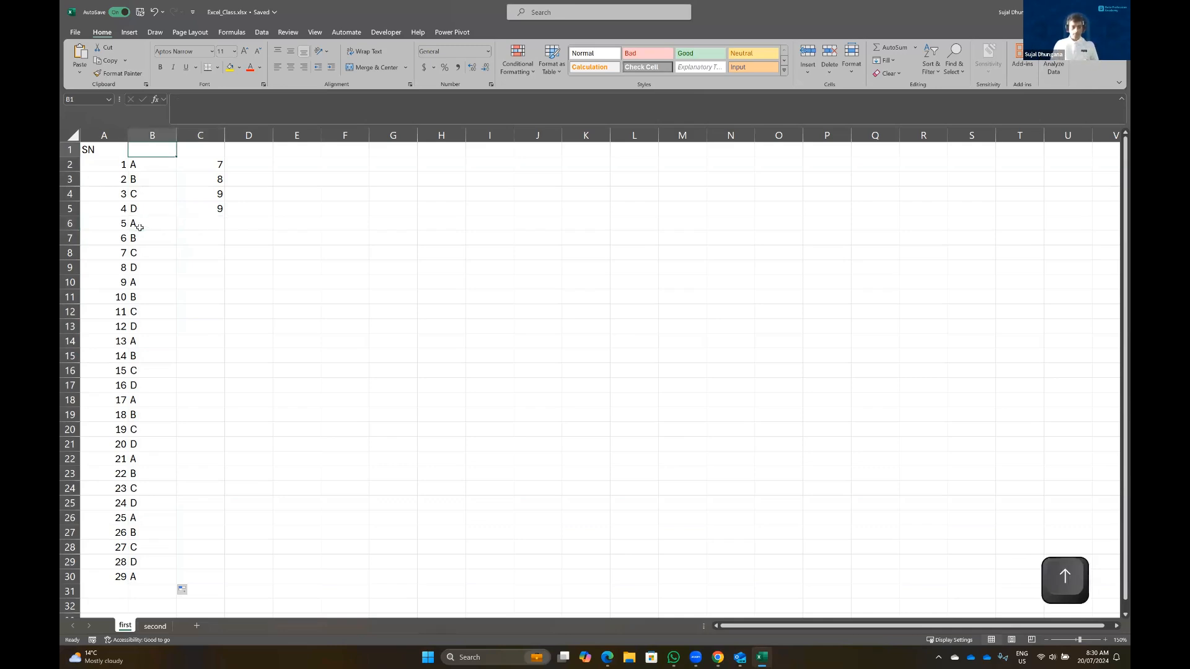
{"action": "type", "text": "ITem"}
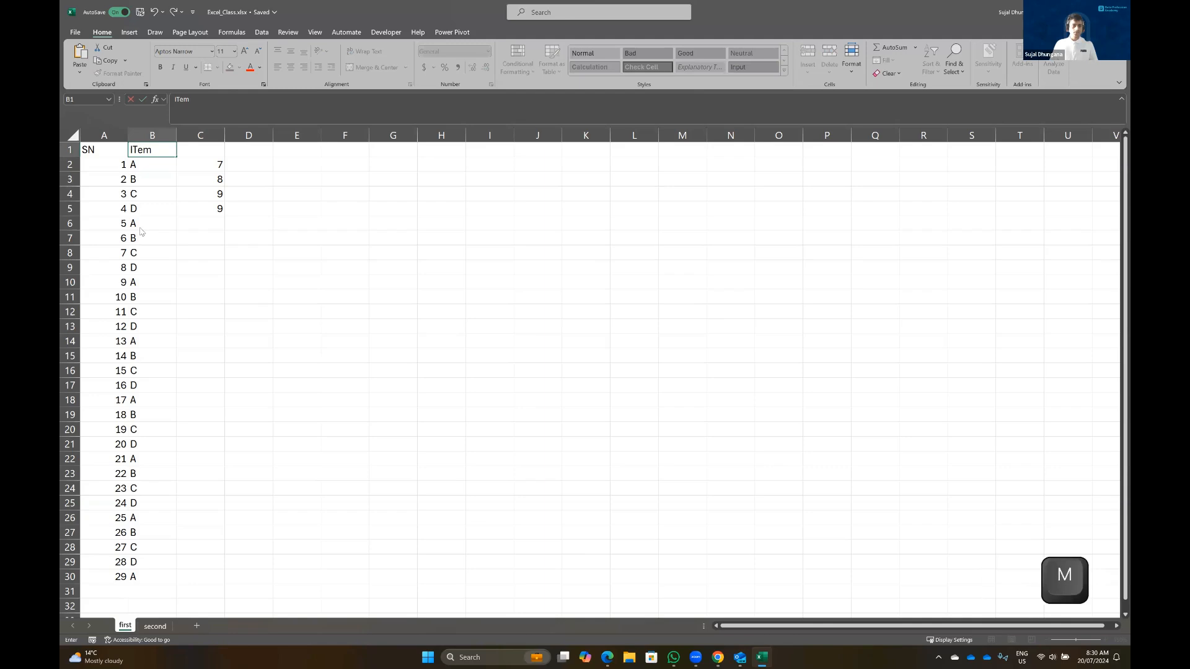
{"action": "key", "text": "BackSpace"}
{"action": "key", "text": "BackSpace"}
{"action": "key", "text": "BackSpace"}
{"action": "type", "text": "tem"}
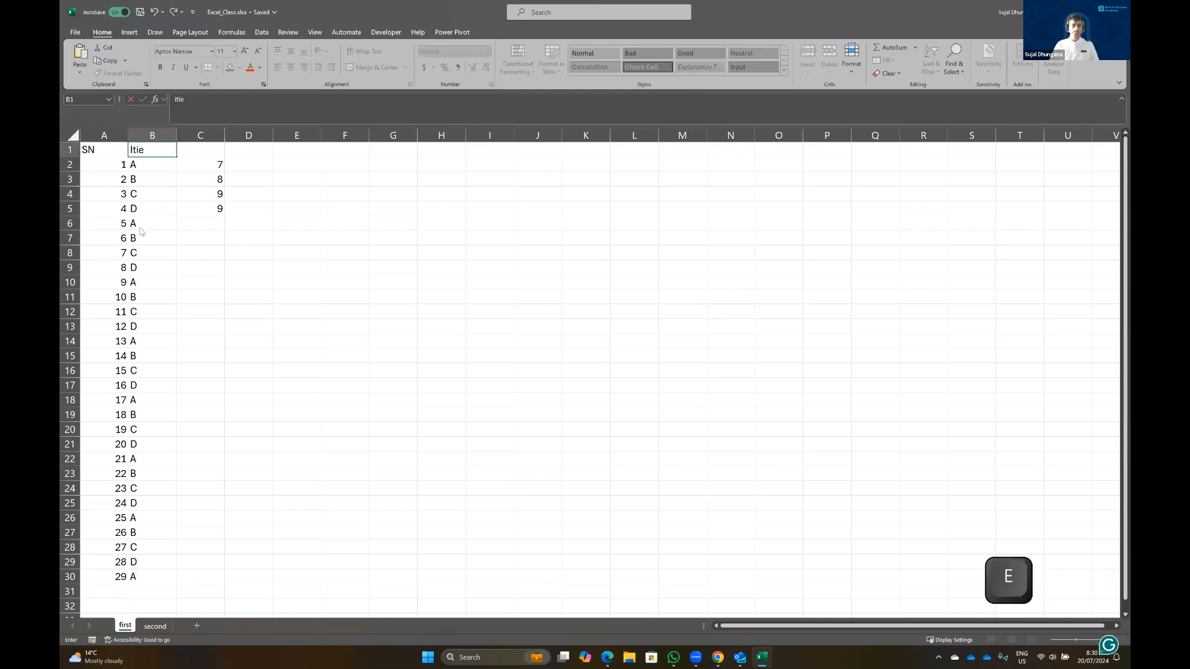
{"action": "key", "text": "Tab"}
{"action": "type", "text": "Price"}
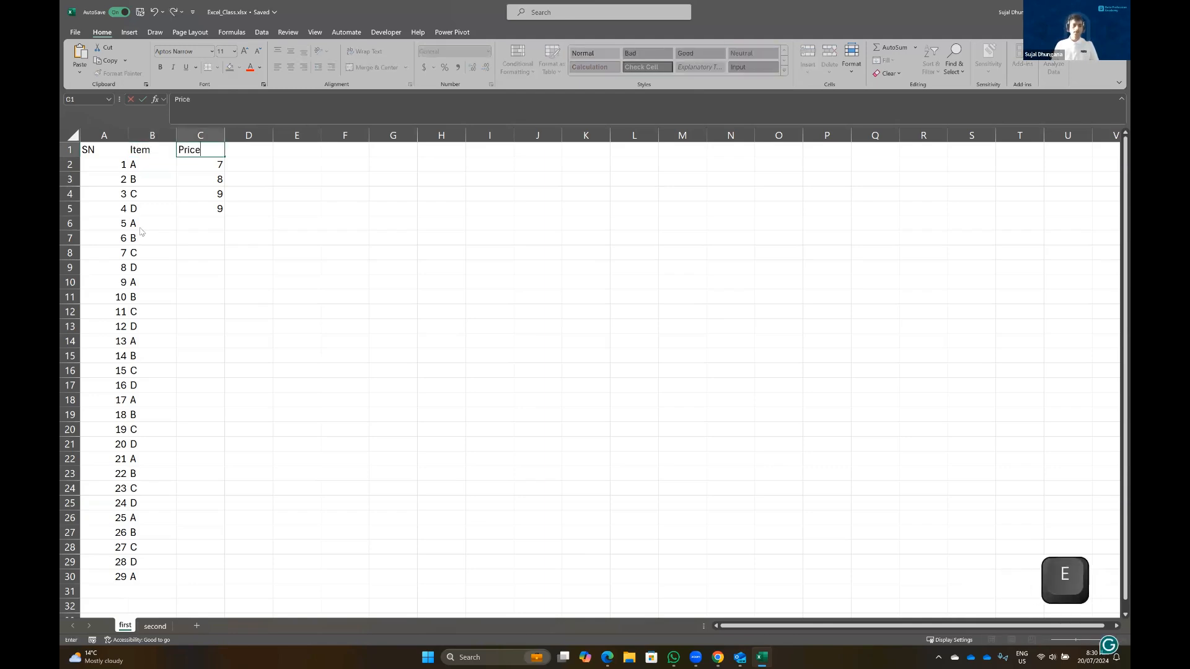
{"action": "key", "text": "Down"}
Clear the old values from the top of the Price column
{"action": "key", "text": "BackSpace"}
{"action": "key", "text": "Down"}
{"action": "key", "text": "BackSpace"}
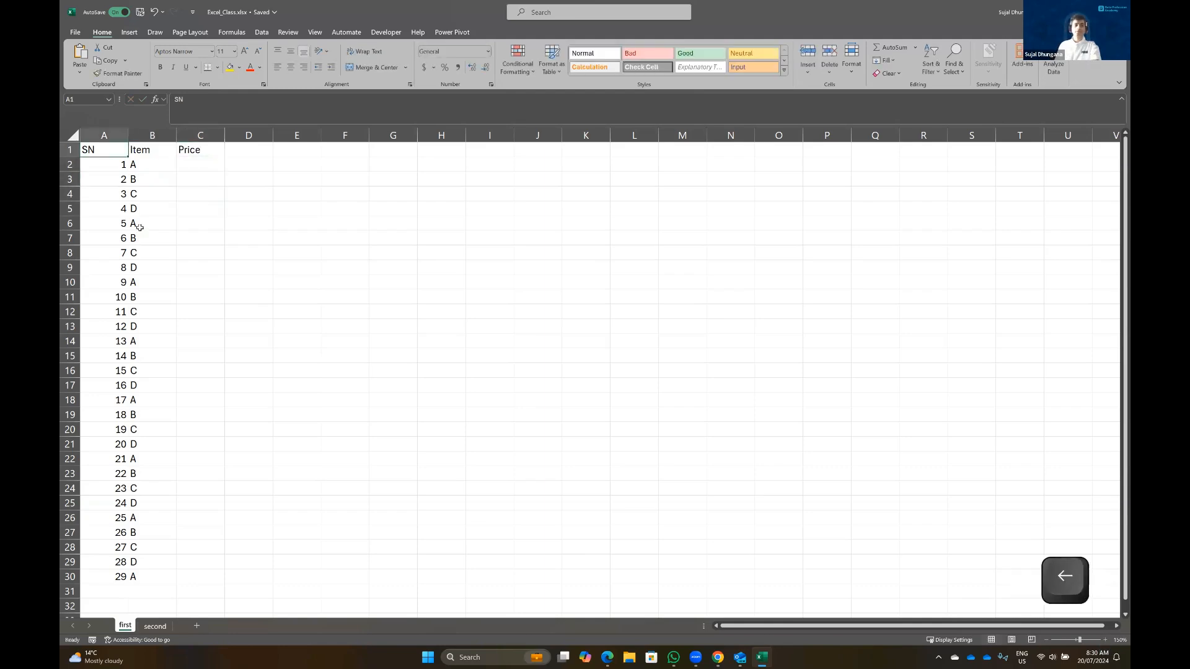
{"action": "key", "text": "Right"}
{"action": "key", "text": "Right"}
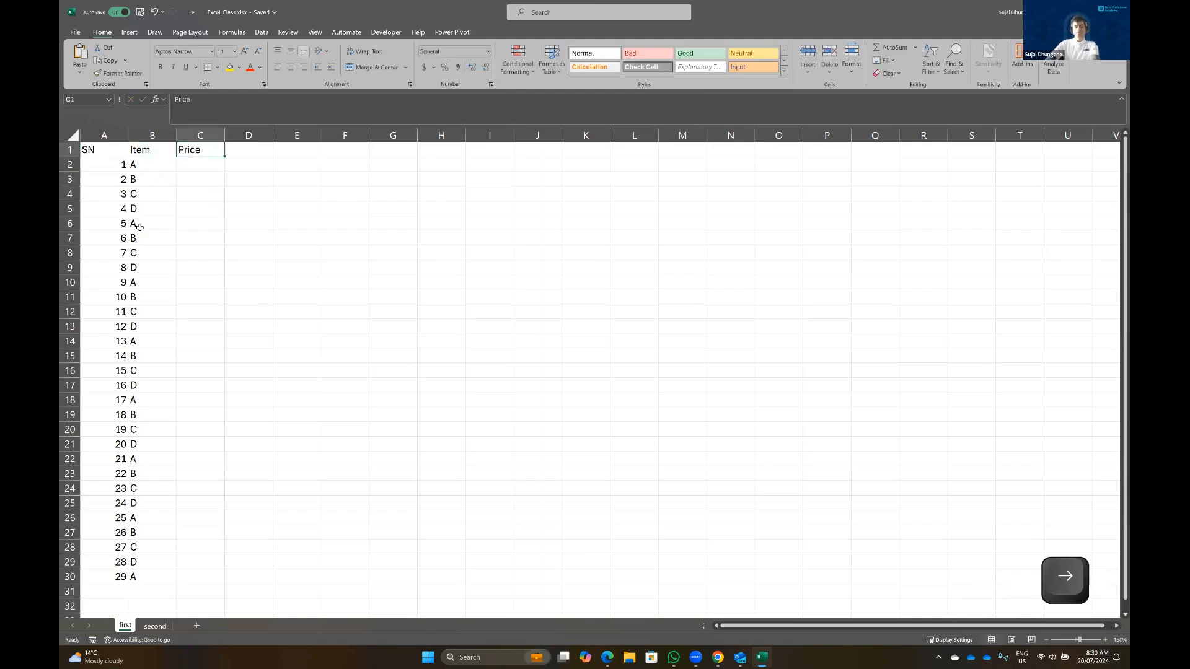
{"action": "key", "text": "Down"}
Enter the prices 4.5, 2.36, 9.5 and 6.7 in C2:C5
{"action": "type", "text": "4.5"}
{"action": "key", "text": "Return"}
{"action": "type", "text": "2.36"}
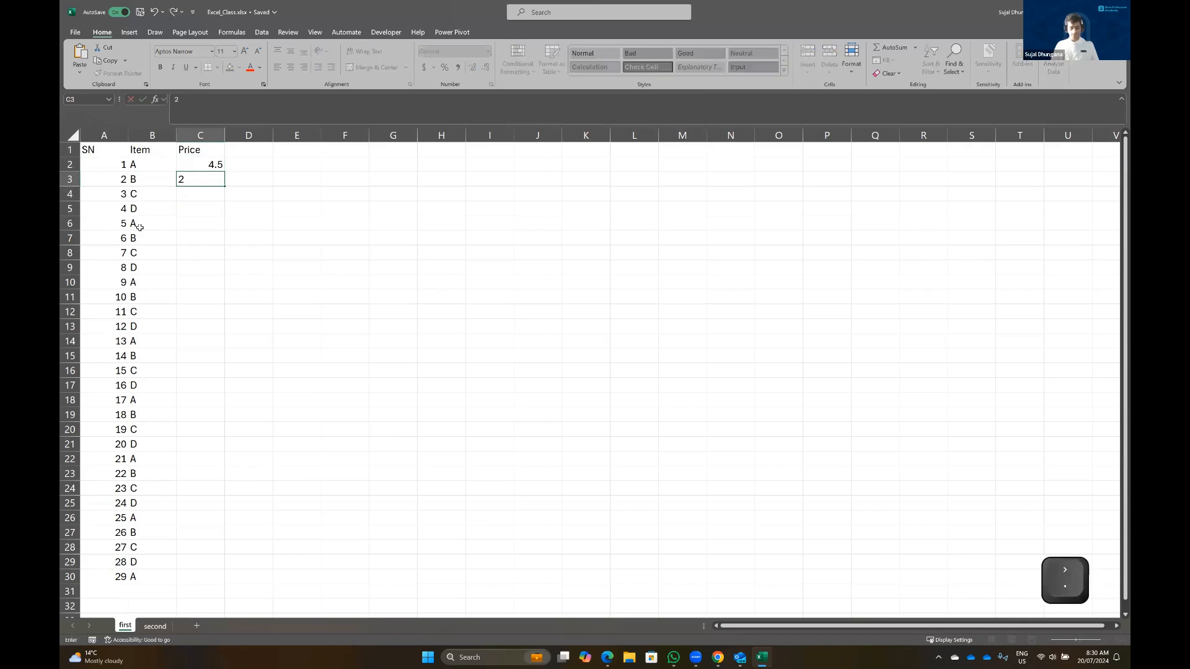
{"action": "key", "text": "Return"}
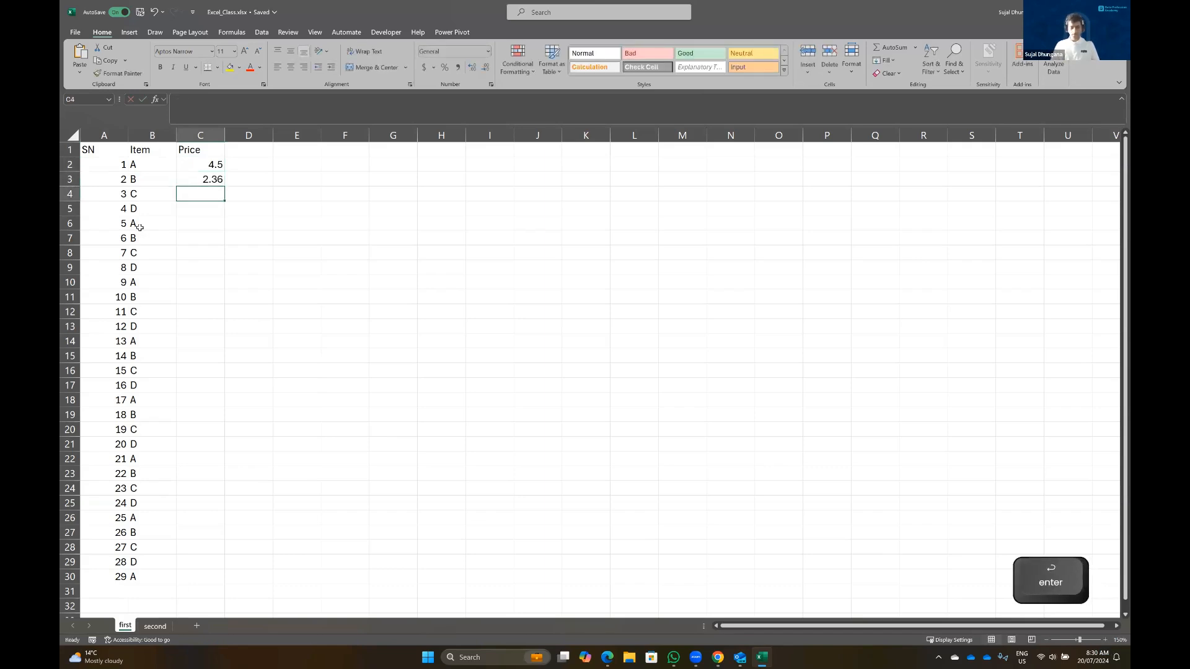
{"action": "type", "text": "9.5"}
{"action": "key", "text": "Return"}
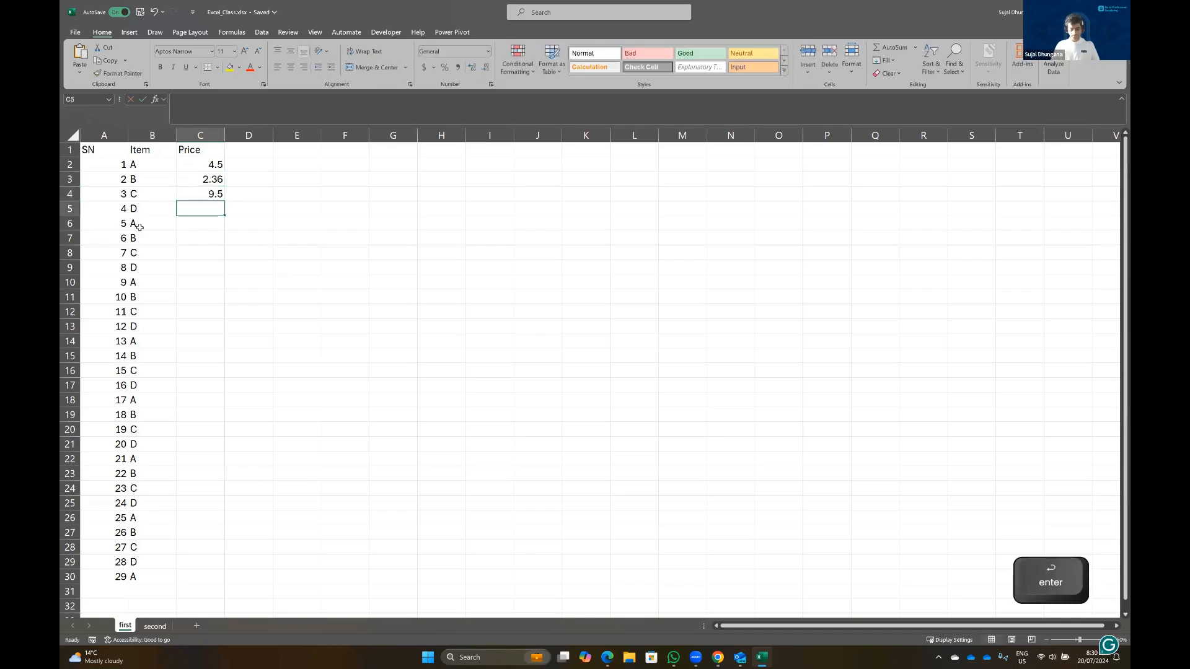
{"action": "type", "text": "6.7"}
{"action": "key", "text": "Return"}
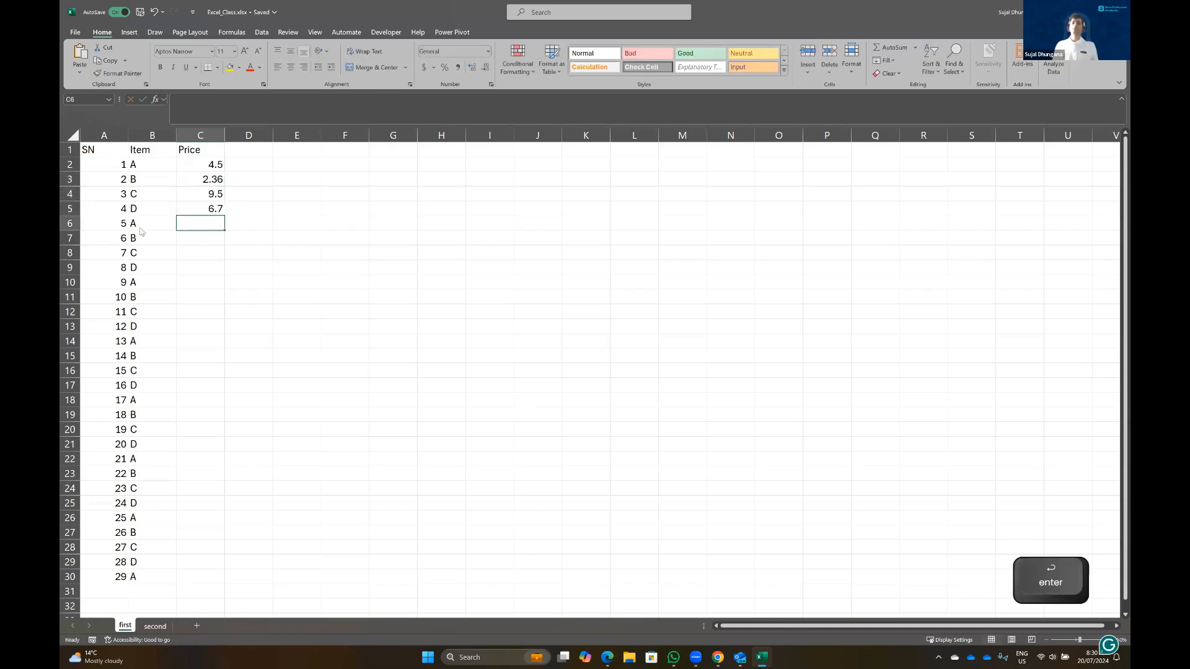
{"action": "left_click", "coordinate": [142, 167]}
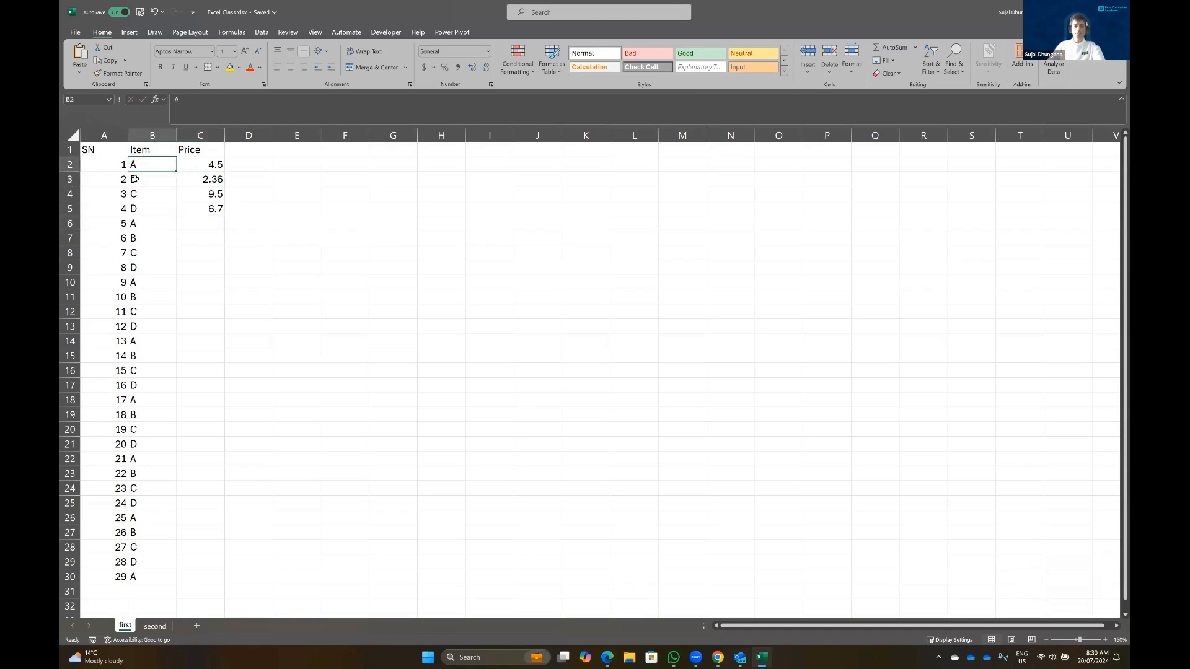
{"action": "left_click", "coordinate": [201, 164]}
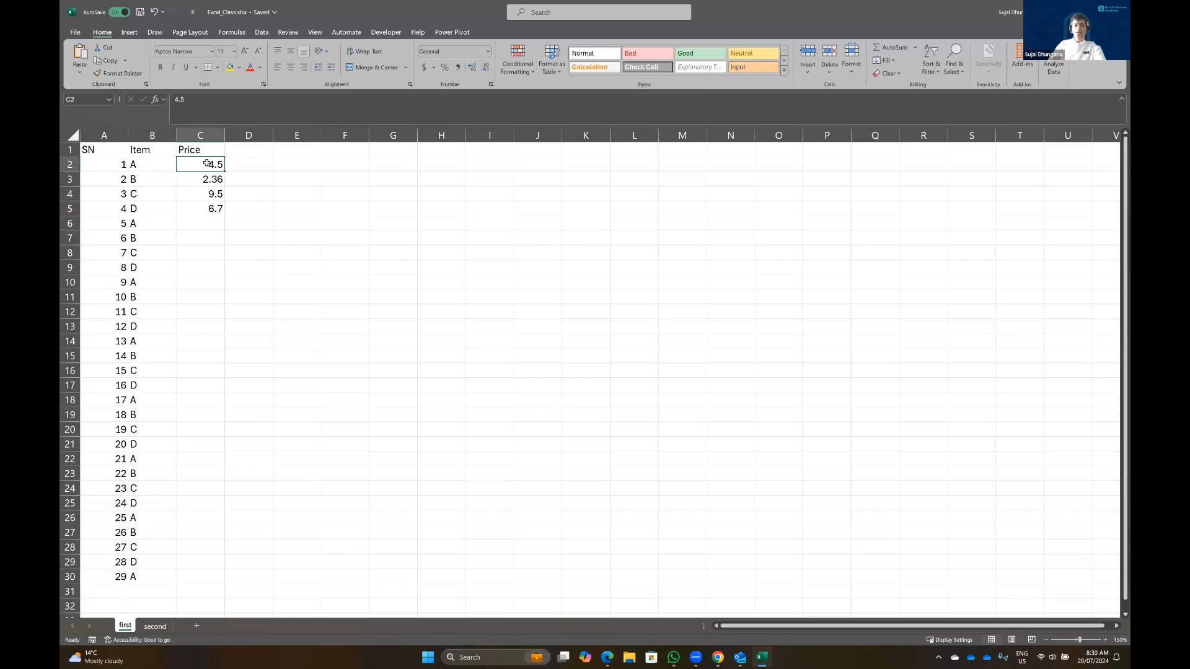
Practise selecting the prices C2:C5 by dragging, Shift+Down and Ctrl+Shift+Down
{"action": "left_click_drag", "start_coordinate": [209, 211], "coordinate": [204, 161]}
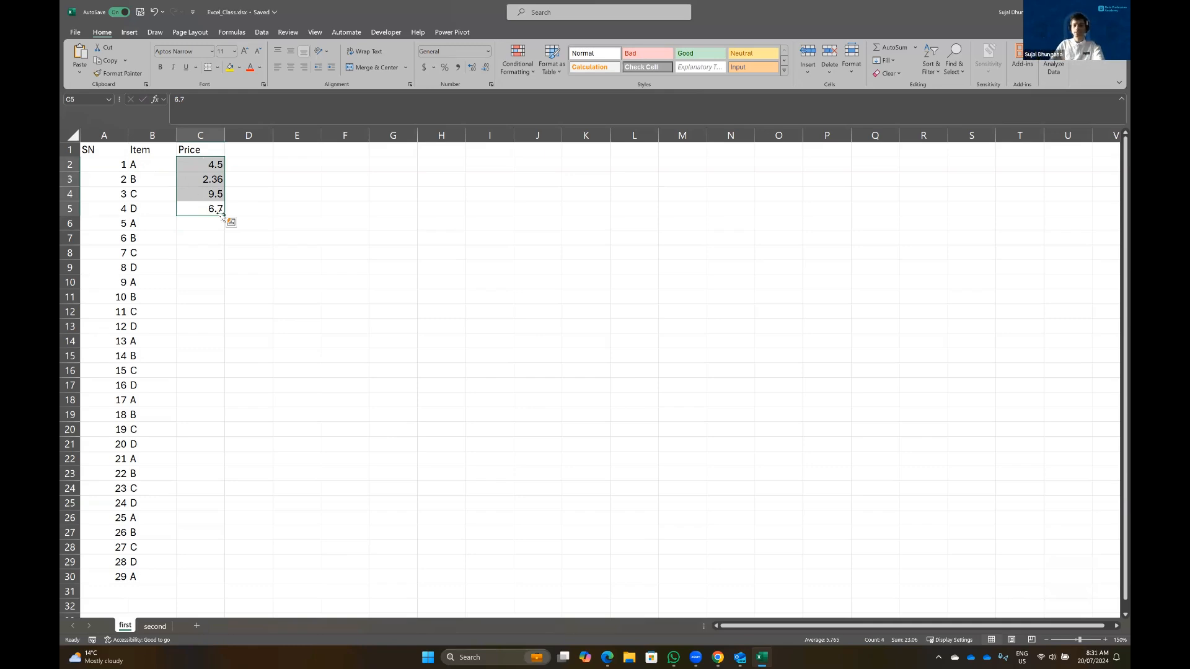
{"action": "left_click", "coordinate": [204, 166]}
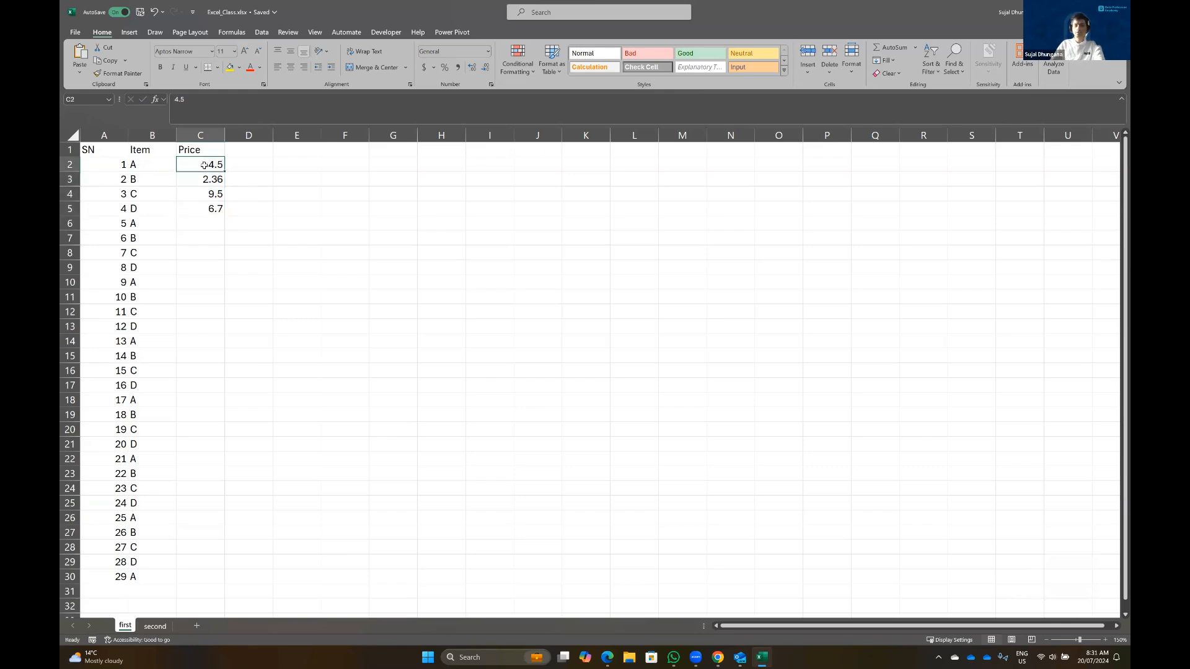
{"action": "key", "text": "shift+Down"}
{"action": "key", "text": "shift+Down"}
{"action": "key", "text": "shift+Down"}
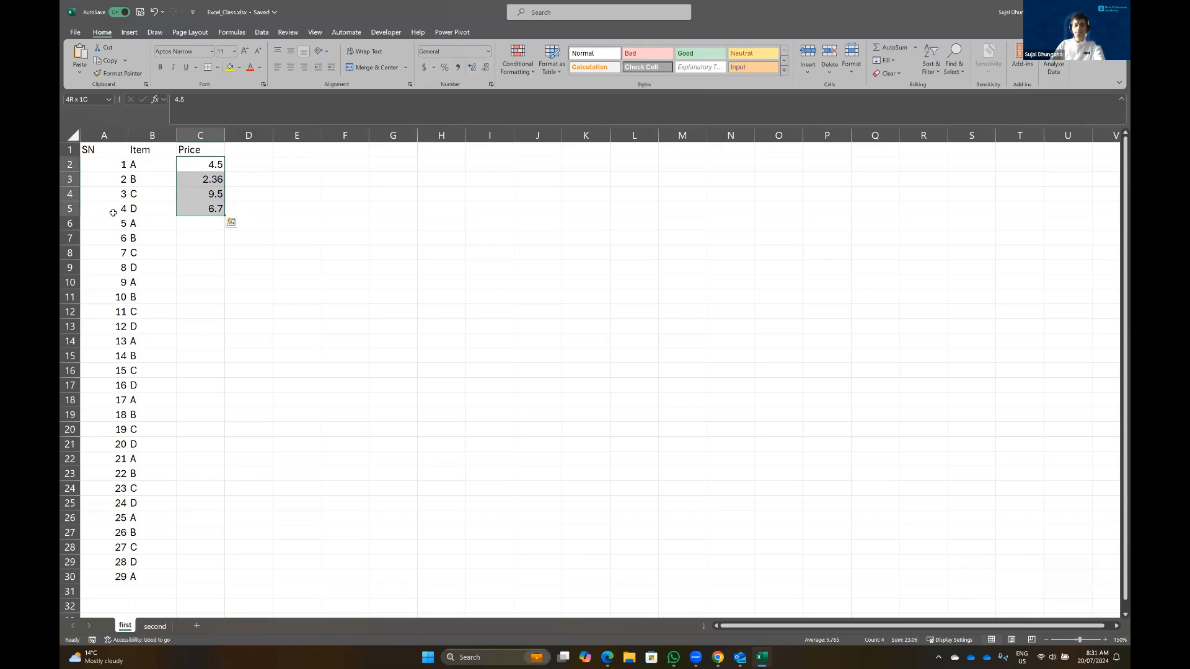
{"action": "left_click", "coordinate": [202, 166]}
{"action": "left_click", "coordinate": [210, 134]}
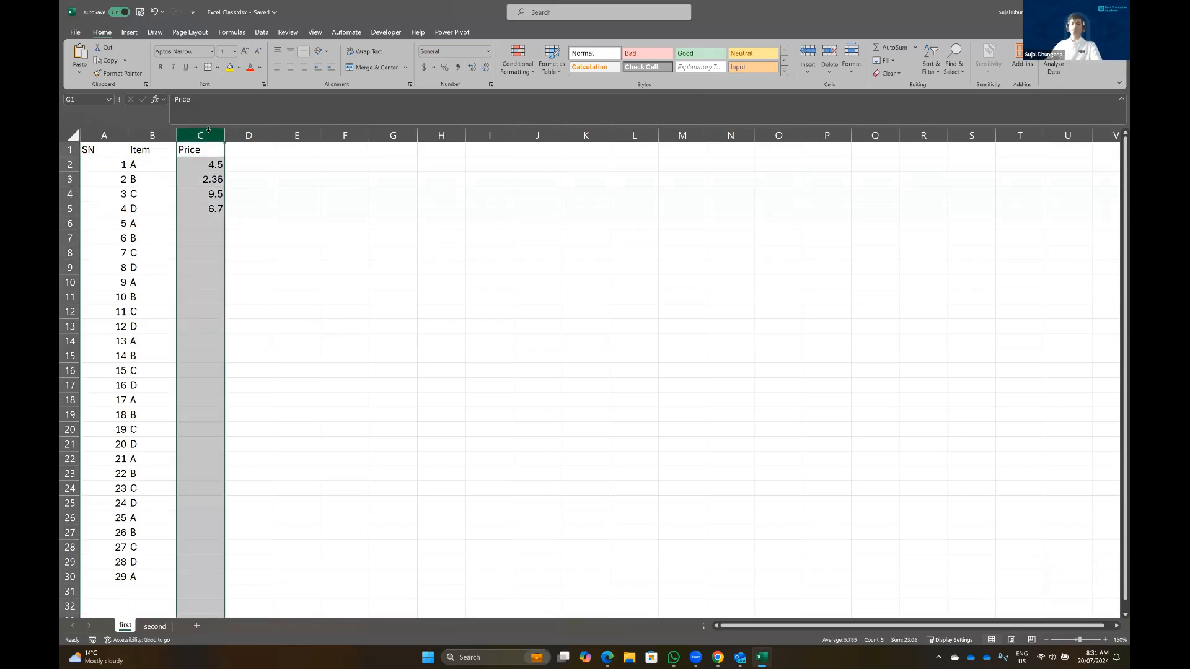
{"action": "left_click", "coordinate": [201, 164]}
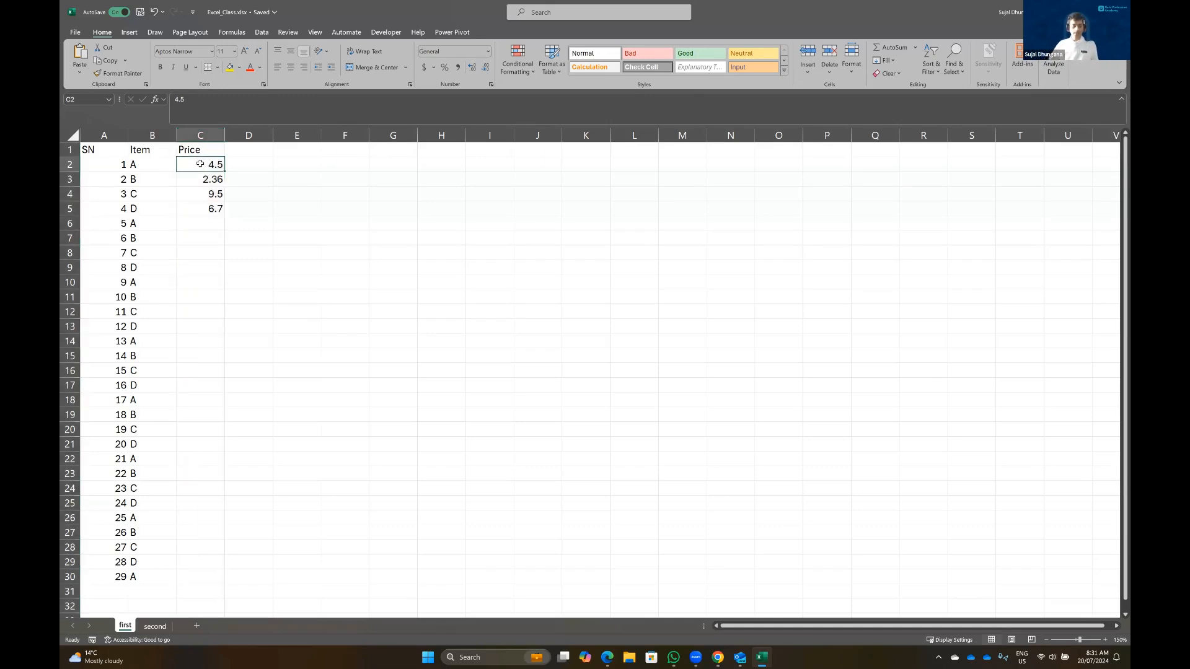
{"action": "key", "text": "ctrl+shift+Down"}
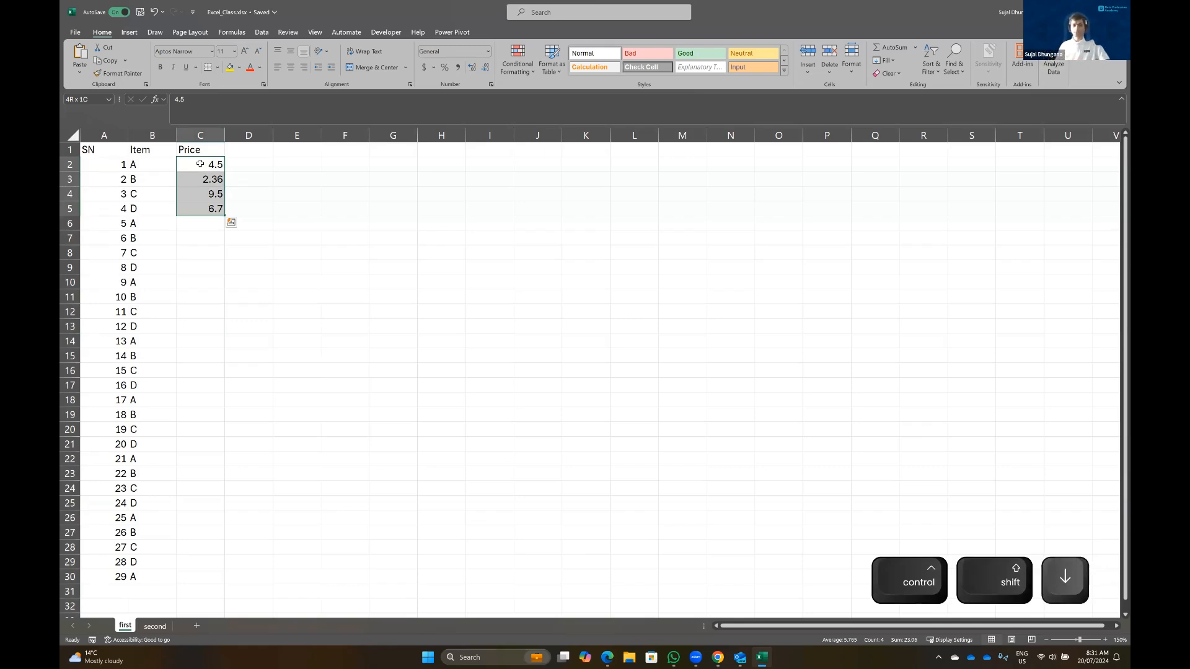
Apply the Currency number format to the whole Price column C
{"action": "left_click", "coordinate": [197, 135]}
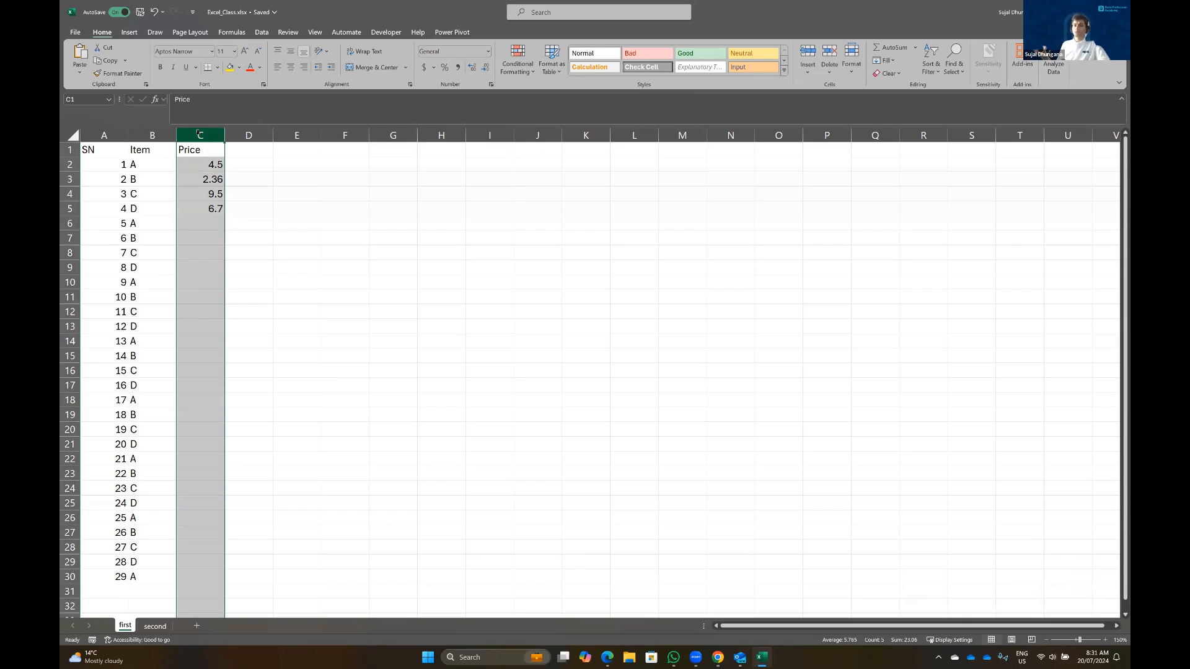
{"action": "left_click", "coordinate": [489, 51]}
{"action": "left_click", "coordinate": [461, 118]}
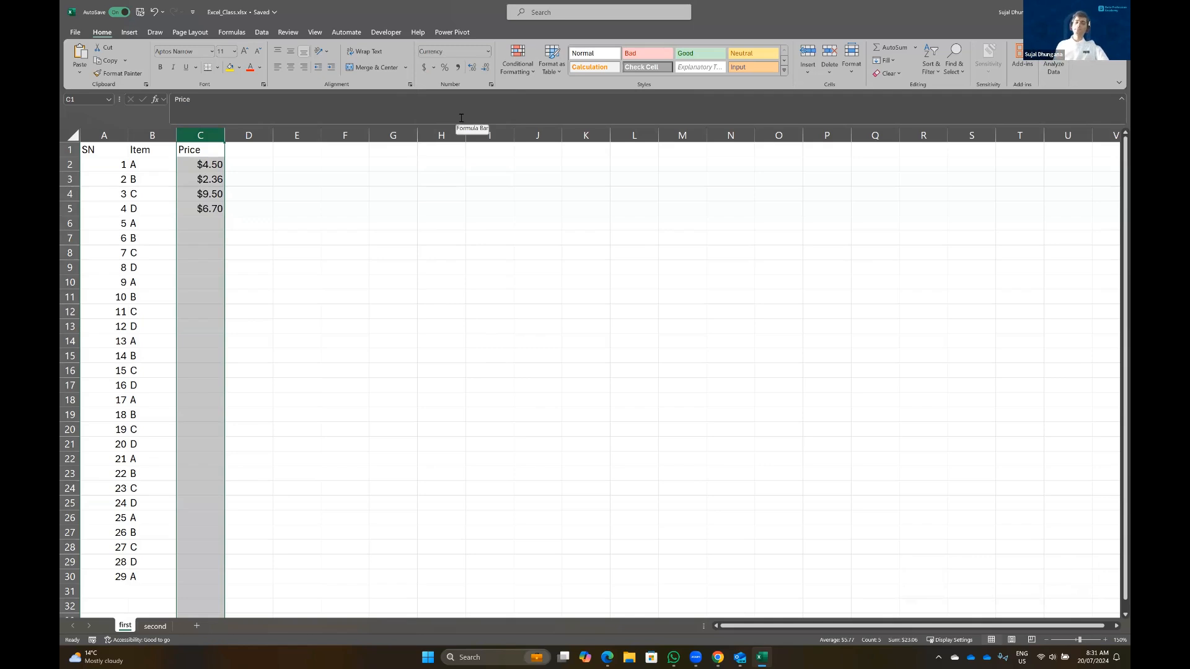
{"action": "left_click", "coordinate": [255, 152]}
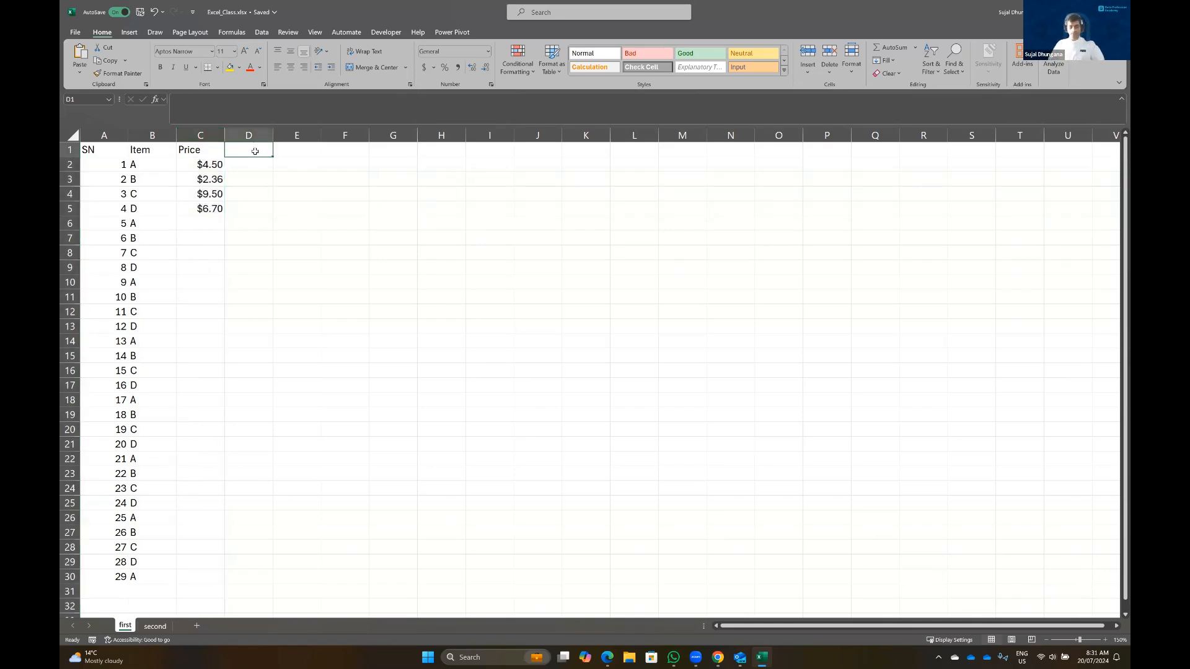
Add a Purchase Date header in D1, widen column D, and enter dates from 2024/07/01
{"action": "type", "text": "Purchas Date"}
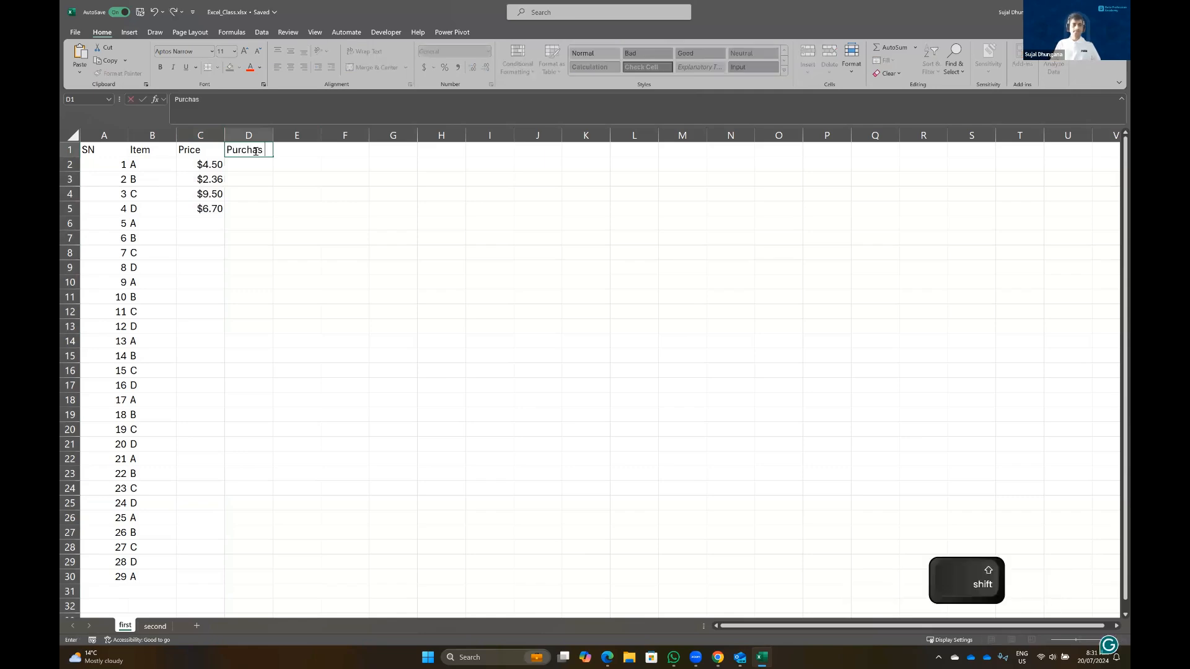
{"action": "key", "text": "Return"}
{"action": "left_click_drag", "start_coordinate": [281, 134], "coordinate": [304, 134]}
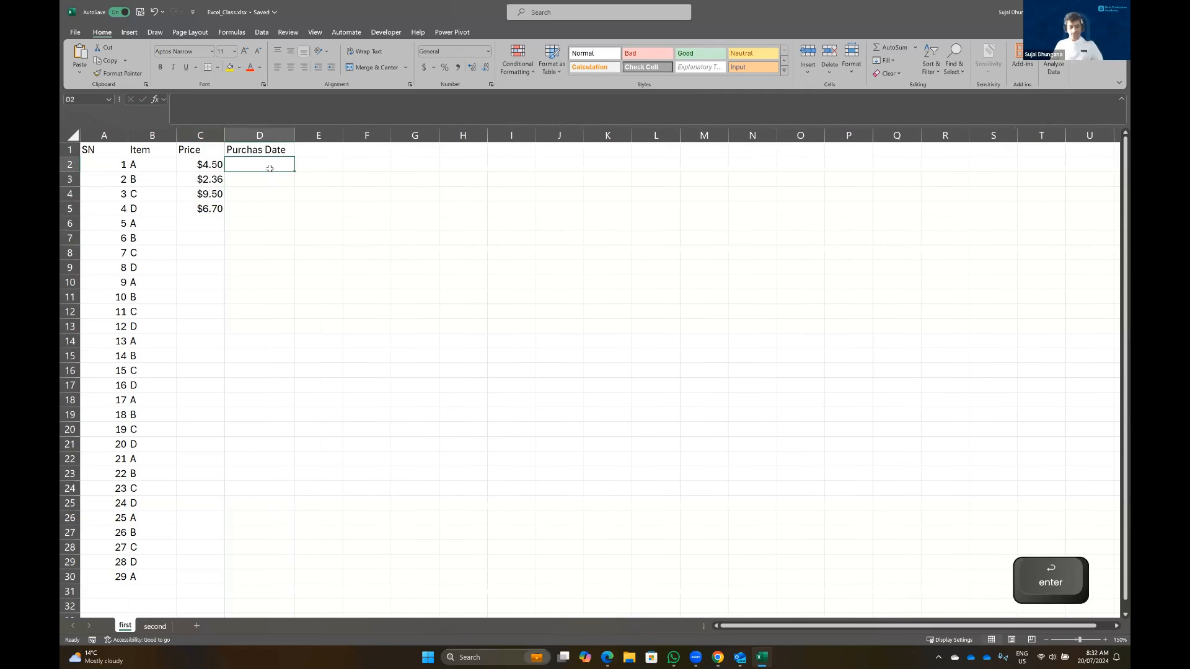
{"action": "type", "text": "2024/07/01"}
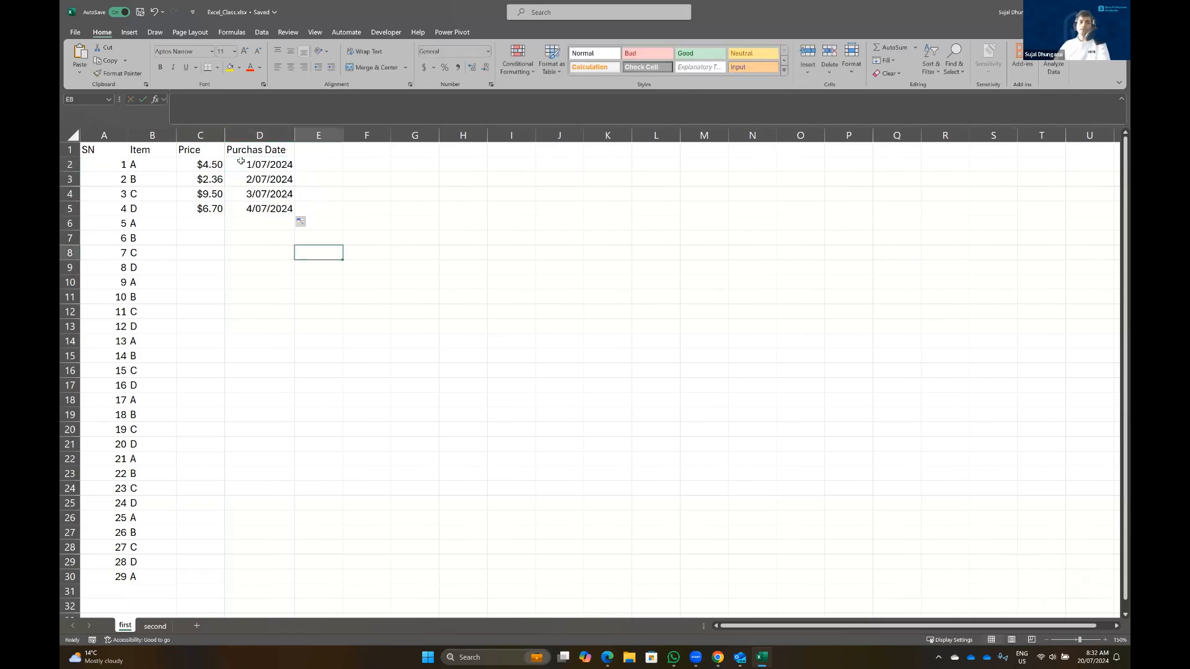
{"action": "left_click", "coordinate": [239, 162]}
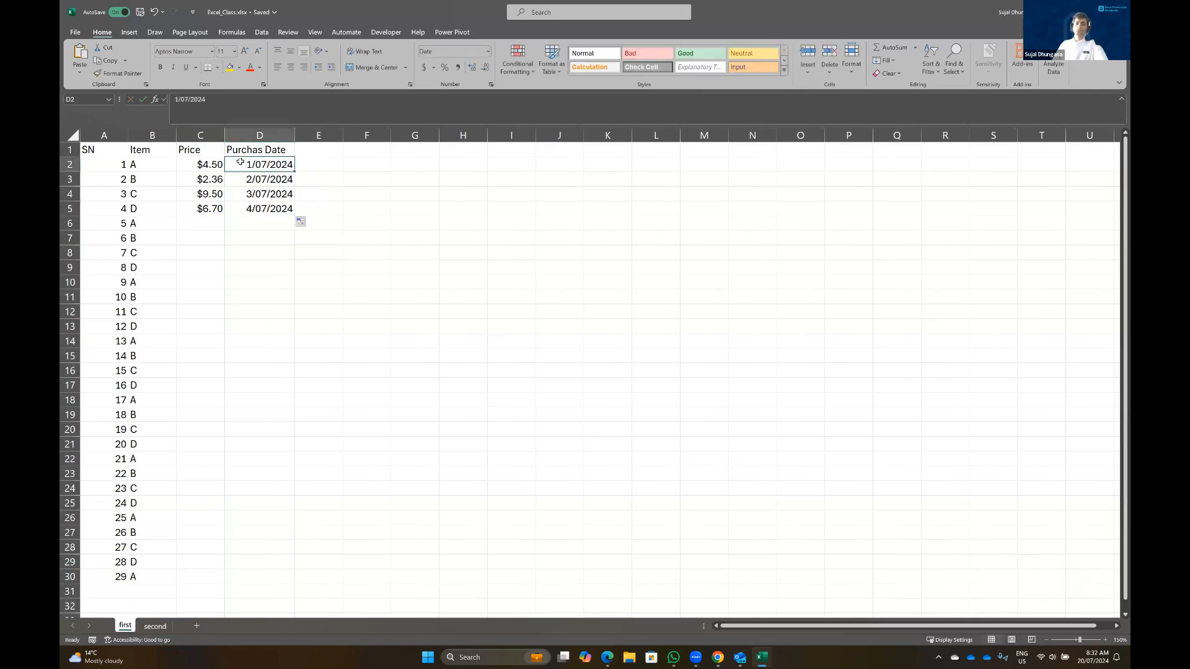
Correct the D1 header spelling to 'Purchase Date'
{"action": "left_click", "coordinate": [260, 150]}
{"action": "left_click", "coordinate": [198, 99]}
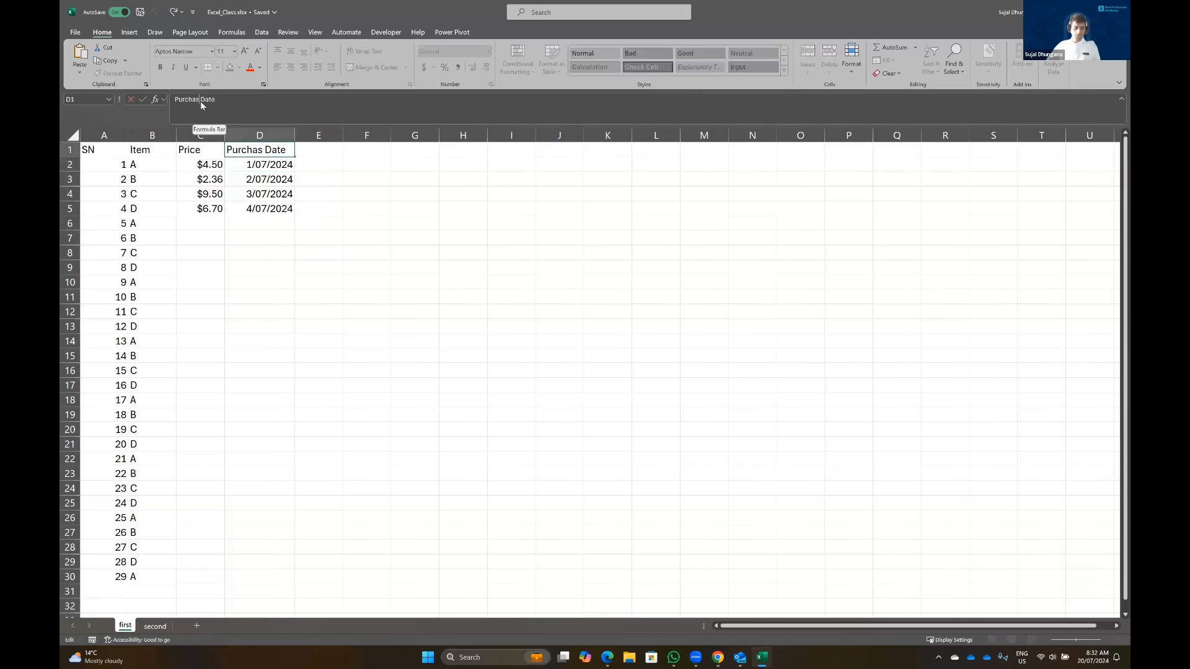
{"action": "type", "text": "e"}
{"action": "key", "text": "Return"}
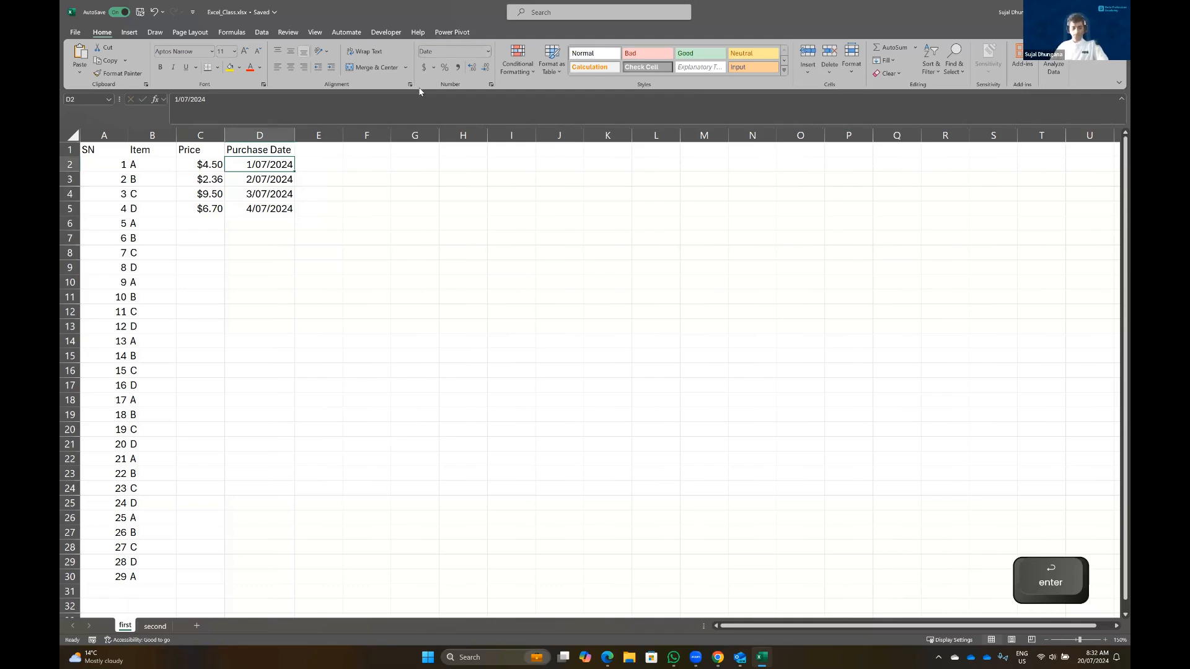
Set D2:D5 to General so the dates show as 45474–45477
{"action": "key", "text": "ctrl+shift+Down"}
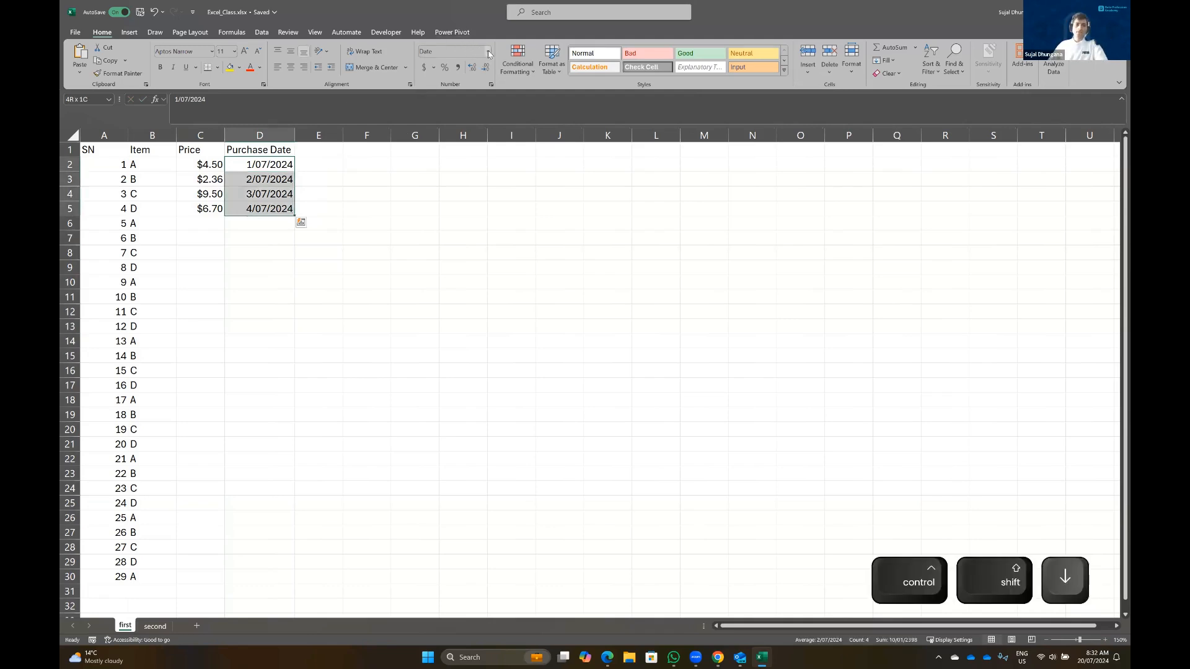
{"action": "left_click", "coordinate": [489, 54]}
{"action": "left_click", "coordinate": [462, 64]}
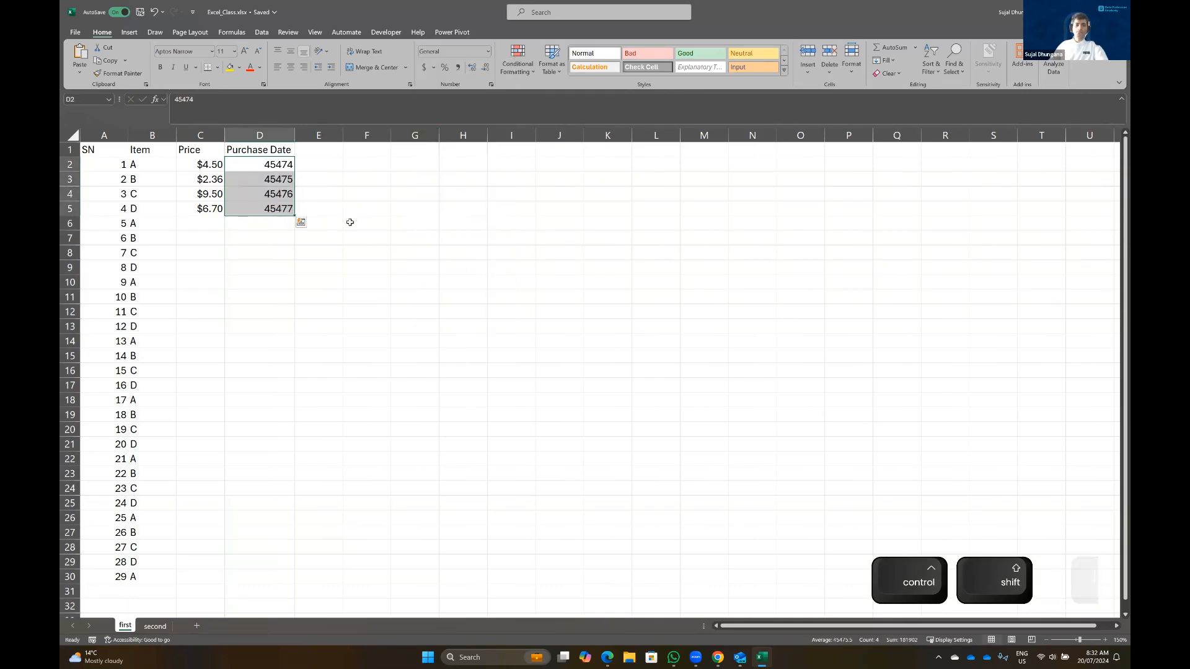
Format D2 as Text and re-enter 2024/07/01 so the purchase dates read as text
{"action": "left_click", "coordinate": [278, 163]}
{"action": "left_click", "coordinate": [488, 52]}
{"action": "left_click", "coordinate": [457, 308]}
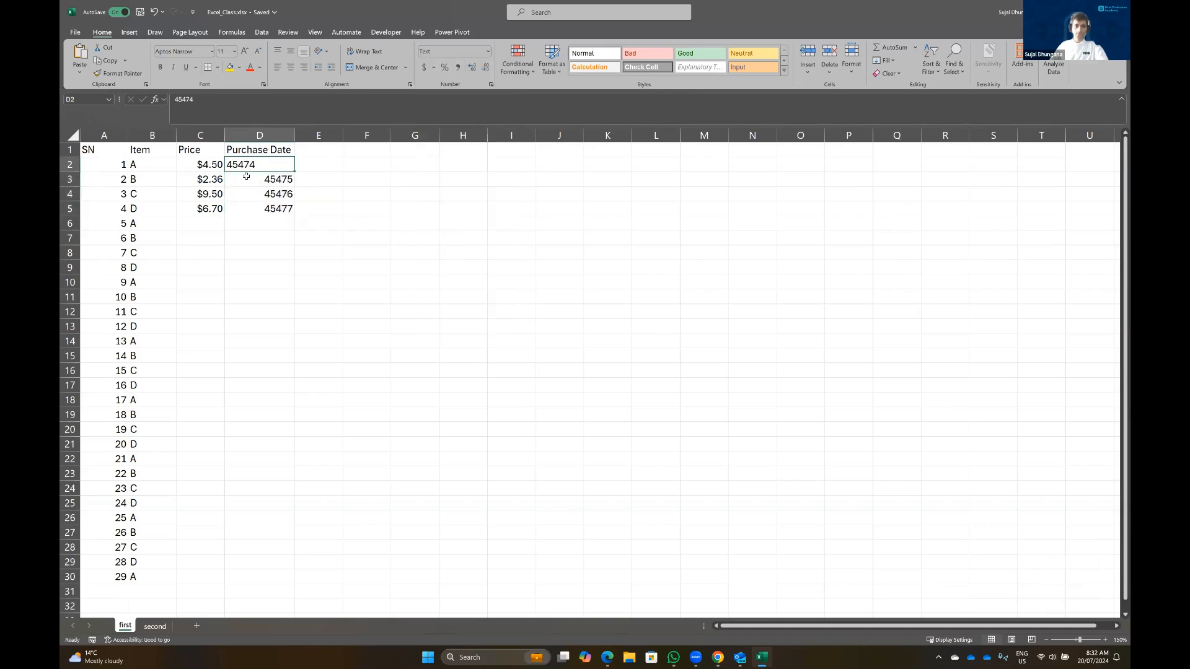
{"action": "type", "text": "202"}
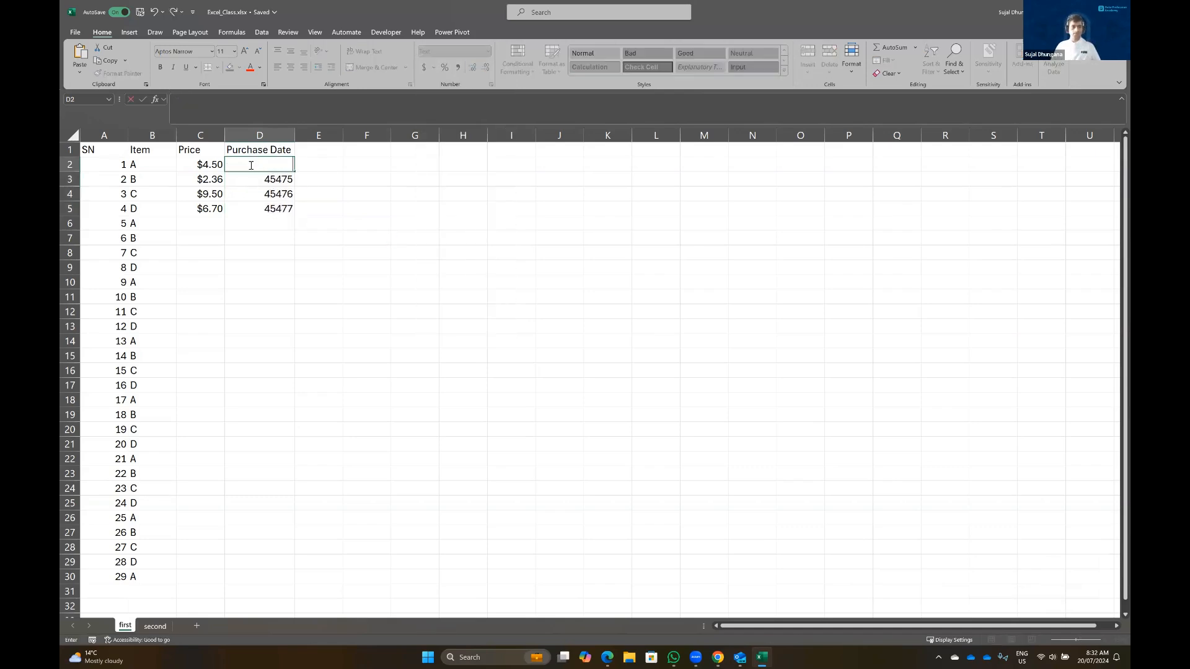
{"action": "type", "text": "4/07/01"}
{"action": "key", "text": "Return"}
{"action": "type", "text": "2024/07/01"}
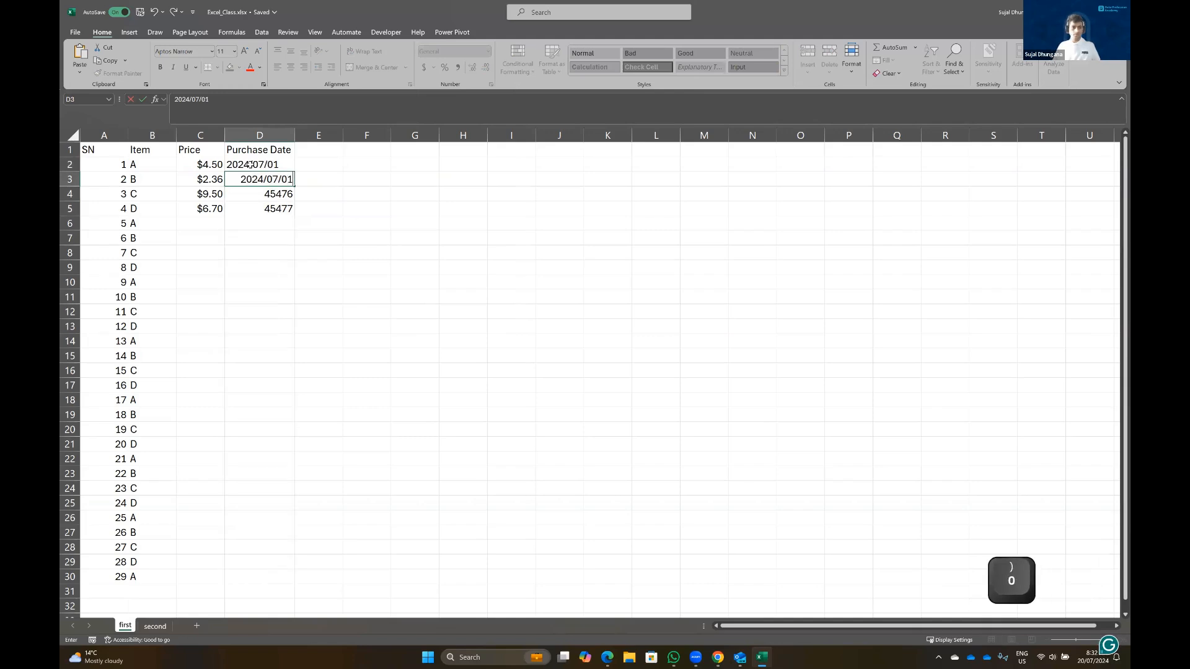
{"action": "key", "text": "Return"}
{"action": "left_click", "coordinate": [256, 170]}
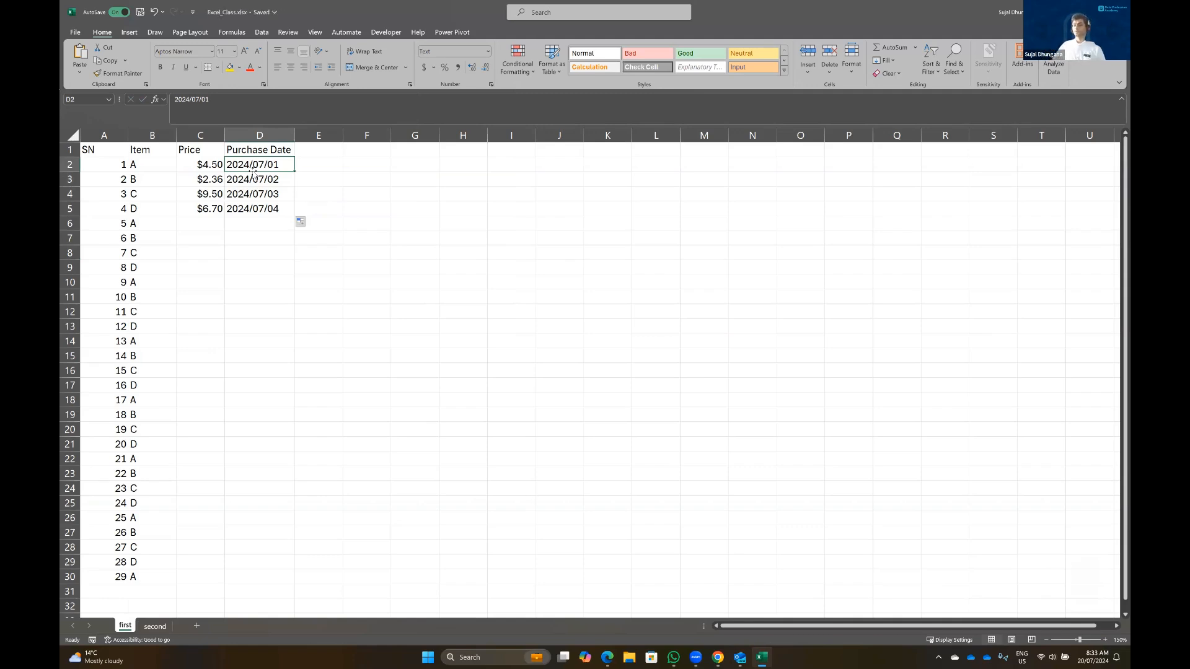
Apply the Short Date format to the whole Purchase Date column D
{"action": "left_click", "coordinate": [260, 135]}
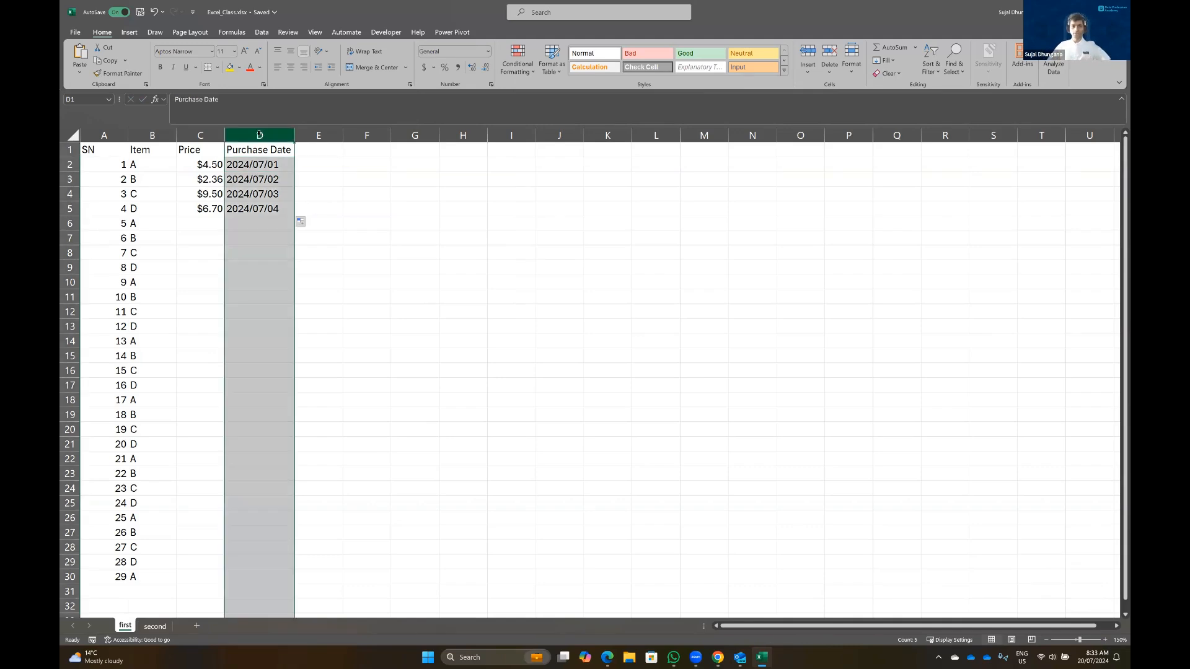
{"action": "left_click", "coordinate": [489, 52]}
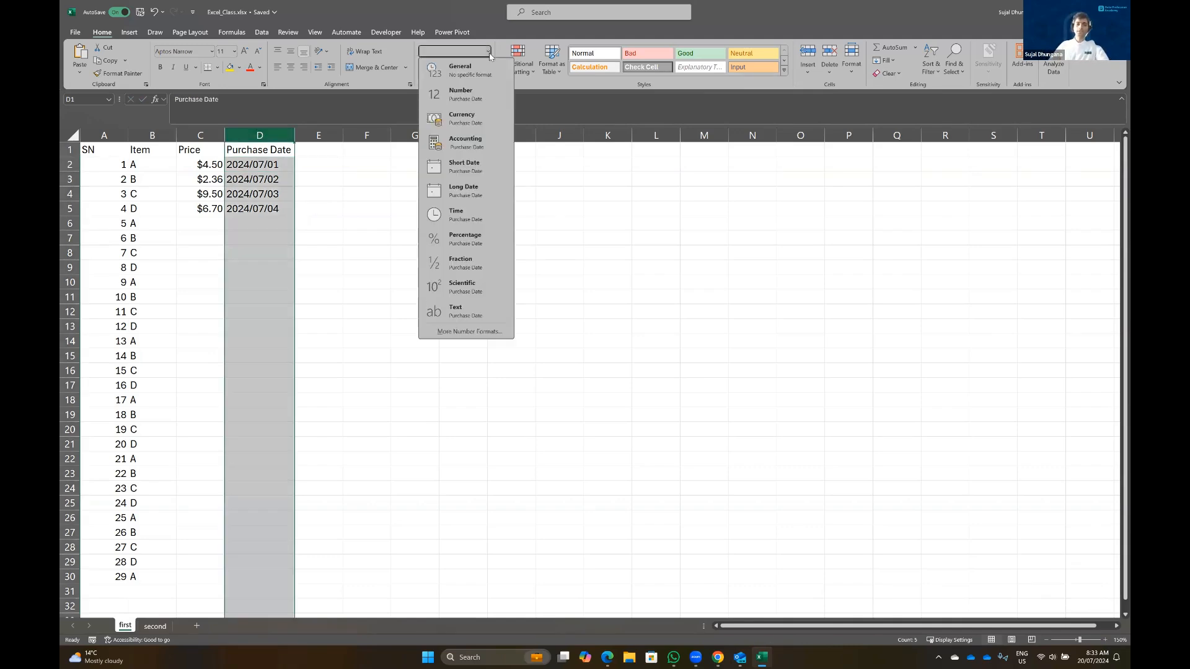
{"action": "left_click", "coordinate": [472, 170]}
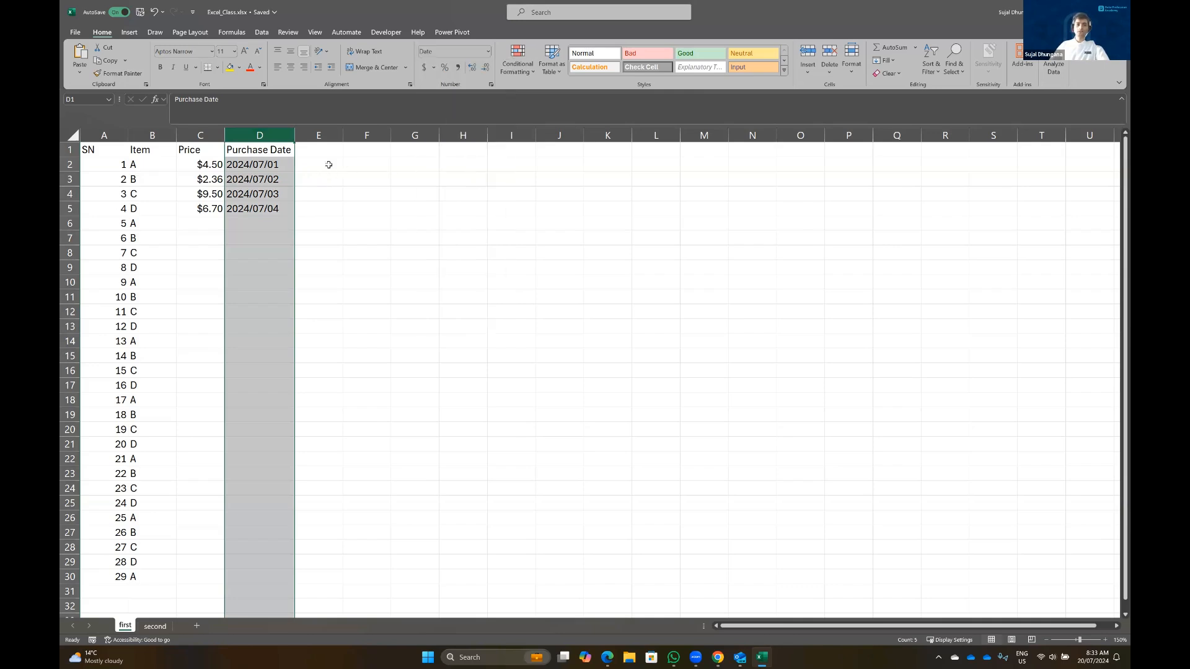
Open More Number Formats for D2 and pick the long weekday Date style
{"action": "left_click", "coordinate": [265, 209]}
{"action": "left_click", "coordinate": [271, 163]}
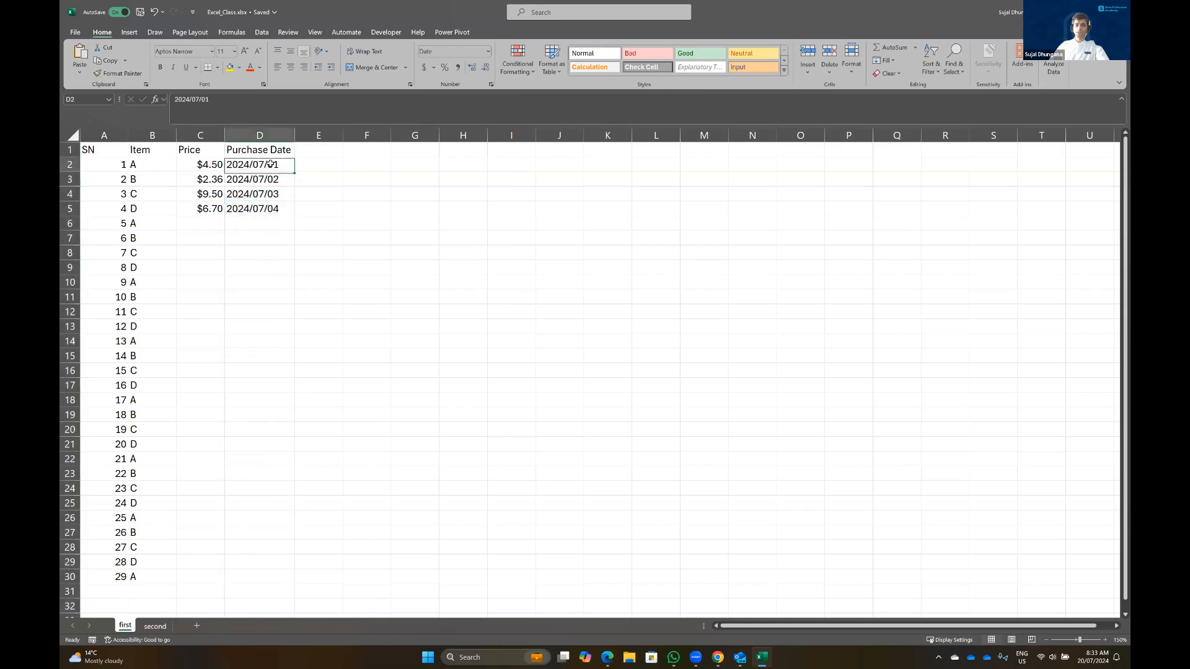
{"action": "left_click", "coordinate": [489, 50]}
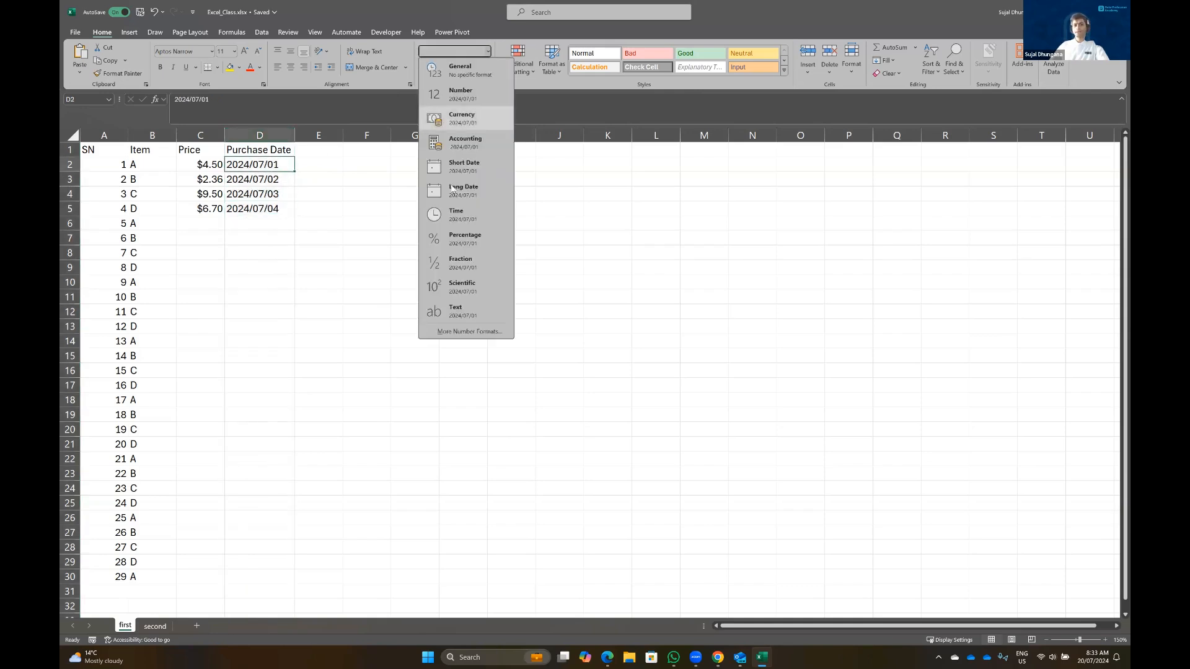
{"action": "left_click", "coordinate": [449, 332]}
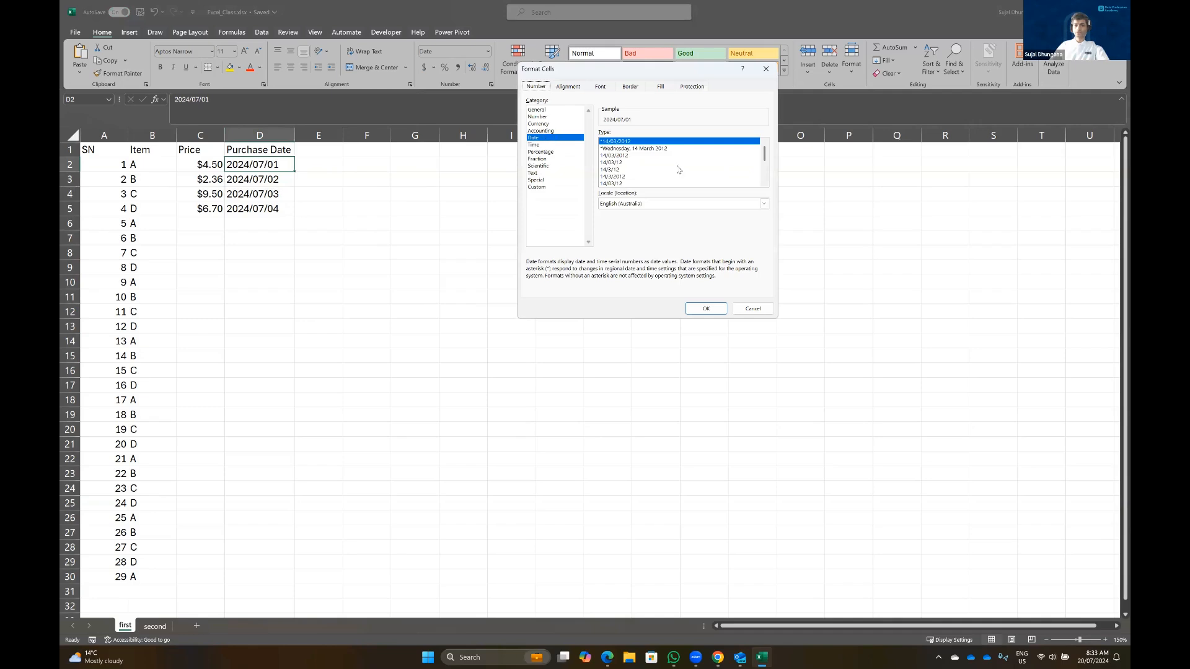
{"action": "left_click", "coordinate": [640, 150]}
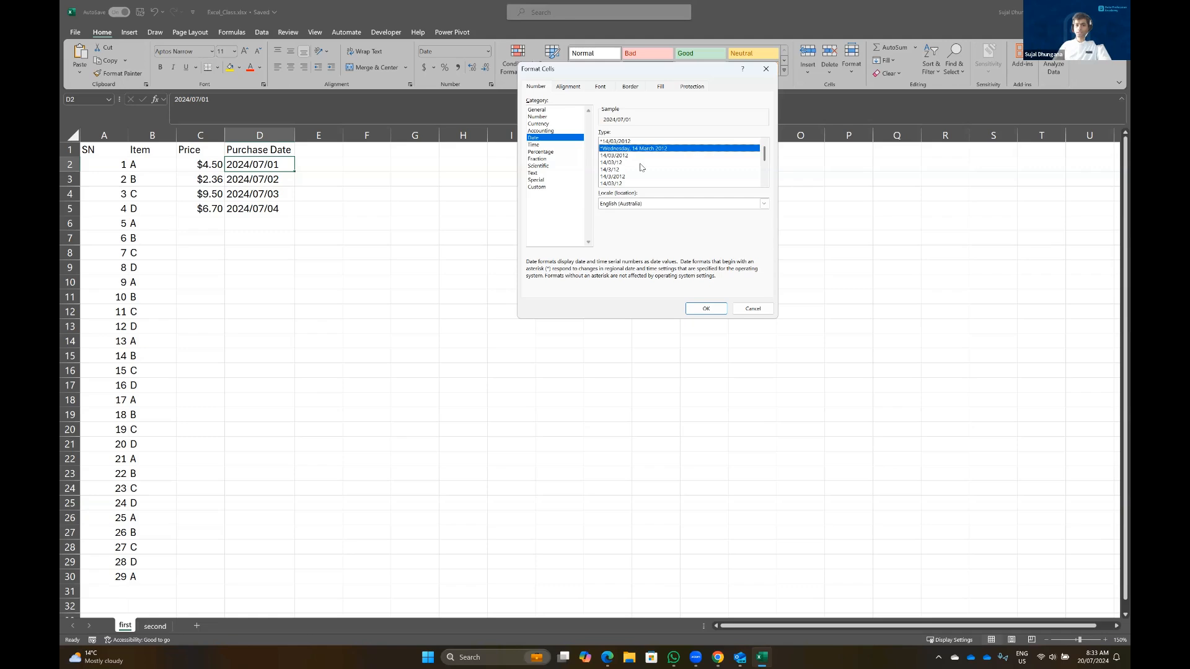
{"action": "scroll", "coordinate": [641, 167], "scroll_direction": "down", "scroll_amount": 2}
Enter 2024/07/01 in E2 and widen column E to fit the dates
{"action": "key", "text": "Escape"}
{"action": "left_click", "coordinate": [321, 164]}
{"action": "type", "text": "2024/07/01"}
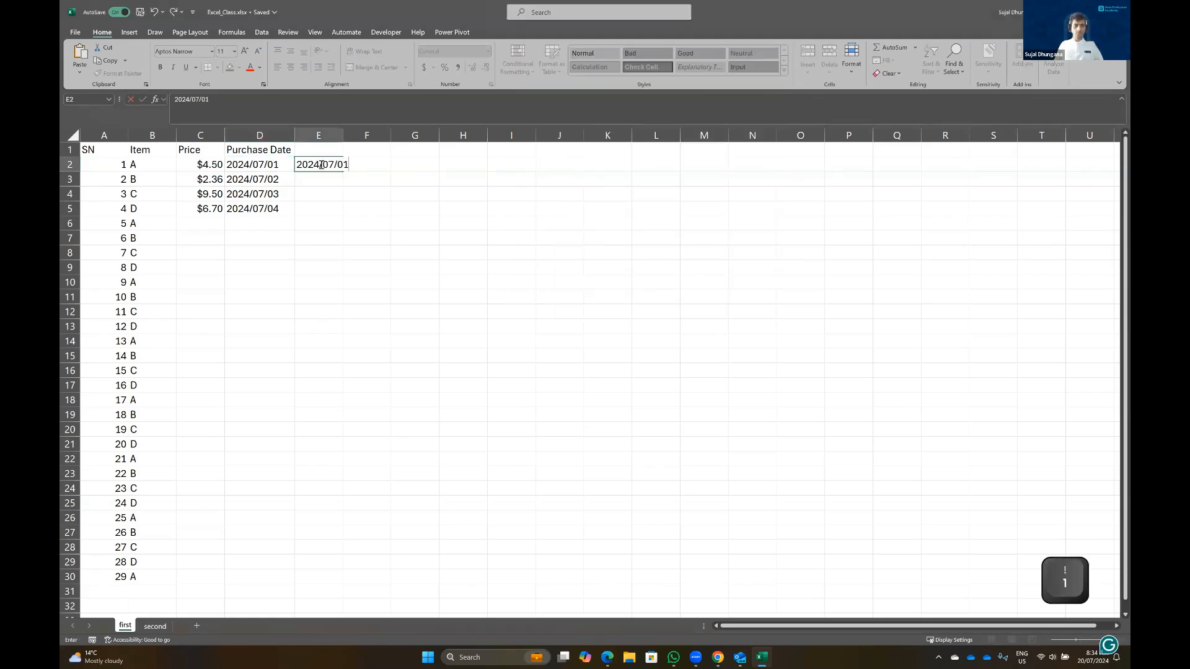
{"action": "key", "text": "Return"}
{"action": "left_click_drag", "start_coordinate": [342, 136], "coordinate": [365, 214]}
Format E2:E5 with the 14-March-2012 Date style, showing 01-July-2024 to 04-July-2024
{"action": "left_click", "coordinate": [351, 164]}
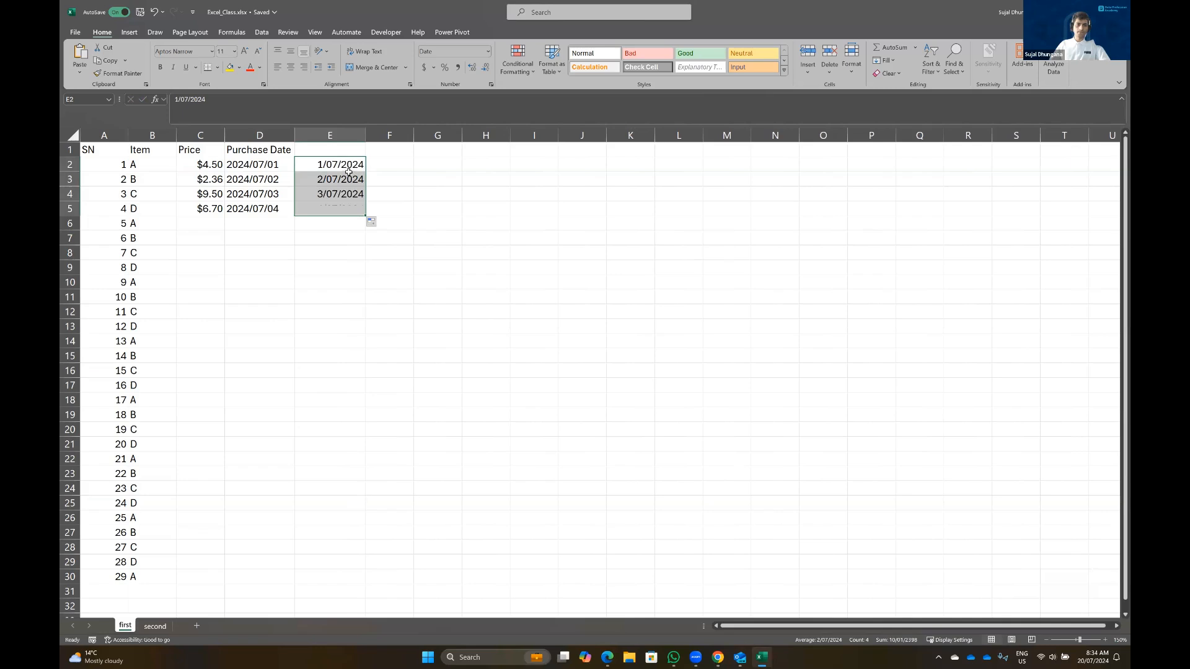
{"action": "left_click", "coordinate": [349, 163]}
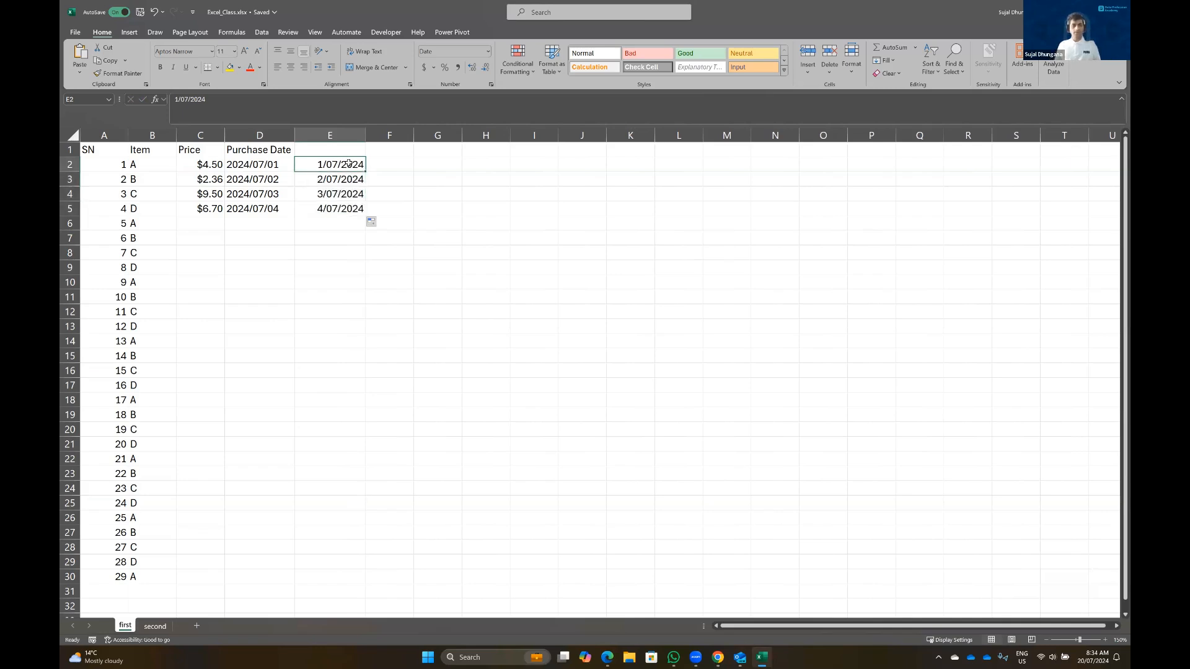
{"action": "key", "text": "ctrl+shift+Down"}
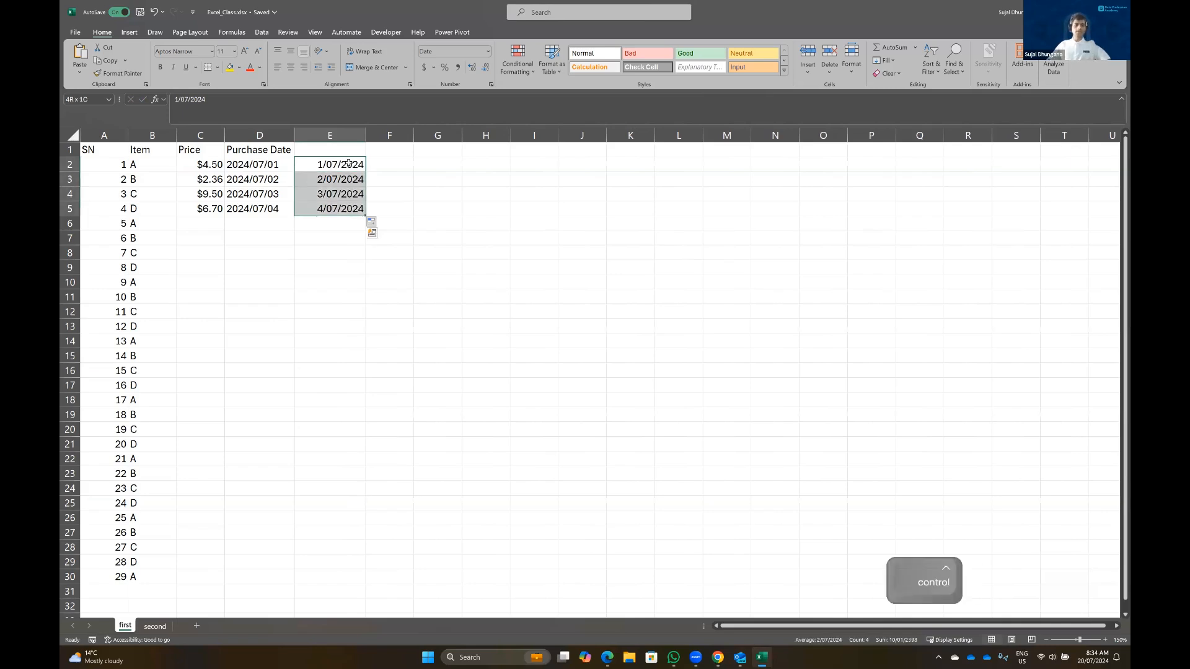
{"action": "left_click", "coordinate": [488, 52]}
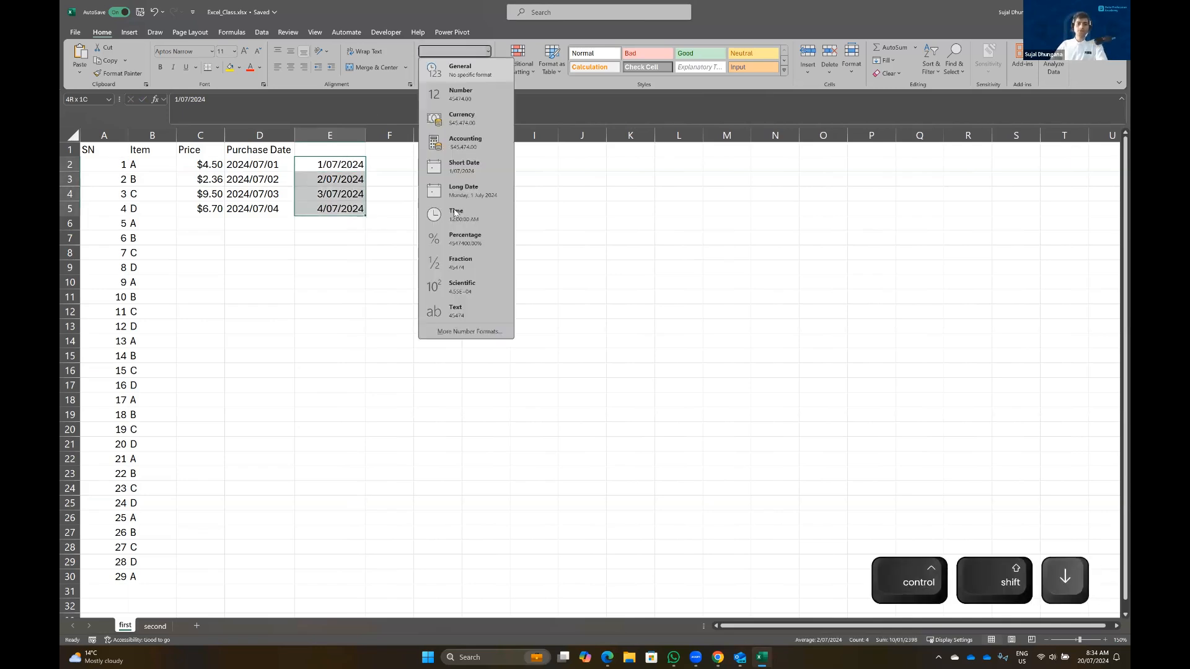
{"action": "left_click", "coordinate": [453, 332]}
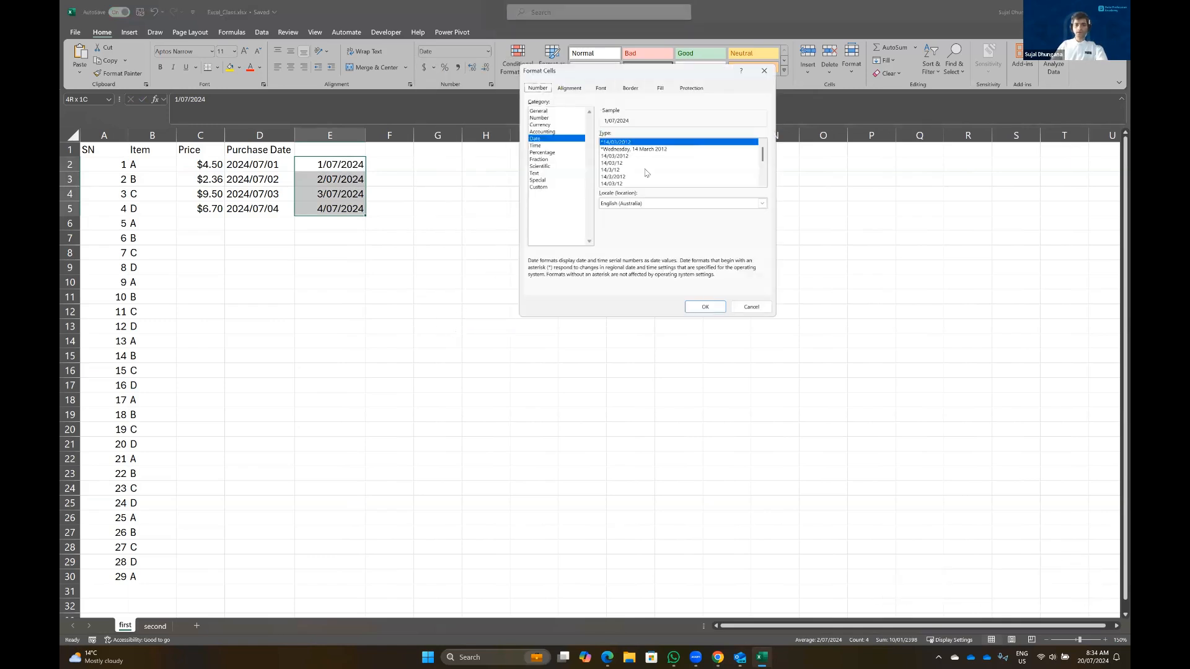
{"action": "scroll", "coordinate": [644, 173], "scroll_direction": "down", "scroll_amount": 2}
{"action": "left_click", "coordinate": [619, 163]}
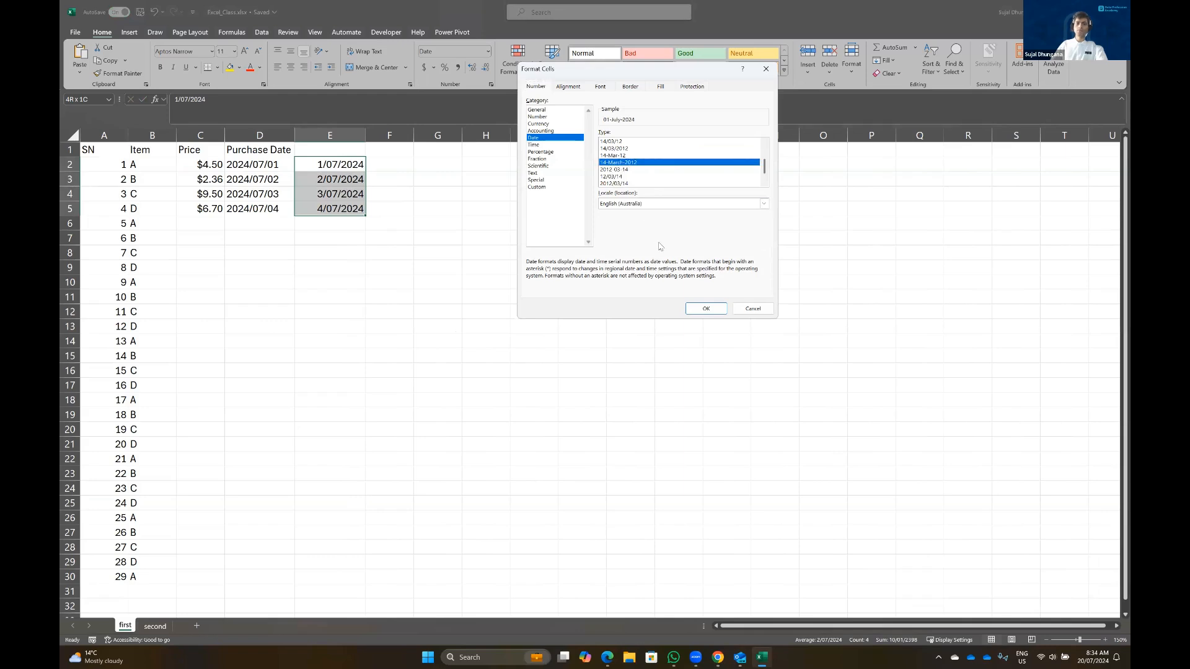
{"action": "left_click", "coordinate": [705, 309]}
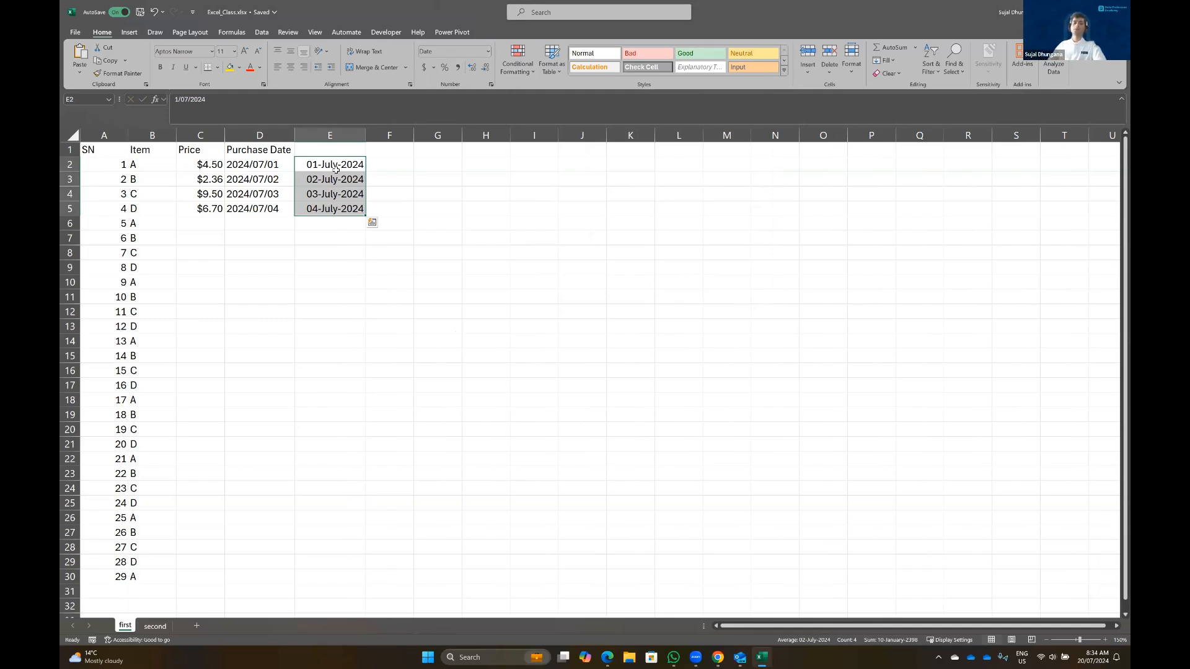
{"action": "left_click", "coordinate": [488, 51]}
{"action": "left_click", "coordinate": [456, 333]}
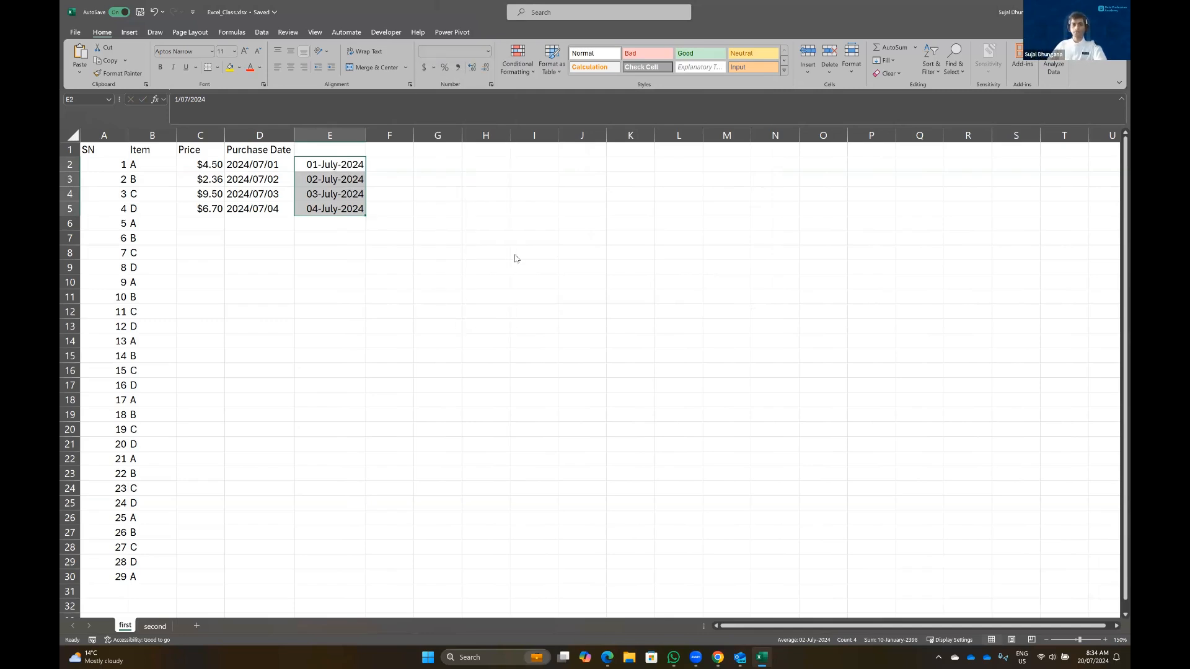
Review the Custom format code, Accounting, Date and Time categories in Format Cells, then cancel
{"action": "scroll", "coordinate": [647, 166], "scroll_direction": "down", "scroll_amount": 2}
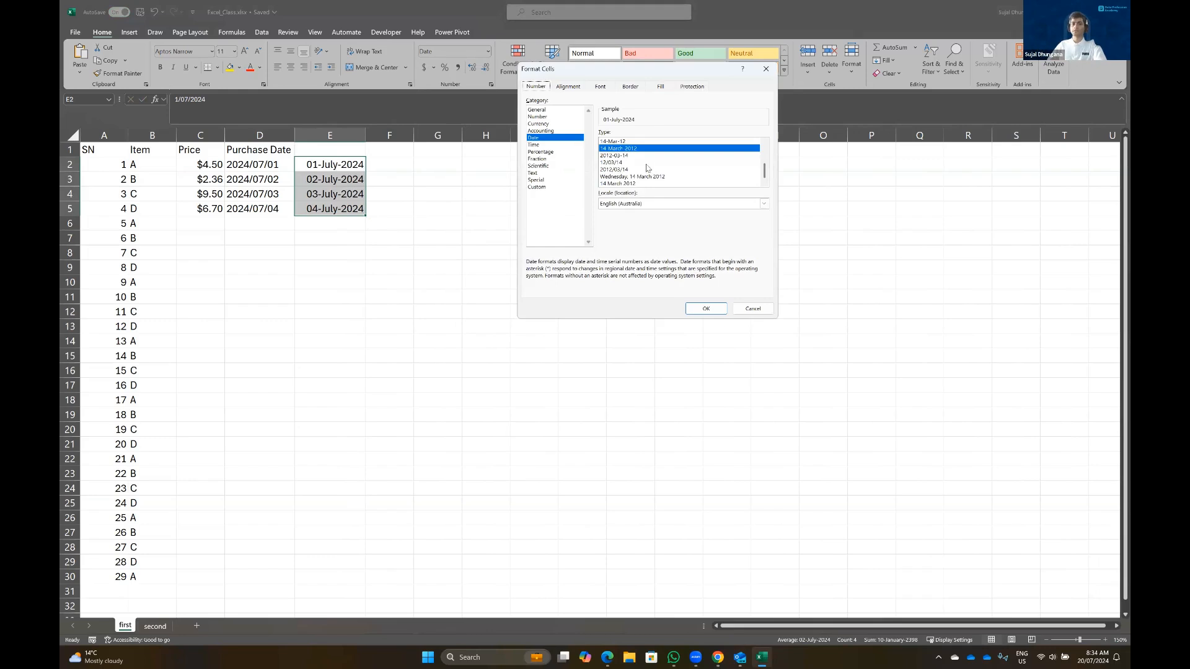
{"action": "scroll", "coordinate": [648, 168], "scroll_direction": "up", "scroll_amount": 1}
{"action": "scroll", "coordinate": [647, 167], "scroll_direction": "up", "scroll_amount": 1}
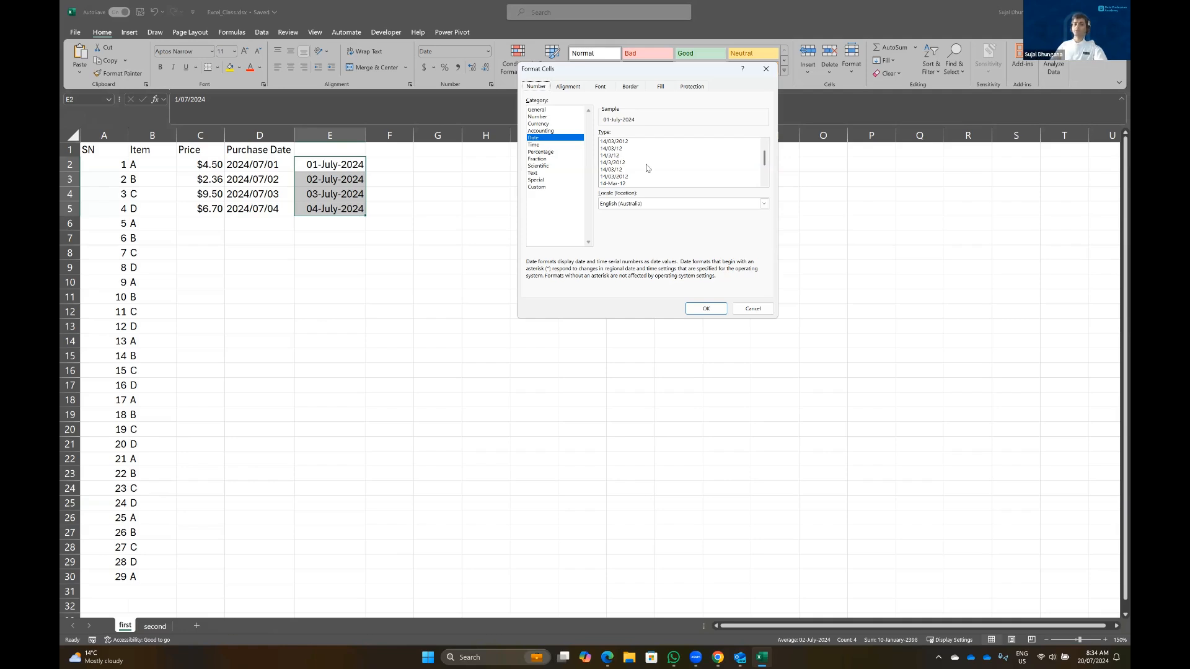
{"action": "left_click", "coordinate": [545, 188]}
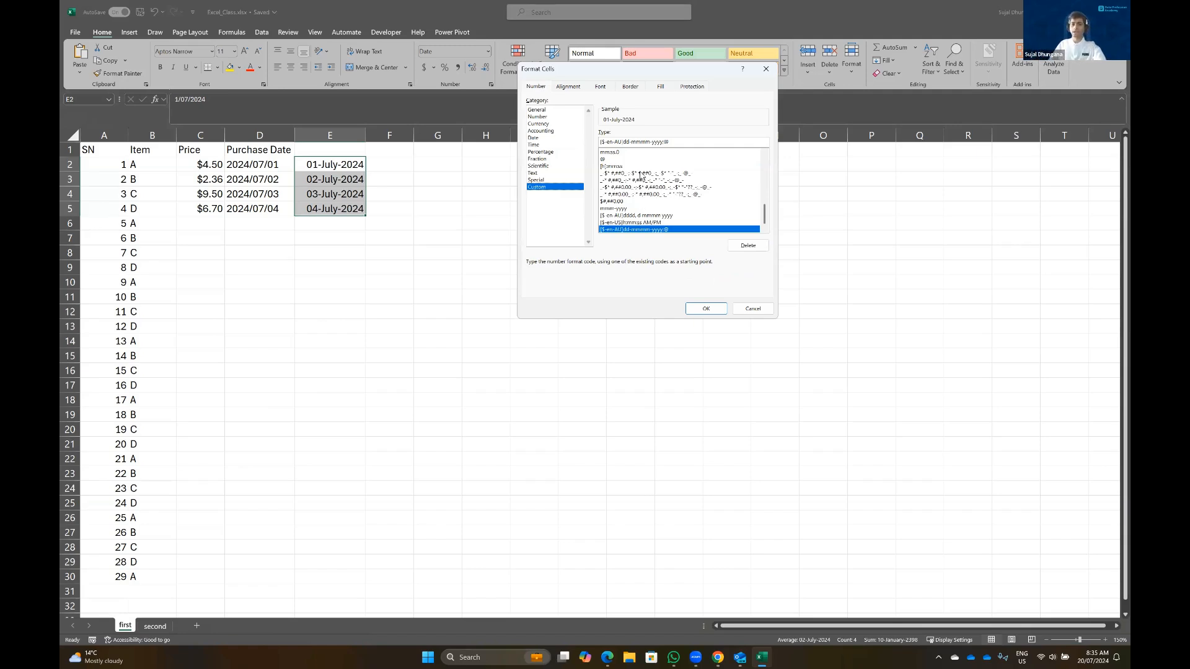
{"action": "left_click_drag", "start_coordinate": [765, 216], "coordinate": [765, 156]}
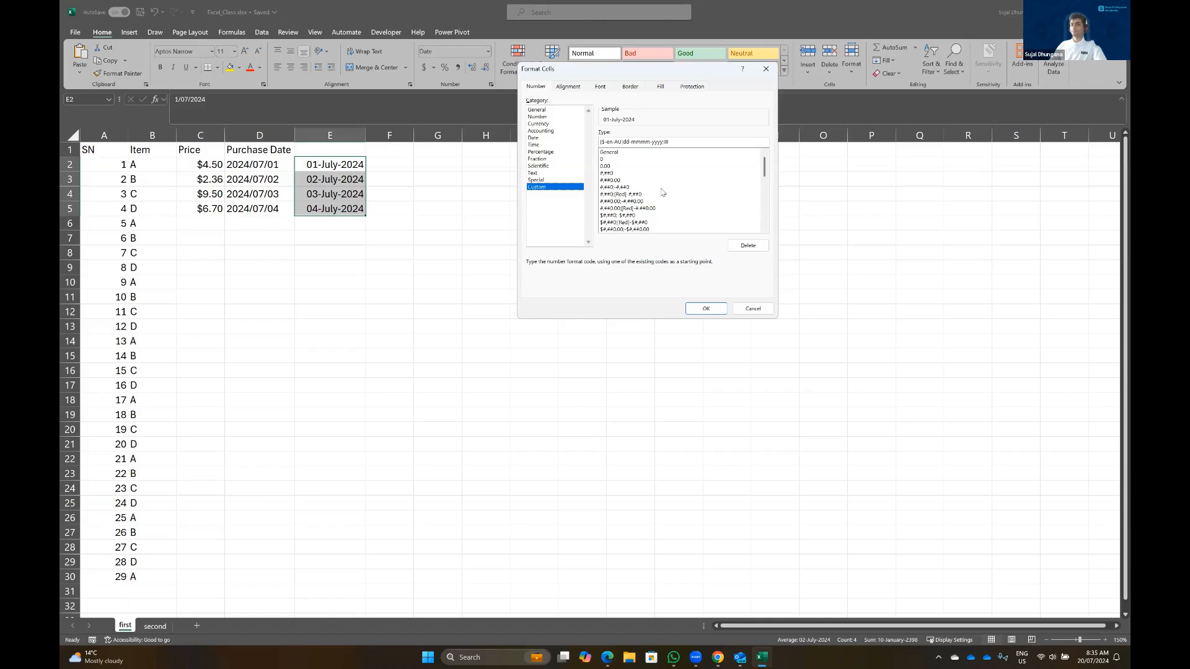
{"action": "left_click_drag", "start_coordinate": [766, 165], "coordinate": [754, 224]}
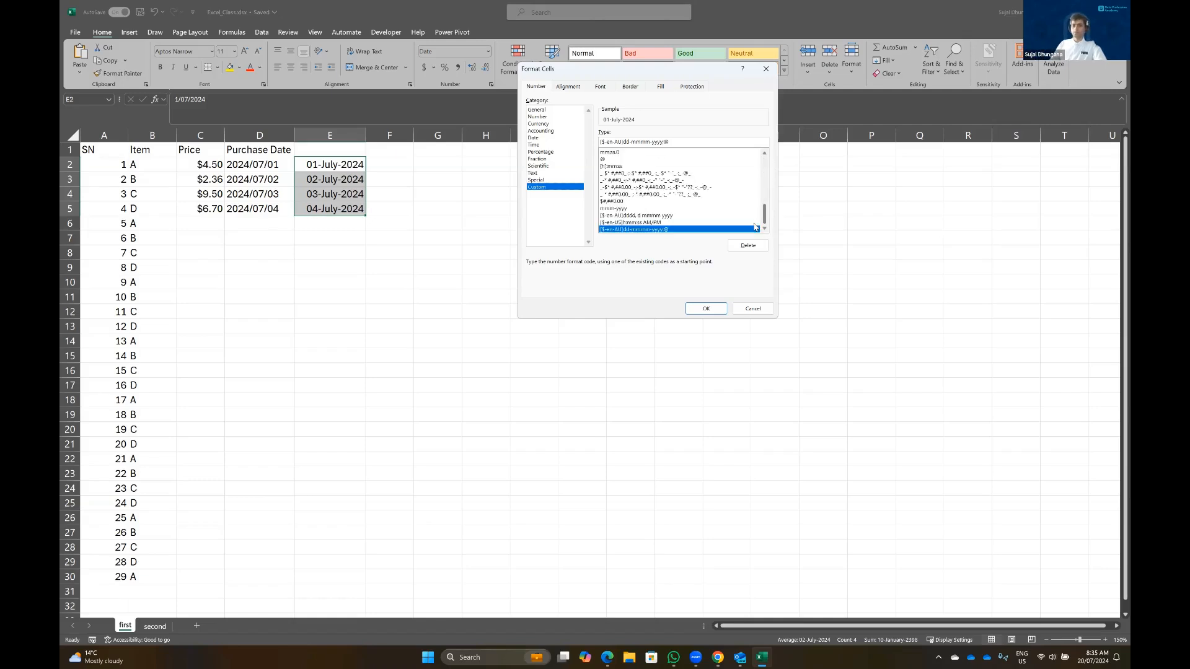
{"action": "left_click", "coordinate": [551, 130]}
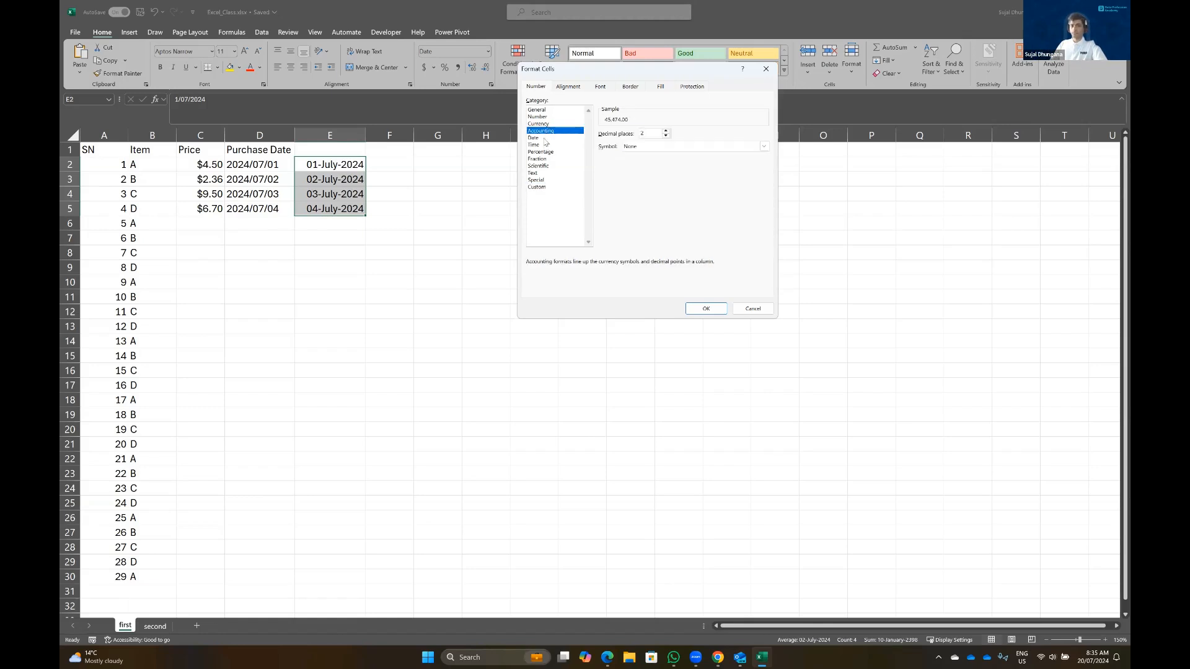
{"action": "left_click", "coordinate": [545, 138]}
{"action": "left_click", "coordinate": [551, 144]}
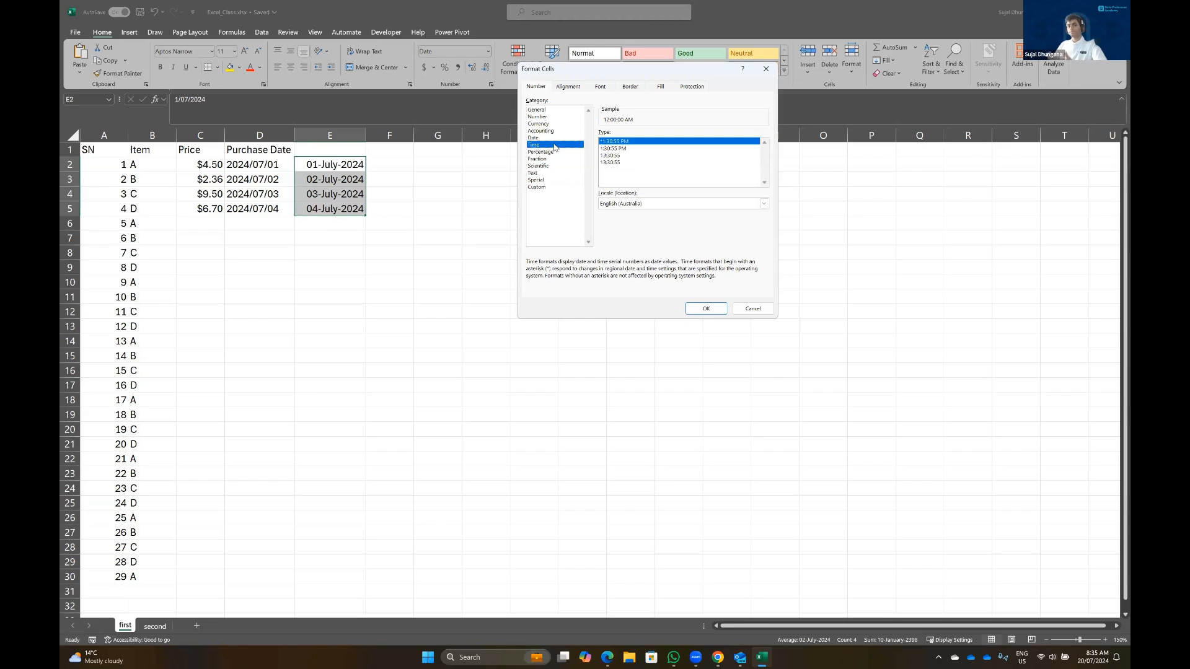
{"action": "left_click", "coordinate": [753, 309]}
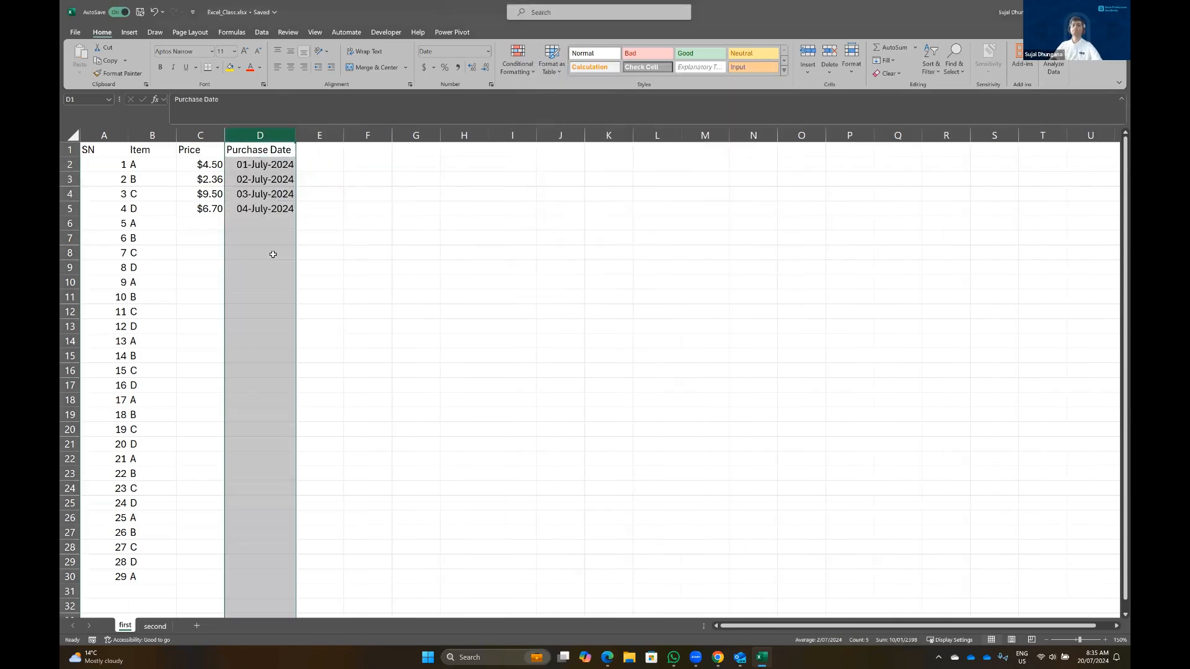
Fill the Quantity values 3, 4, 5 and 7 into E2:E5
{"action": "left_click", "coordinate": [246, 240]}
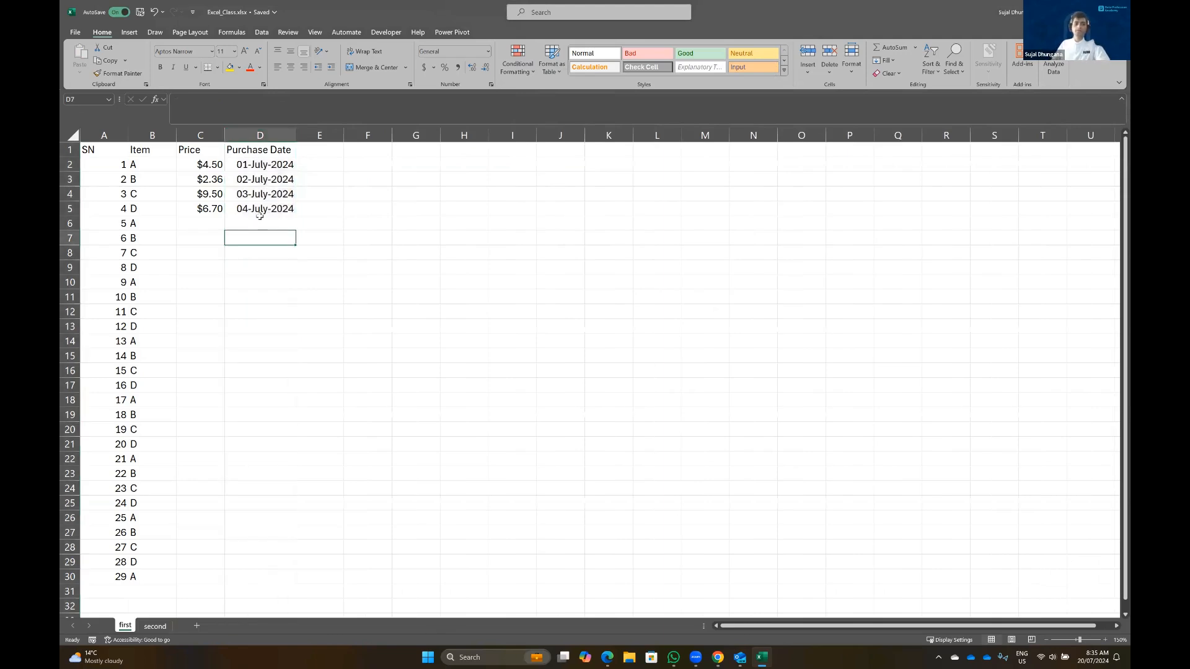
{"action": "left_click", "coordinate": [265, 136]}
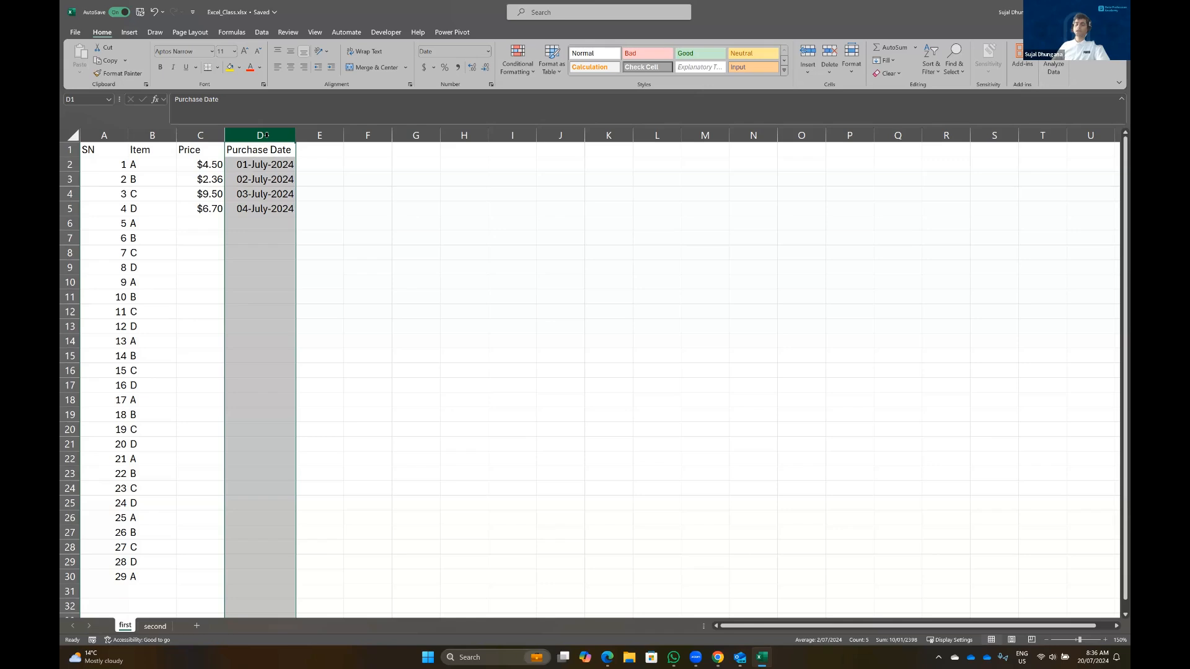
{"action": "left_click", "coordinate": [69, 223]}
{"action": "right_click", "coordinate": [68, 224]}
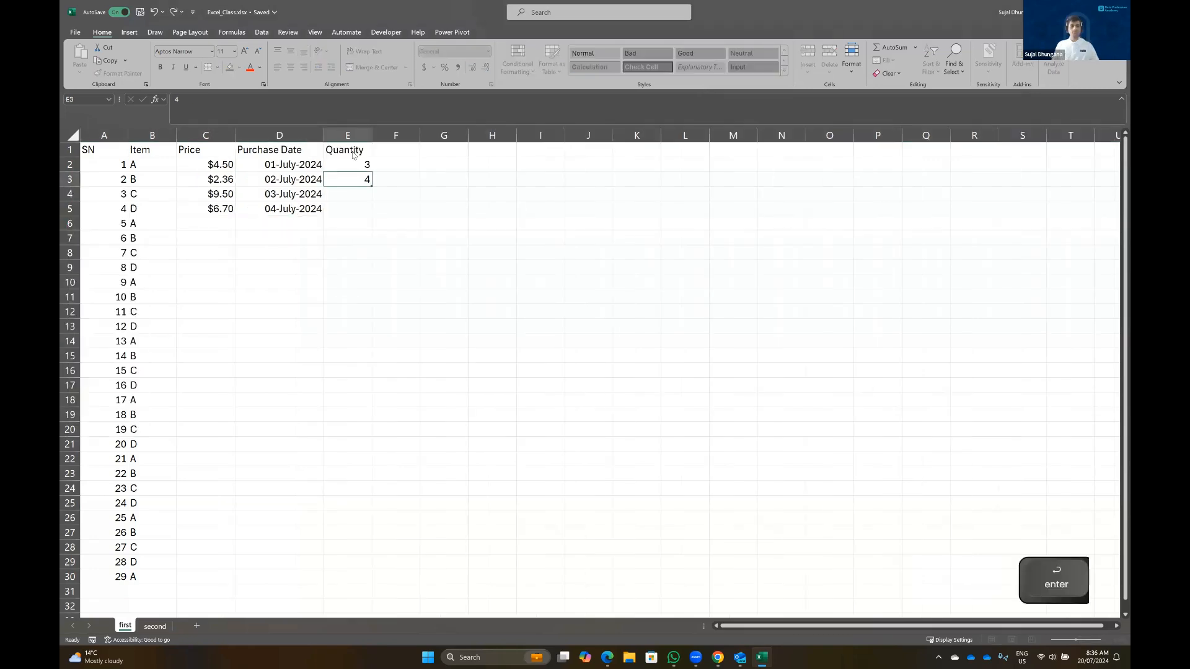
{"action": "type", "text": "5"}
{"action": "key", "text": "Return"}
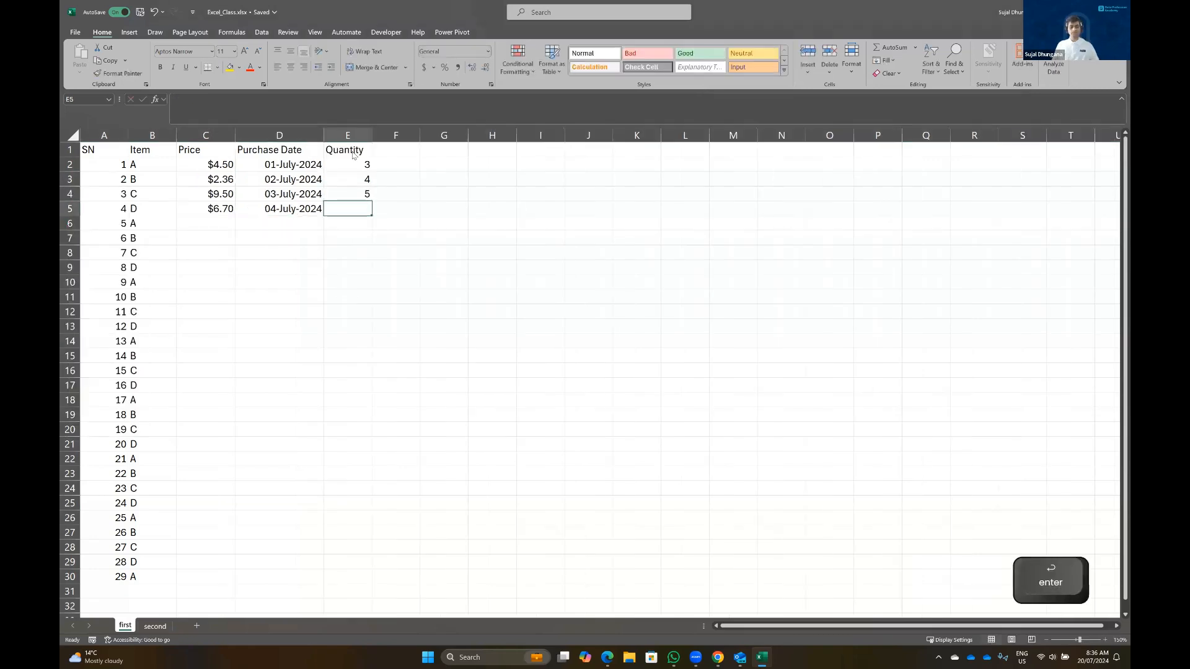
Add a Total Price header in F1 and widen column F to fit it
{"action": "type", "text": "Total P"}
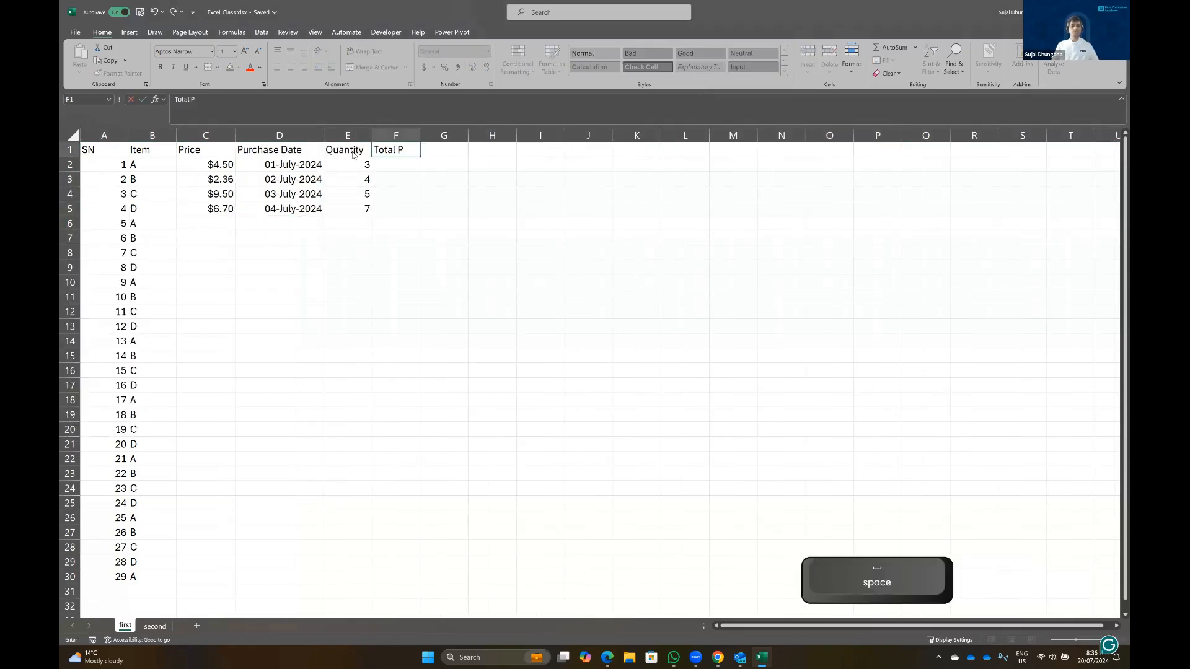
{"action": "type", "text": "rice"}
{"action": "key", "text": "Return"}
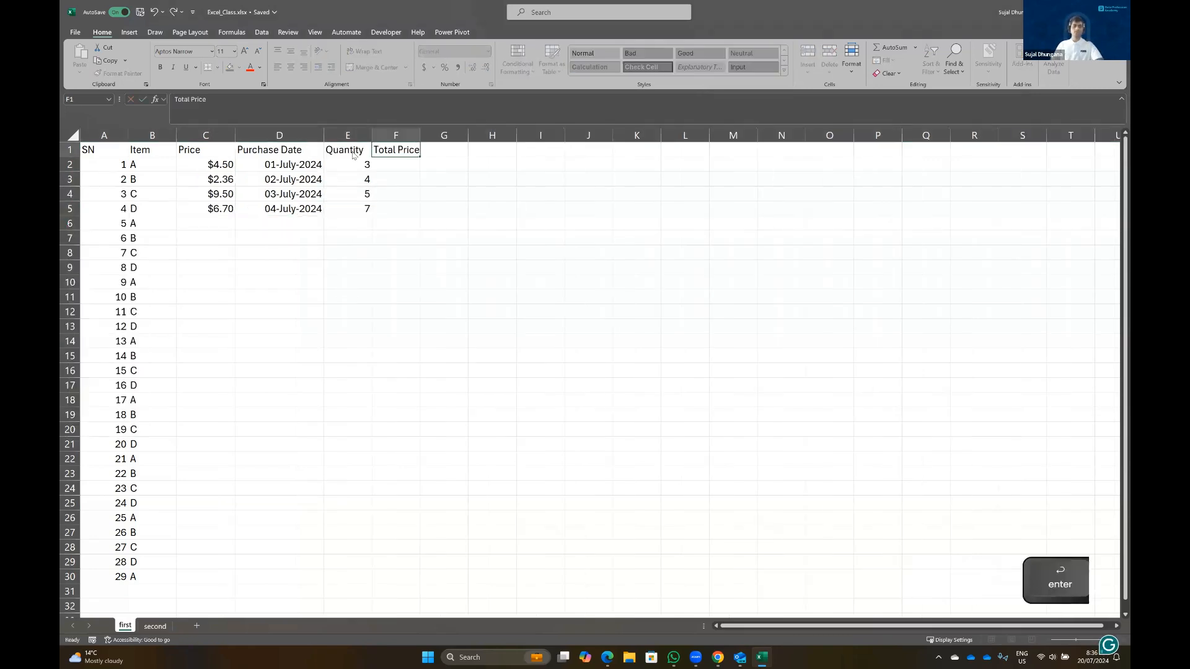
{"action": "left_click_drag", "start_coordinate": [421, 132], "coordinate": [448, 132]}
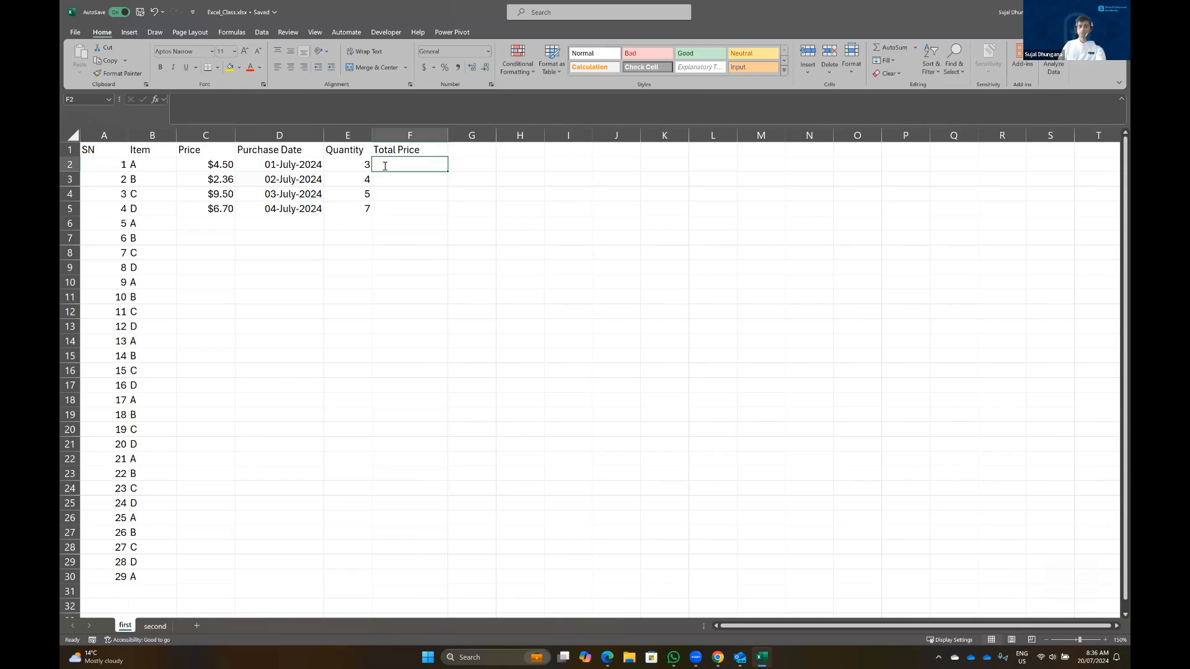
Enter =C2*E2 in F2 so the first Total Price shows $13.50
{"action": "type", "text": "="}
{"action": "left_click", "coordinate": [213, 165]}
{"action": "type", "text": "*"}
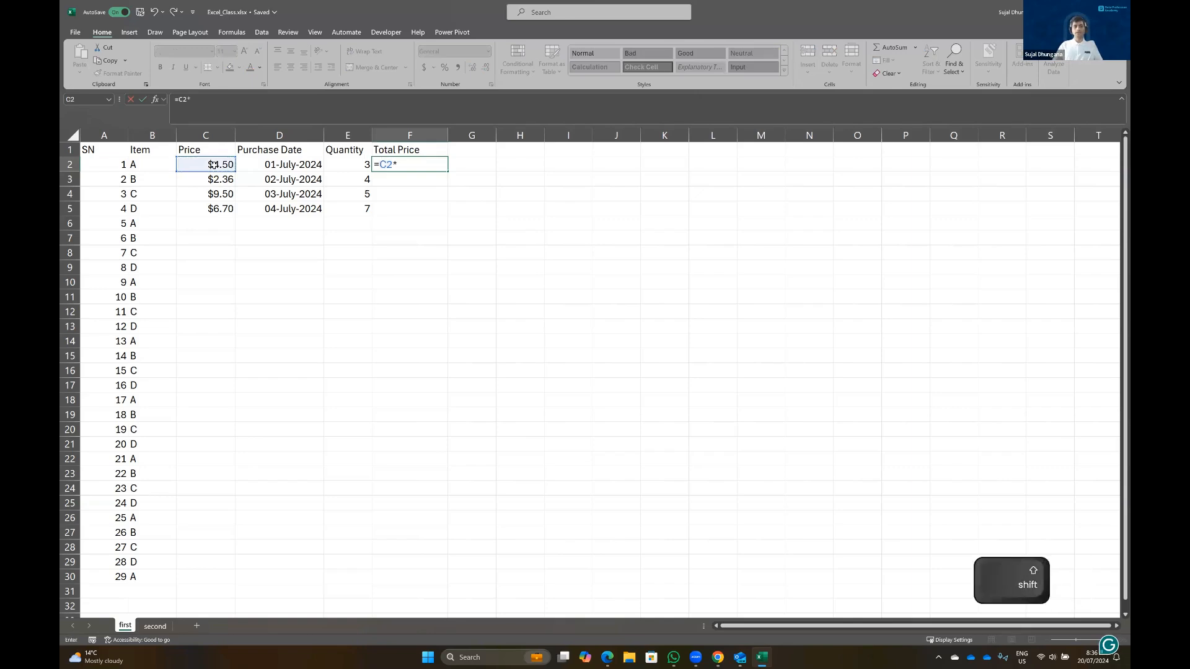
{"action": "left_click", "coordinate": [347, 162]}
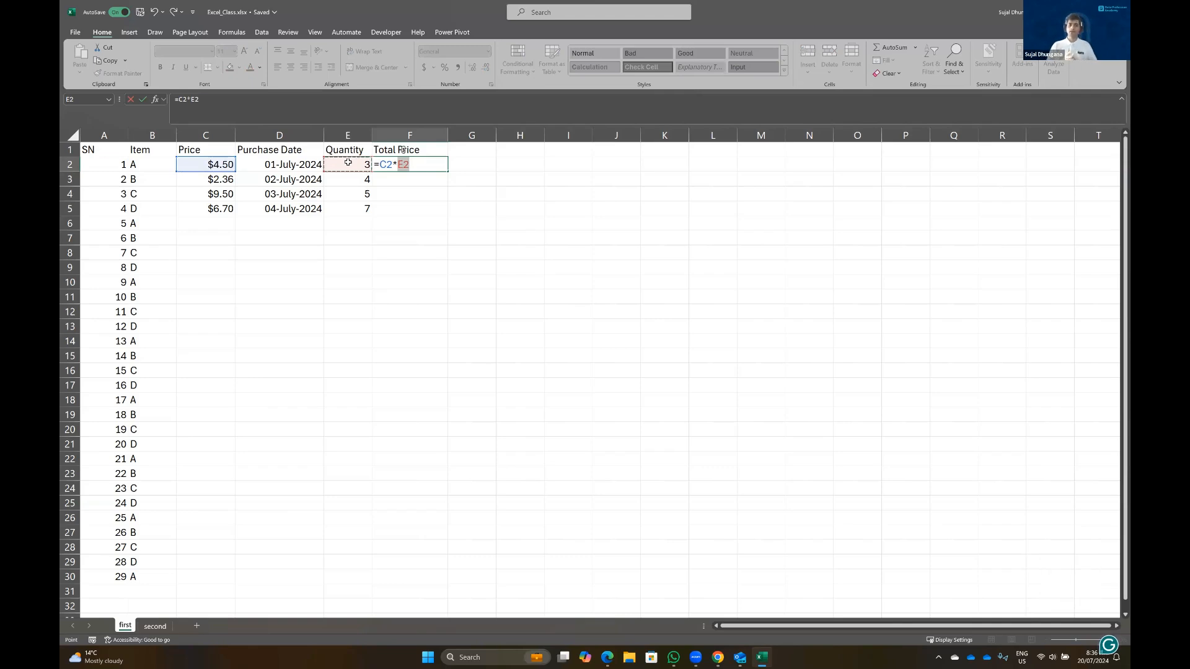
{"action": "key", "text": "BackSpace"}
{"action": "key", "text": "BackSpace"}
{"action": "key", "text": "BackSpace"}
{"action": "key", "text": "BackSpace"}
{"action": "key", "text": "BackSpace"}
{"action": "key", "text": "BackSpace"}
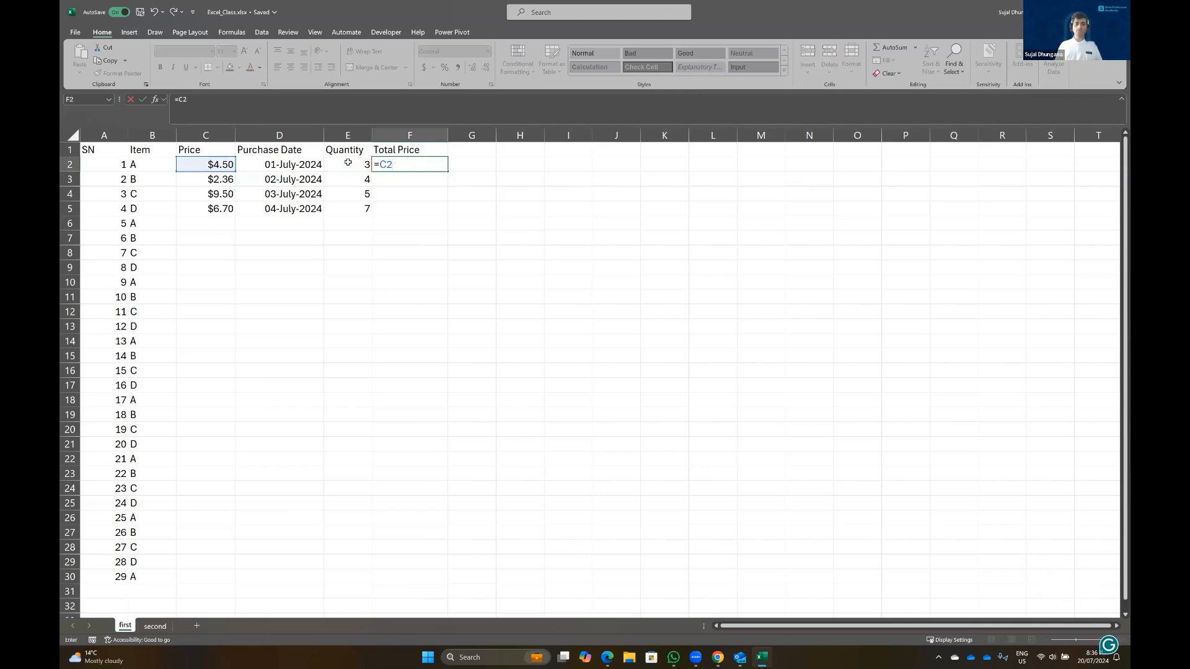
{"action": "type", "text": "="}
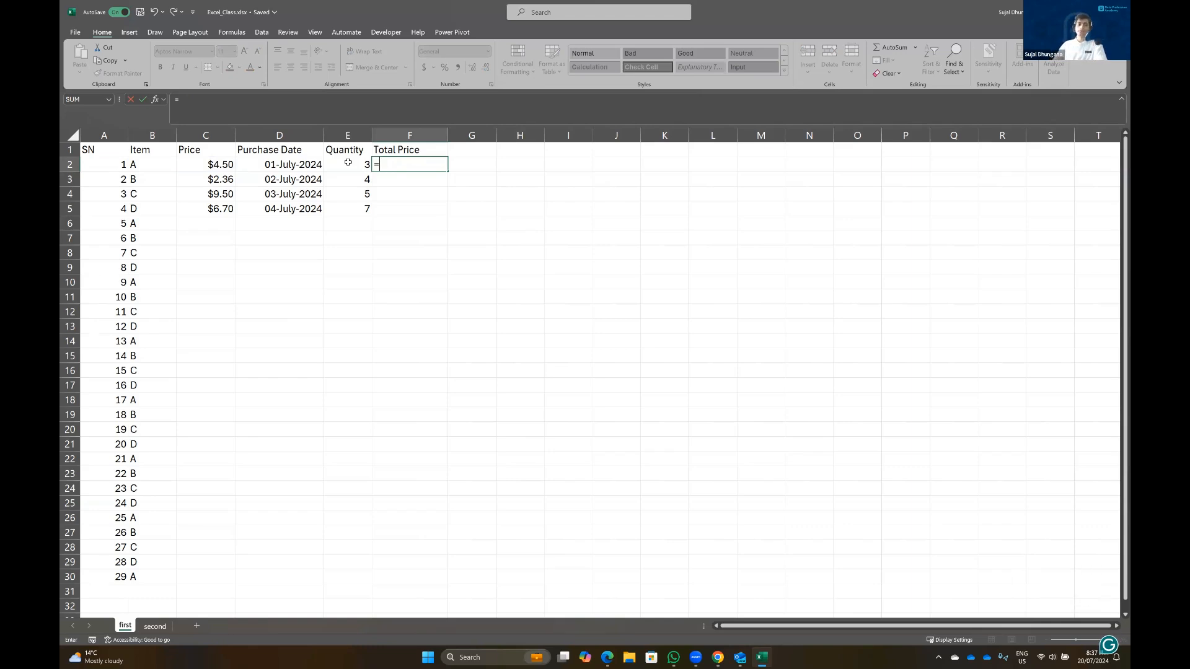
{"action": "left_click", "coordinate": [211, 164]}
{"action": "type", "text": "*"}
{"action": "left_click", "coordinate": [351, 163]}
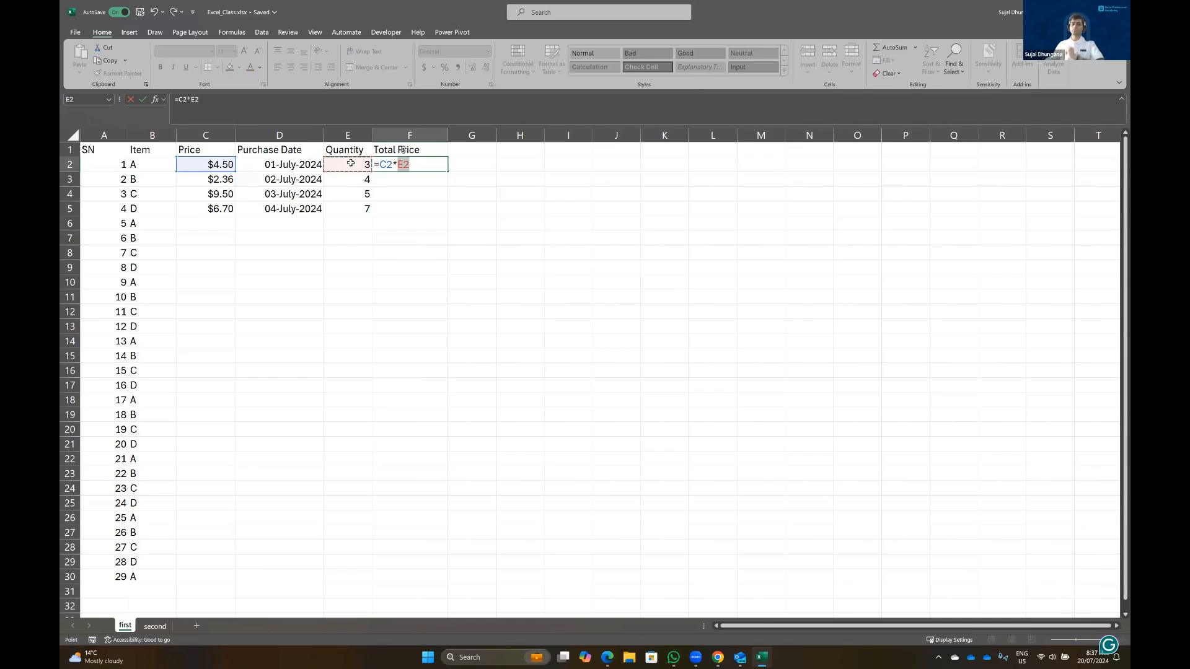
{"action": "key", "text": "Return"}
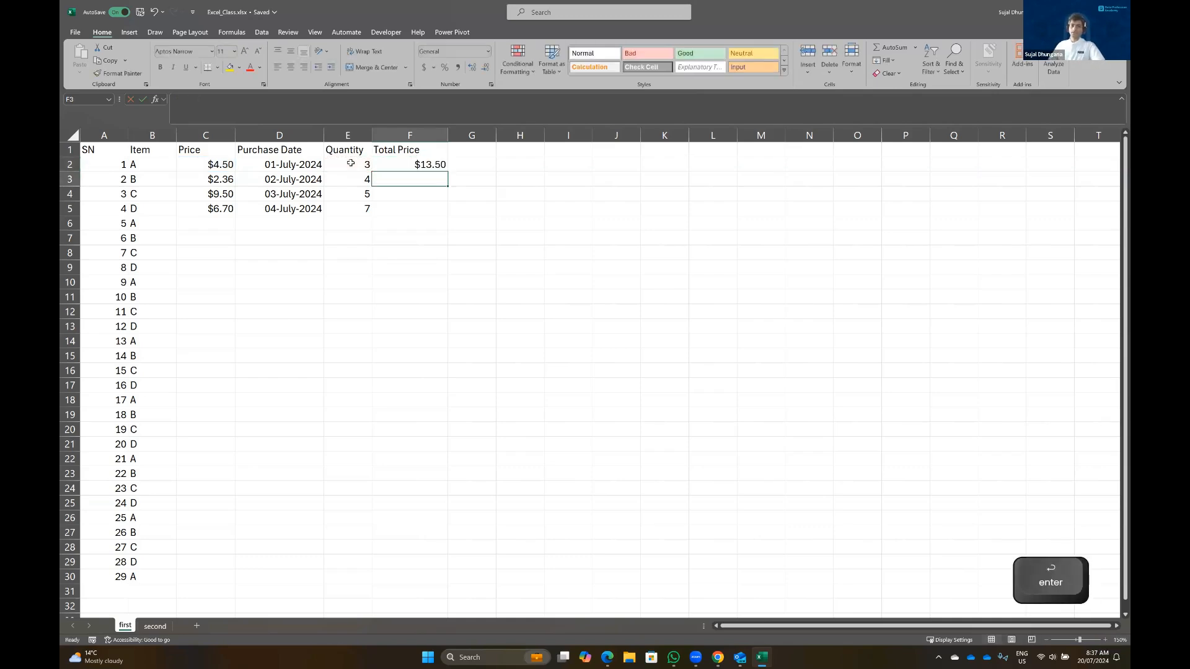
{"action": "left_click", "coordinate": [401, 166]}
Enter =C3*E3 in F3, then clear it and return to F2
{"action": "left_click", "coordinate": [402, 181]}
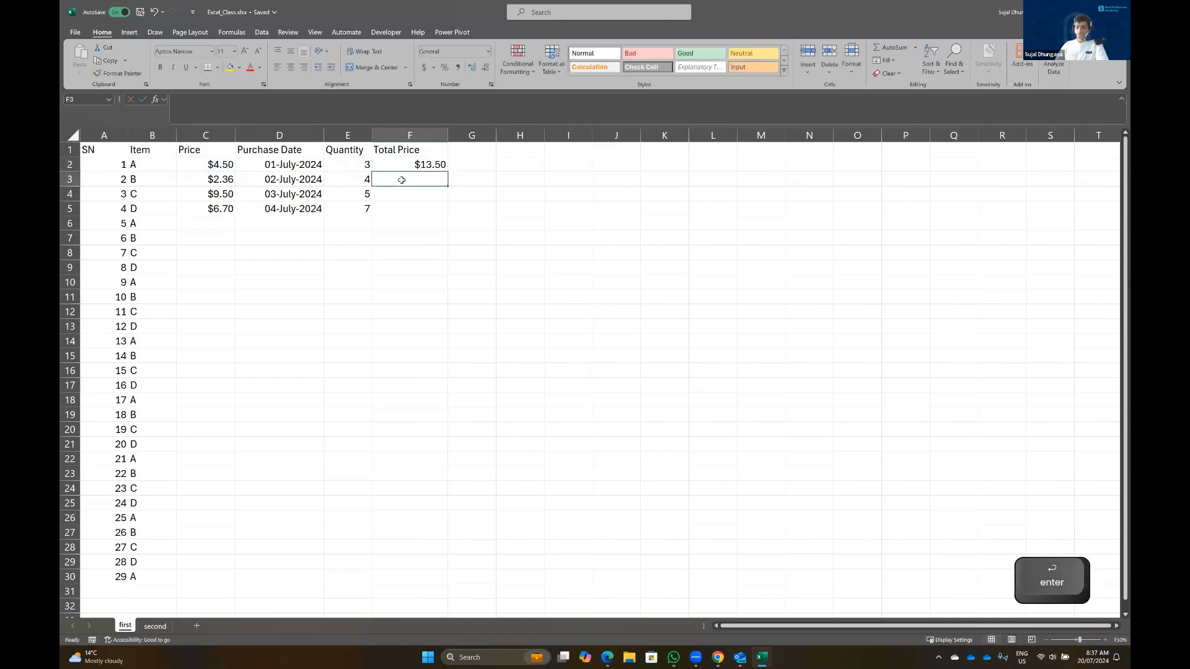
{"action": "type", "text": "="}
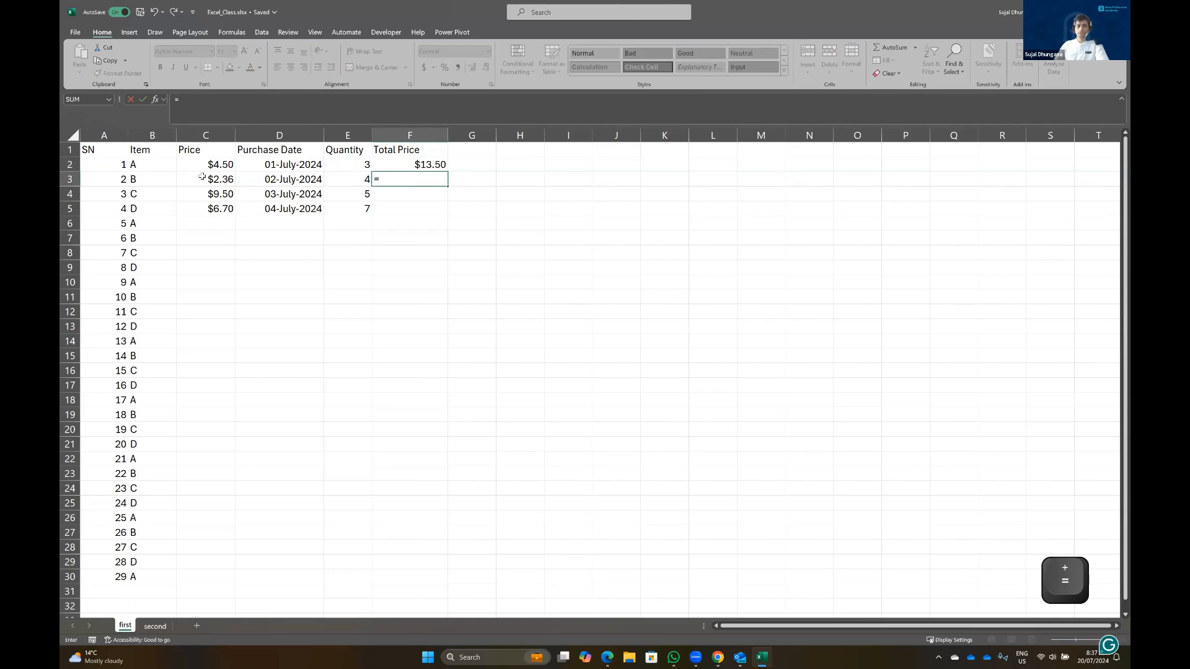
{"action": "left_click", "coordinate": [215, 179]}
{"action": "type", "text": "*"}
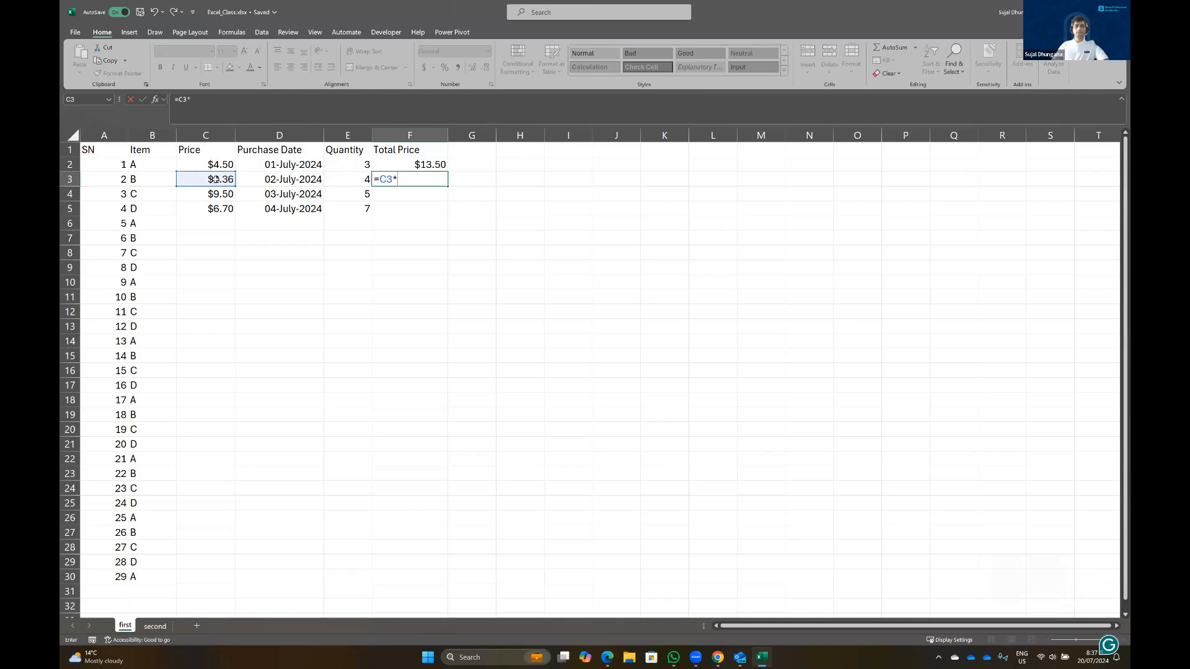
{"action": "left_click", "coordinate": [338, 178]}
{"action": "key", "text": "Return"}
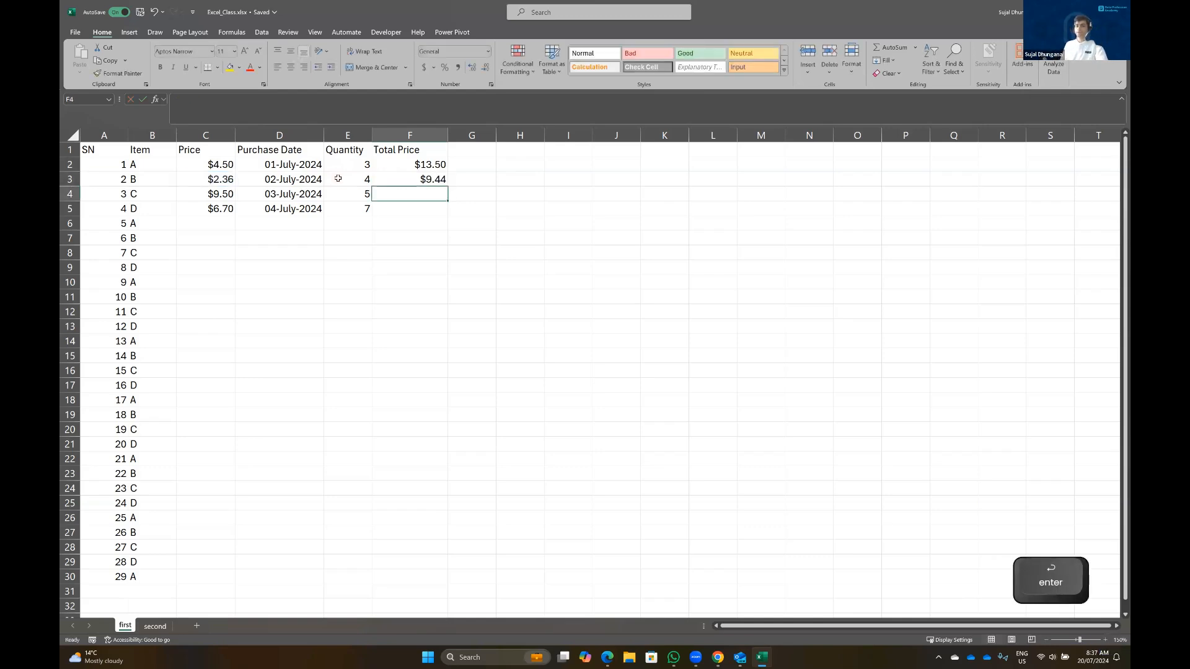
{"action": "key", "text": "Up"}
{"action": "key", "text": "BackSpace"}
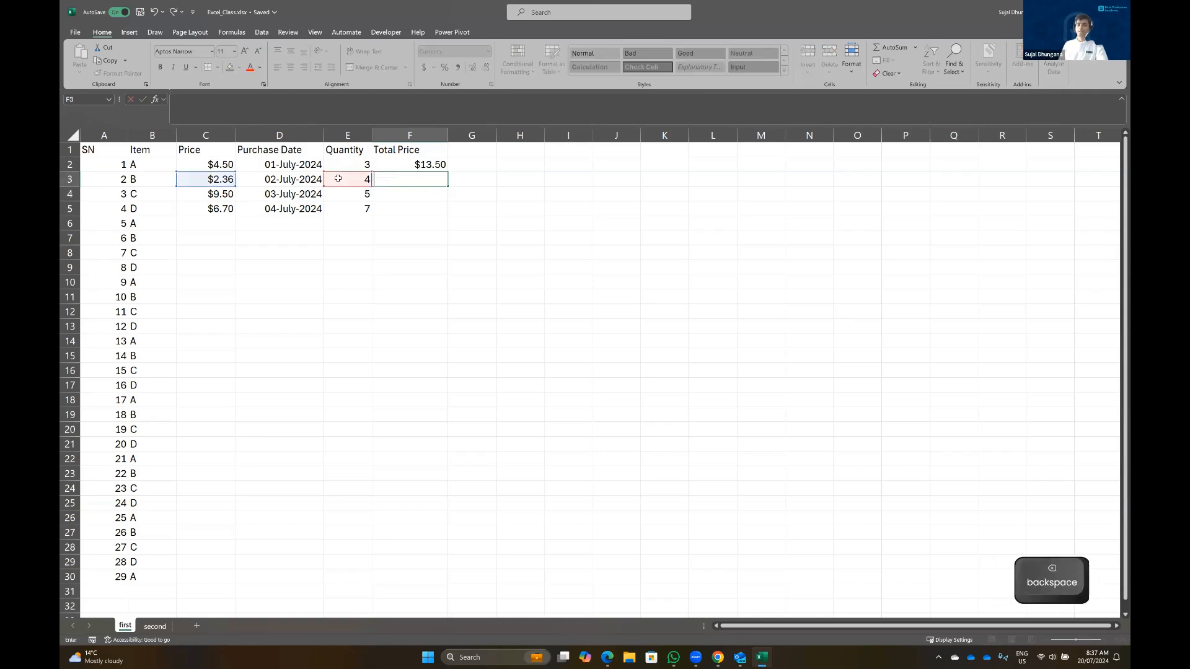
{"action": "key", "text": "Up"}
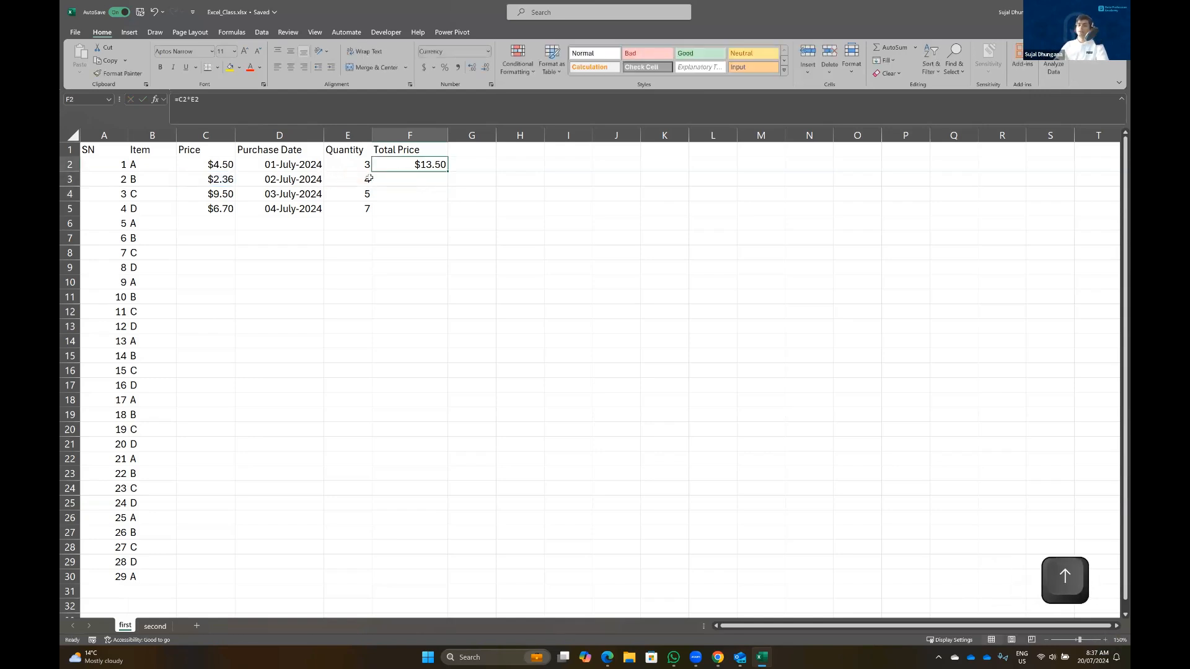
Fill the Total Price formula down to F5 ($9.44, $47.50, $46.90) and check each formula
{"action": "double_click", "coordinate": [448, 171]}
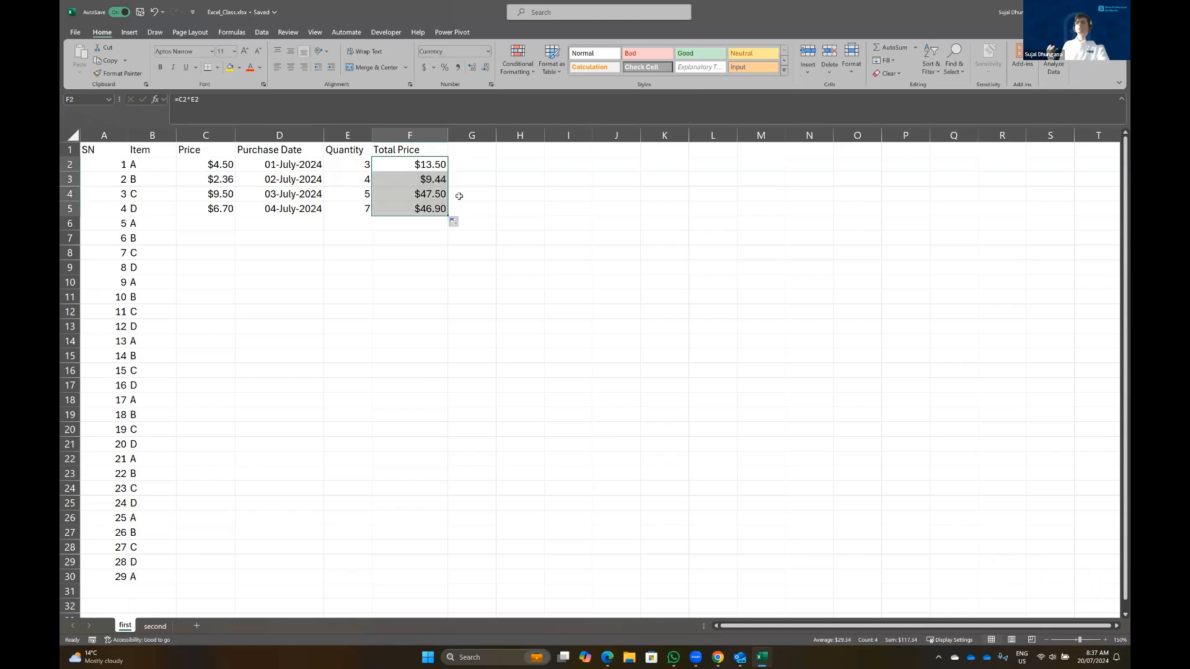
{"action": "left_click", "coordinate": [430, 165]}
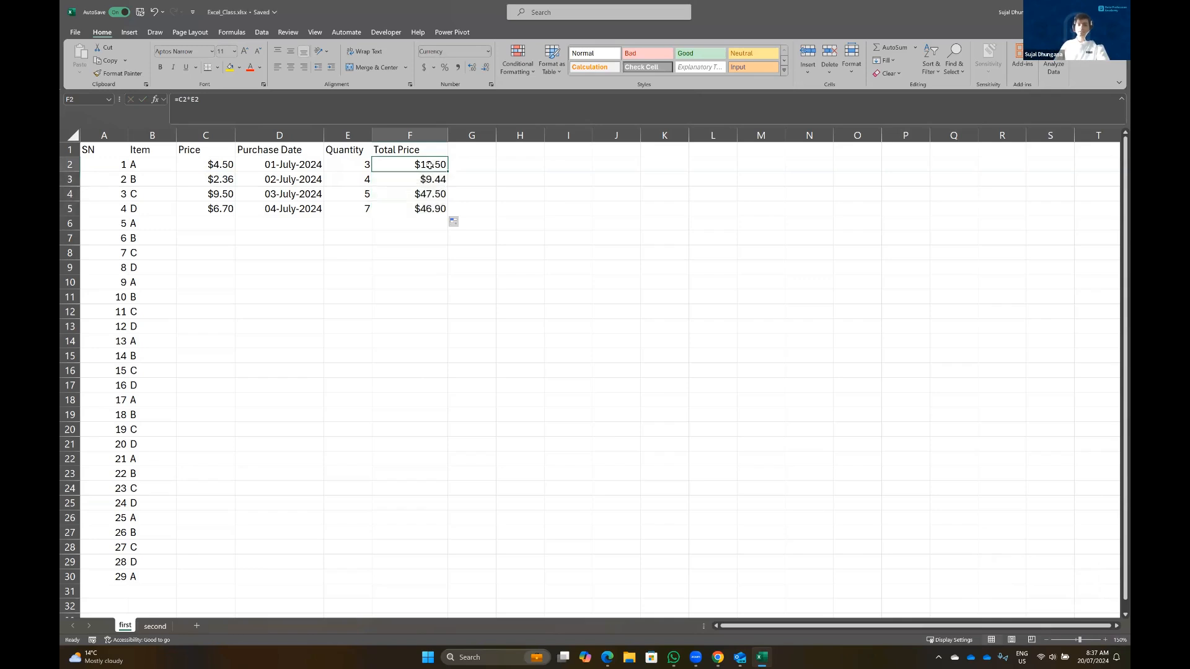
{"action": "key", "text": "F2"}
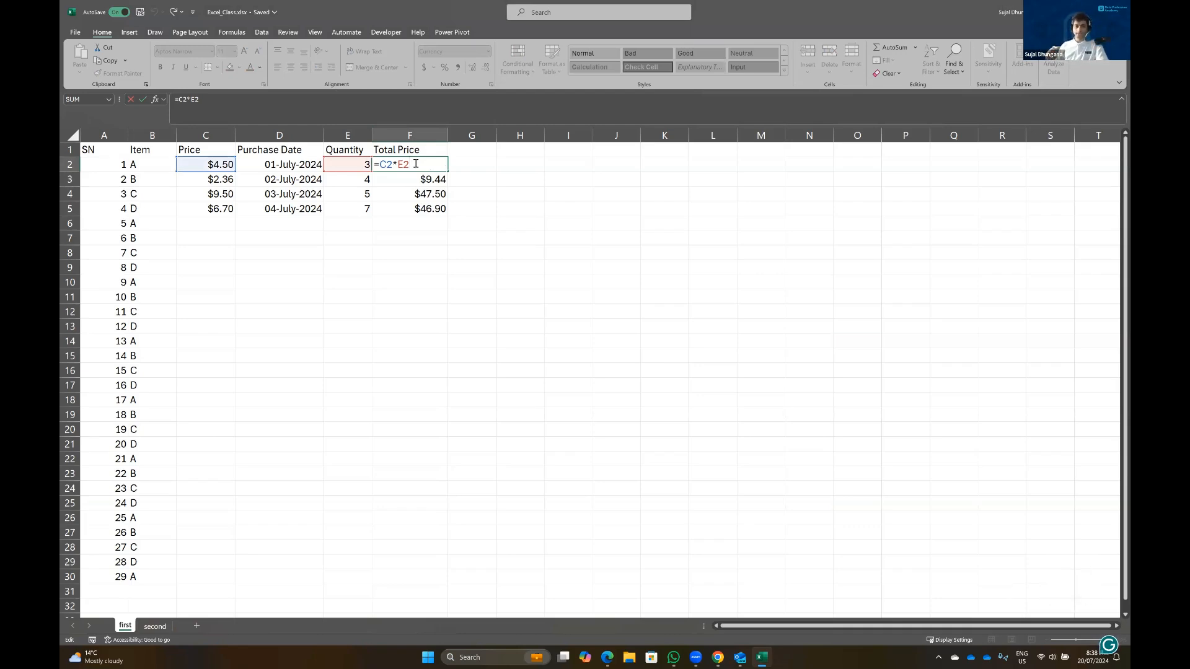
{"action": "key", "text": "Down"}
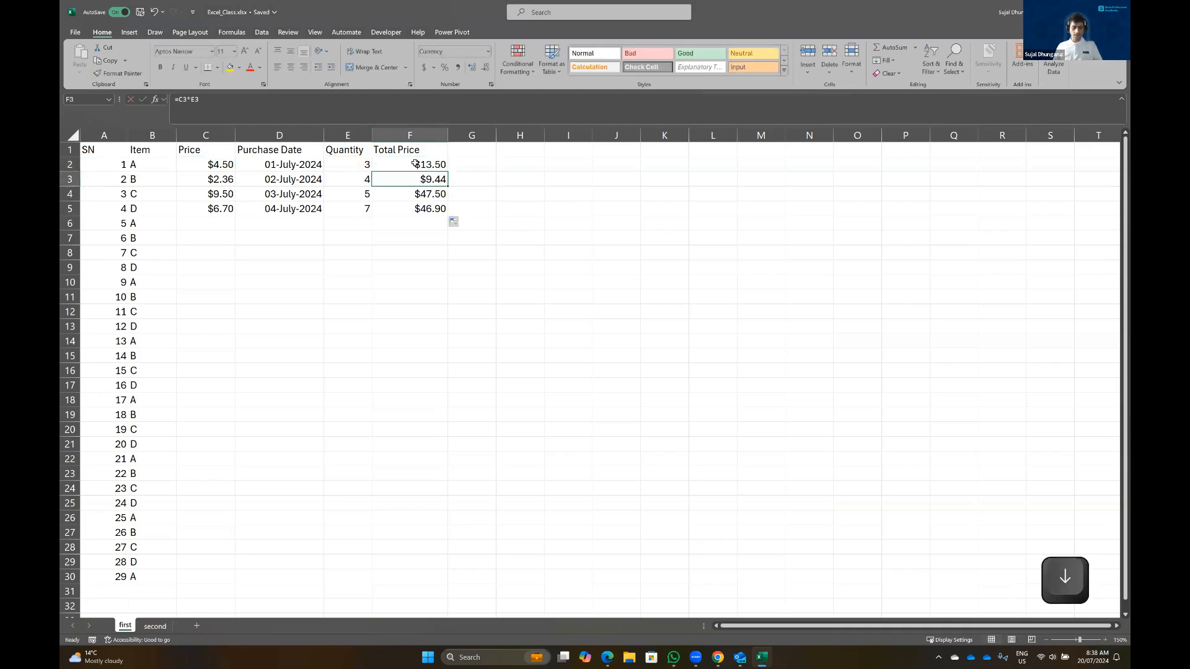
{"action": "key", "text": "F2"}
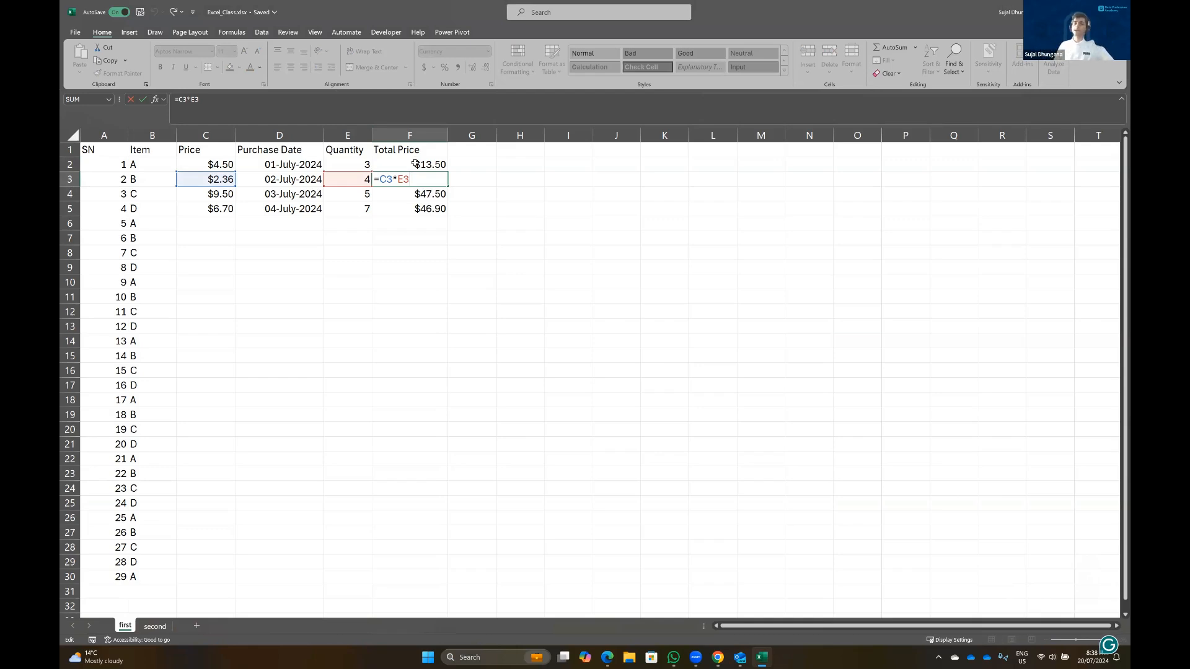
{"action": "key", "text": "ctrl+Return"}
{"action": "key", "text": "Down"}
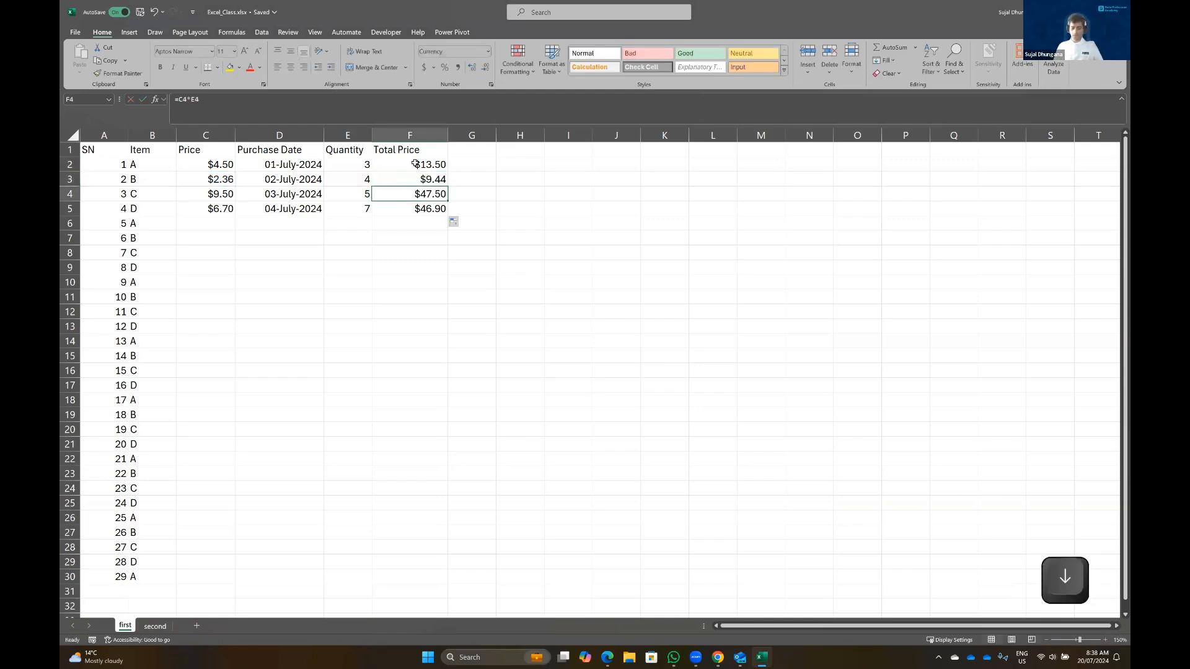
{"action": "key", "text": "F2"}
{"action": "key", "text": "ctrl+Return"}
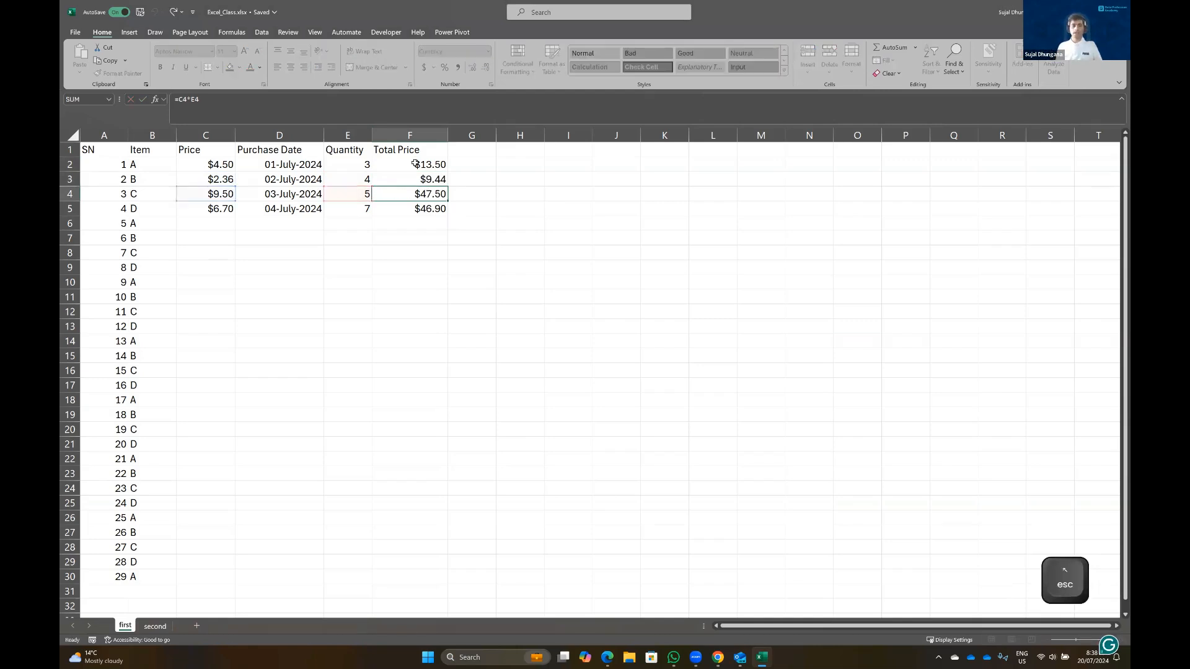
{"action": "key", "text": "Down"}
{"action": "key", "text": "F2"}
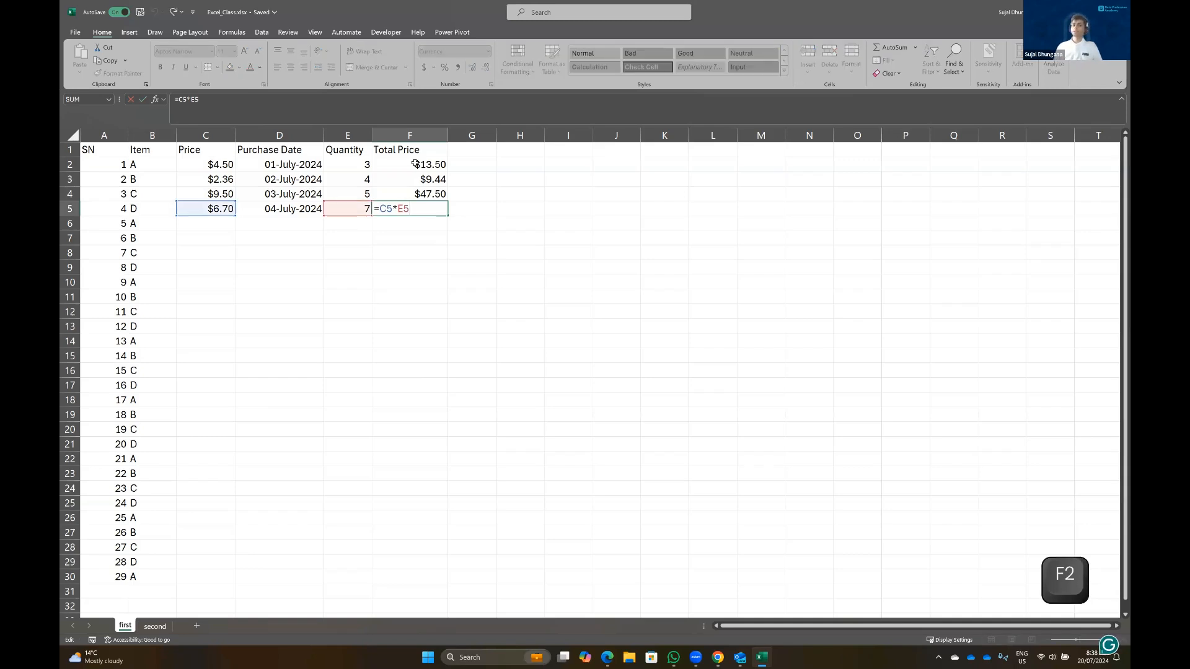
{"action": "key", "text": "Escape"}
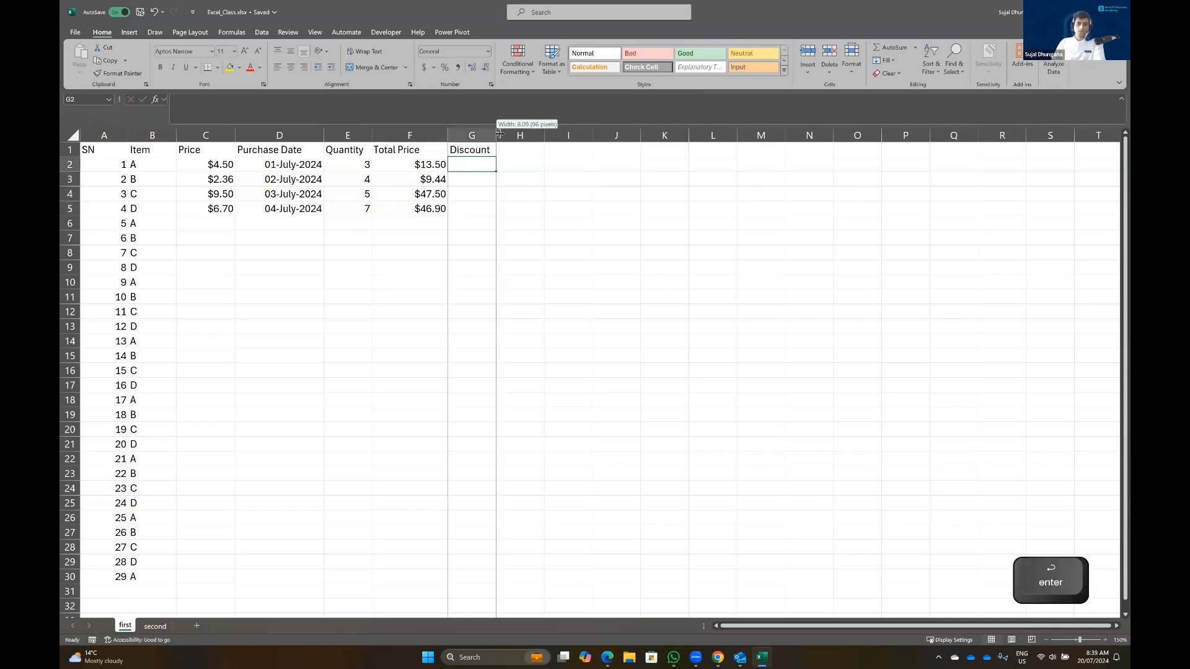
Add a Discount label in N1 with 0.2 in O1, widening columns G and O
{"action": "left_click_drag", "start_coordinate": [497, 135], "coordinate": [512, 135]}
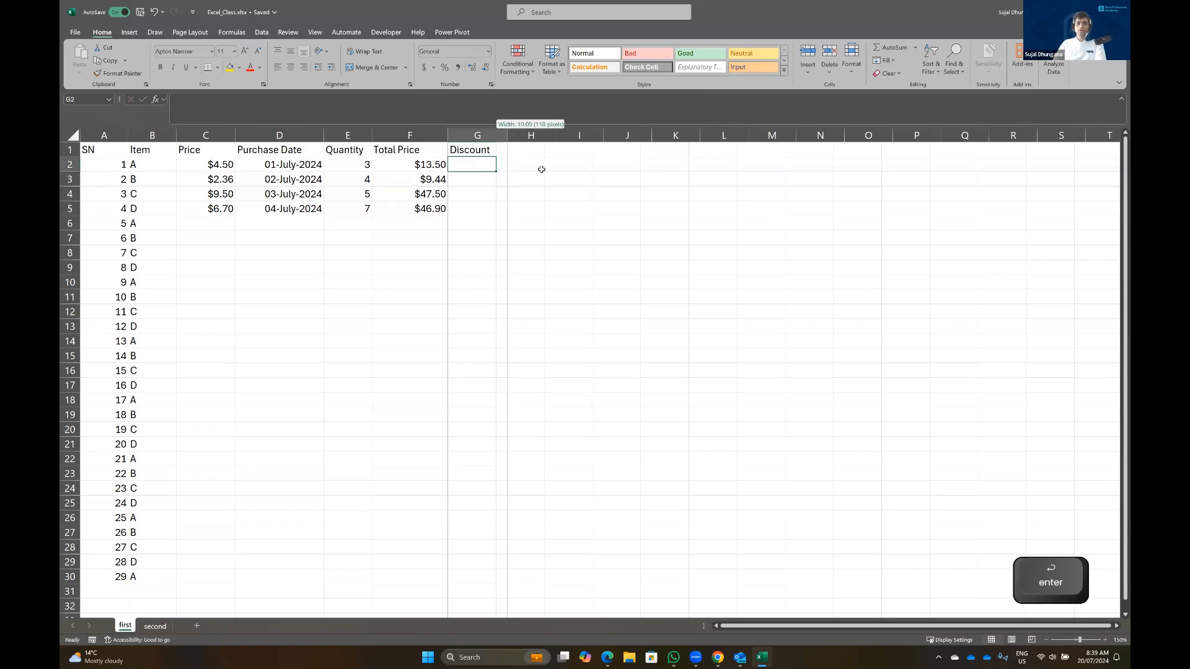
{"action": "left_click", "coordinate": [820, 150]}
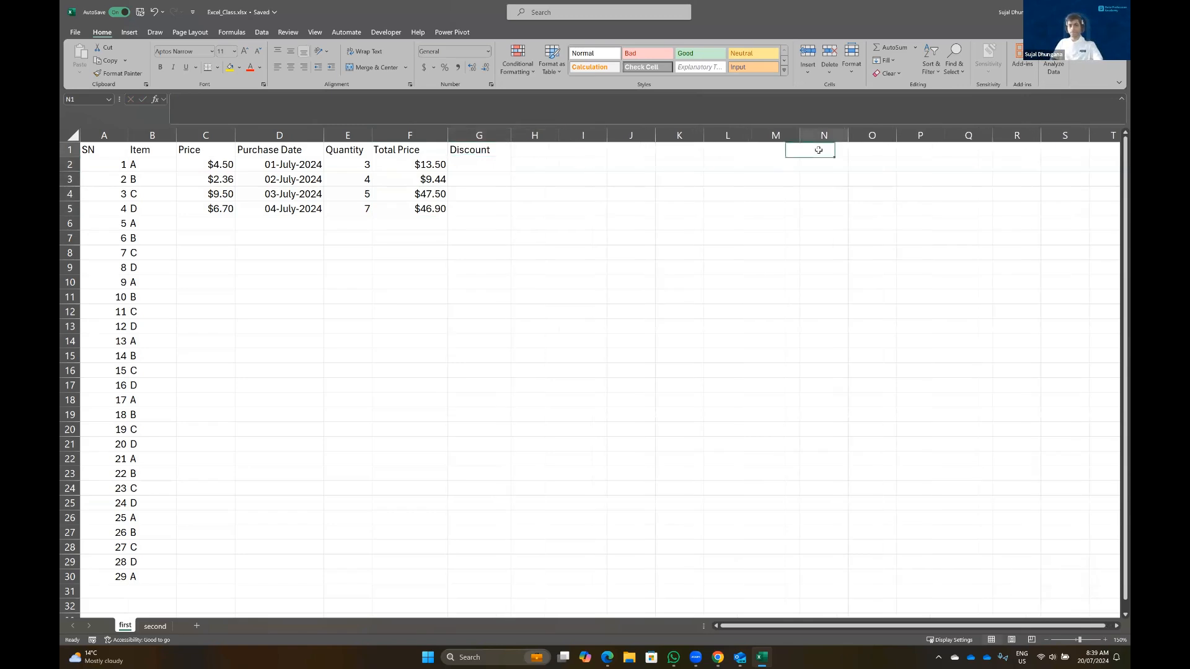
{"action": "type", "text": "Discount"}
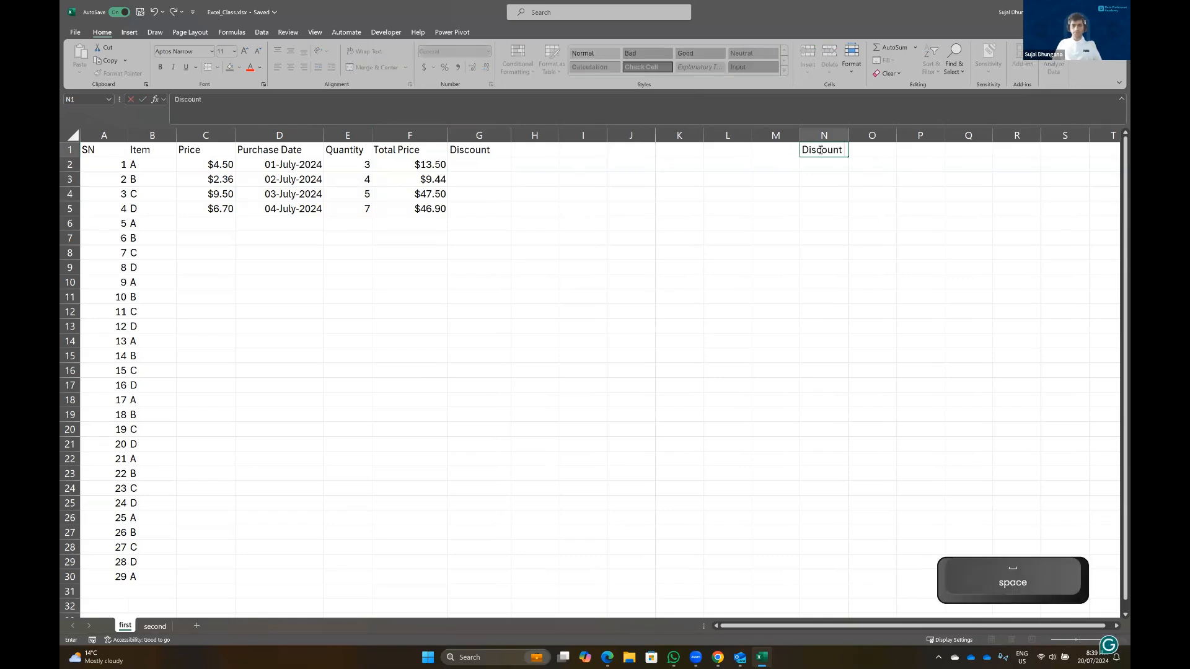
{"action": "key", "text": "Right"}
{"action": "type", "text": "0.2"}
{"action": "key", "text": "Return"}
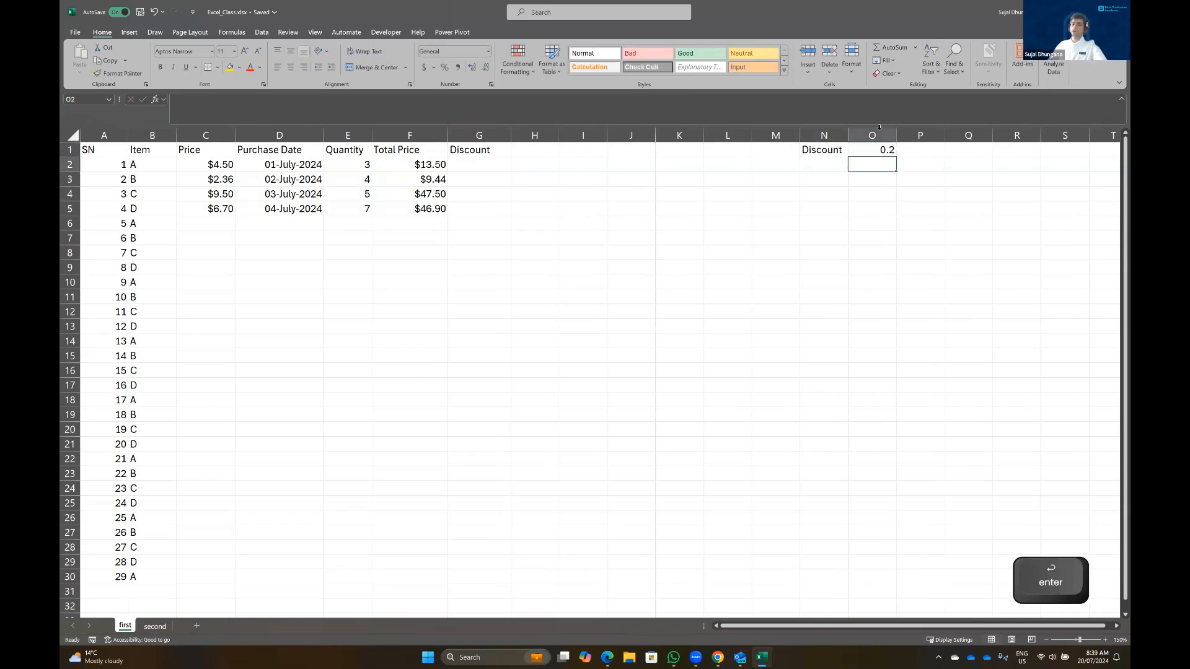
{"action": "left_click_drag", "start_coordinate": [896, 135], "coordinate": [906, 139]}
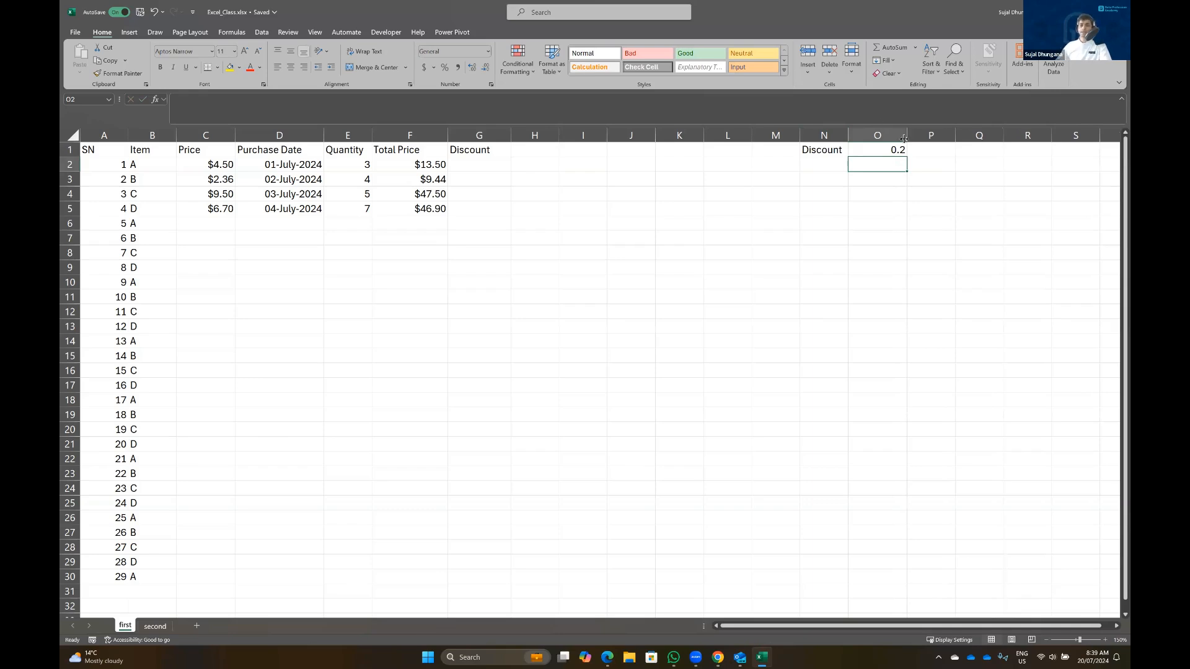
Apply Percent Style to O1 so the discount rate shows 20%
{"action": "left_click", "coordinate": [879, 149]}
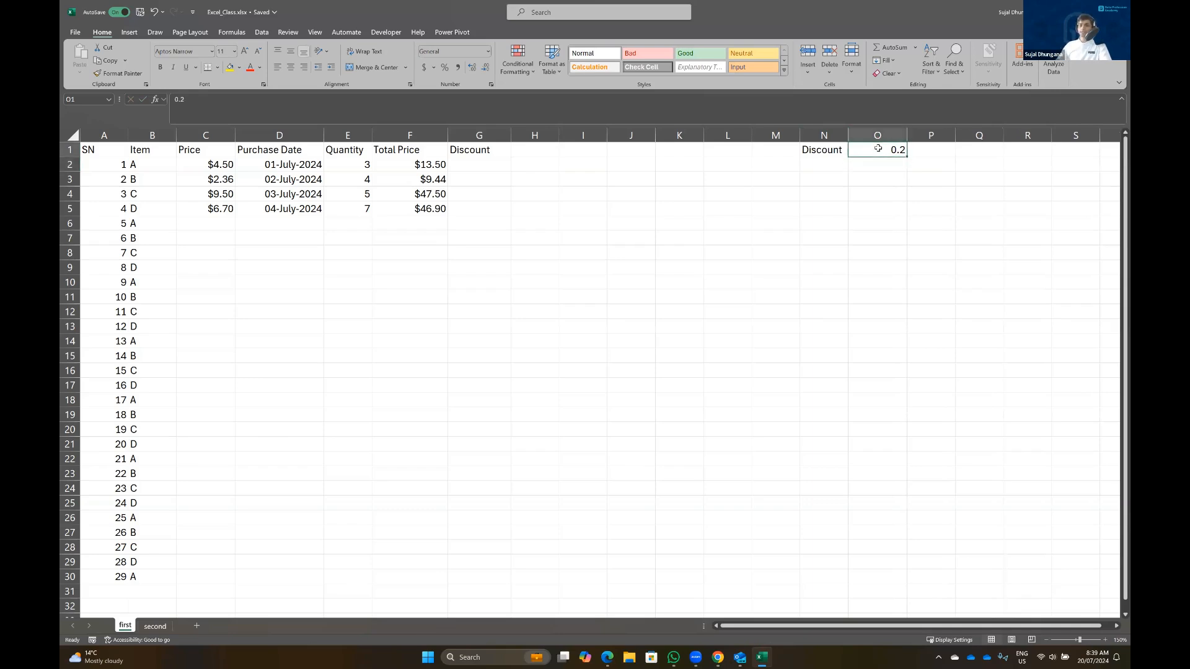
{"action": "left_click", "coordinate": [445, 68]}
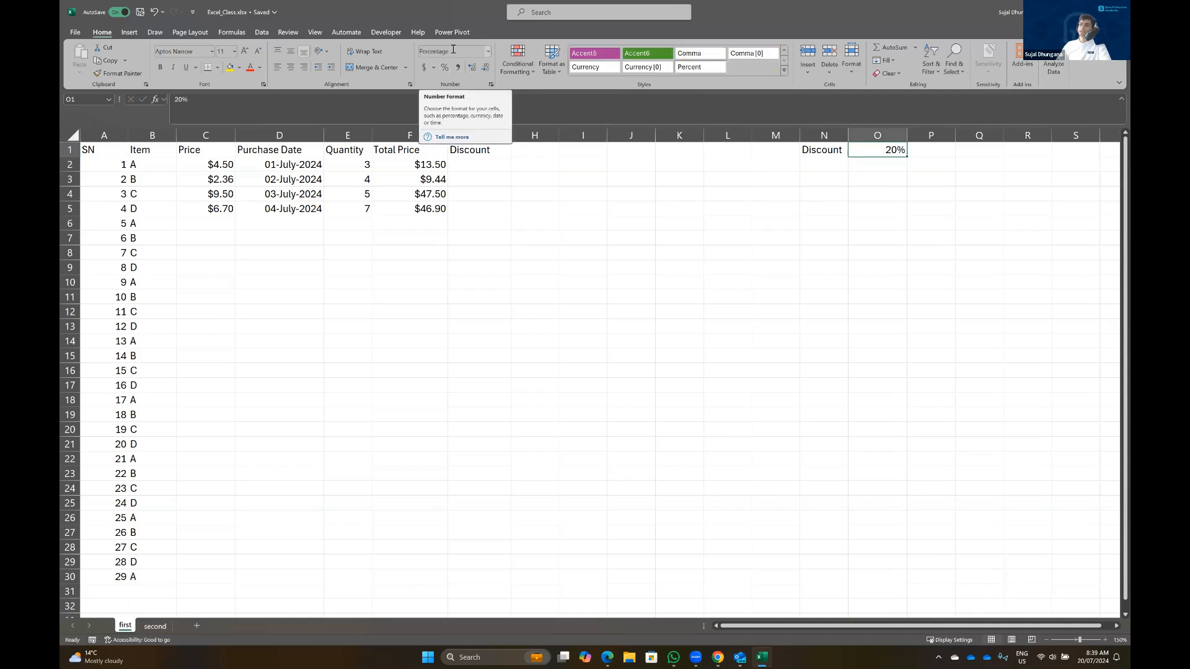
{"action": "left_click", "coordinate": [892, 177]}
{"action": "left_click", "coordinate": [881, 150]}
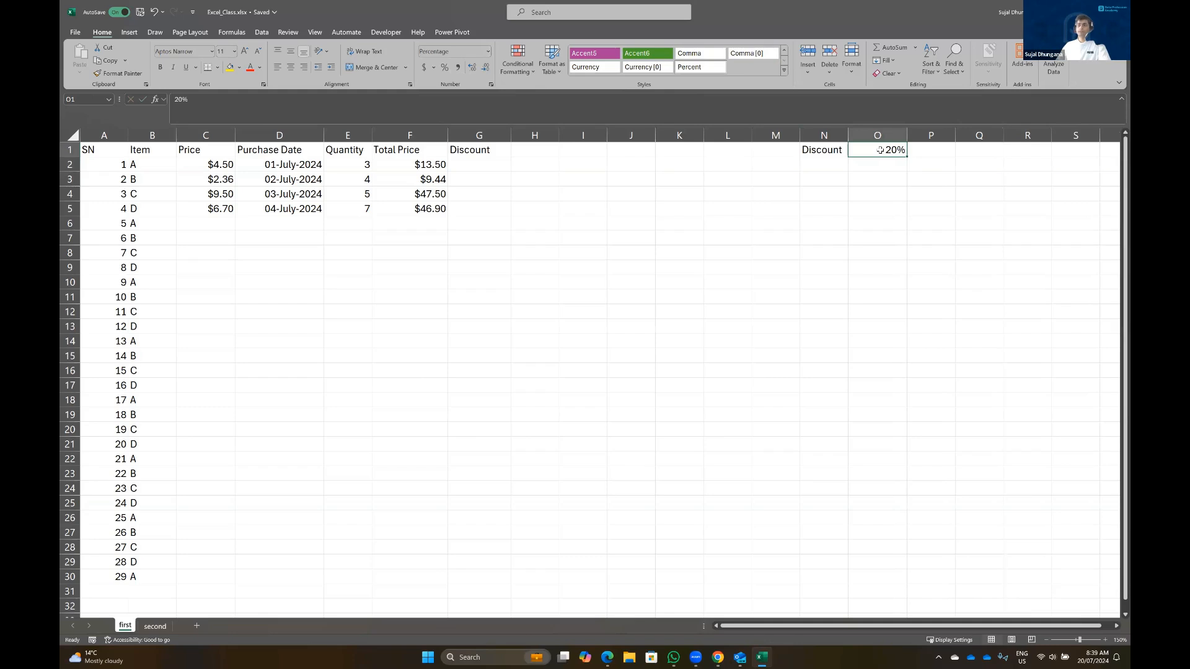
Rename the G1 heading to Discount Price and widen column G
{"action": "left_click", "coordinate": [469, 149]}
{"action": "type", "text": "Discount Price"}
{"action": "key", "text": "Return"}
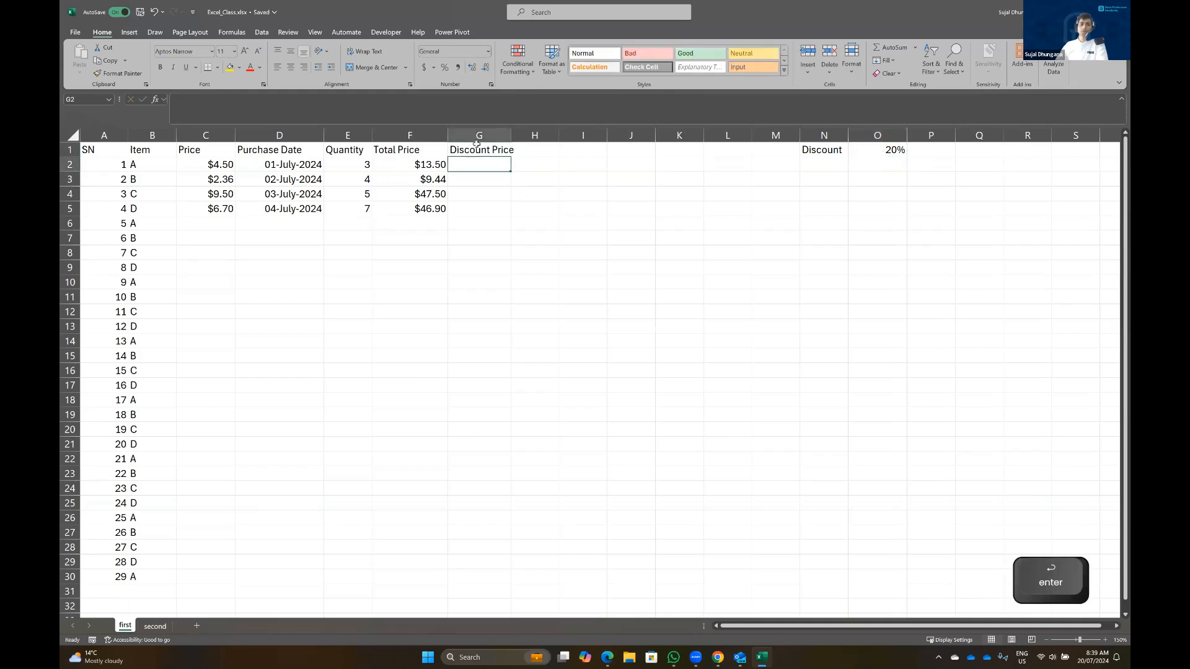
{"action": "left_click_drag", "start_coordinate": [511, 135], "coordinate": [521, 135]}
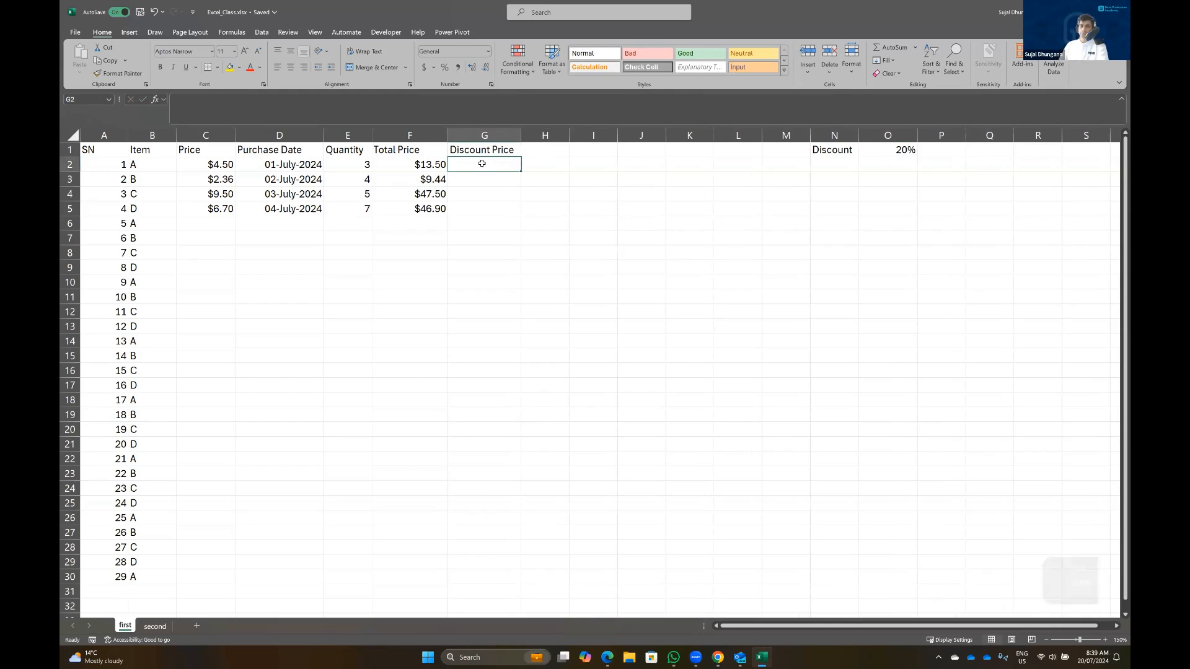
Enter =F2*O1 in G2 ($2.70) and drag it down to G5
{"action": "type", "text": "="}
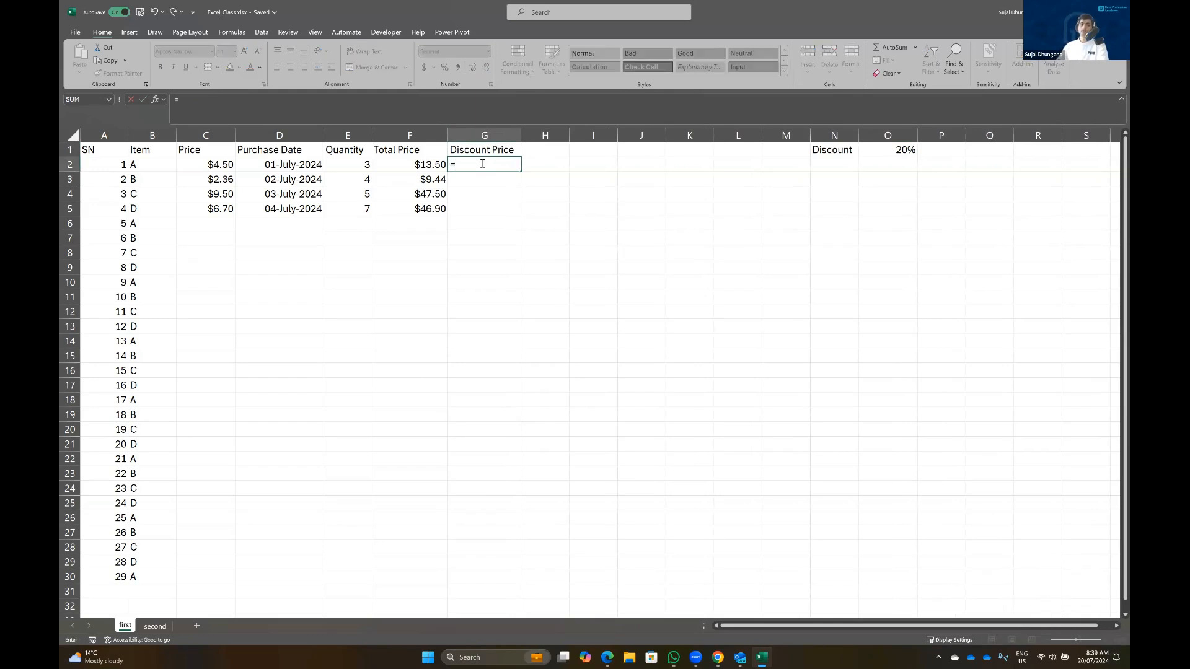
{"action": "left_click", "coordinate": [408, 164]}
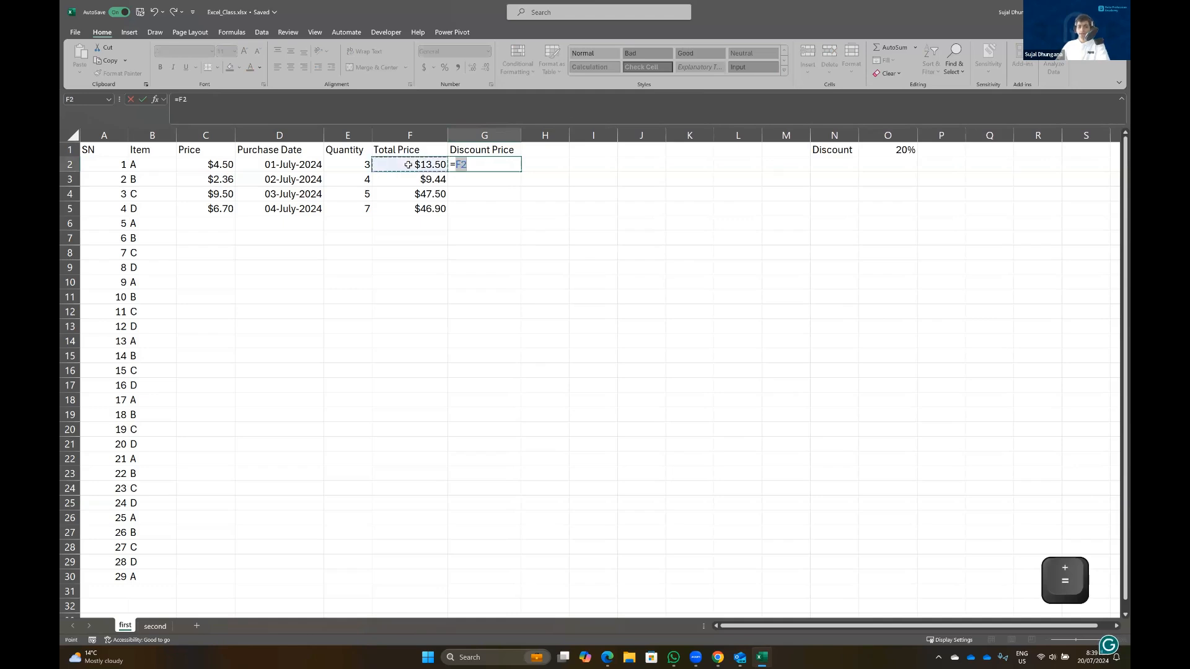
{"action": "type", "text": "*"}
{"action": "left_click", "coordinate": [899, 149]}
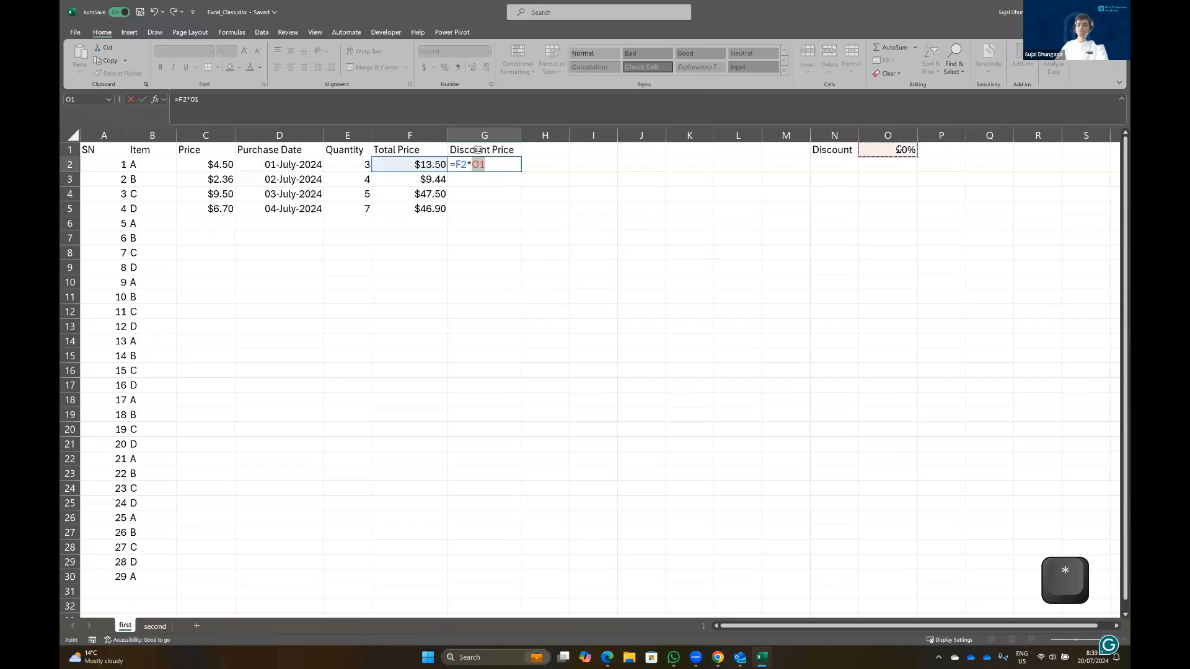
{"action": "key", "text": "Return"}
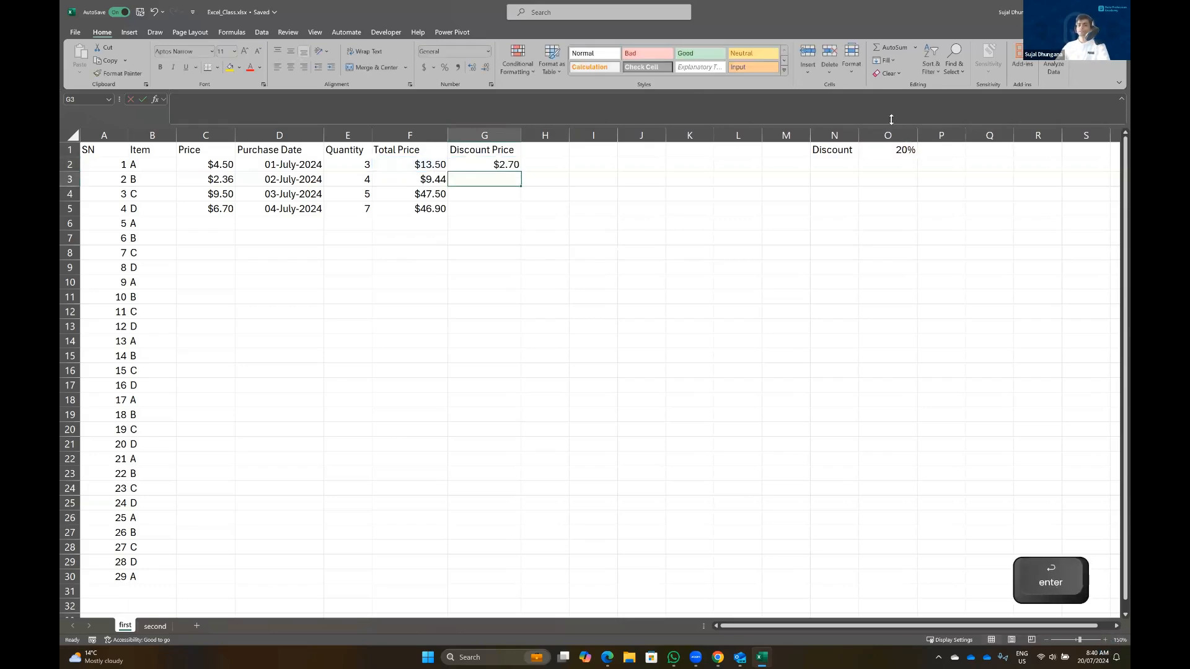
{"action": "left_click", "coordinate": [484, 164]}
{"action": "key", "text": "F2"}
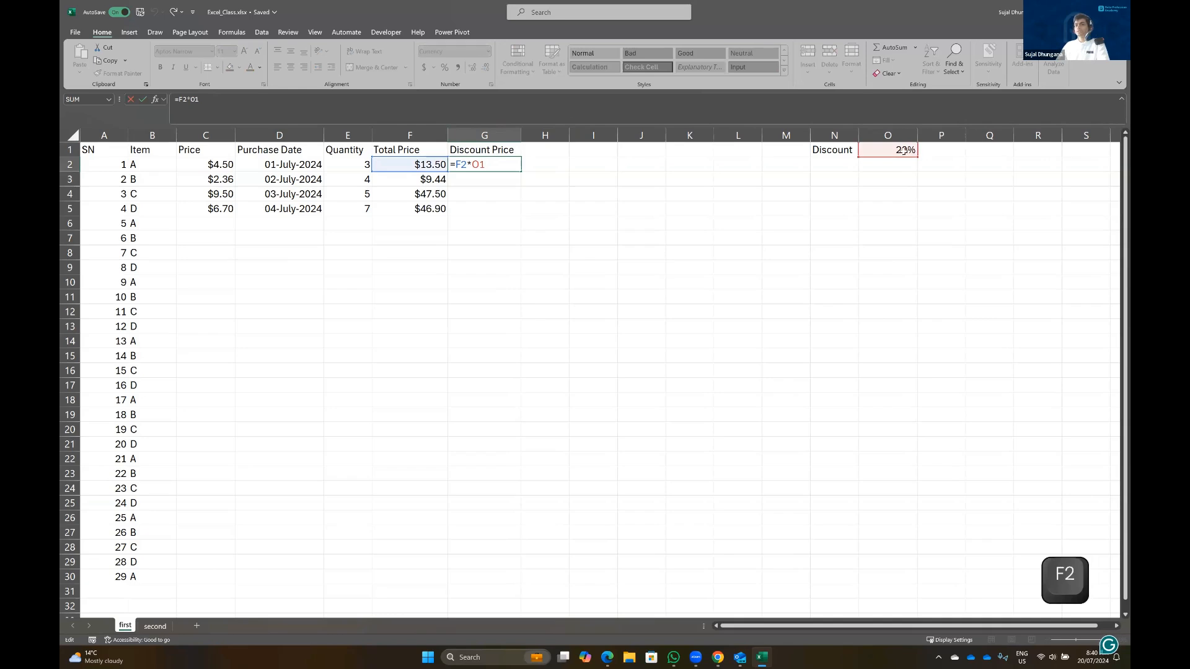
{"action": "key", "text": "Return"}
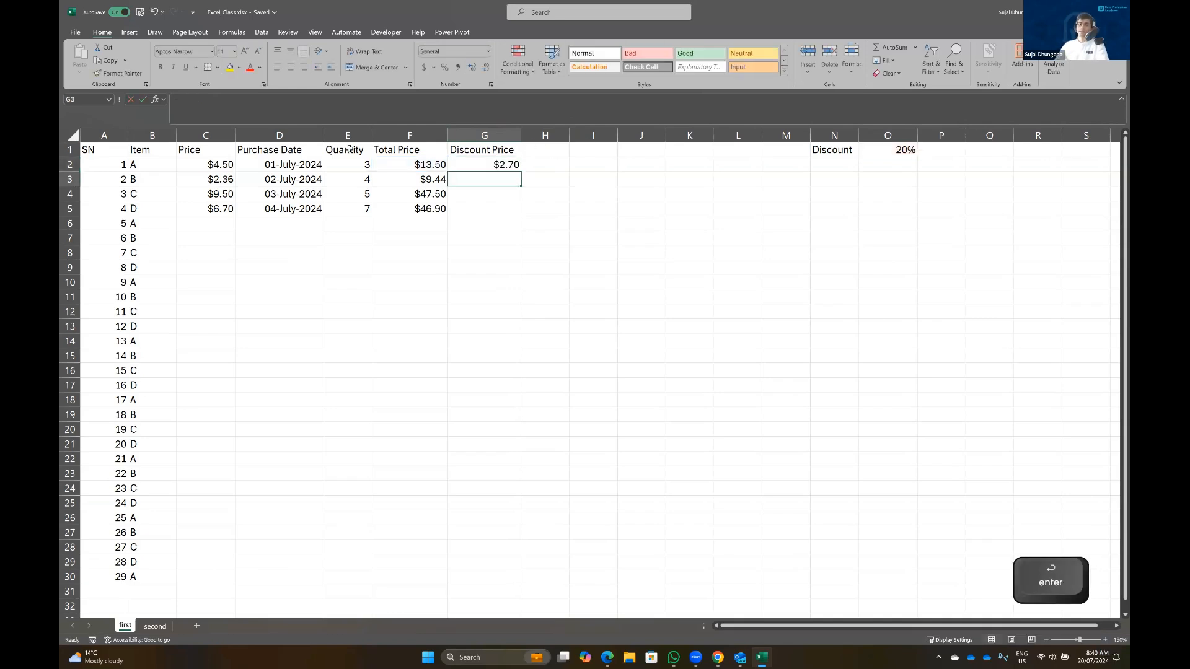
{"action": "left_click", "coordinate": [471, 164]}
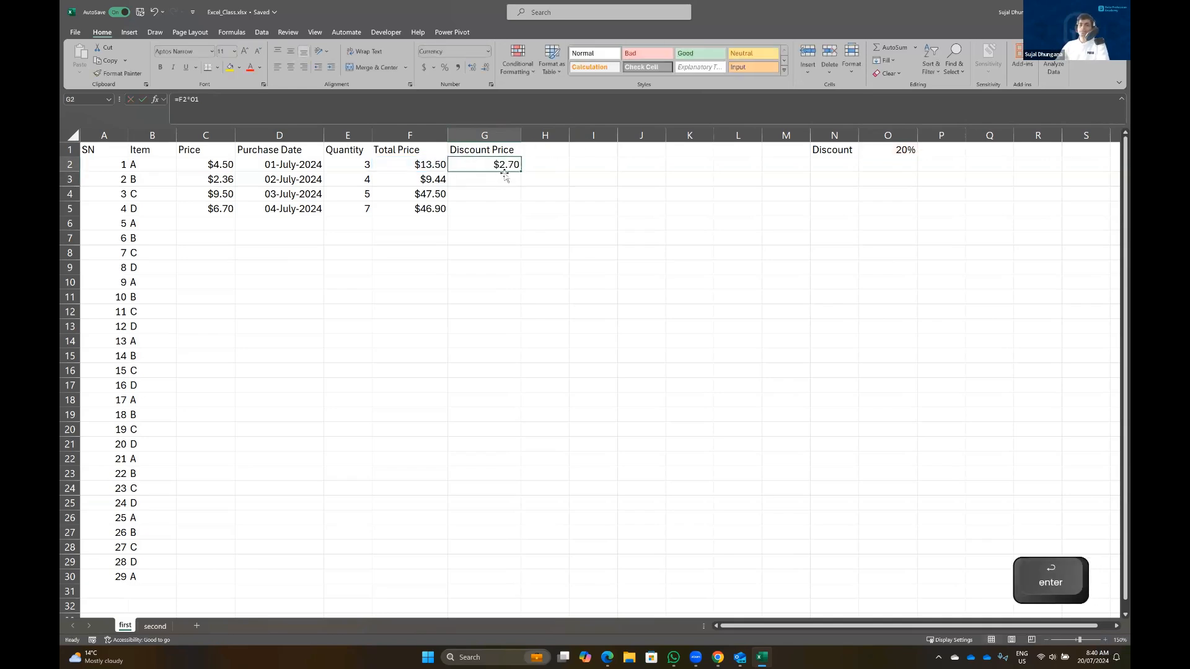
{"action": "left_click_drag", "start_coordinate": [522, 171], "coordinate": [520, 212]}
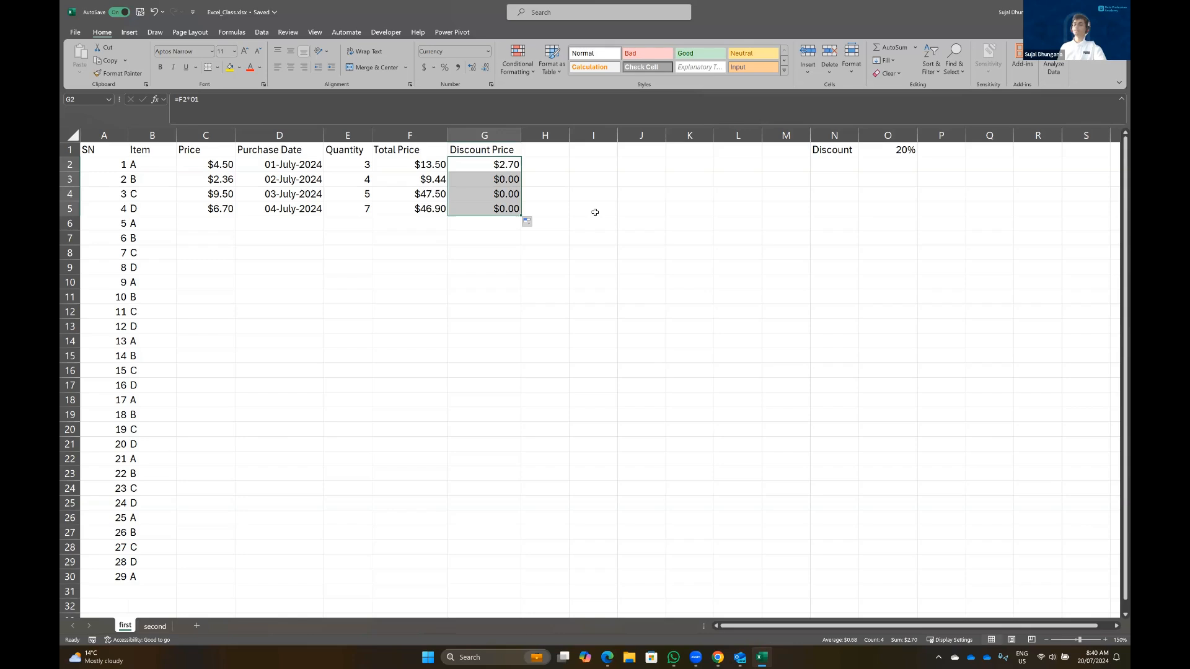
{"action": "left_click", "coordinate": [489, 184]}
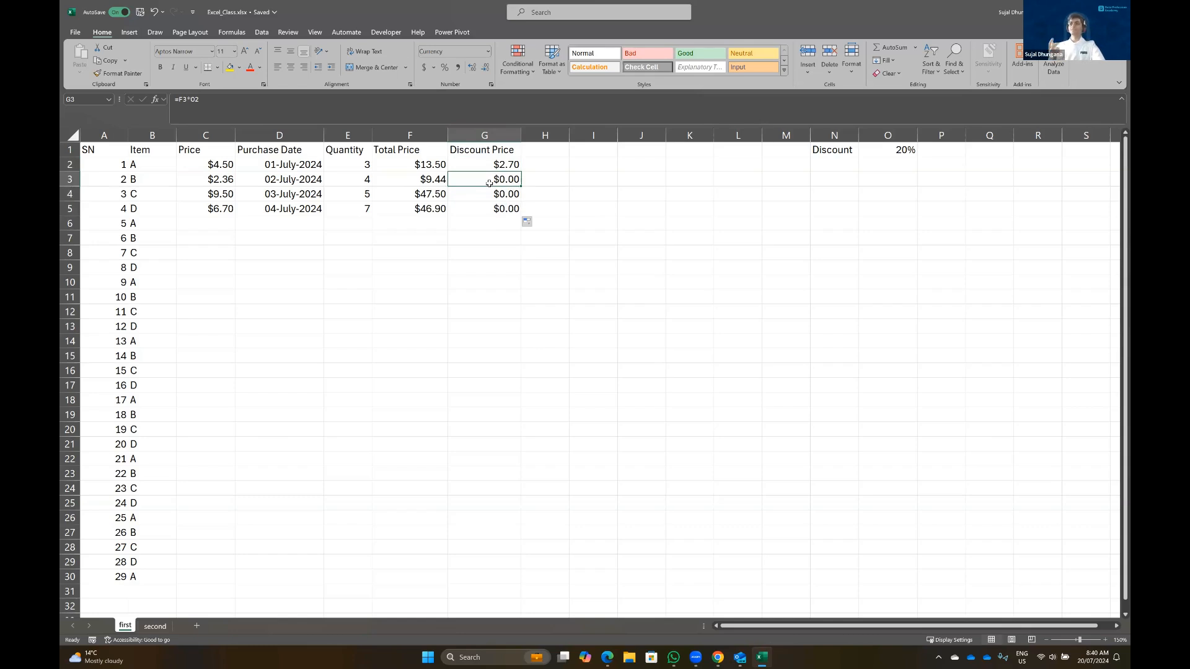
{"action": "key", "text": "Up"}
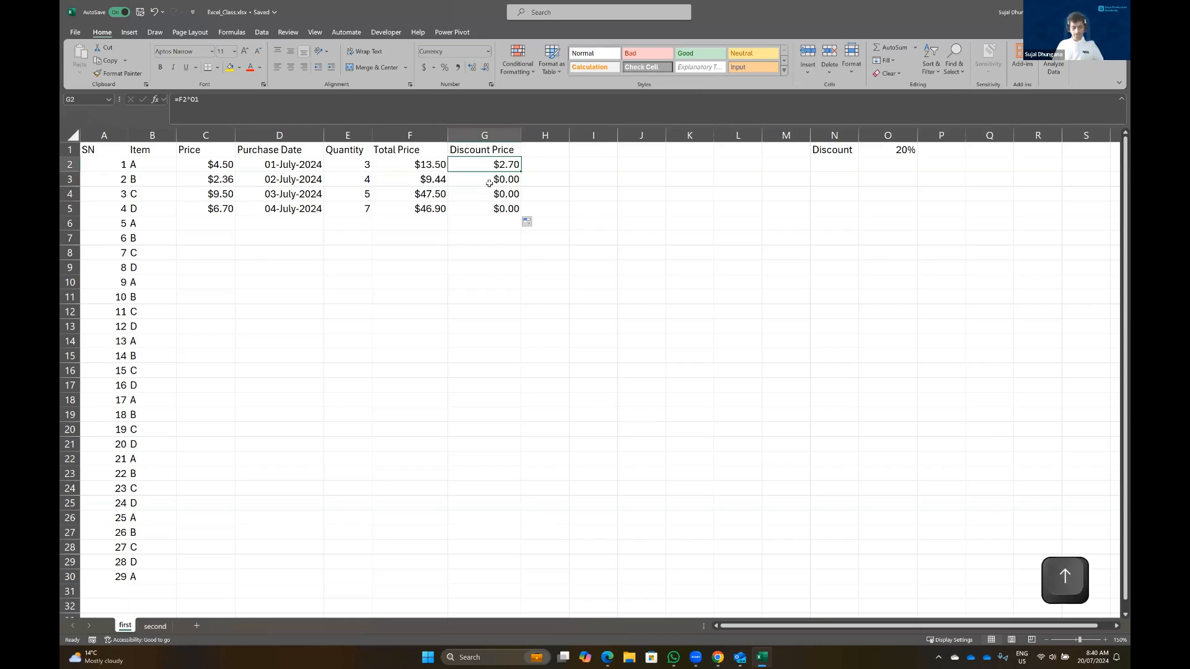
{"action": "left_click", "coordinate": [554, 360]}
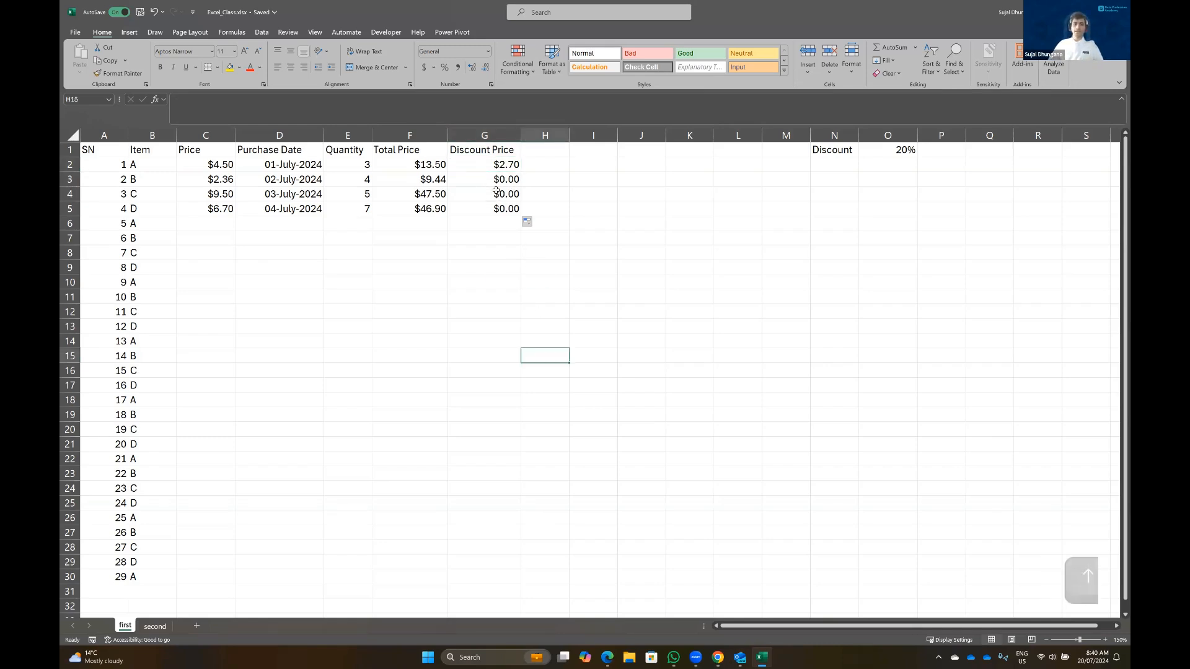
{"action": "left_click", "coordinate": [502, 165]}
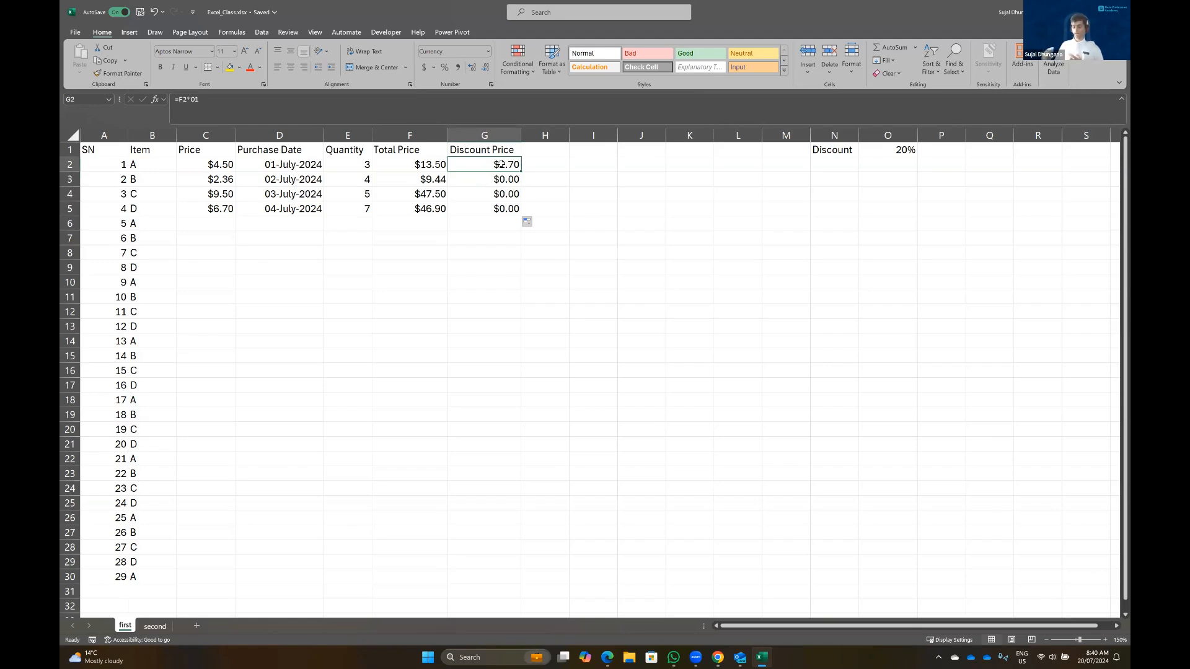
{"action": "key", "text": "F2"}
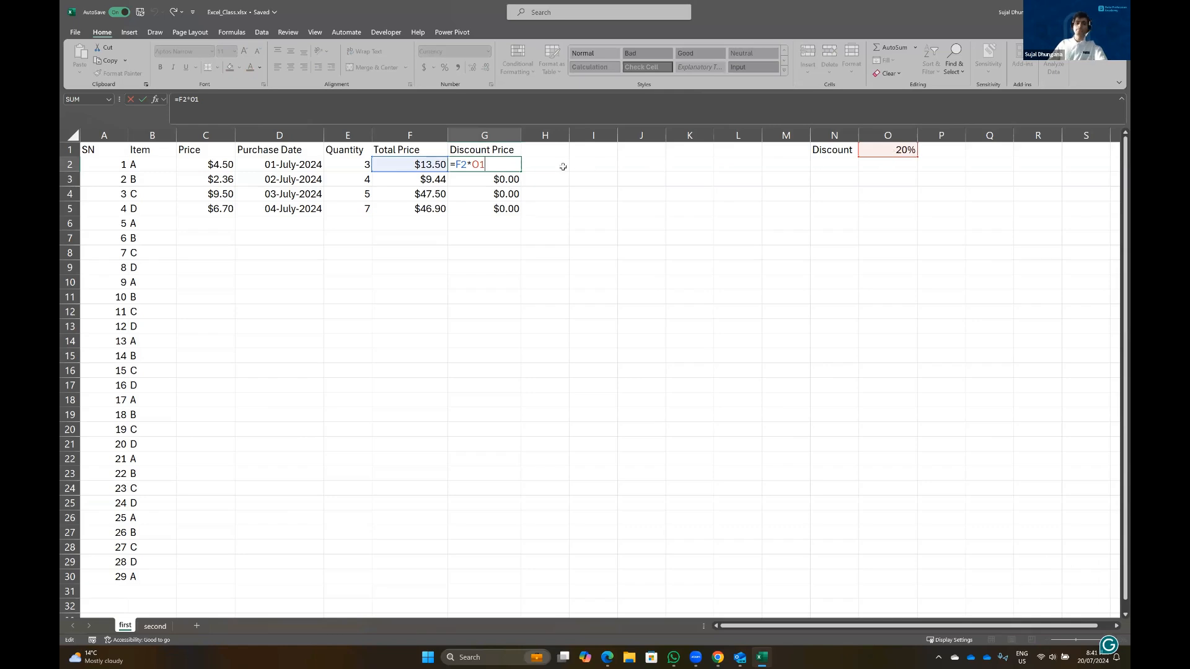
{"action": "key", "text": "Return"}
{"action": "key", "text": "Escape"}
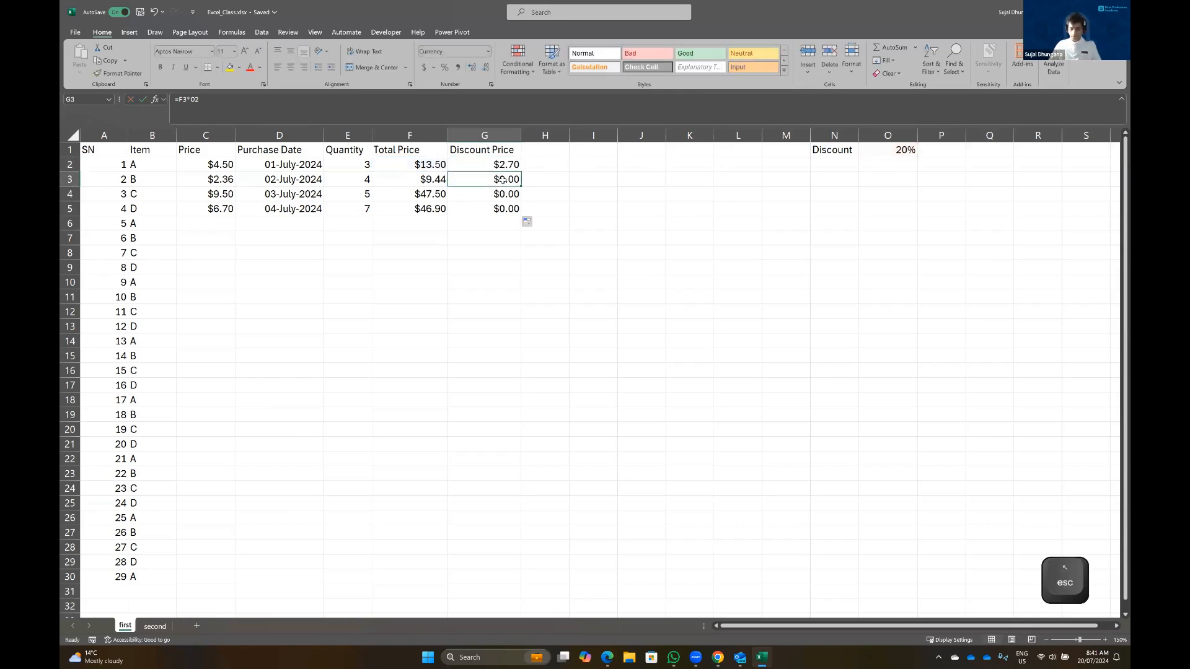
{"action": "key", "text": "F2"}
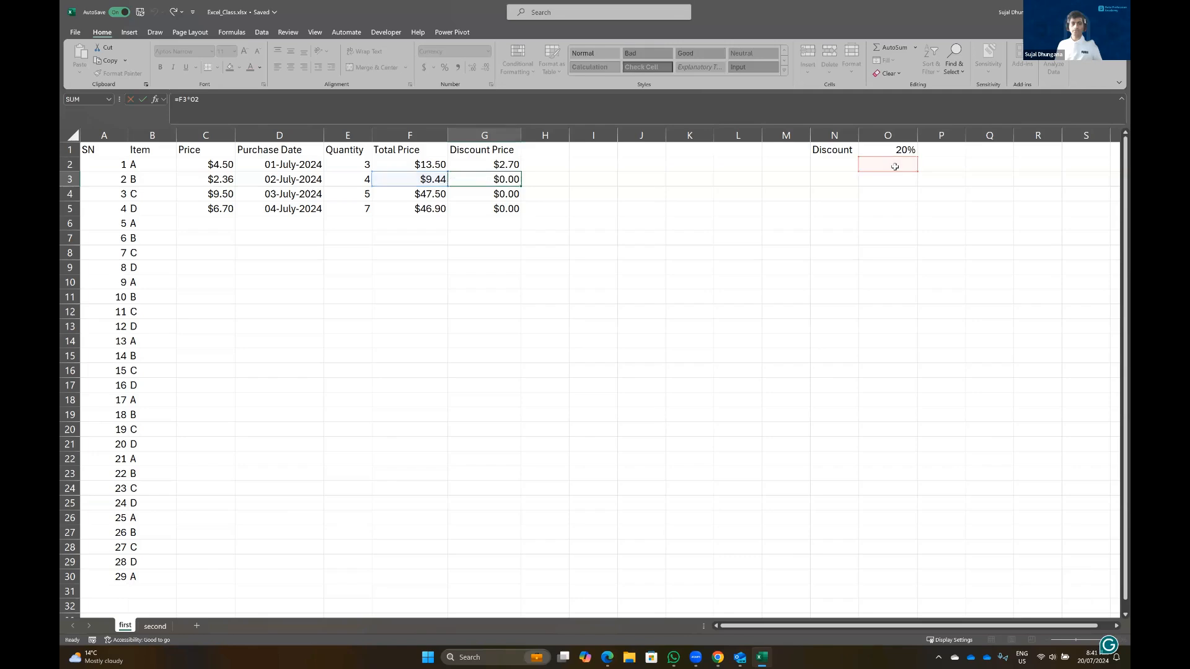
{"action": "key", "text": "Left"}
{"action": "key", "text": "F2"}
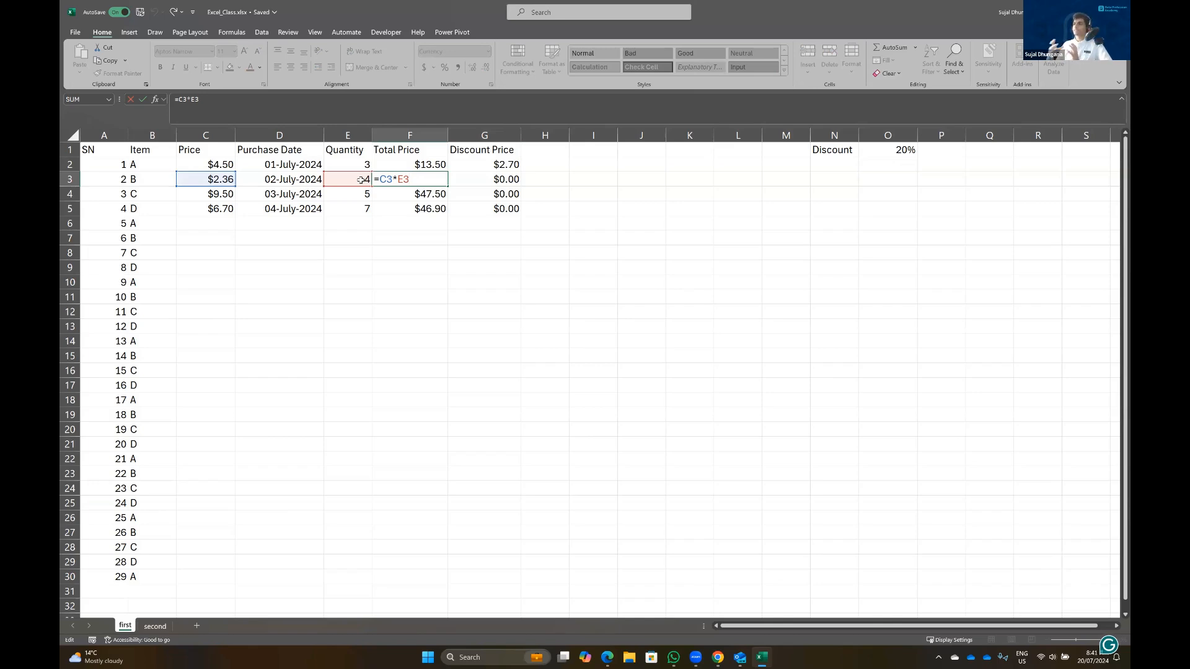
{"action": "key", "text": "Right"}
{"action": "key", "text": "Up"}
{"action": "key", "text": "Down"}
{"action": "key", "text": "Up"}
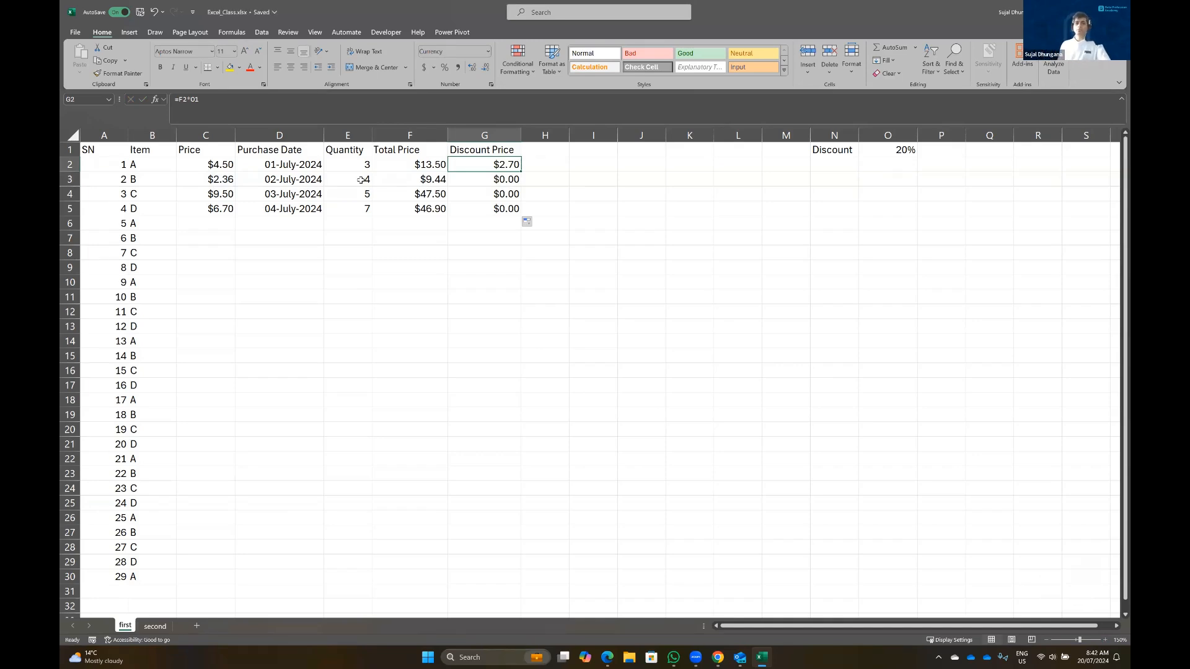
{"action": "key", "text": "Up"}
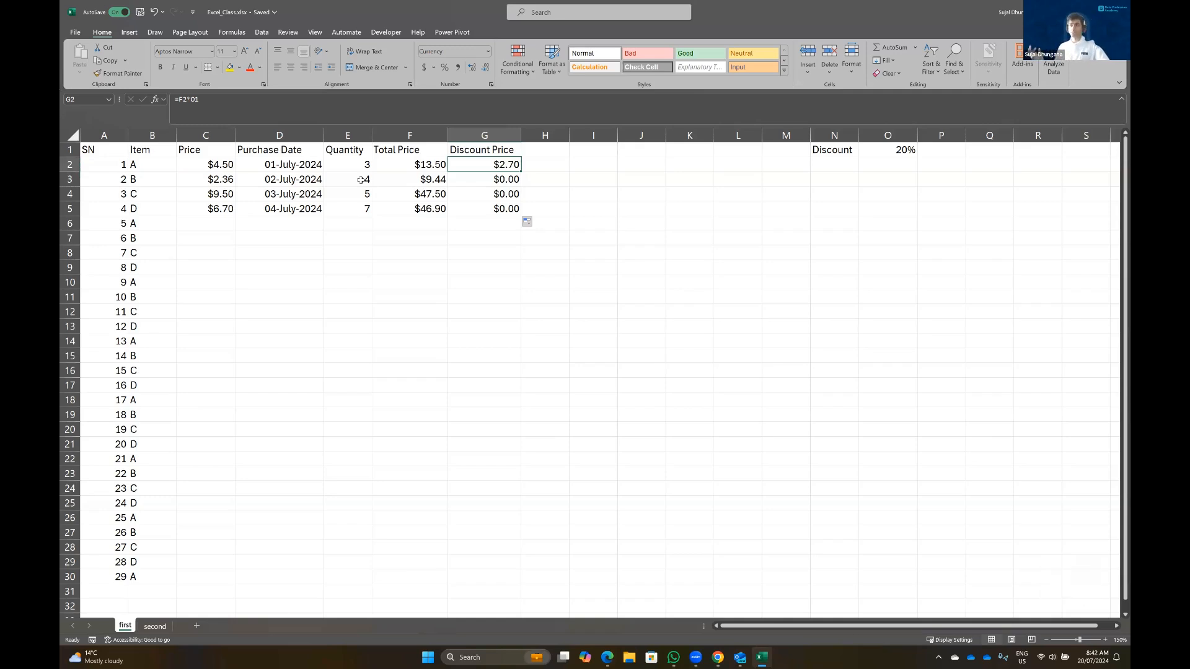
{"action": "left_click", "coordinate": [406, 161]}
{"action": "key", "text": "Down"}
{"action": "key", "text": "Up"}
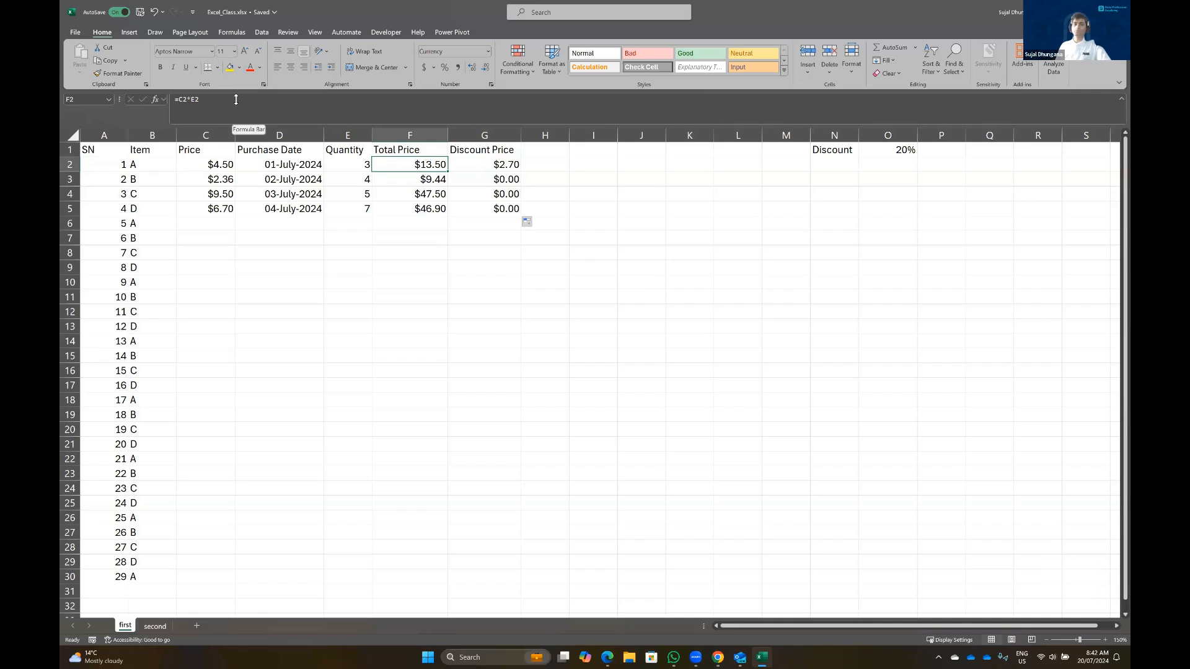
{"action": "key", "text": "Down"}
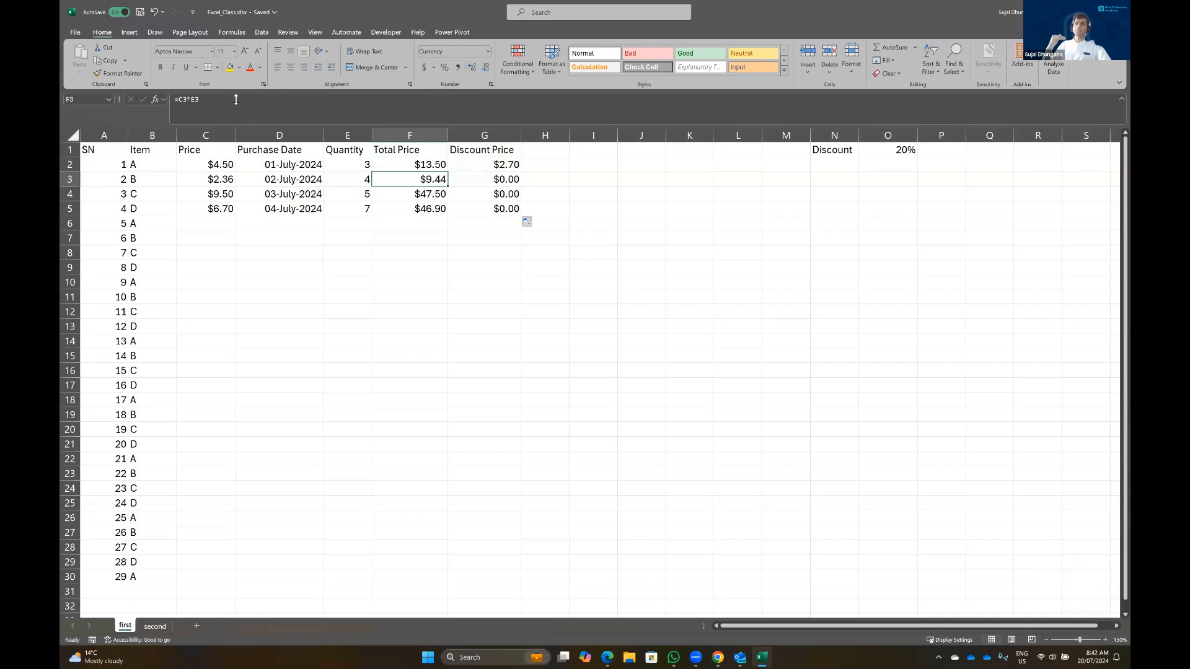
{"action": "key", "text": "Right"}
{"action": "key", "text": "Down"}
{"action": "key", "text": "Up"}
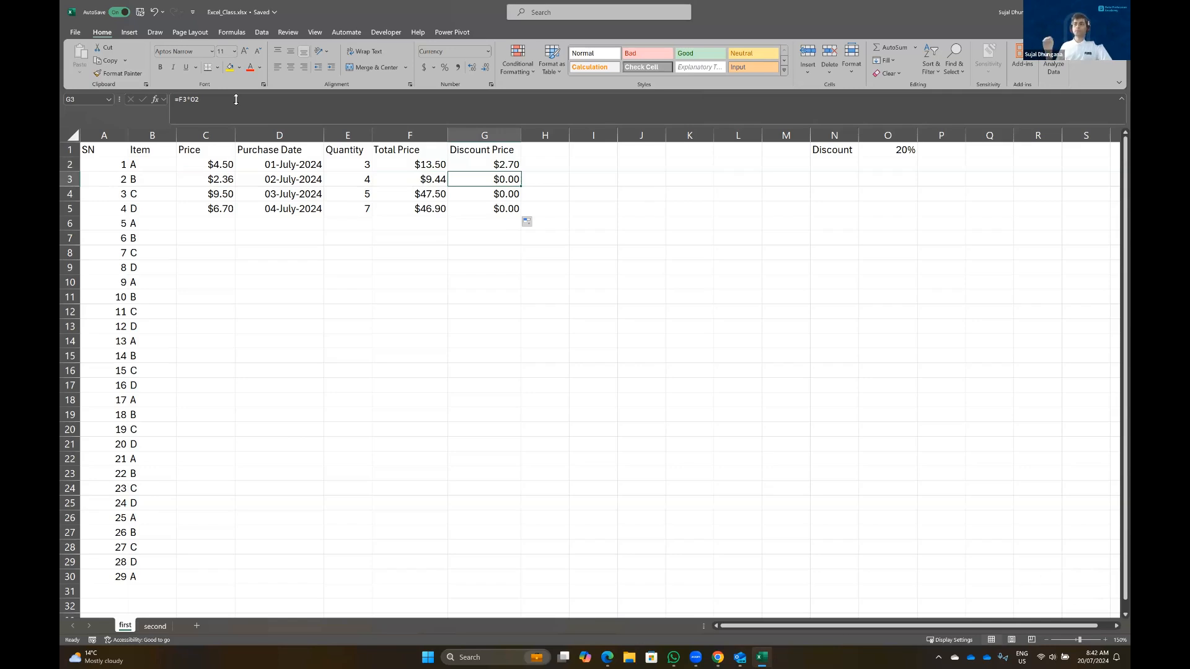
{"action": "key", "text": "Up"}
{"action": "key", "text": "Up"}
{"action": "key", "text": "Right"}
{"action": "key", "text": "Right"}
{"action": "key", "text": "Right"}
{"action": "key", "text": "Right"}
{"action": "key", "text": "Right"}
{"action": "key", "text": "Right"}
{"action": "key", "text": "Right"}
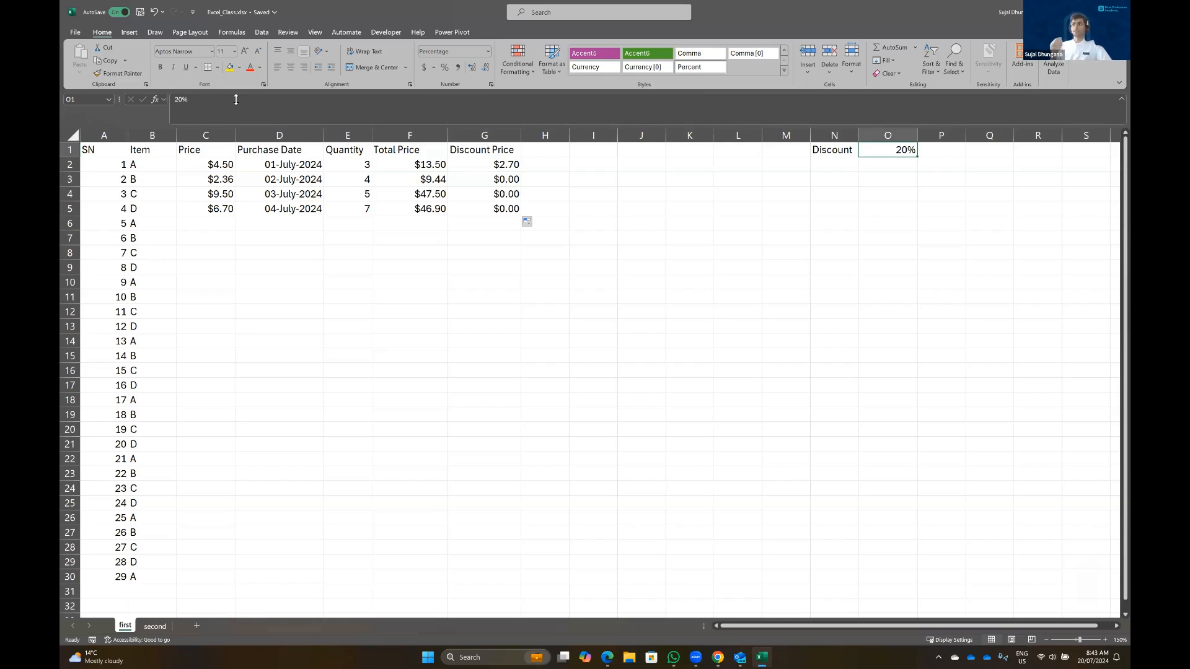
{"action": "key", "text": "Left"}
{"action": "key", "text": "Left"}
{"action": "key", "text": "Left"}
{"action": "key", "text": "Left"}
{"action": "key", "text": "Left"}
{"action": "key", "text": "Left"}
{"action": "key", "text": "Left"}
{"action": "key", "text": "Left"}
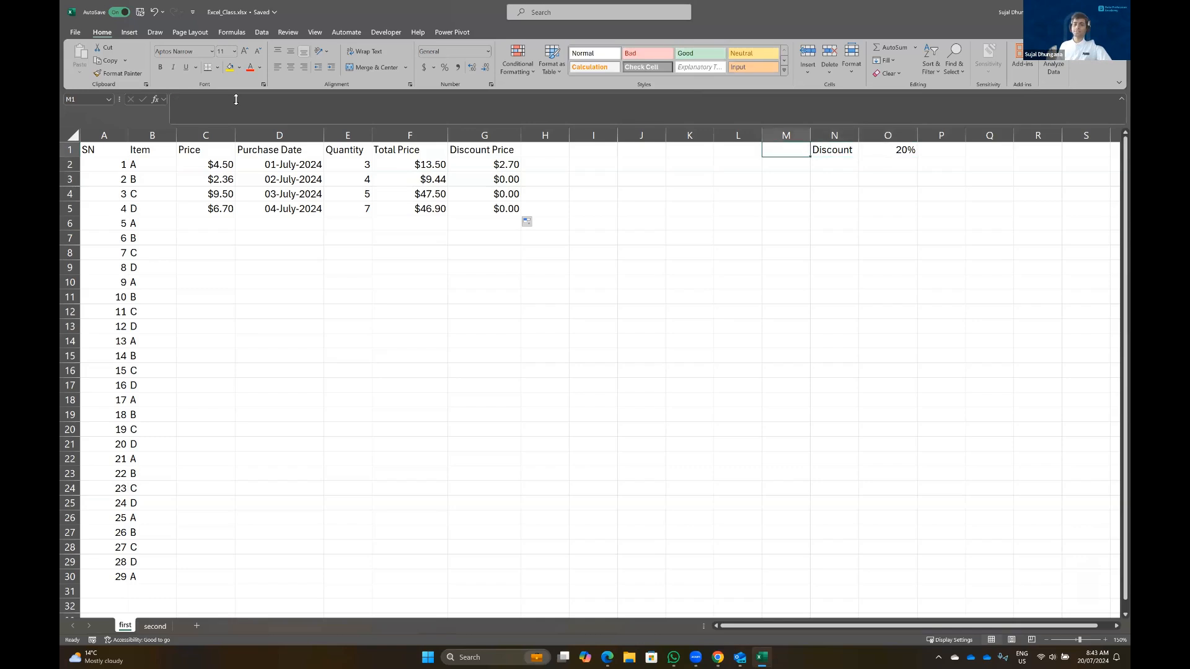
{"action": "key", "text": "Down"}
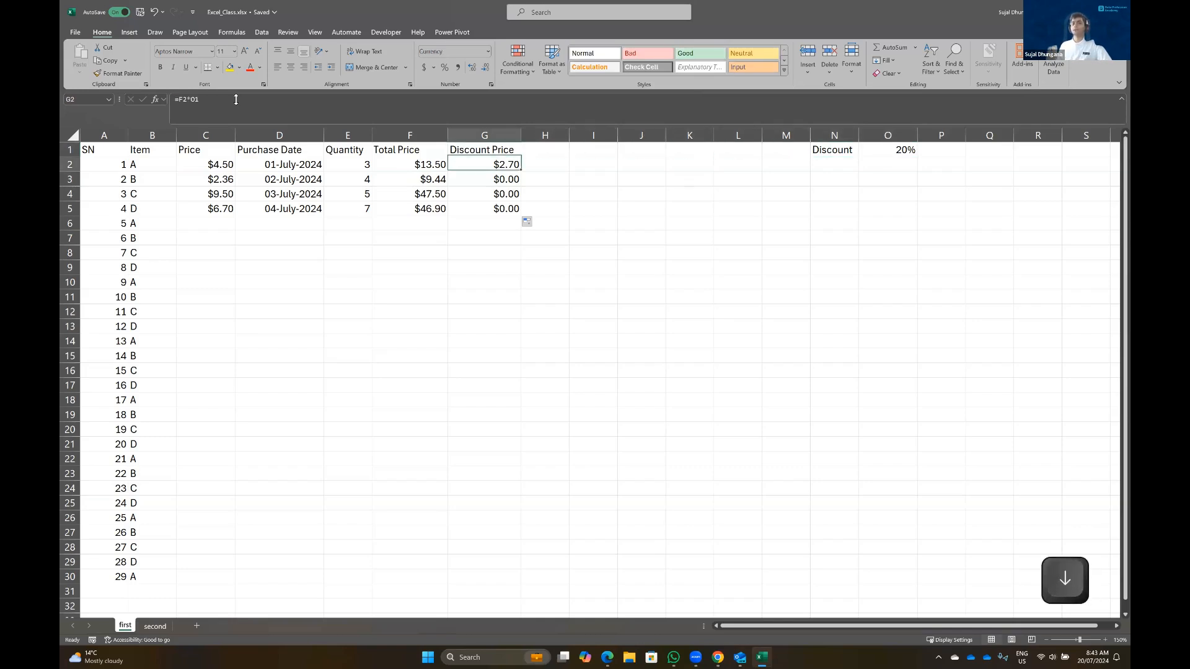
{"action": "left_click", "coordinate": [196, 100]}
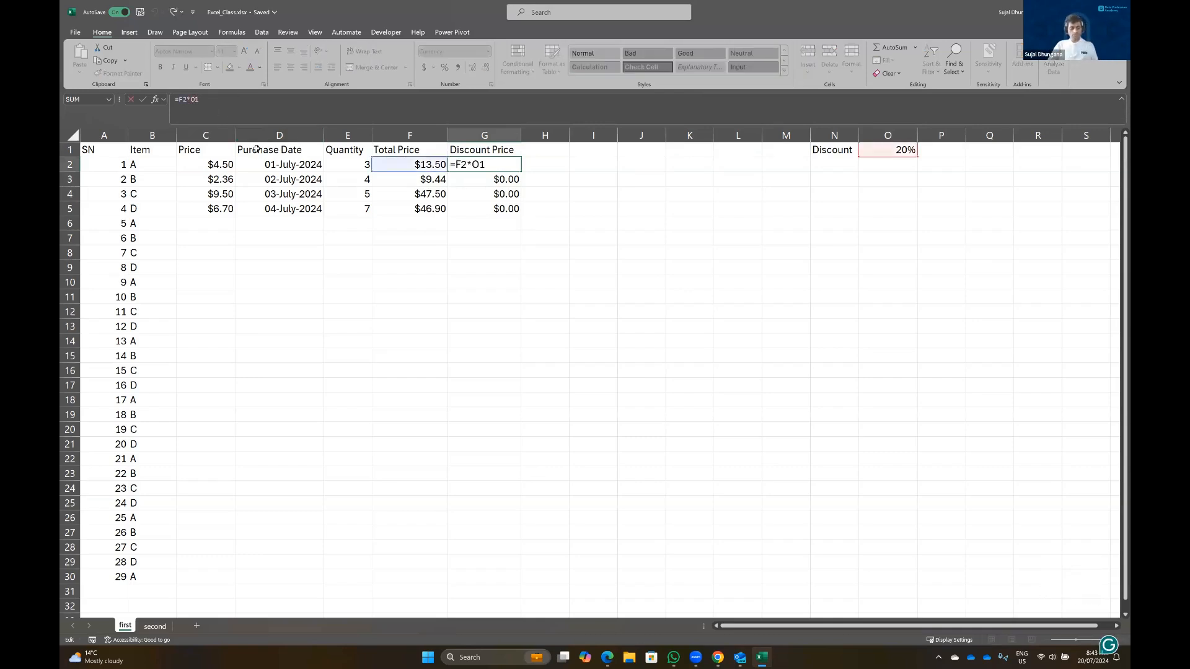
{"action": "type", "text": "$"}
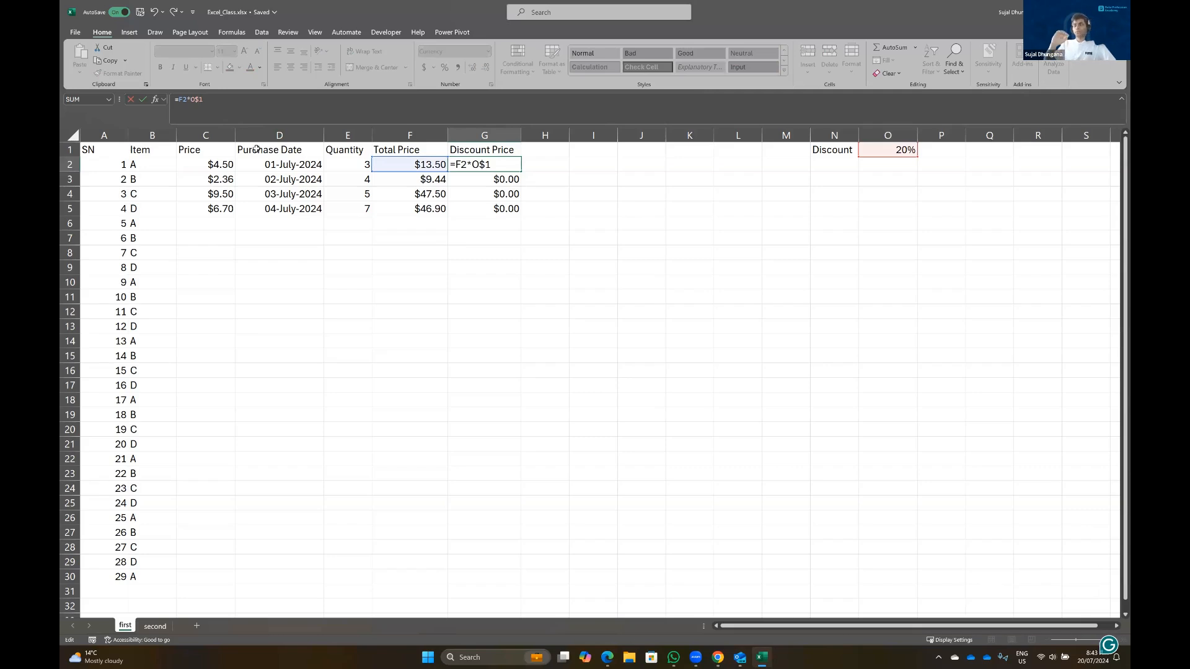
{"action": "key", "text": "ctrl+Return"}
{"action": "double_click", "coordinate": [521, 172]}
{"action": "left_click", "coordinate": [494, 179]}
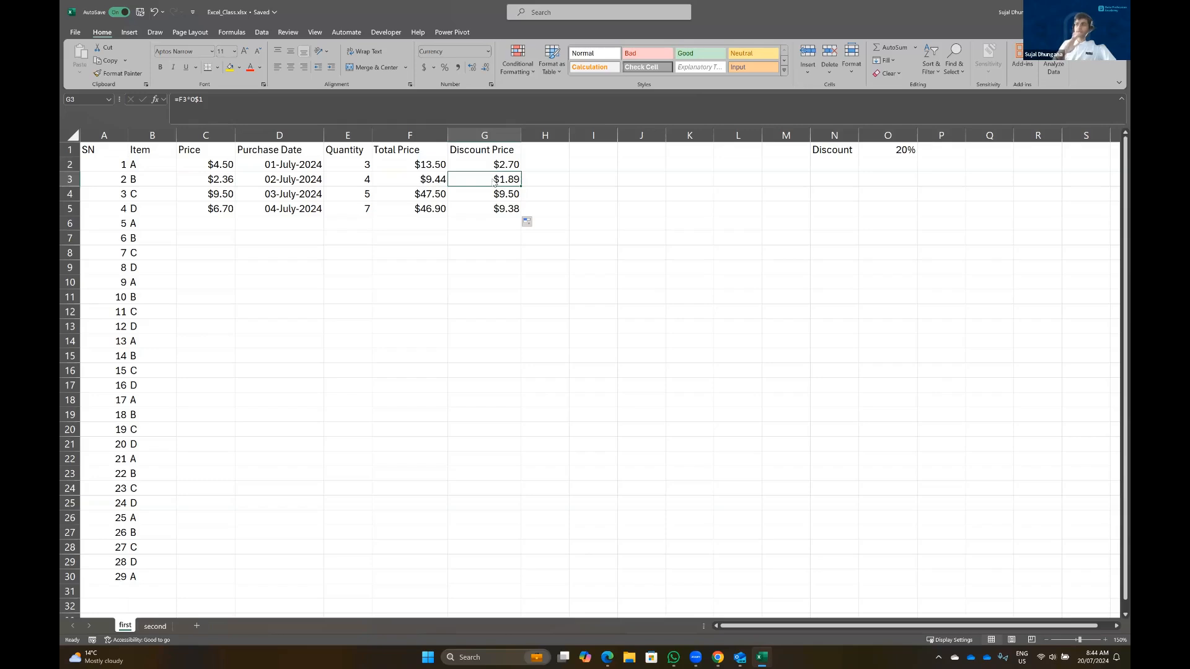
{"action": "key", "text": "Up"}
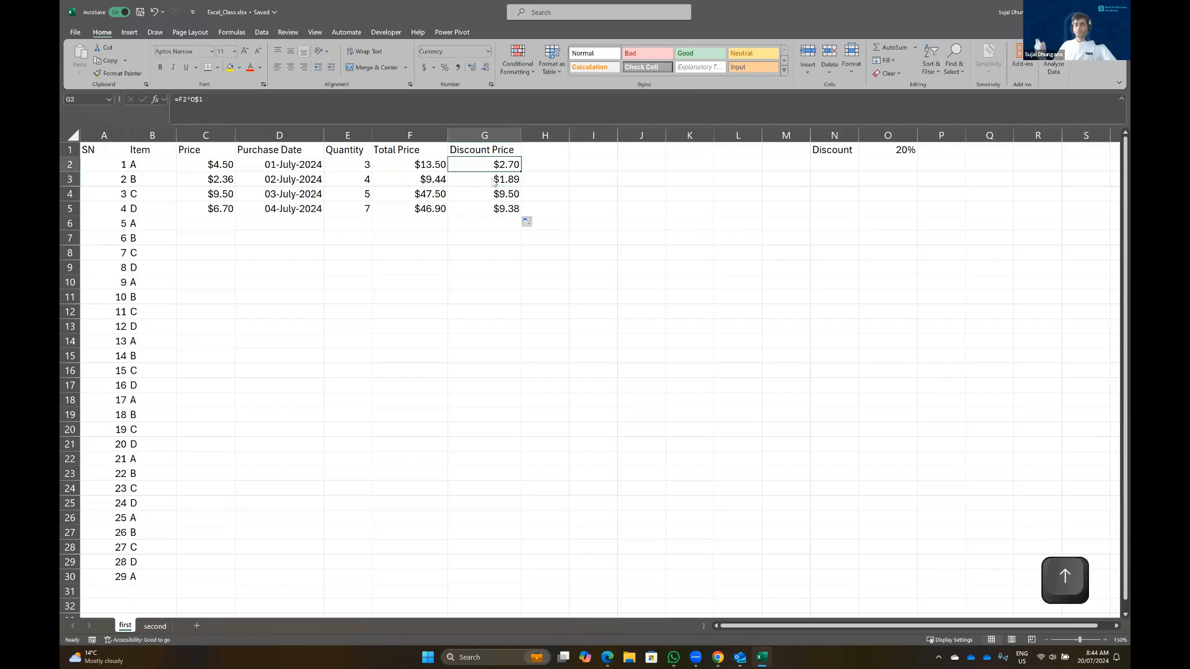
{"action": "key", "text": "Down"}
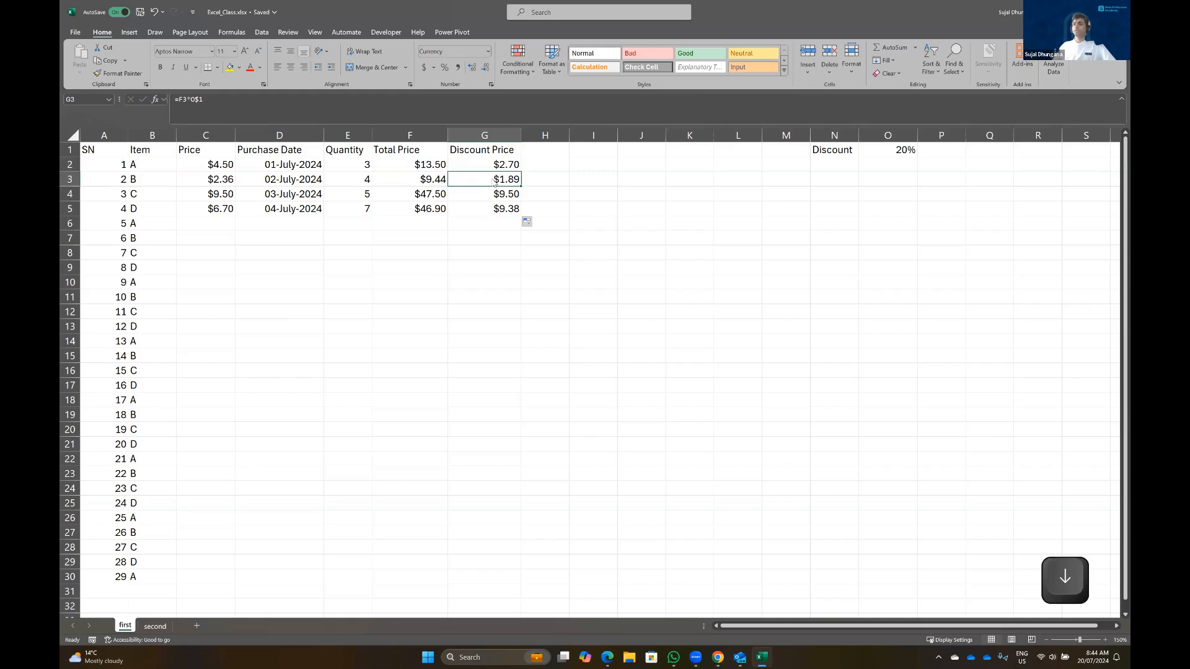
{"action": "key", "text": "Down"}
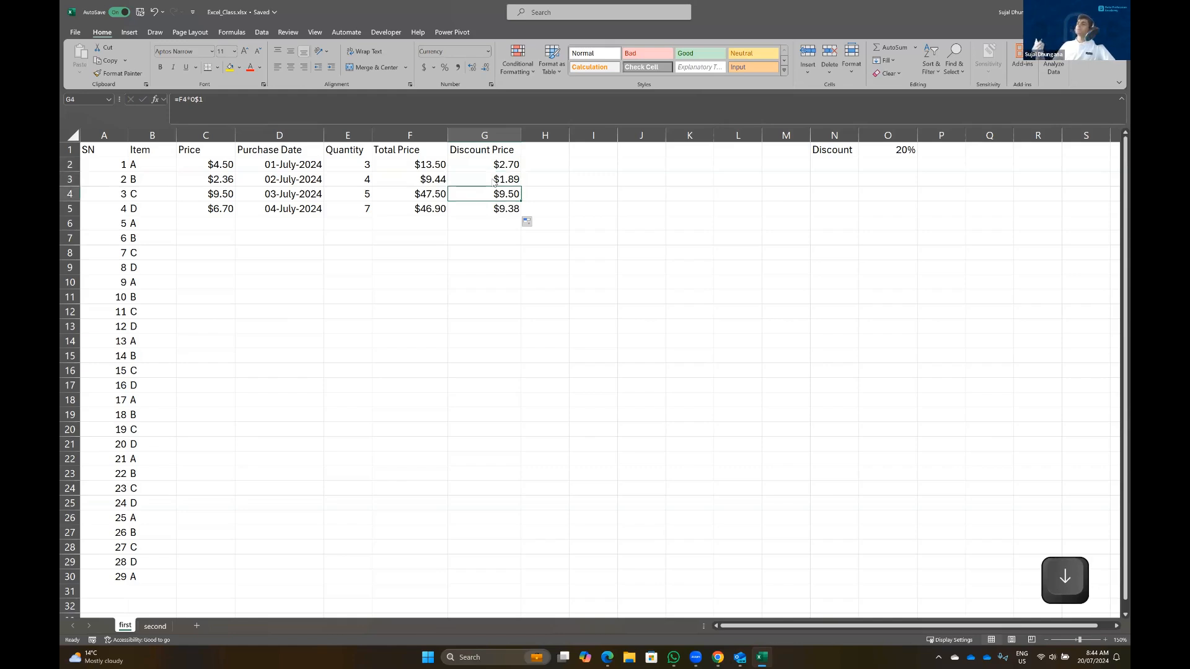
{"action": "key", "text": "Up"}
{"action": "key", "text": "Up"}
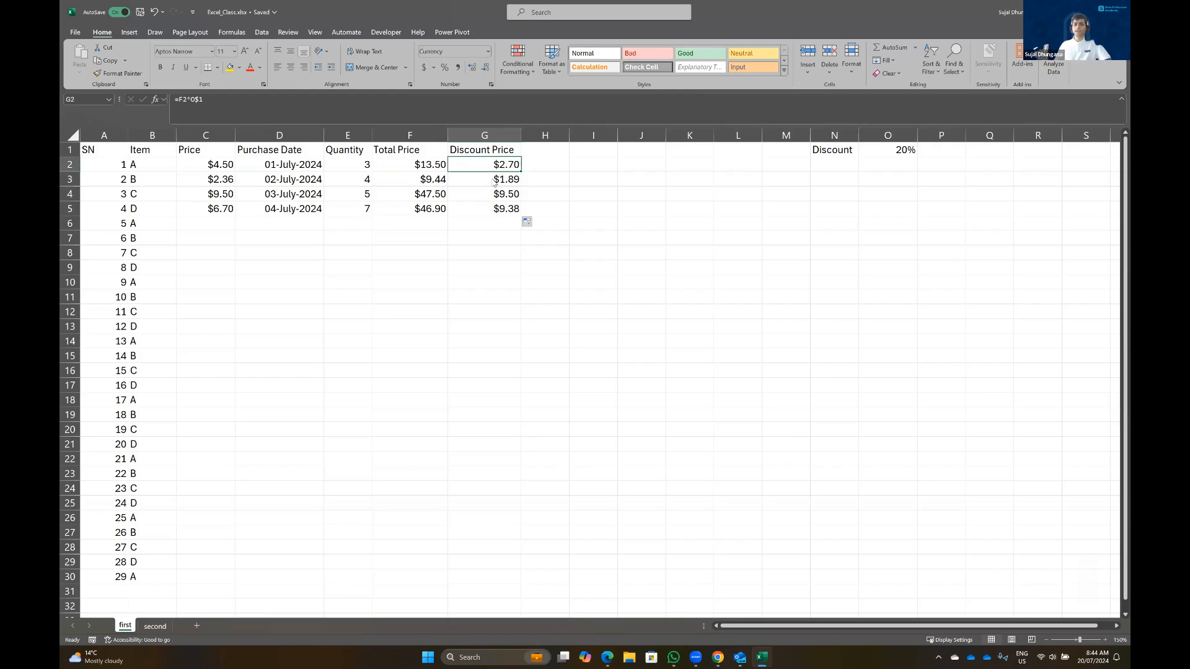
Change G2's formula to =F2*$O$1 and fill it down through G5
{"action": "left_click", "coordinate": [188, 99]}
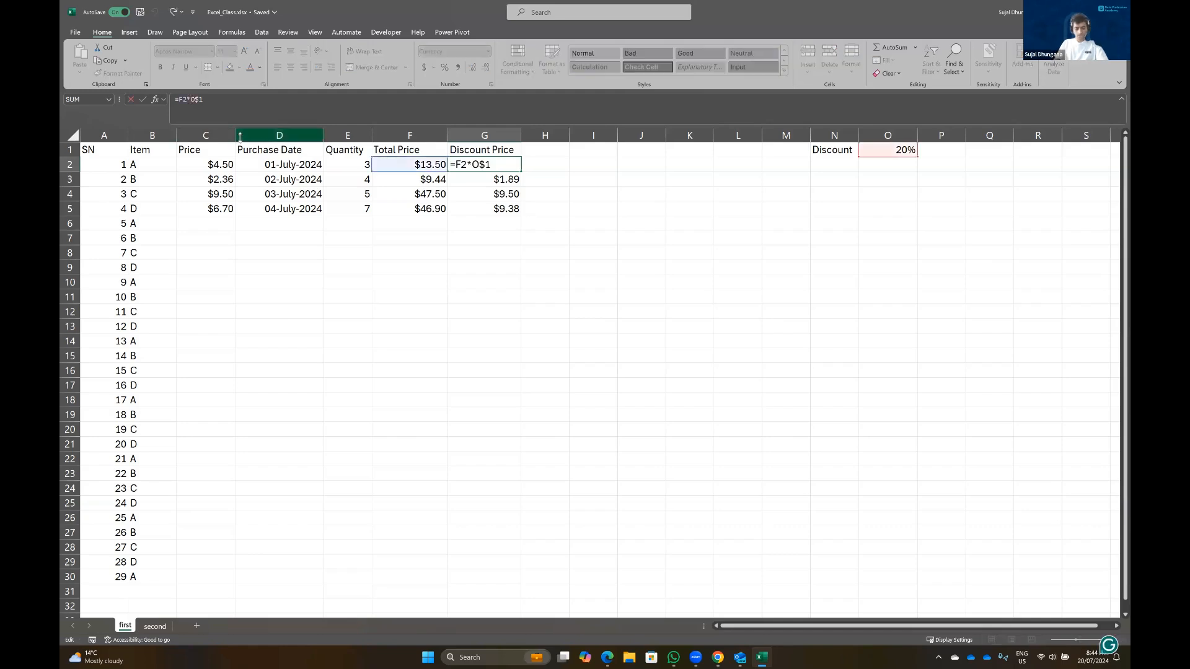
{"action": "type", "text": "$"}
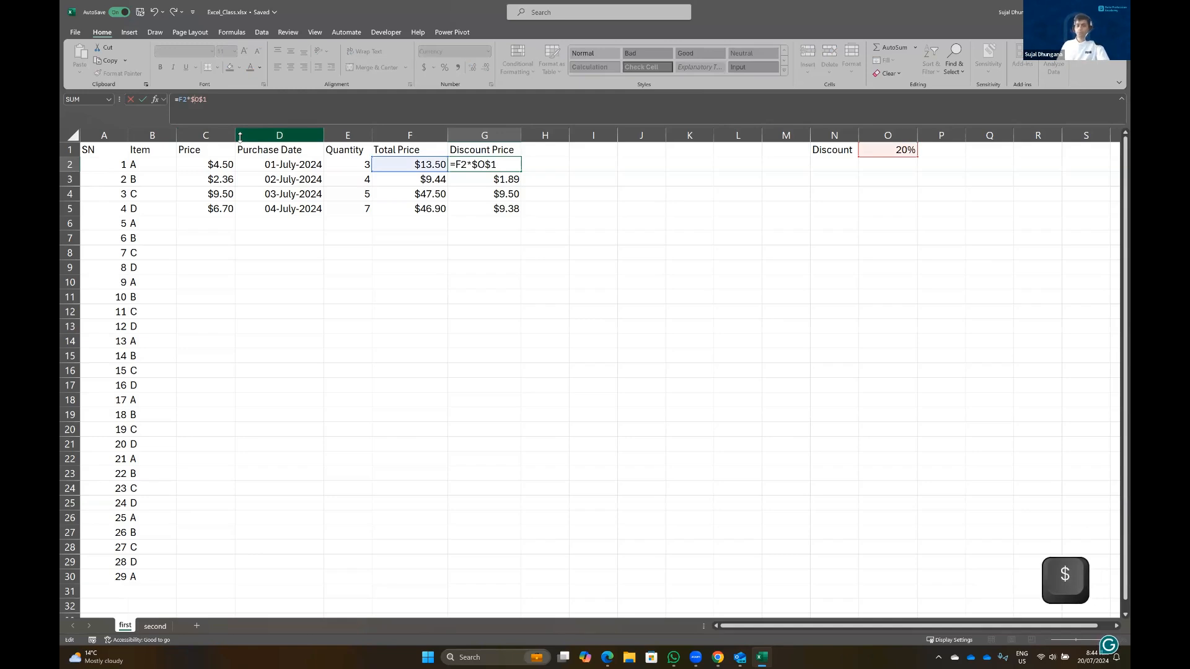
{"action": "key", "text": "Return"}
{"action": "left_click", "coordinate": [488, 166]}
{"action": "double_click", "coordinate": [522, 174]}
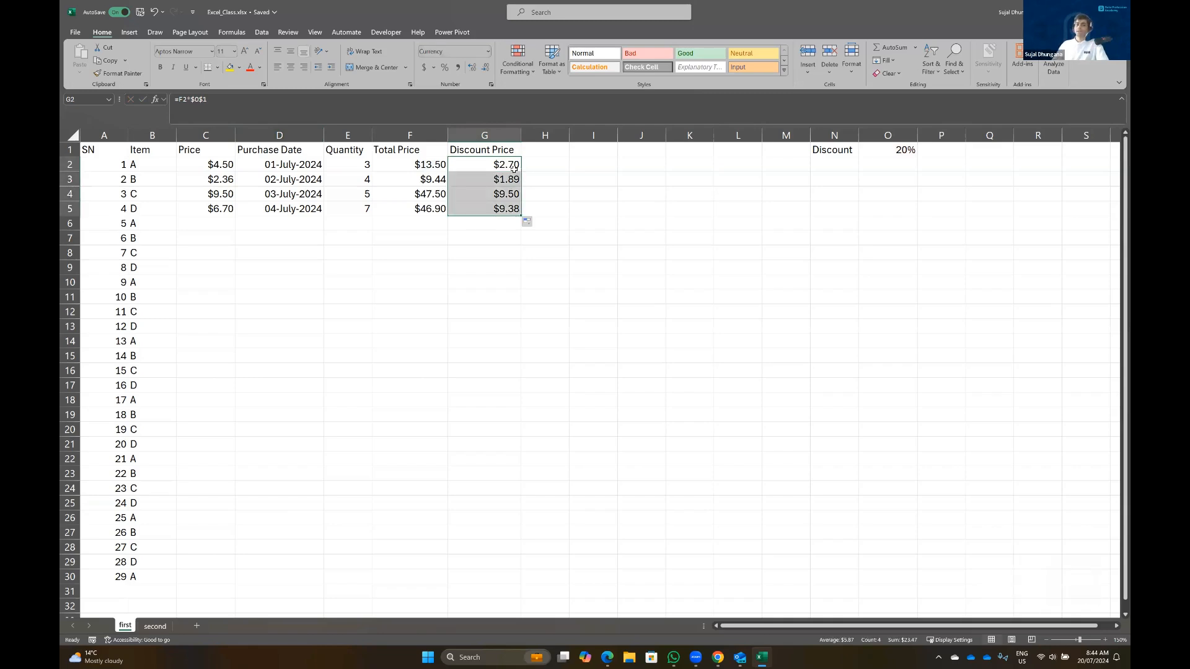
Anchor column F so G2's formula reads =$F2*$O$1
{"action": "left_click", "coordinate": [236, 99]}
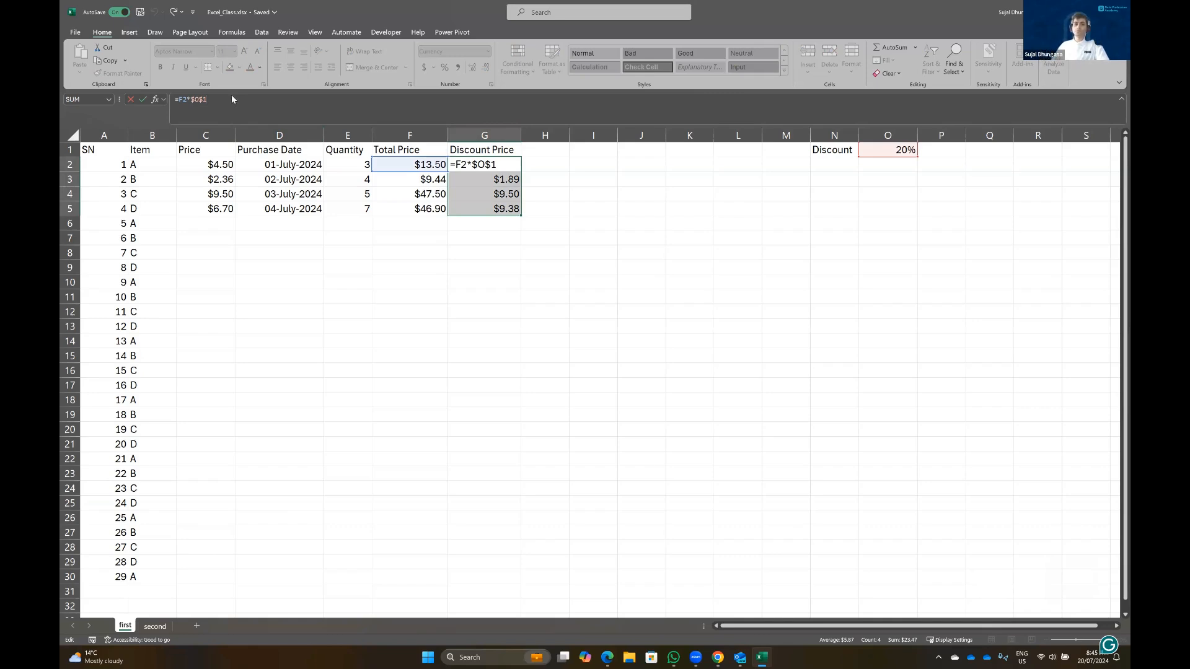
{"action": "left_click", "coordinate": [178, 97]}
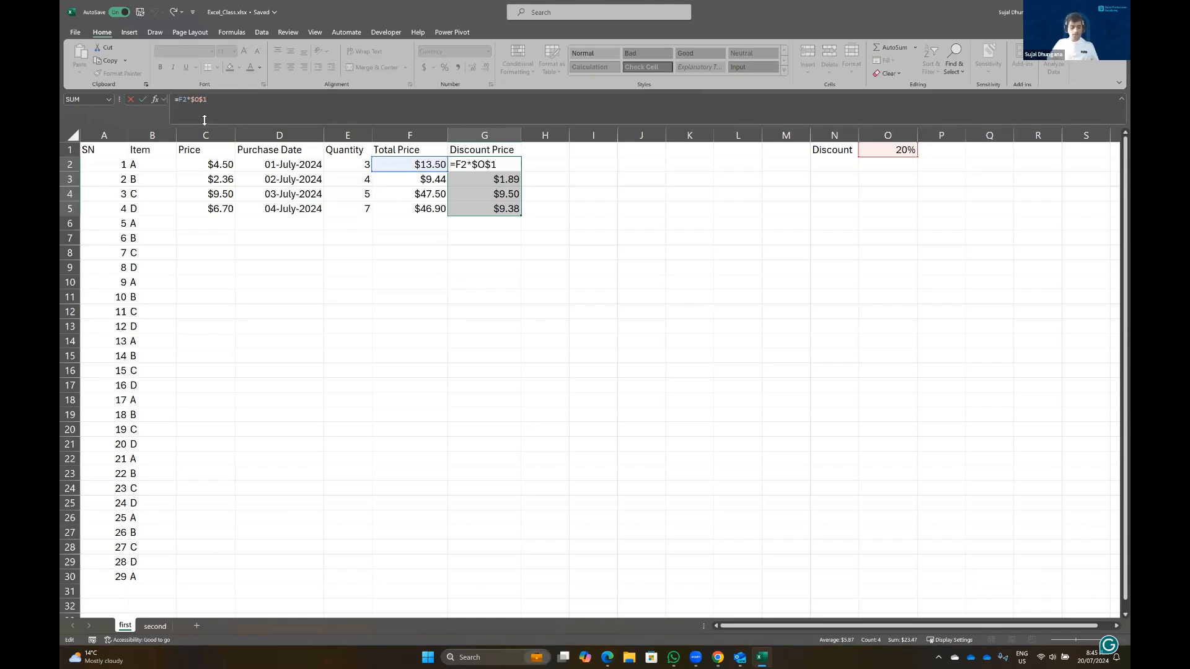
{"action": "type", "text": "$"}
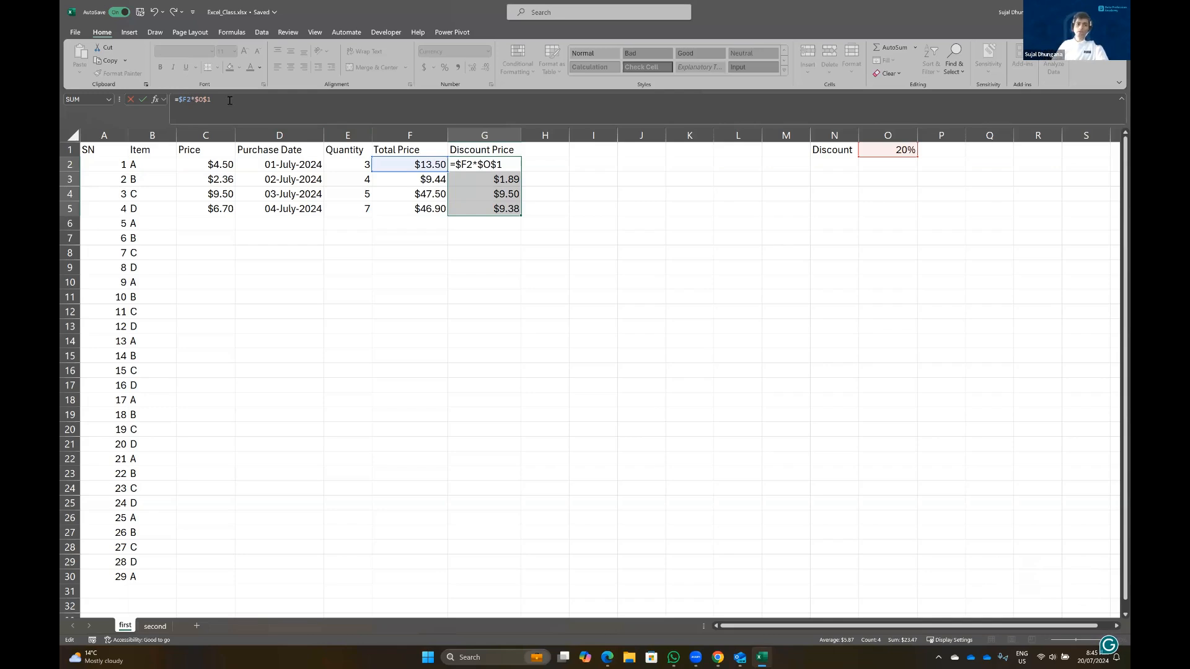
{"action": "double_click", "coordinate": [481, 165]}
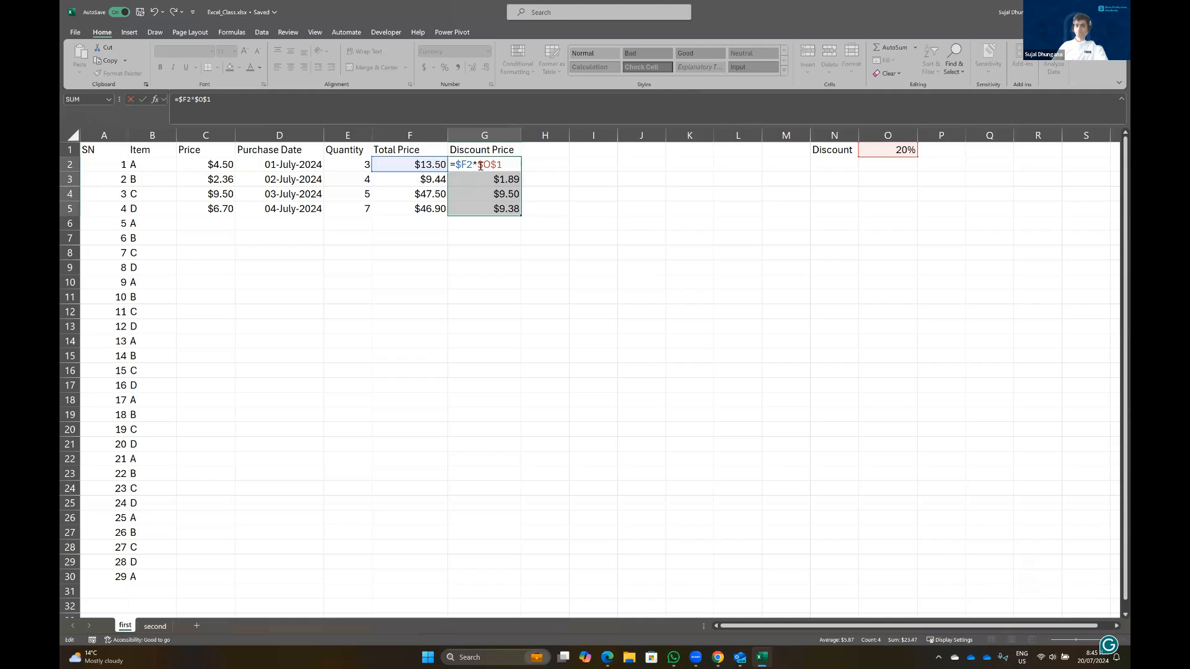
{"action": "key", "text": "Return"}
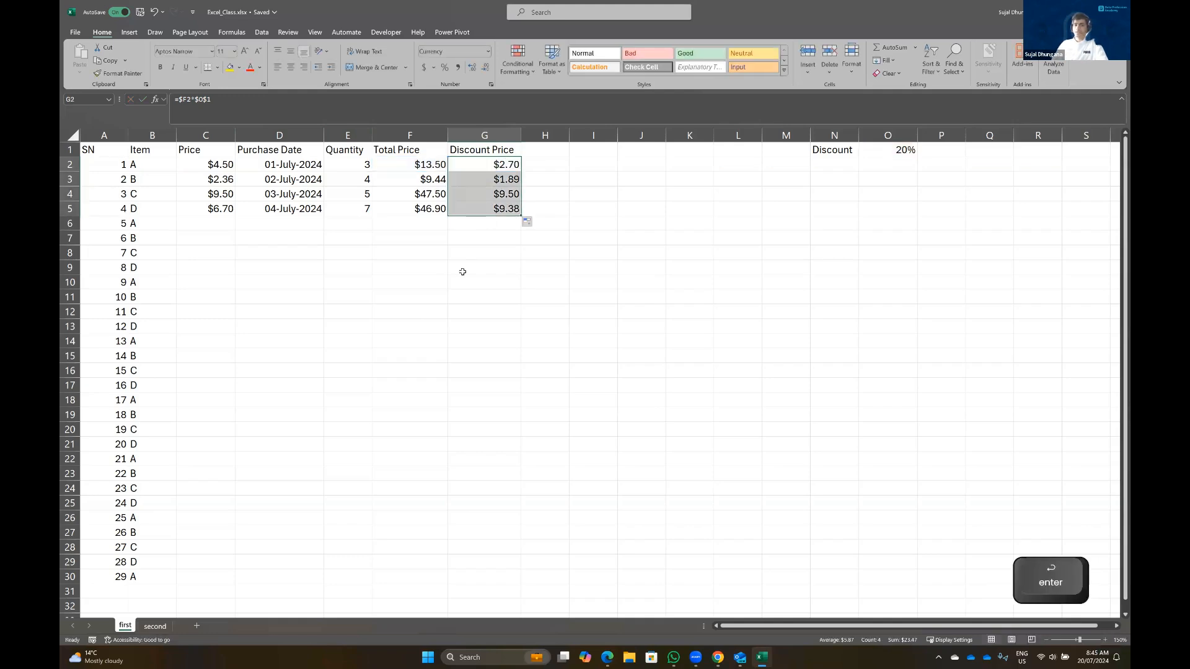
{"action": "left_click", "coordinate": [463, 270]}
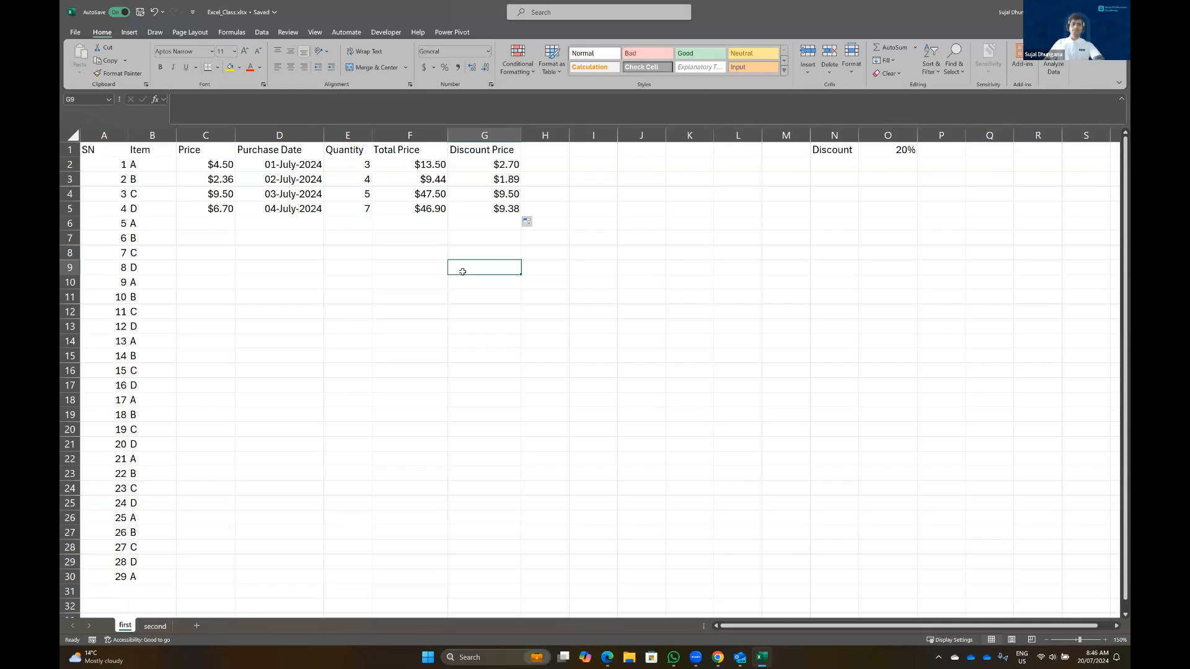
{"action": "left_click", "coordinate": [486, 166]}
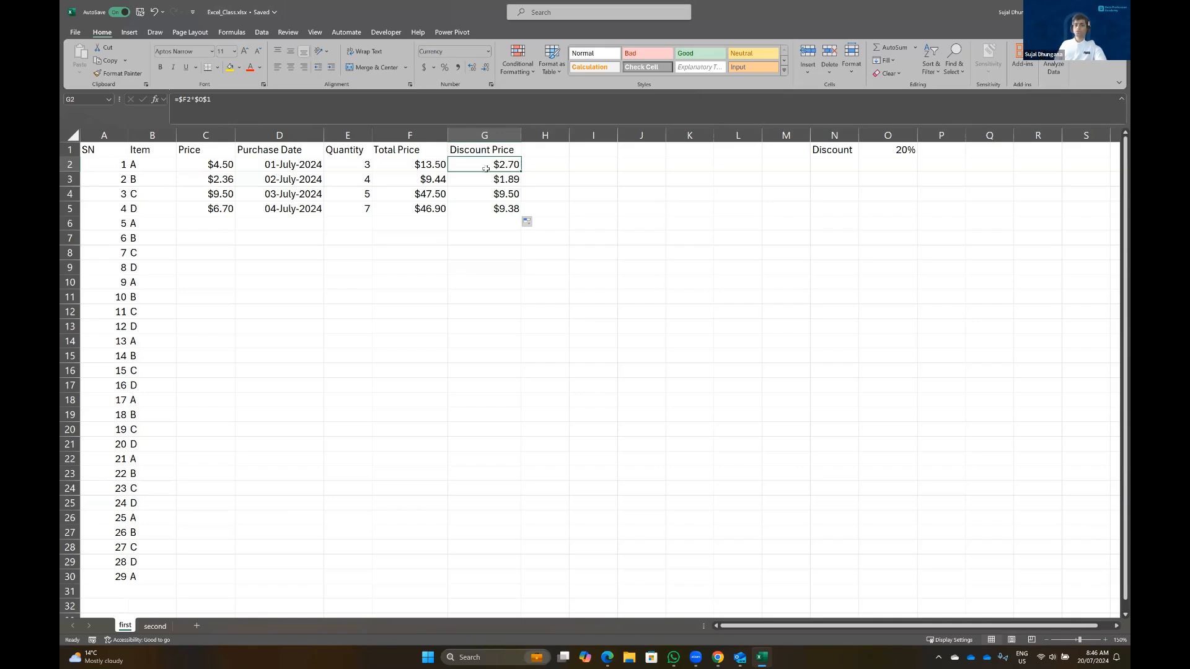
{"action": "left_click", "coordinate": [893, 150]}
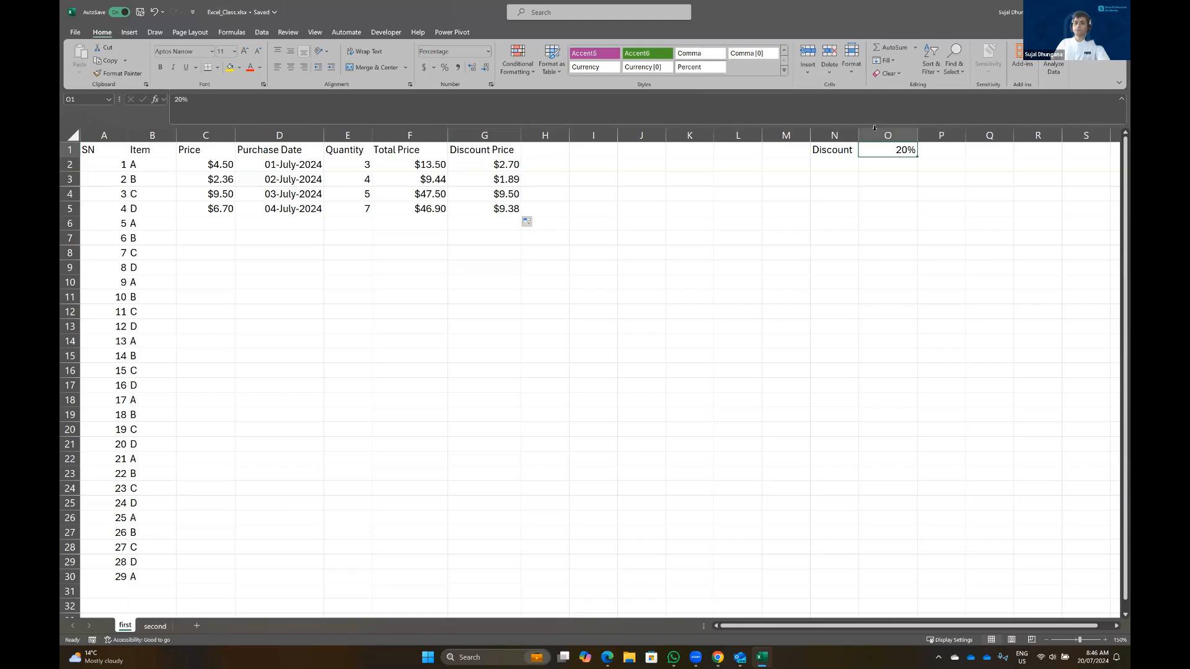
Name cell O1 dicsount_percentage using the Name Box
{"action": "left_click", "coordinate": [893, 135]}
{"action": "left_click", "coordinate": [888, 145]}
{"action": "left_click", "coordinate": [78, 100]}
{"action": "type", "text": "dic"}
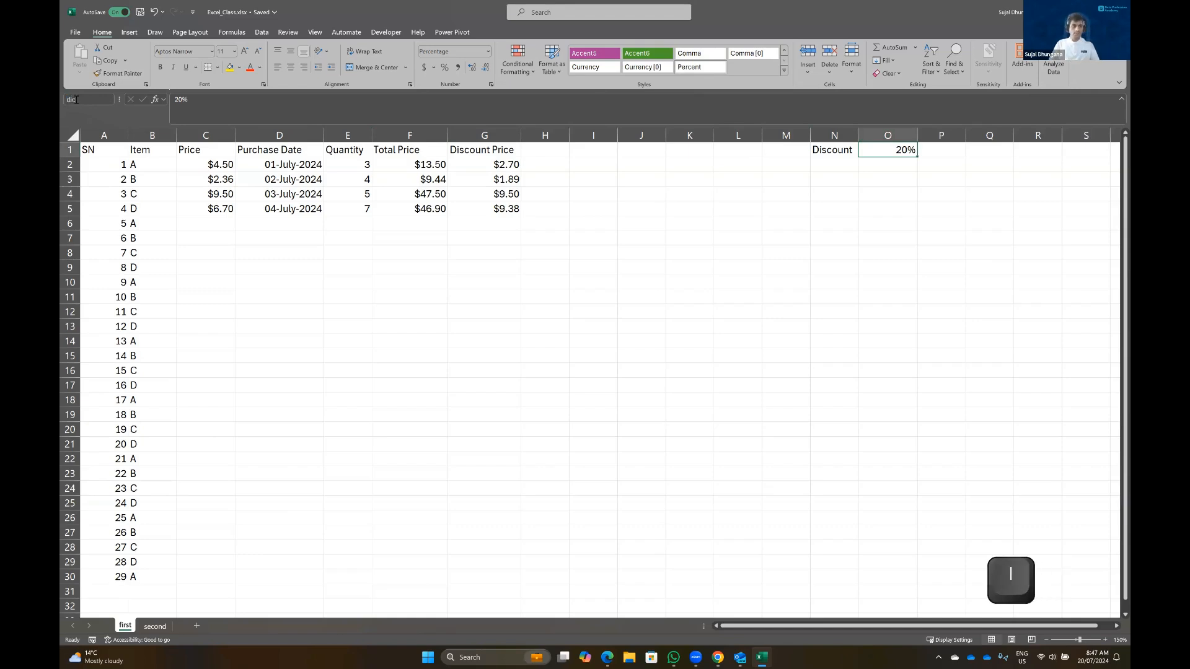
{"action": "type", "text": "sount_per"}
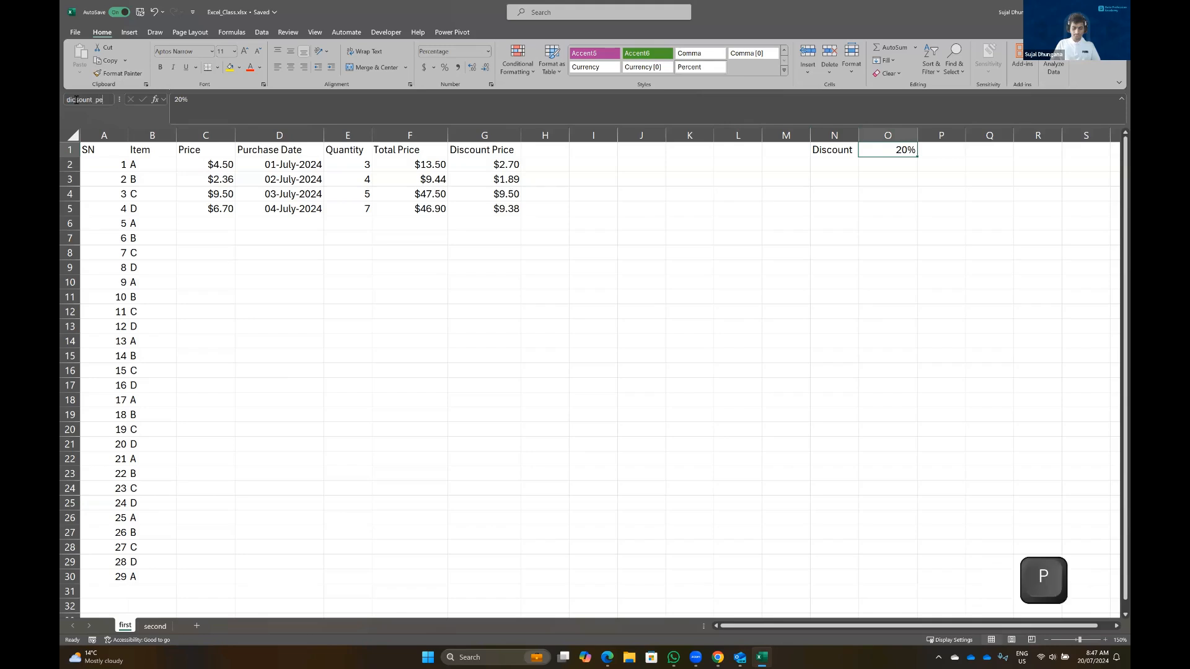
{"action": "key", "text": "Return"}
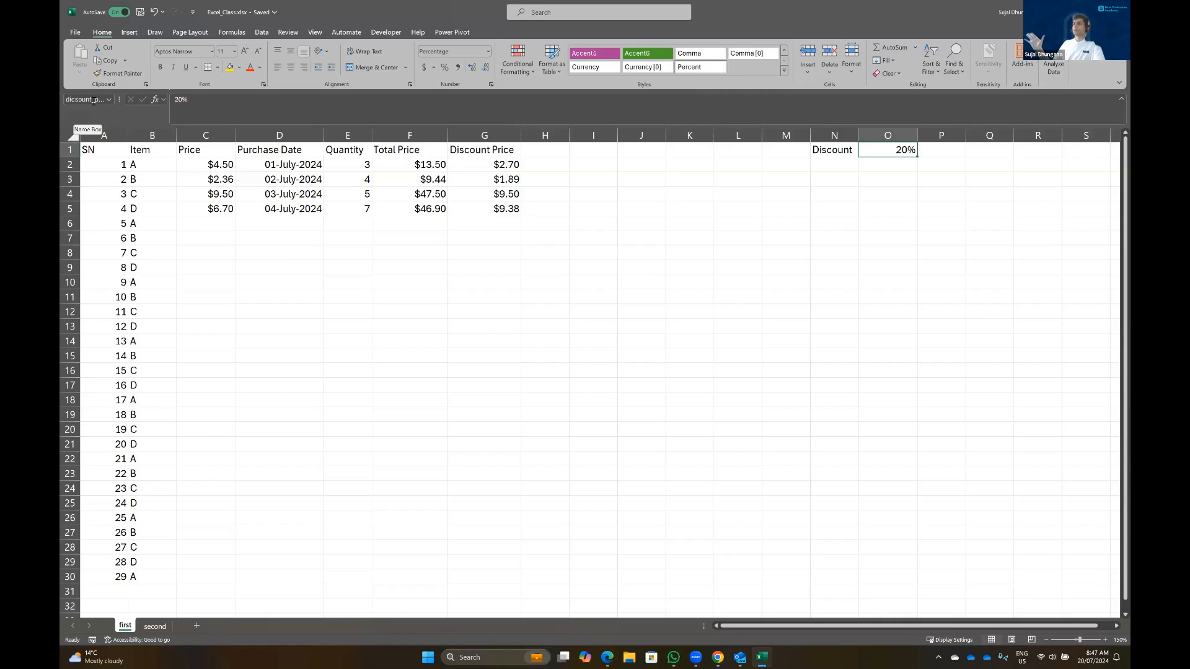
Clear the Discount Price values in G2:G5
{"action": "left_click", "coordinate": [489, 160]}
{"action": "key", "text": "ctrl+shift+Down"}
{"action": "key", "text": "Delete"}
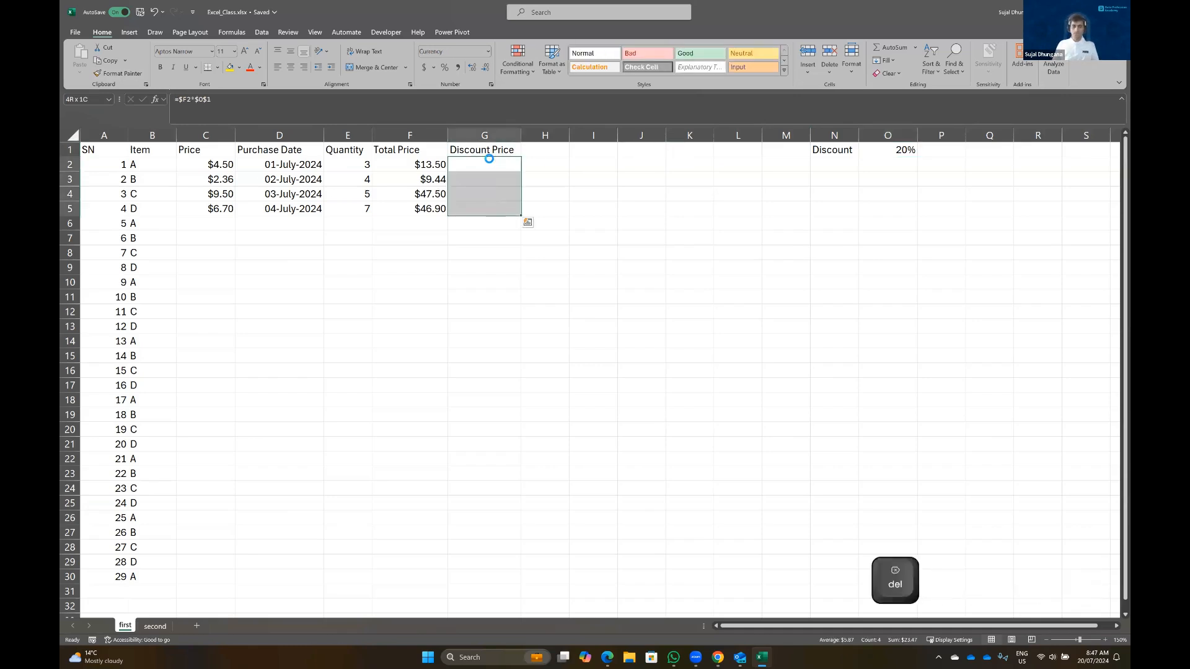
{"action": "left_click", "coordinate": [489, 160]}
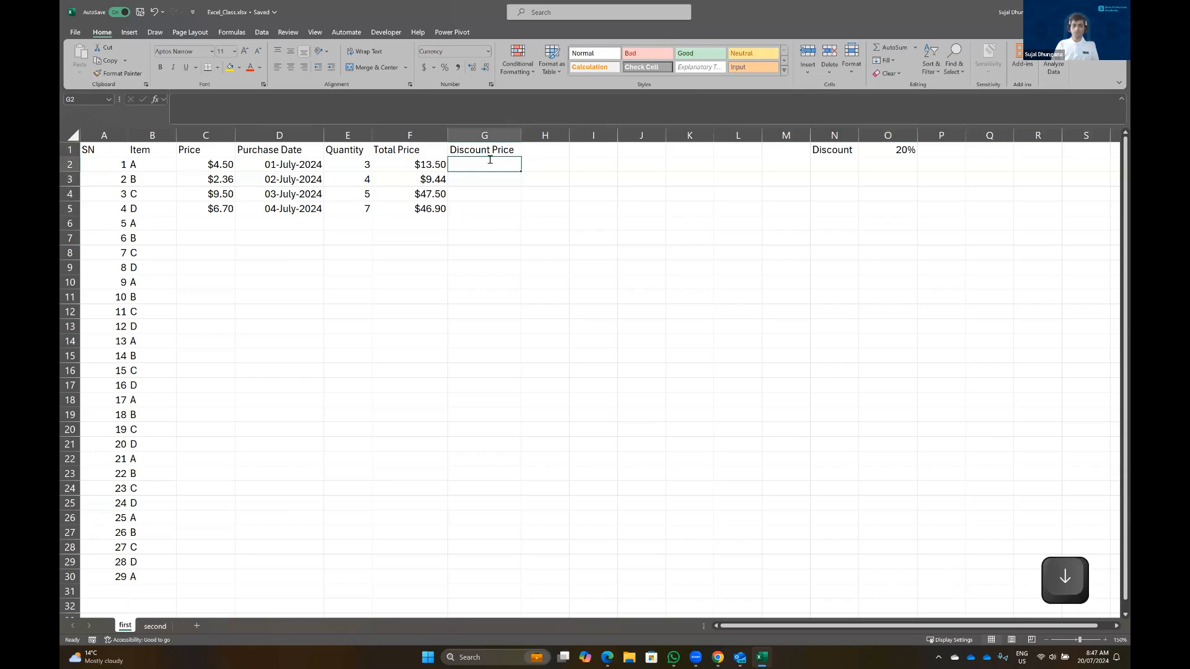
Enter =F2*dicsount_percentage in G2 and fill it down to G5, giving $2.70, $1.89, $9.50, $9.38
{"action": "type", "text": "="}
{"action": "left_click", "coordinate": [423, 164]}
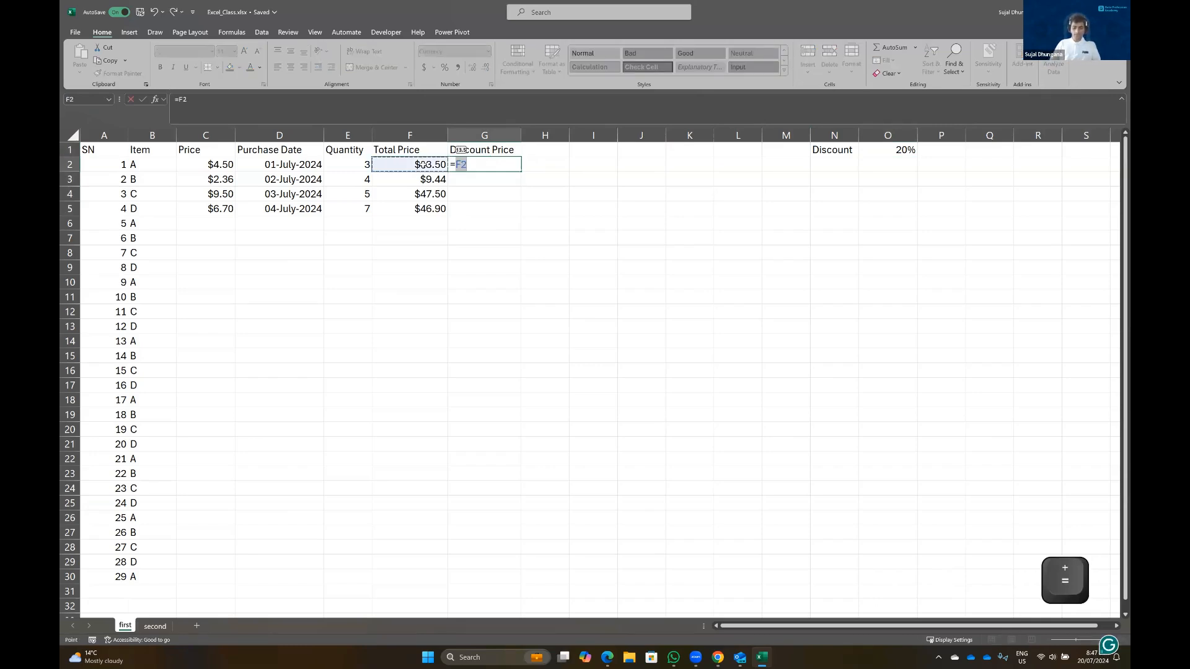
{"action": "type", "text": "*discount"}
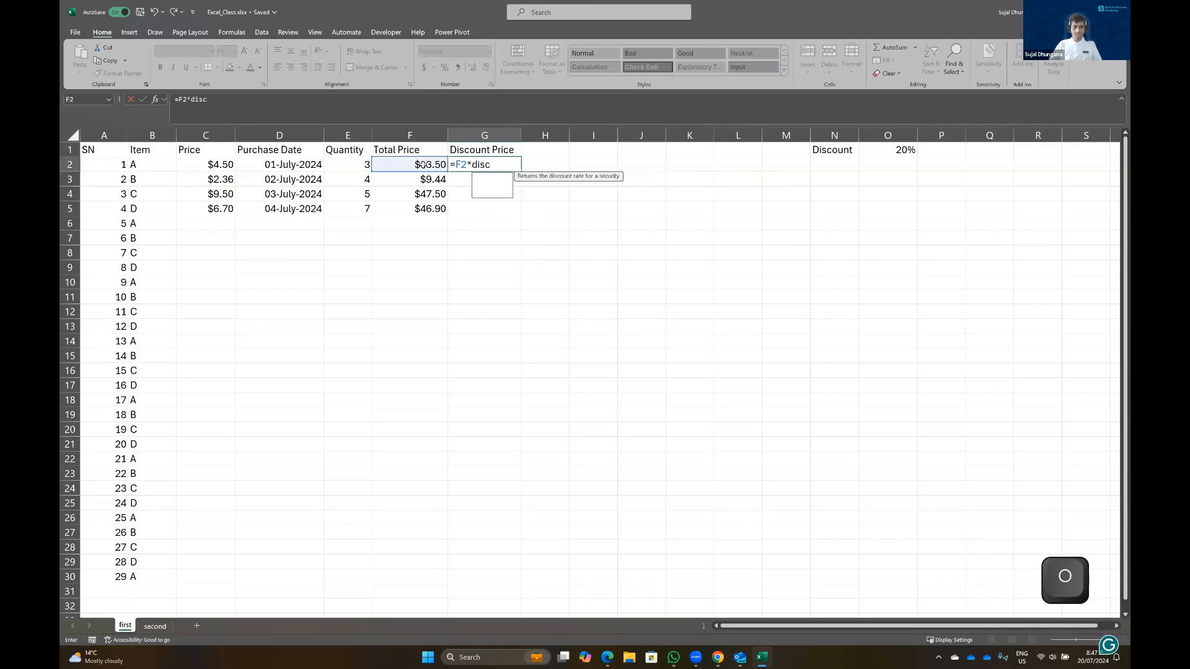
{"action": "key", "text": "BackSpace"}
{"action": "key", "text": "BackSpace"}
{"action": "key", "text": "BackSpace"}
{"action": "key", "text": "BackSpace"}
{"action": "key", "text": "BackSpace"}
{"action": "key", "text": "BackSpace"}
{"action": "key", "text": "Down"}
{"action": "key", "text": "Down"}
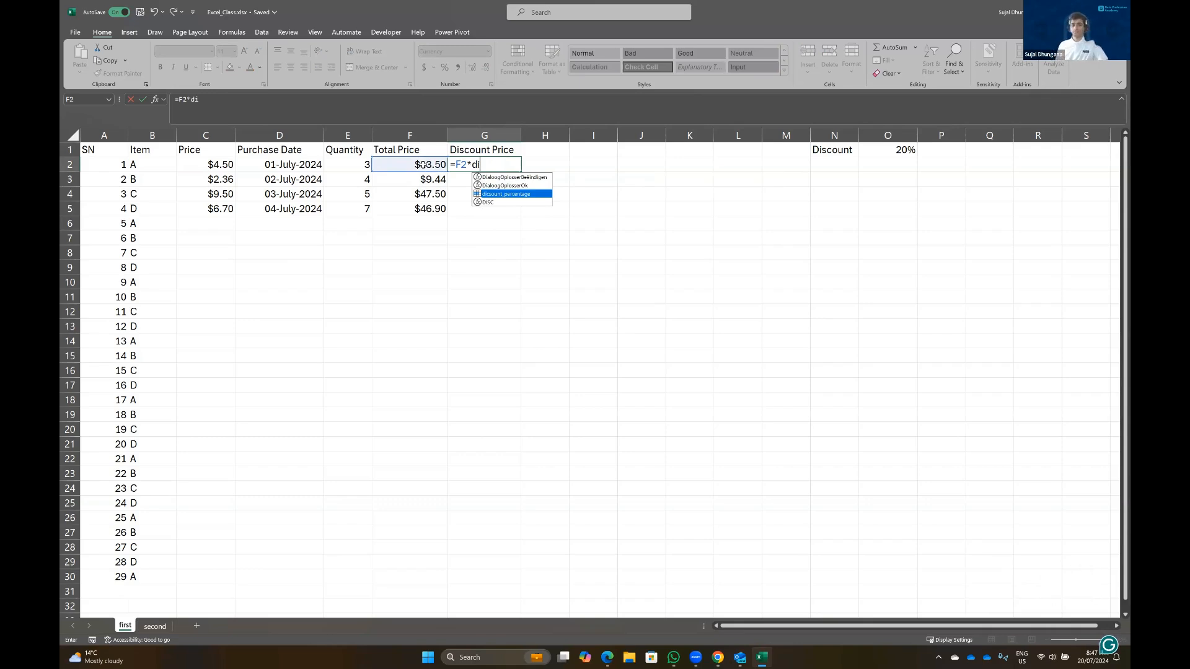
{"action": "key", "text": "Tab"}
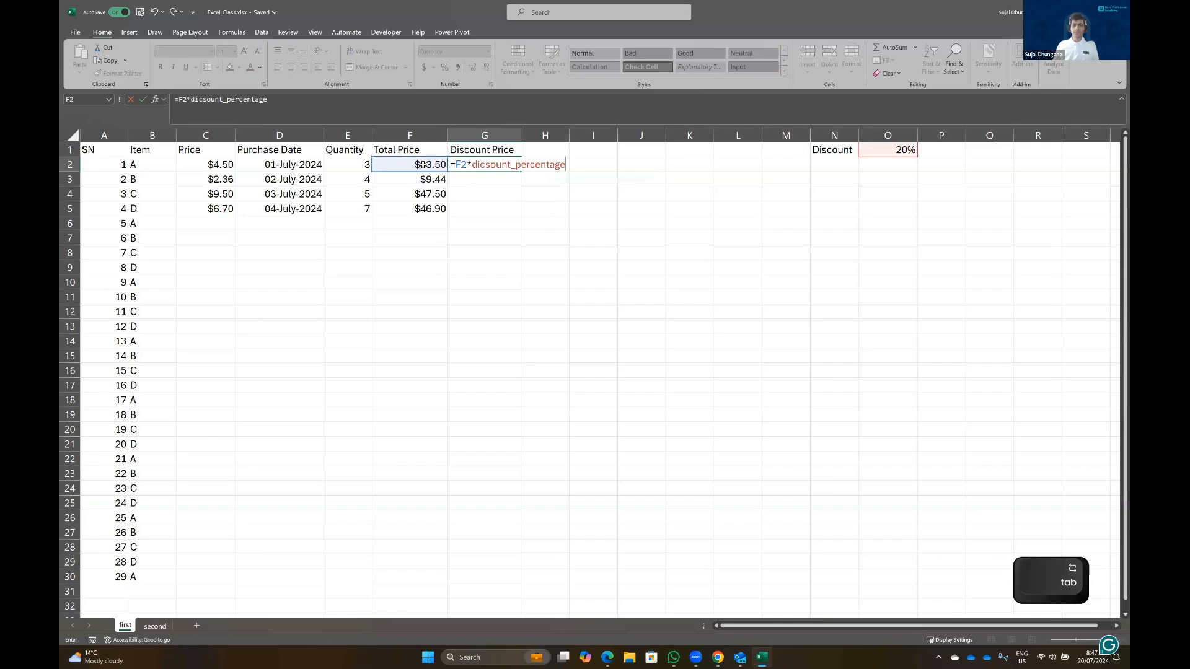
{"action": "key", "text": "Return"}
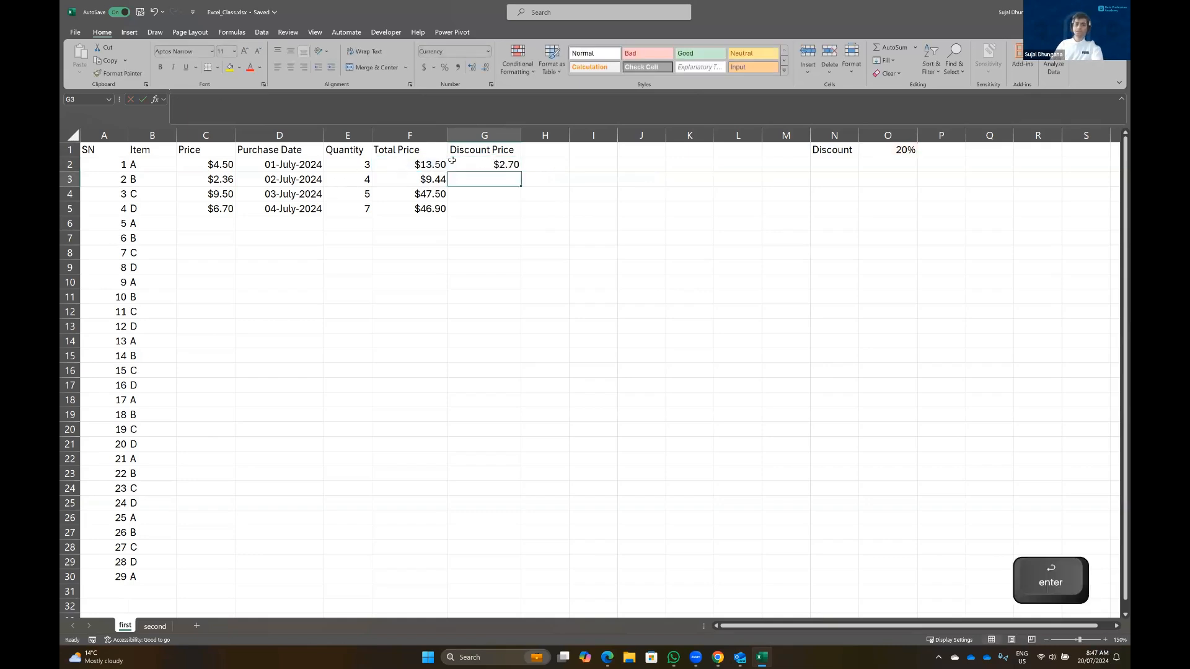
{"action": "left_click", "coordinate": [488, 166]}
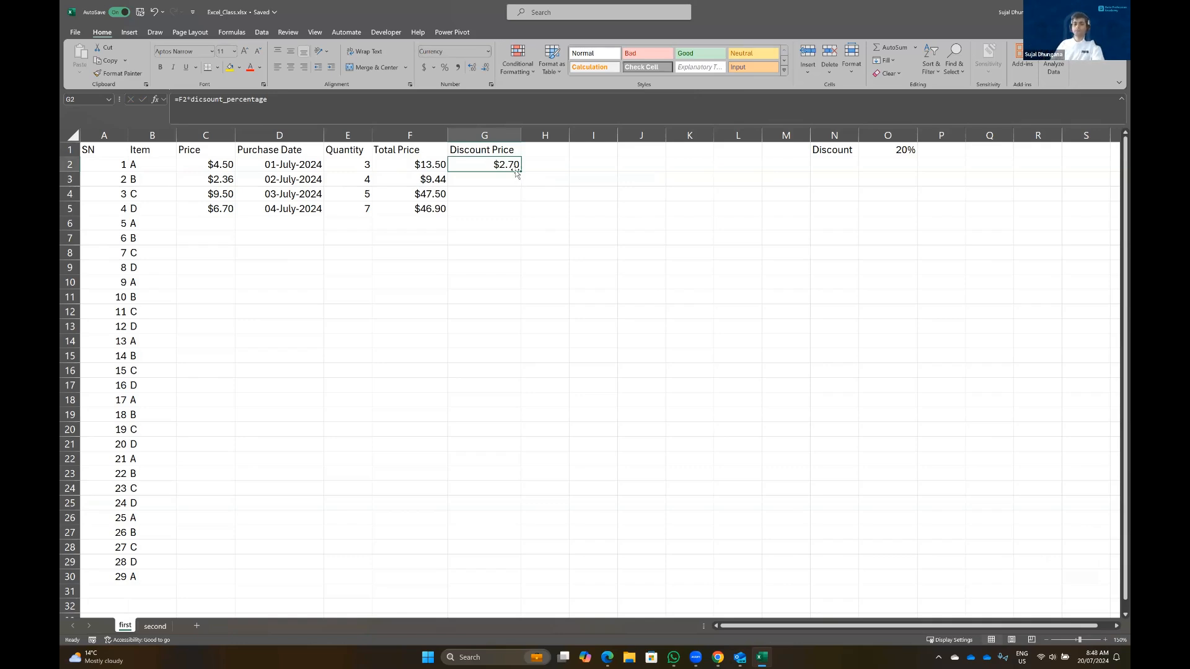
{"action": "left_click_drag", "start_coordinate": [521, 173], "coordinate": [484, 212]}
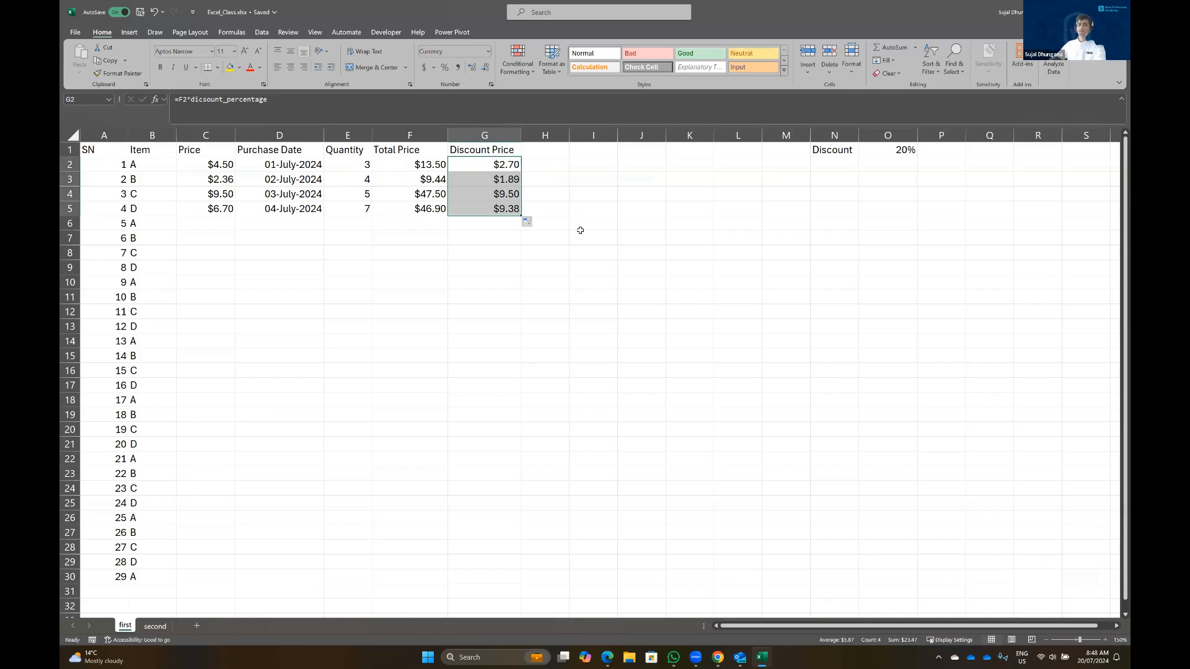
{"action": "left_click", "coordinate": [572, 255]}
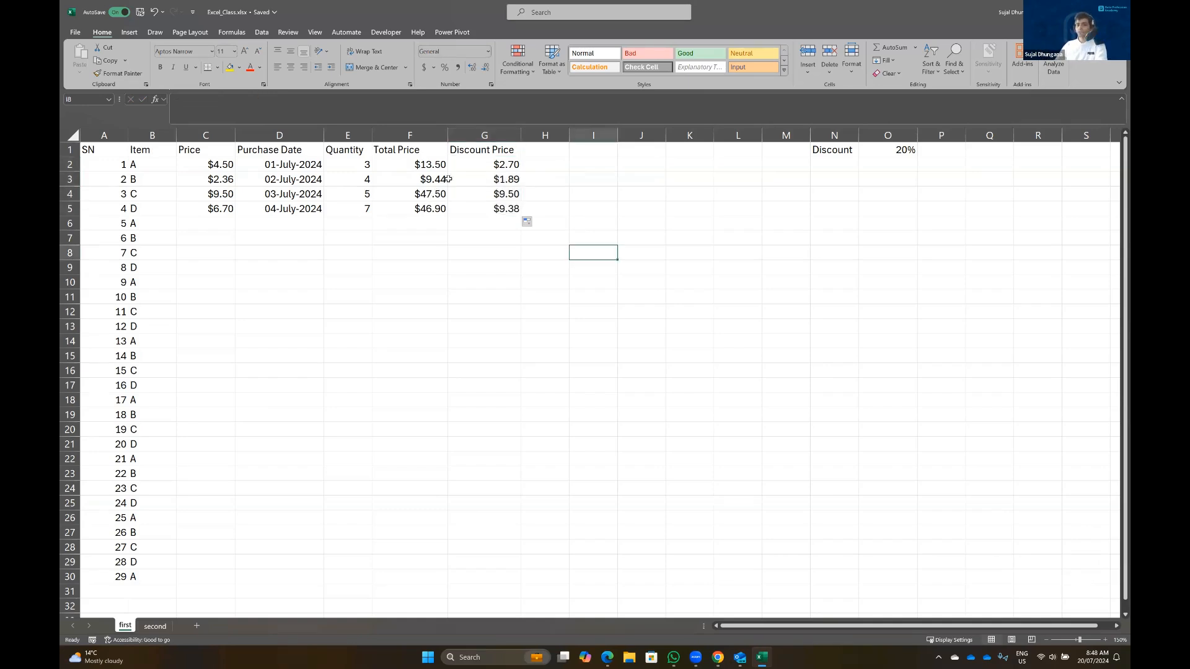
{"action": "left_click", "coordinate": [478, 165]}
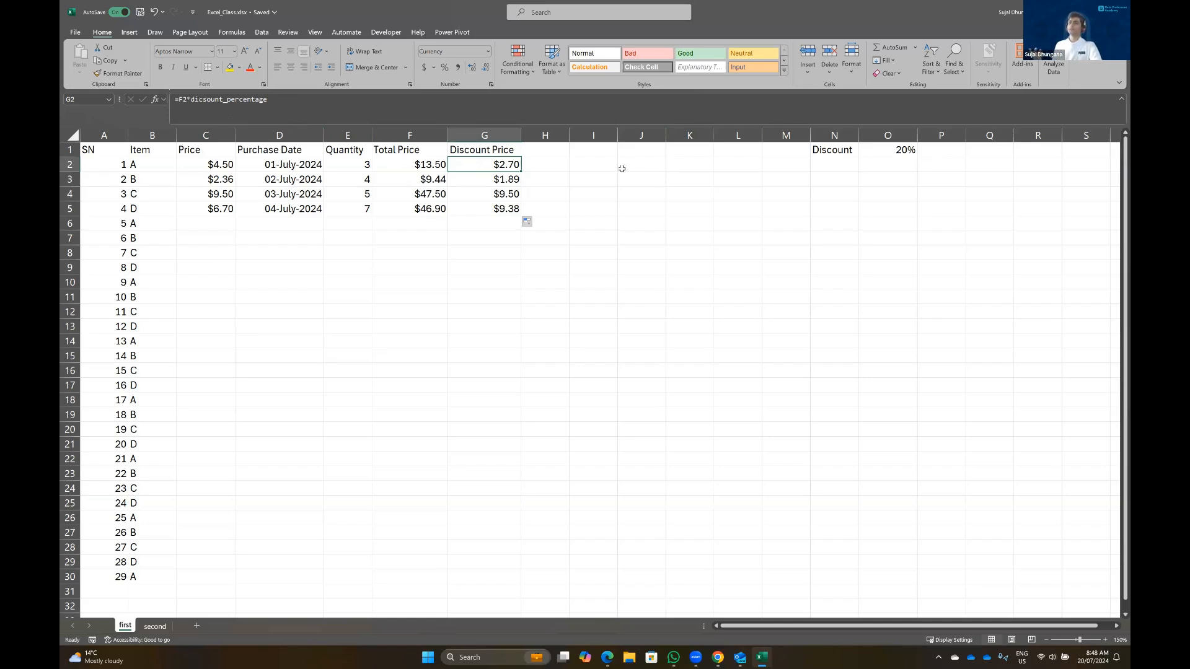
{"action": "left_click", "coordinate": [880, 150]}
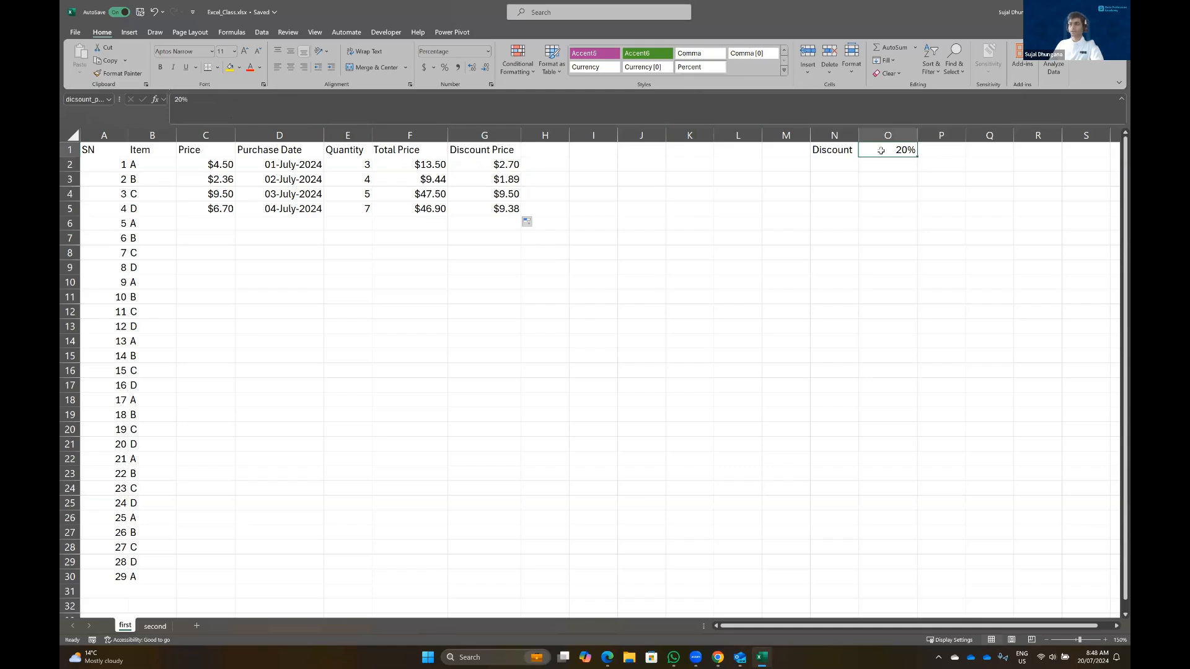
{"action": "left_click", "coordinate": [110, 101]}
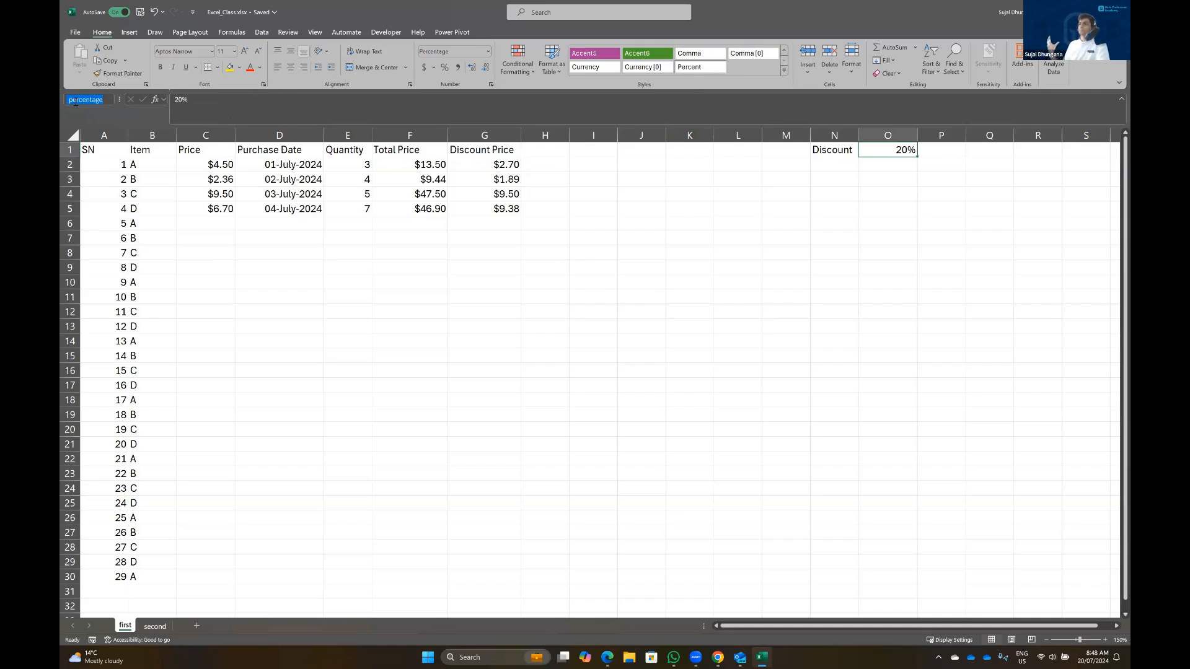
{"action": "left_click", "coordinate": [101, 222]}
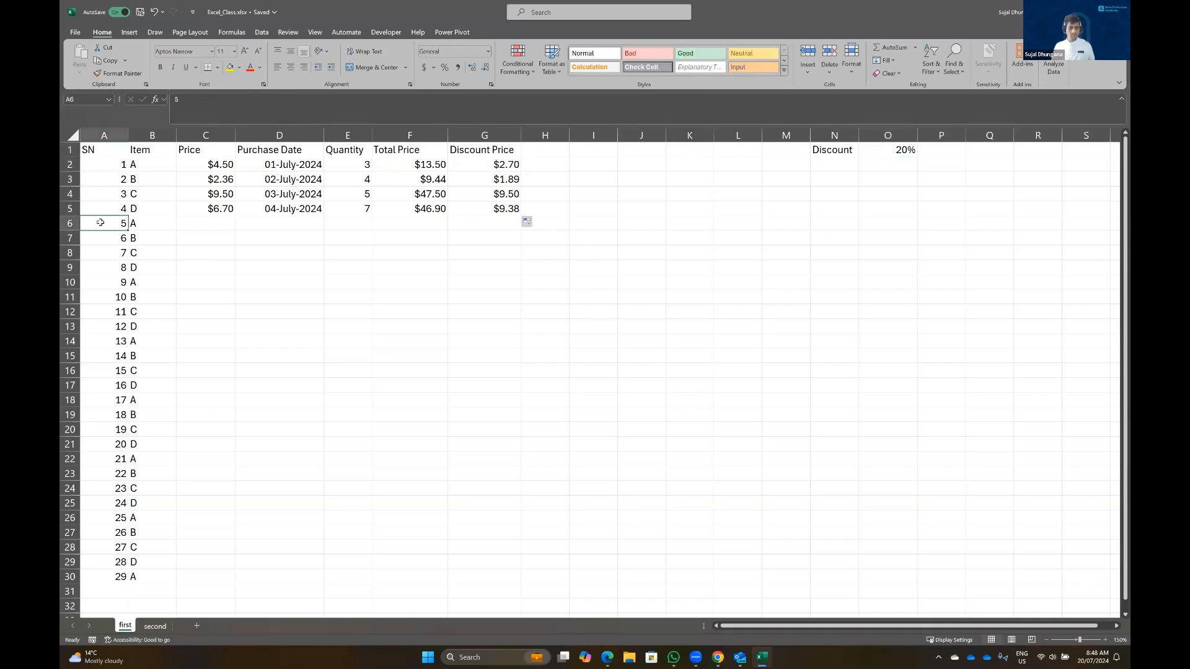
Clear the leftover SN and Item entries from row 6 down to row 30
{"action": "key", "text": "ctrl+shift+Right"}
{"action": "key", "text": "ctrl+shift+Down"}
{"action": "key", "text": "Delete"}
{"action": "left_click", "coordinate": [484, 238]}
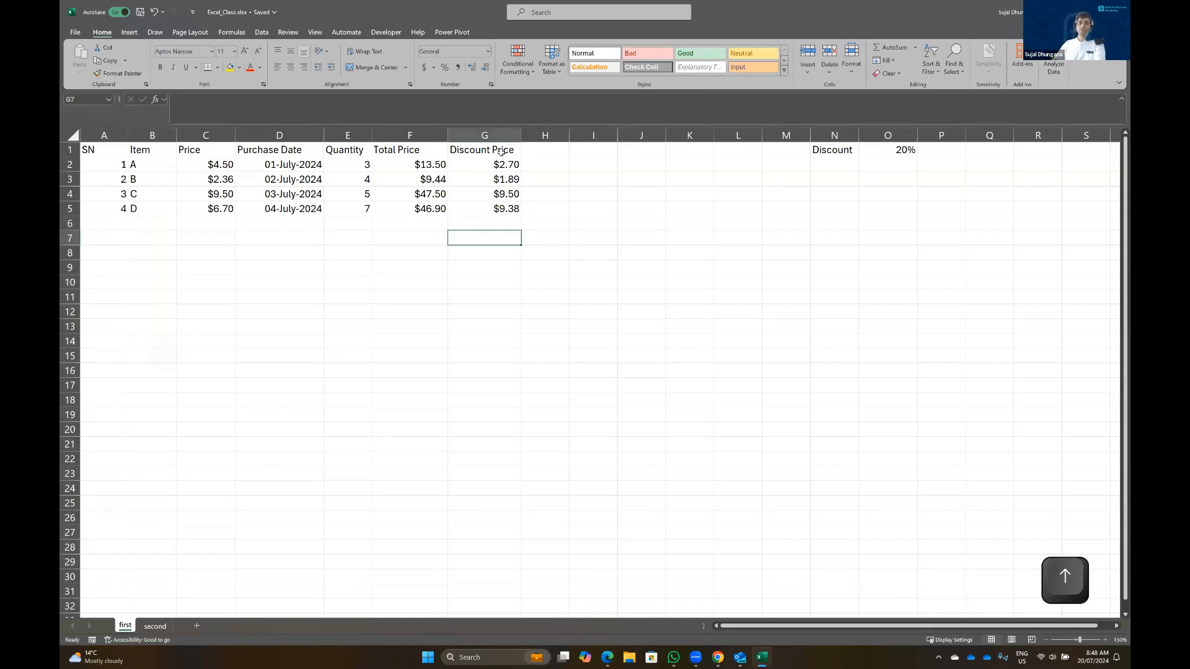
Add a Final Price heading in H1 with =F2-G2 filled down through H5
{"action": "left_click", "coordinate": [548, 151]}
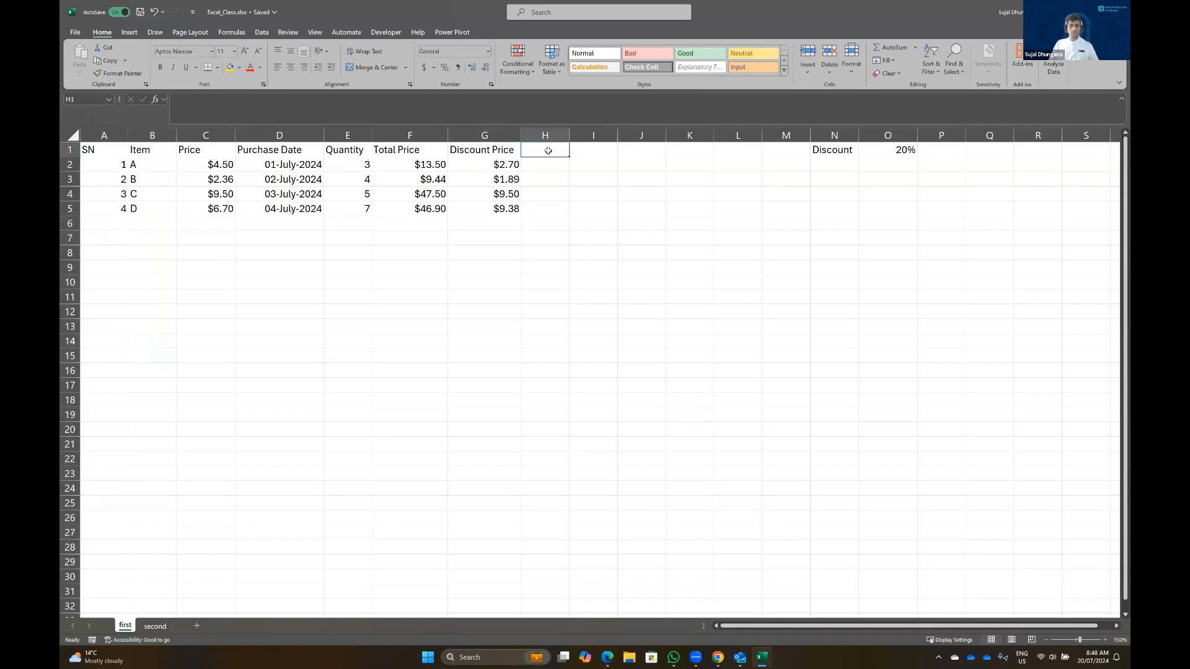
{"action": "type", "text": "Final Price"}
{"action": "key", "text": "Return"}
{"action": "type", "text": "="}
{"action": "left_click", "coordinate": [424, 164]}
{"action": "type", "text": "-"}
{"action": "left_click", "coordinate": [483, 166]}
{"action": "key", "text": "Return"}
{"action": "double_click", "coordinate": [589, 171]}
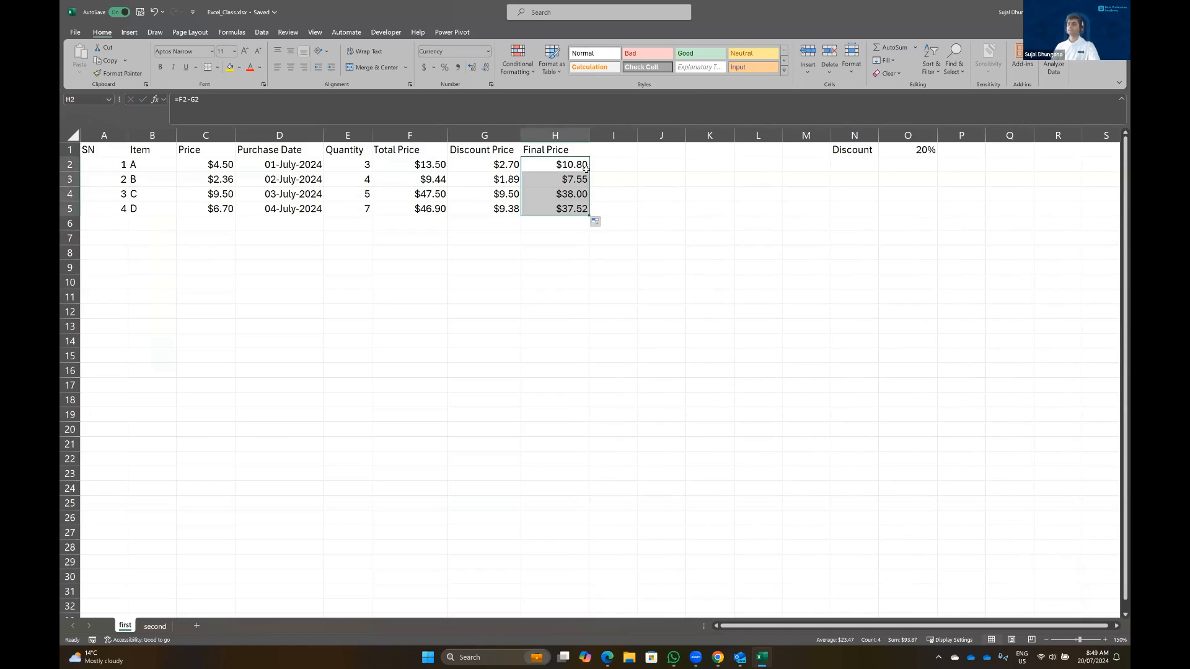
Label F7 as GST and enter a 10% rate in G7
{"action": "left_click", "coordinate": [413, 242]}
{"action": "double_click", "coordinate": [413, 242]}
{"action": "type", "text": "Tax"}
{"action": "key", "text": "BackSpace"}
{"action": "key", "text": "BackSpace"}
{"action": "key", "text": "BackSpace"}
{"action": "type", "text": "GST"}
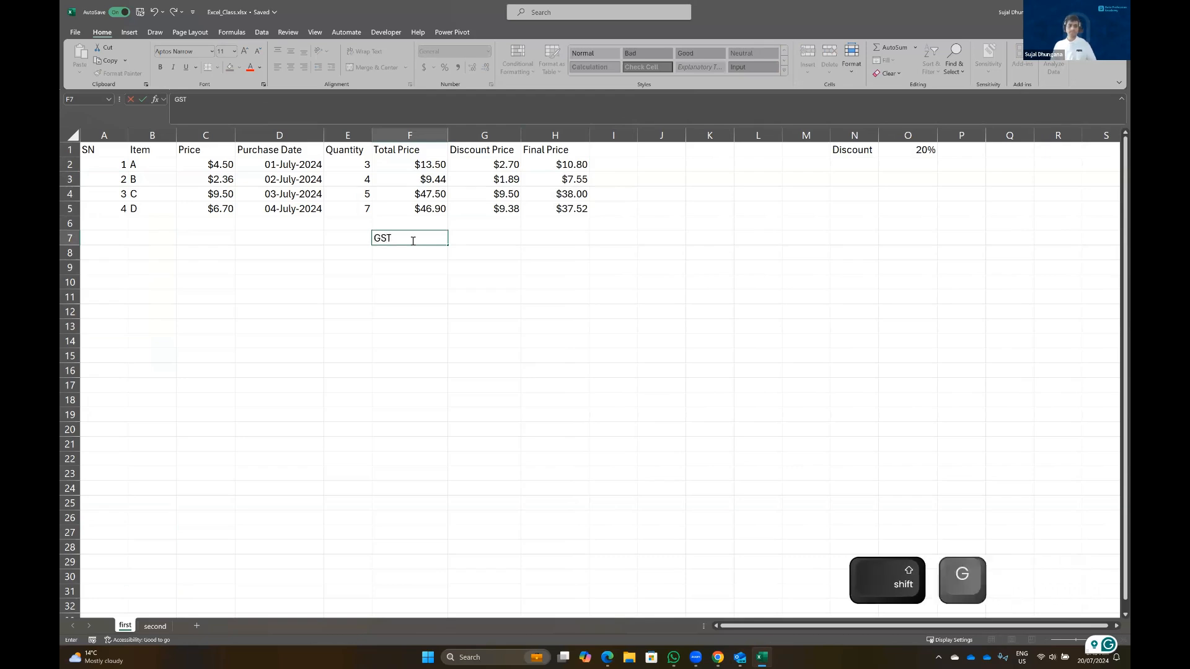
{"action": "key", "text": "Right"}
{"action": "type", "text": "10"}
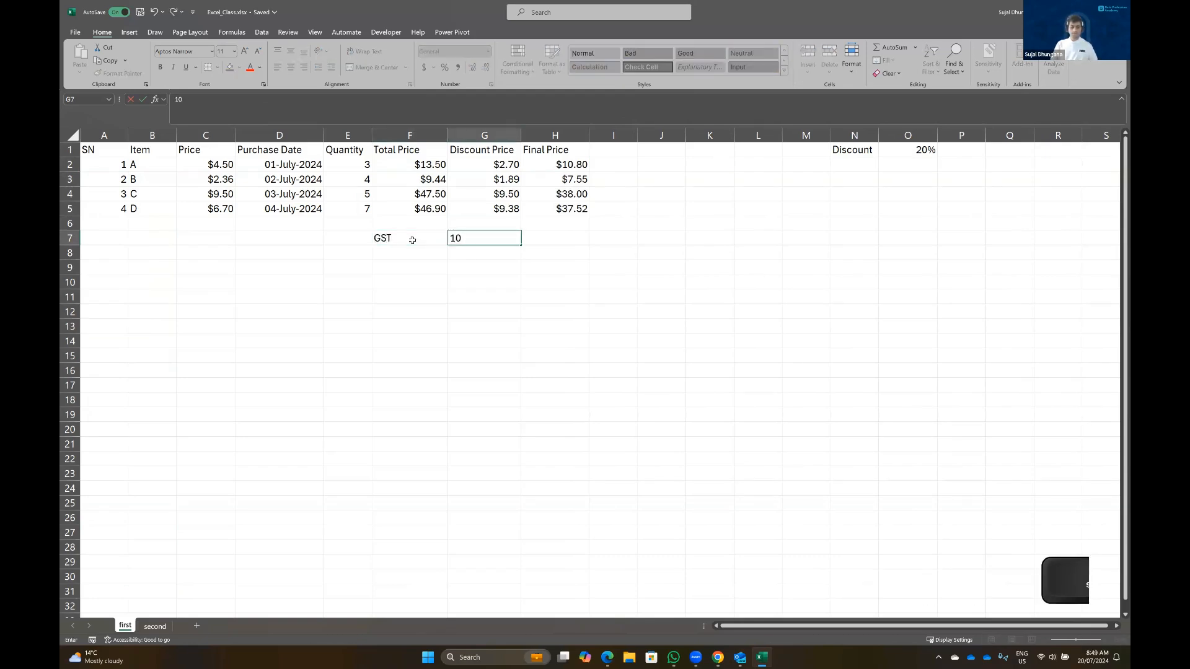
{"action": "type", "text": "%"}
{"action": "key", "text": "Right"}
Label G6 Total and enter =SUM(H2:H5) in H6 for $93.87
{"action": "key", "text": "Up"}
{"action": "key", "text": "Left"}
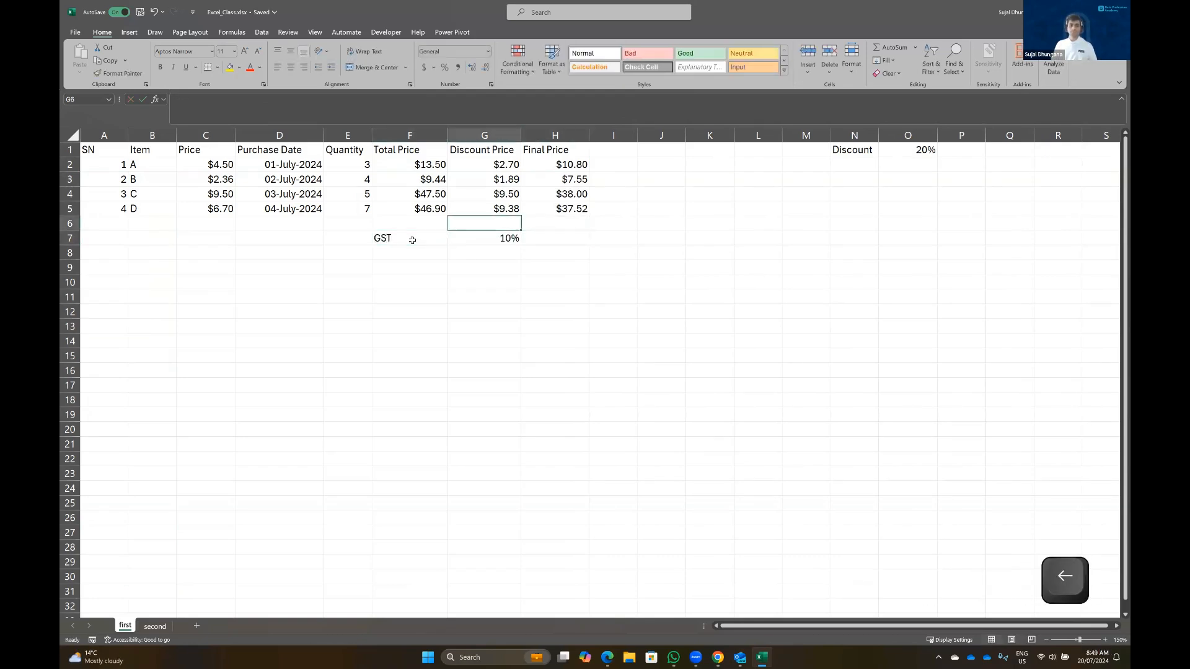
{"action": "type", "text": "Total"}
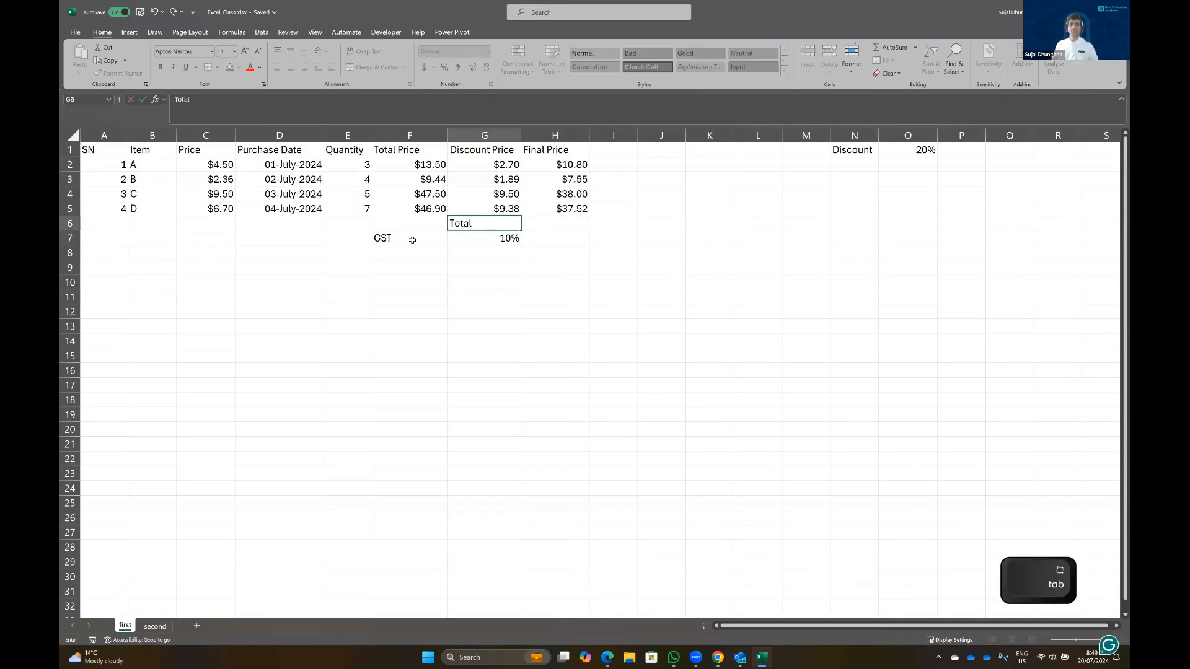
{"action": "key", "text": "Tab"}
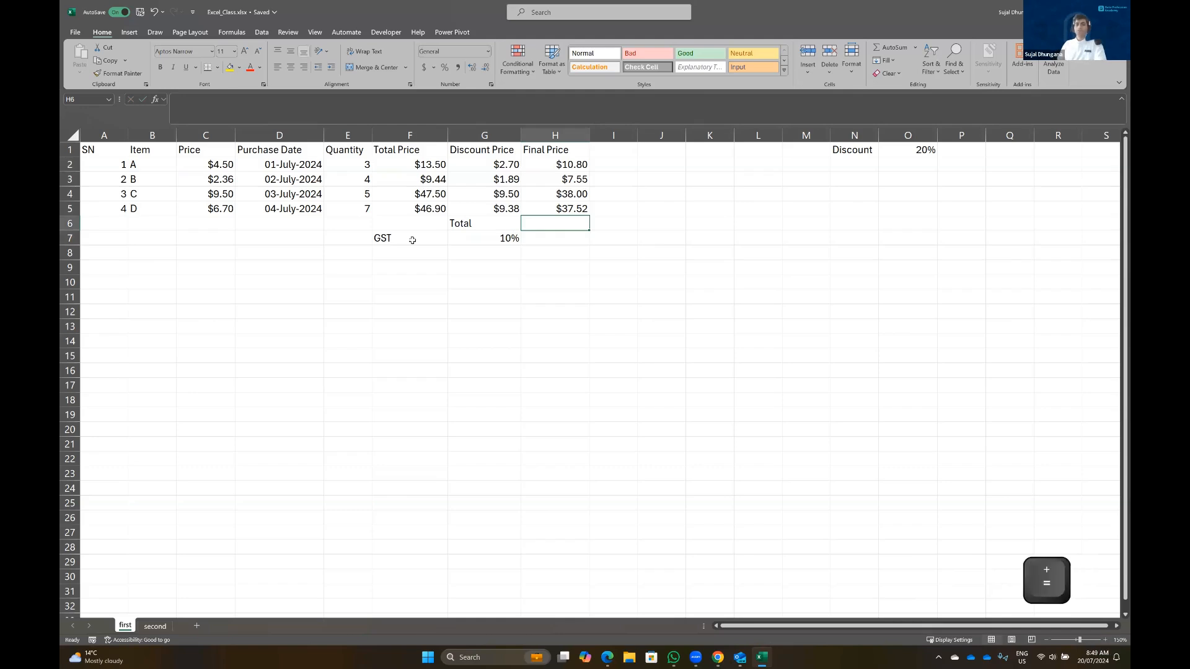
{"action": "type", "text": "=sum"}
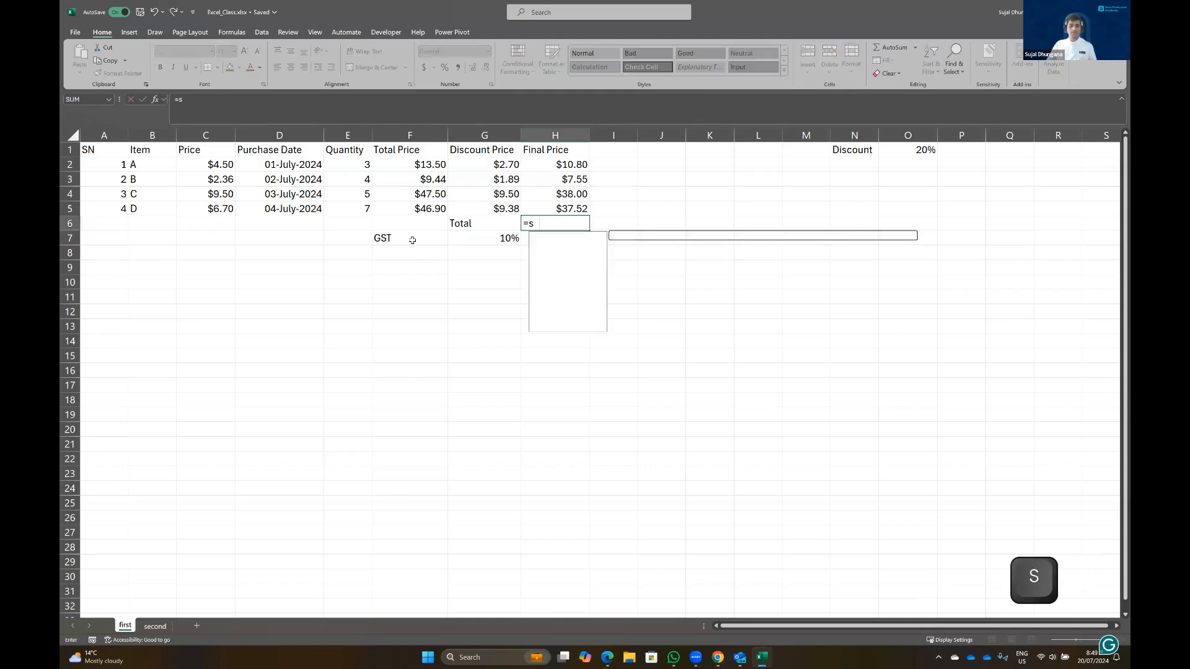
{"action": "key", "text": "BackSpace"}
{"action": "key", "text": "BackSpace"}
{"action": "key", "text": "BackSpace"}
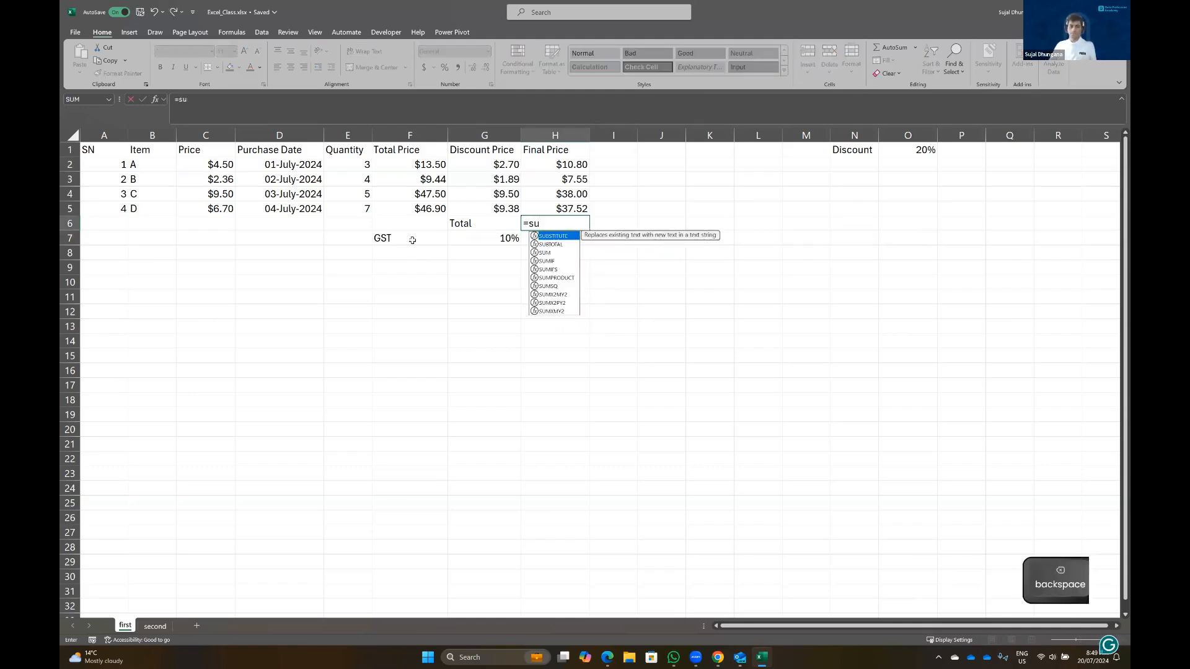
{"action": "type", "text": "sum"}
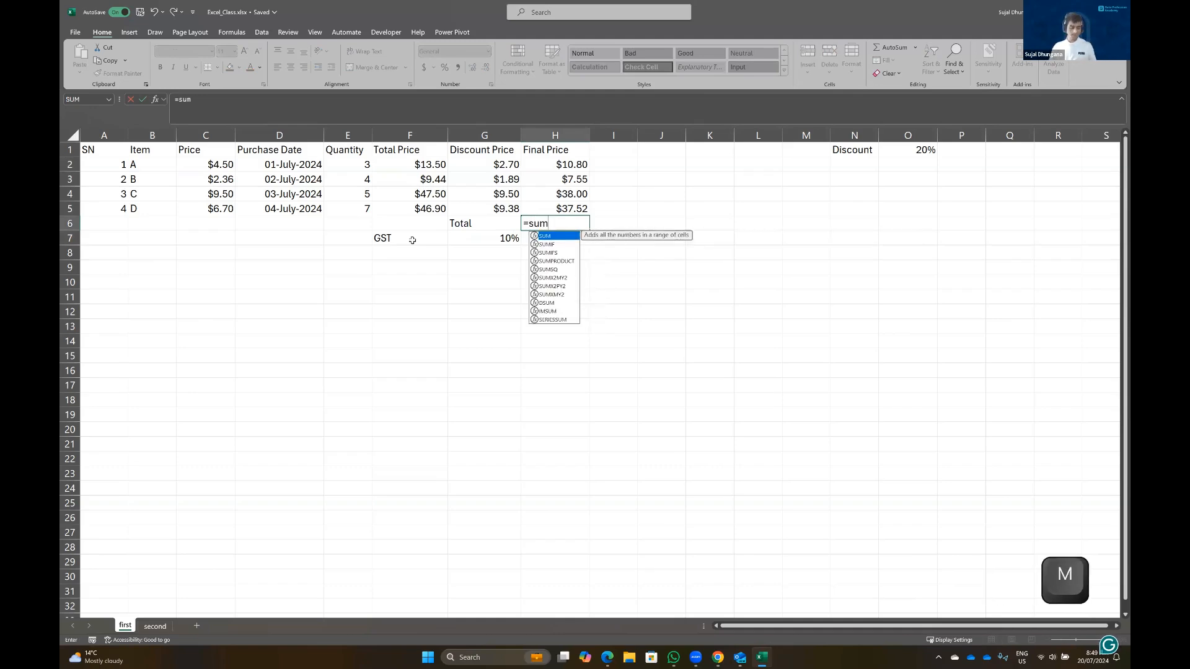
{"action": "key", "text": "Tab"}
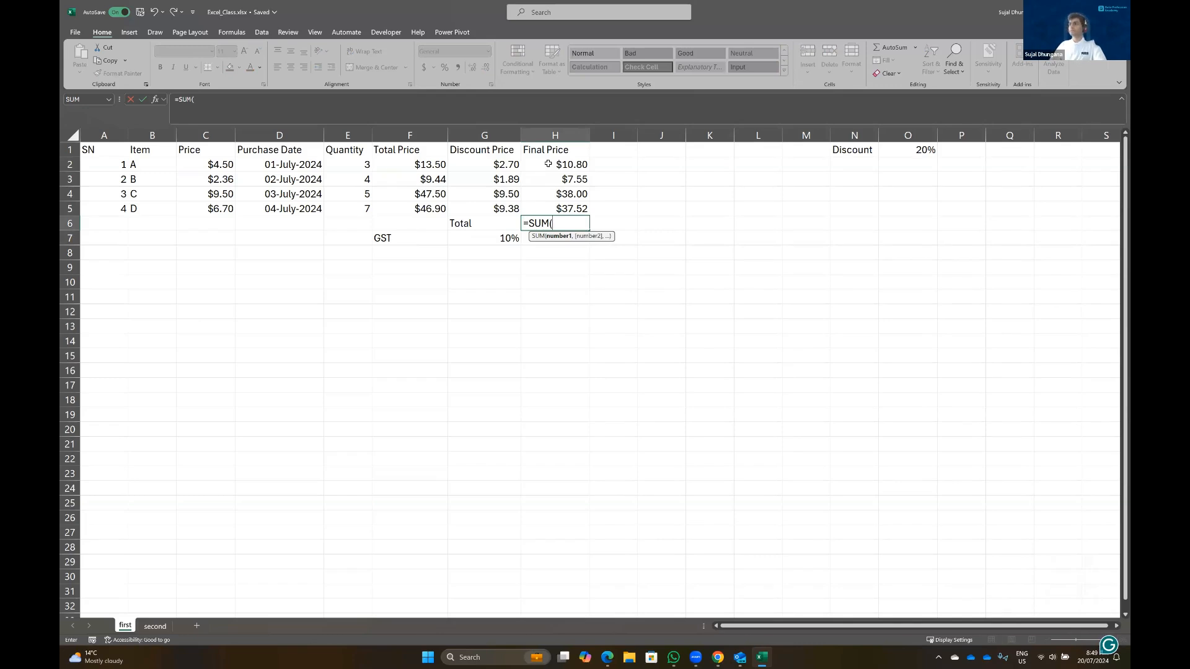
{"action": "left_click_drag", "start_coordinate": [545, 163], "coordinate": [546, 209]}
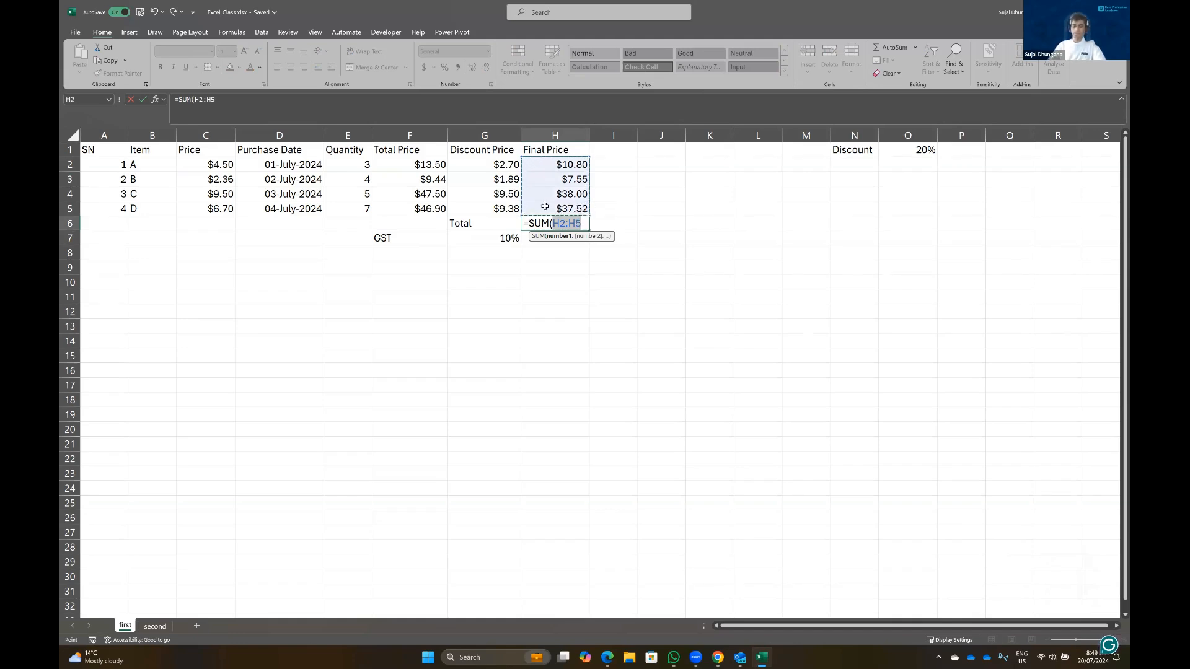
{"action": "type", "text": ")"}
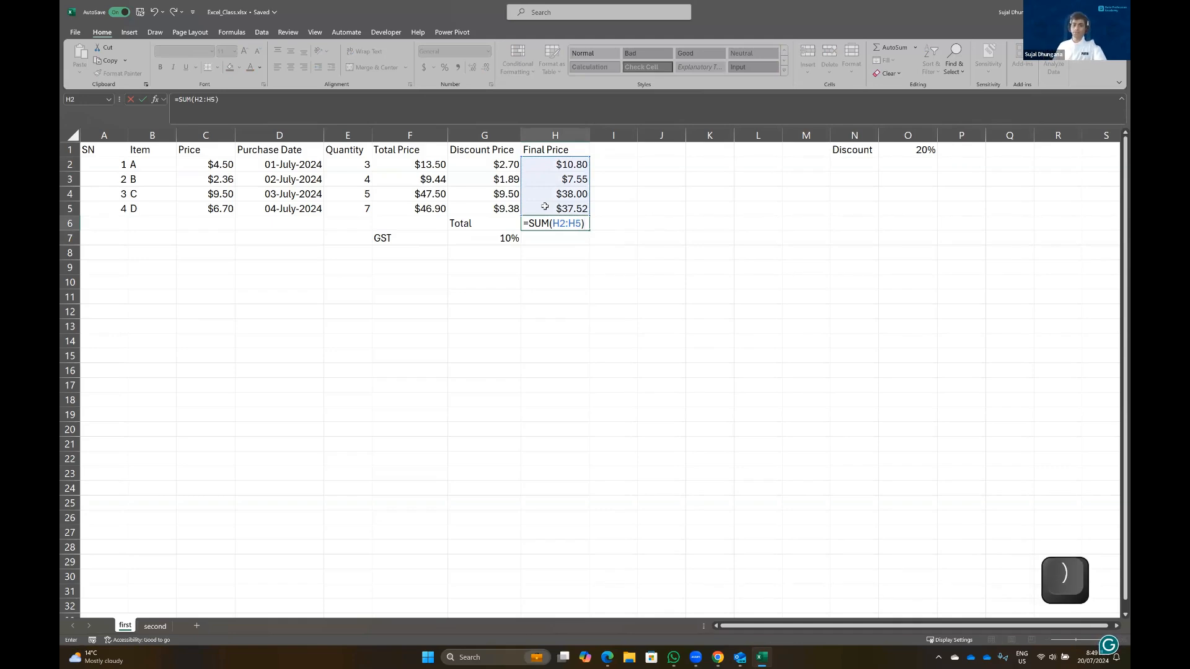
{"action": "key", "text": "Return"}
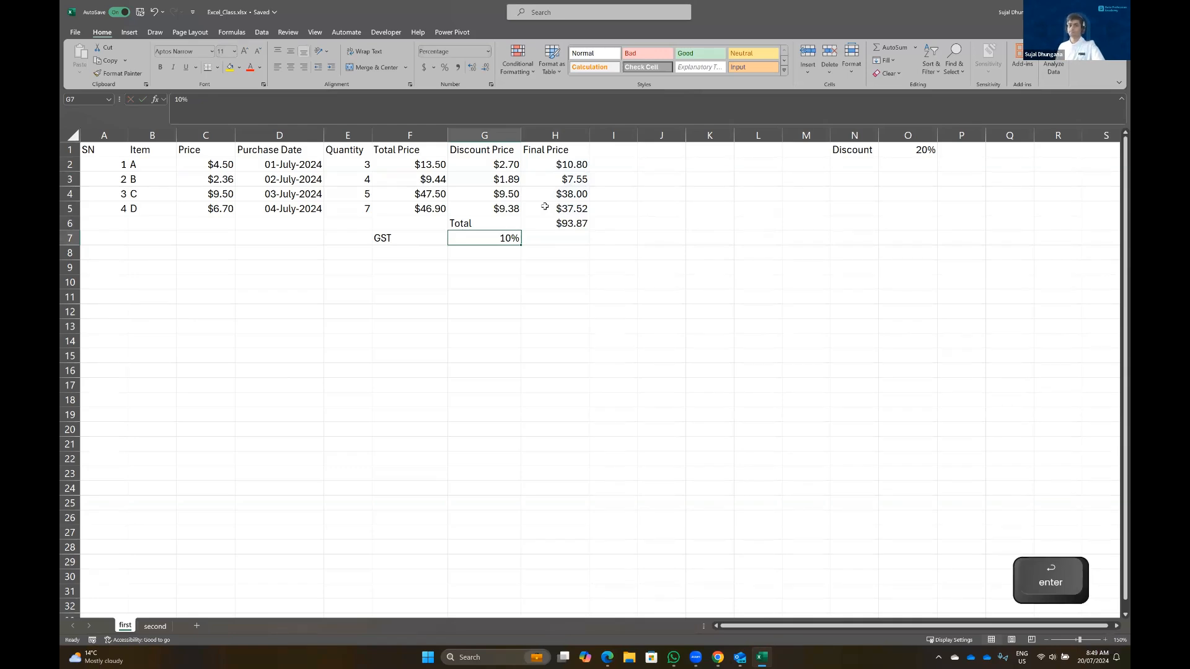
Compute the GST in H7 as =H6*G7, giving $9.39
{"action": "key", "text": "Right"}
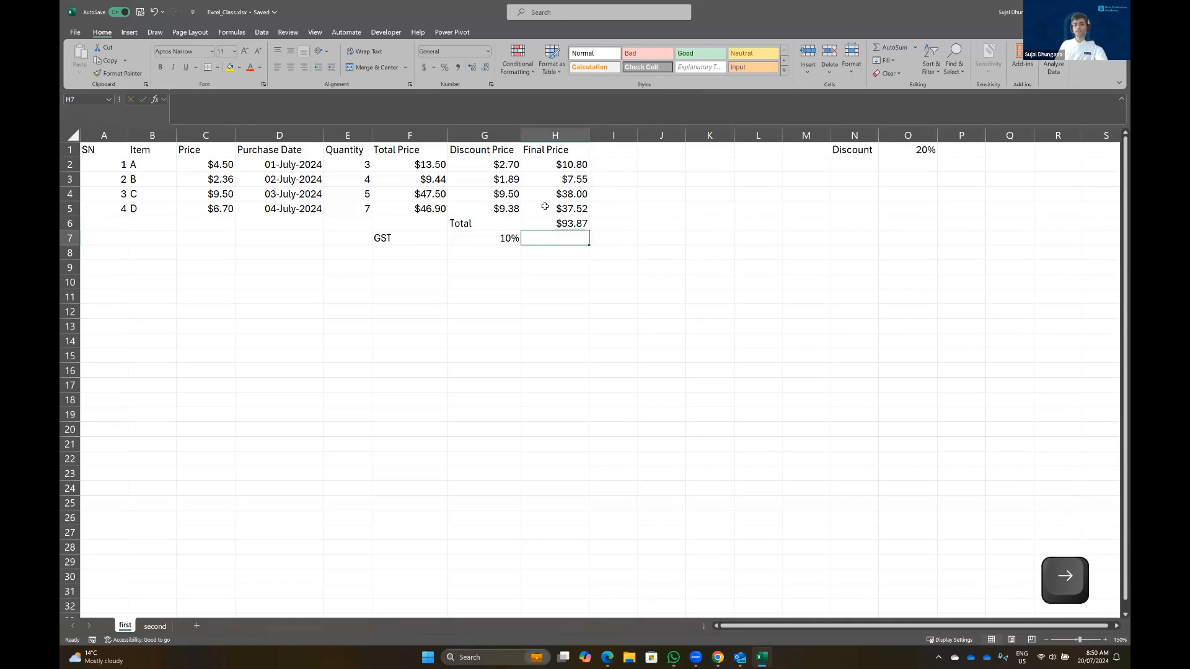
{"action": "type", "text": "="}
{"action": "left_click", "coordinate": [546, 223]}
{"action": "type", "text": "*"}
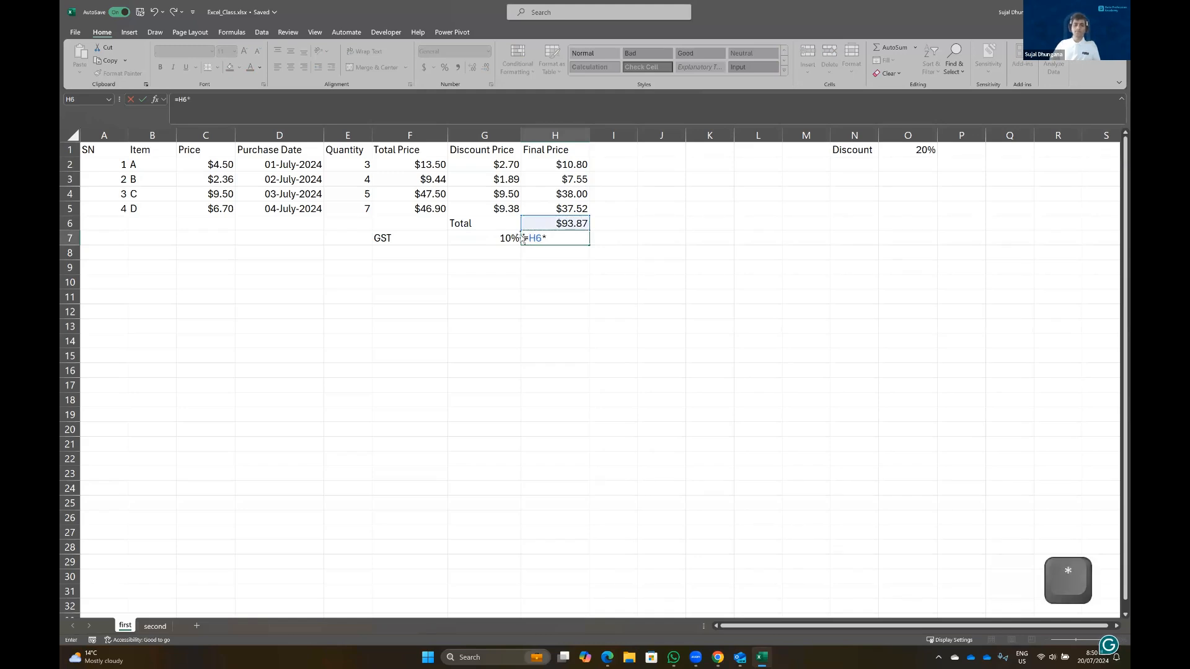
{"action": "left_click", "coordinate": [484, 239]}
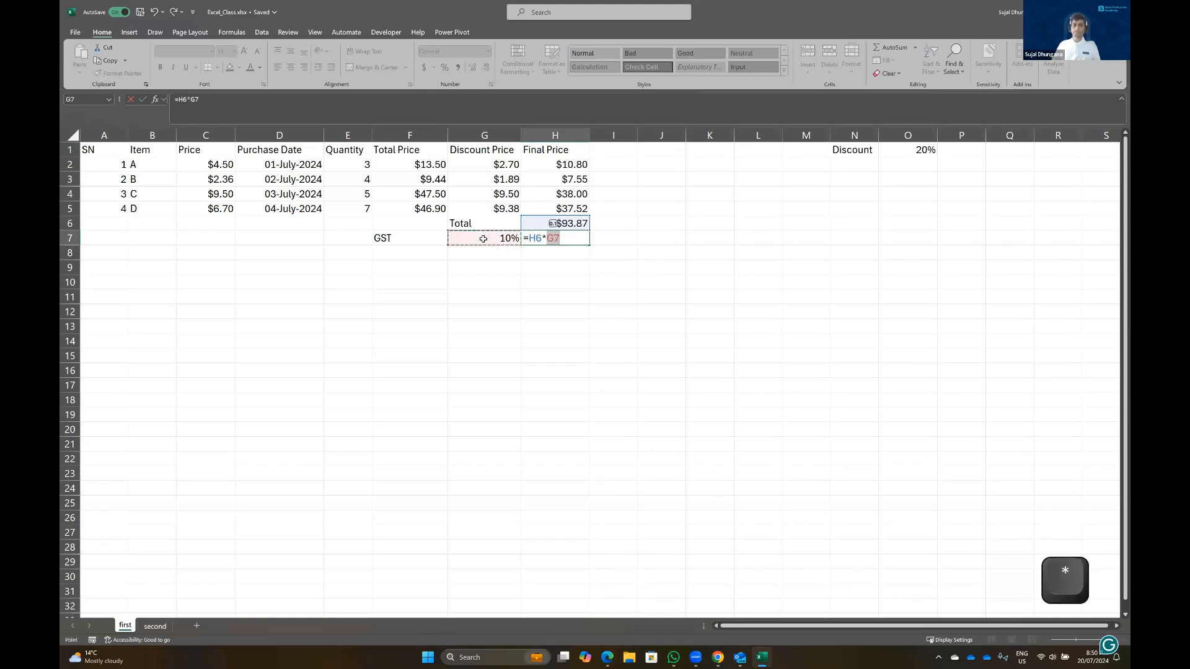
{"action": "key", "text": "Return"}
Add a Grand Total label in G8 with =H6+H7 in H8, giving $103.26
{"action": "key", "text": "Left"}
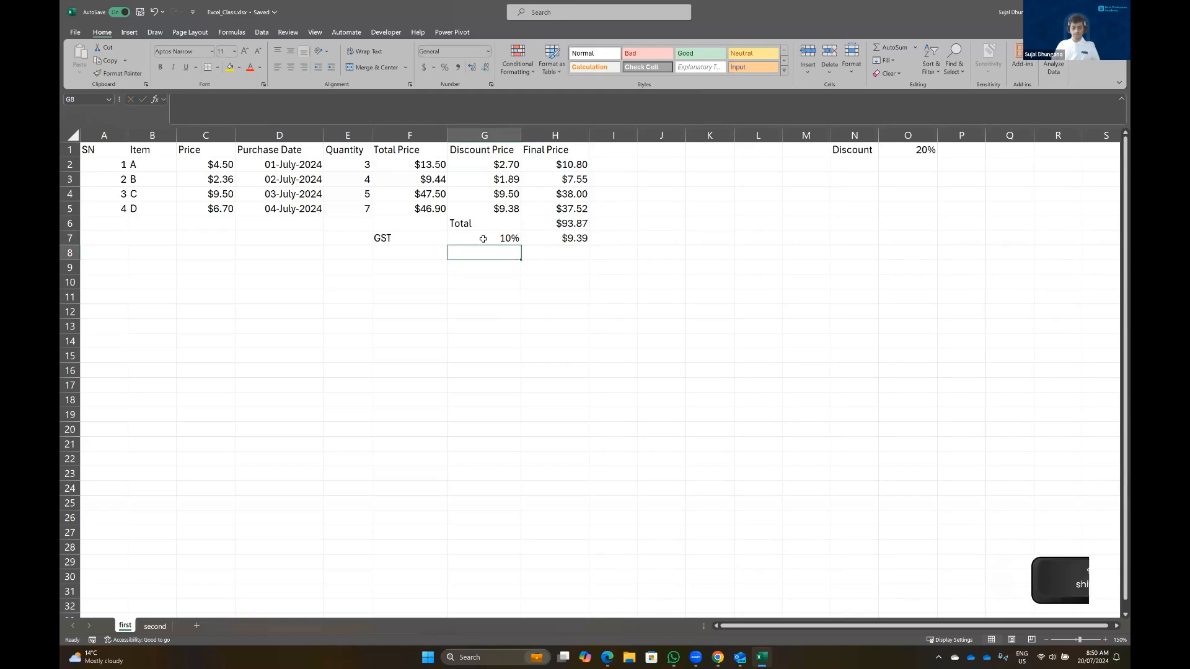
{"action": "type", "text": "Grand T"}
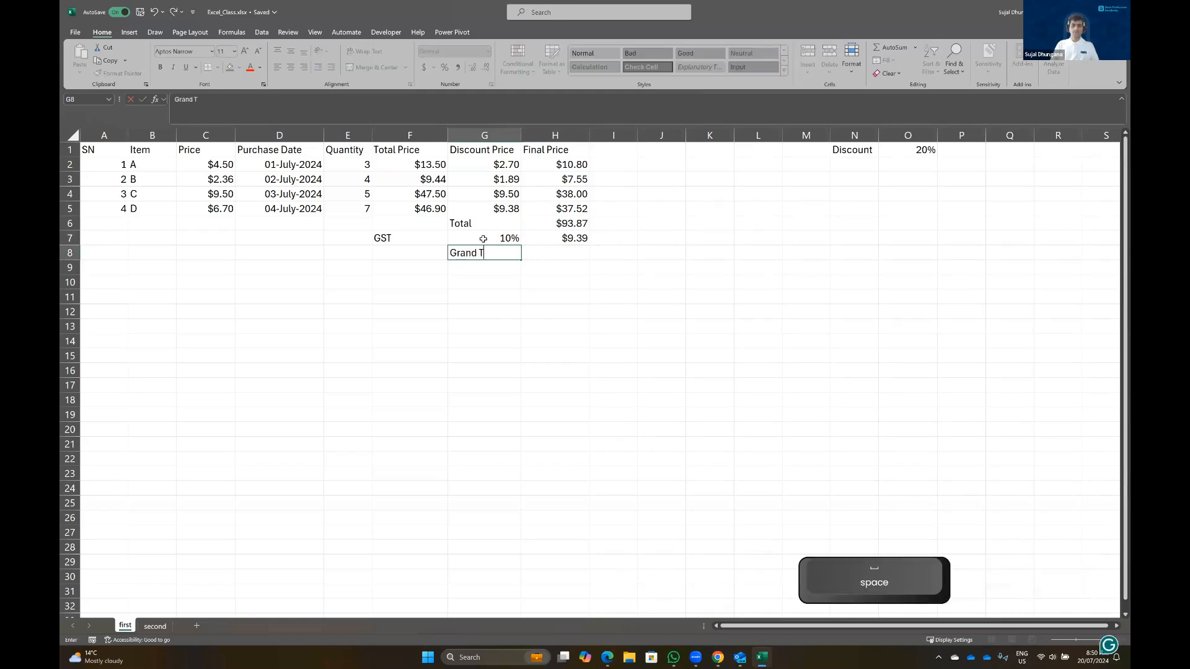
{"action": "type", "text": "otal"}
{"action": "key", "text": "Tab"}
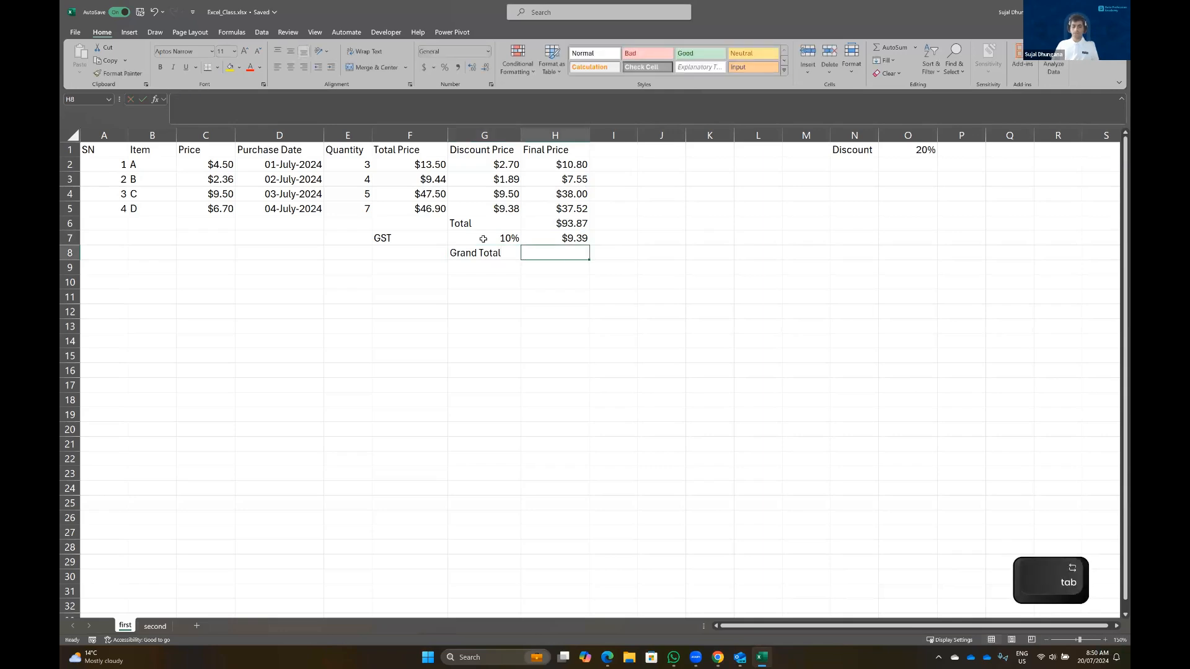
{"action": "type", "text": "="}
{"action": "left_click", "coordinate": [543, 224]}
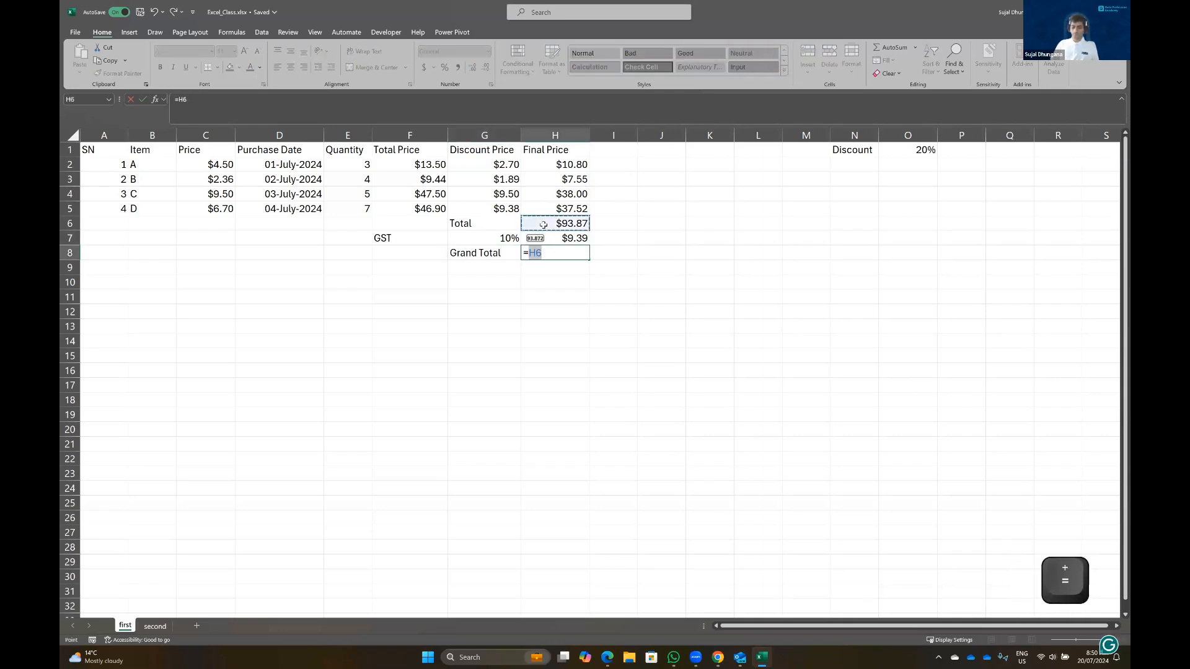
{"action": "type", "text": "+"}
{"action": "left_click", "coordinate": [575, 237]}
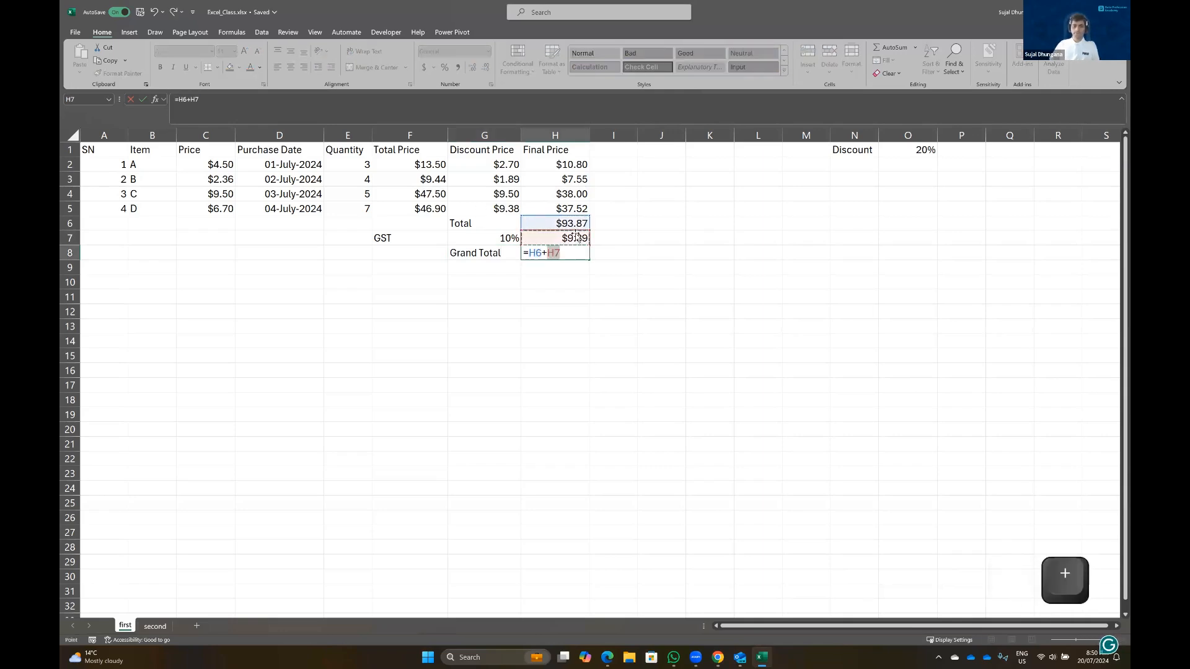
{"action": "key", "text": "Return"}
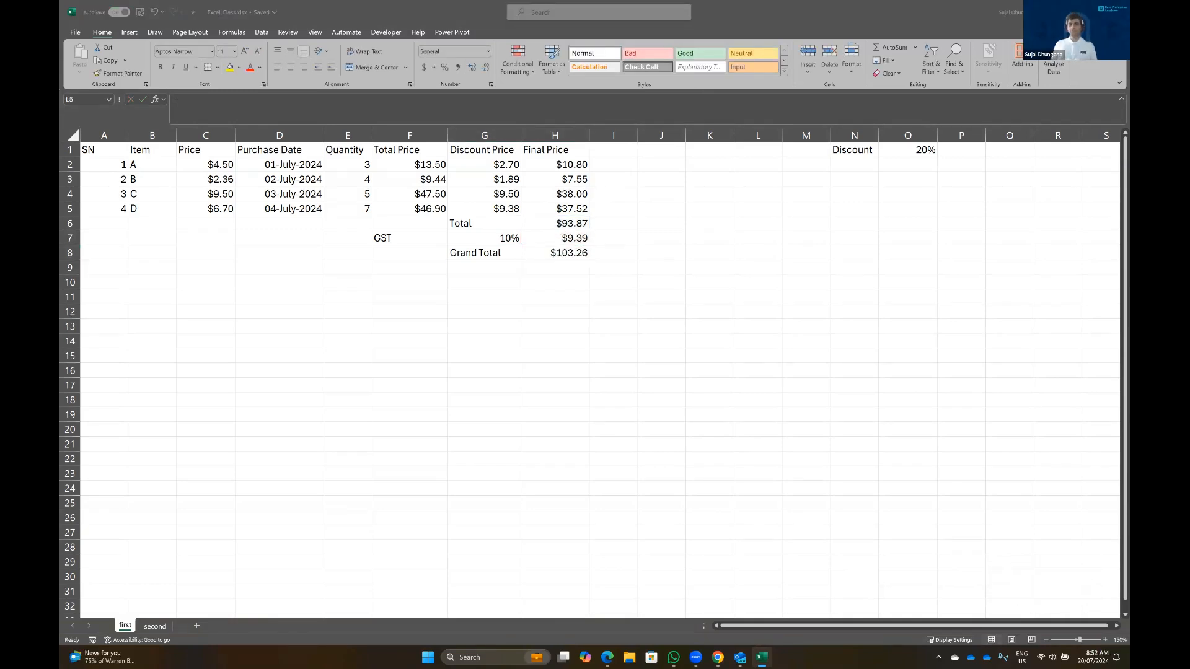
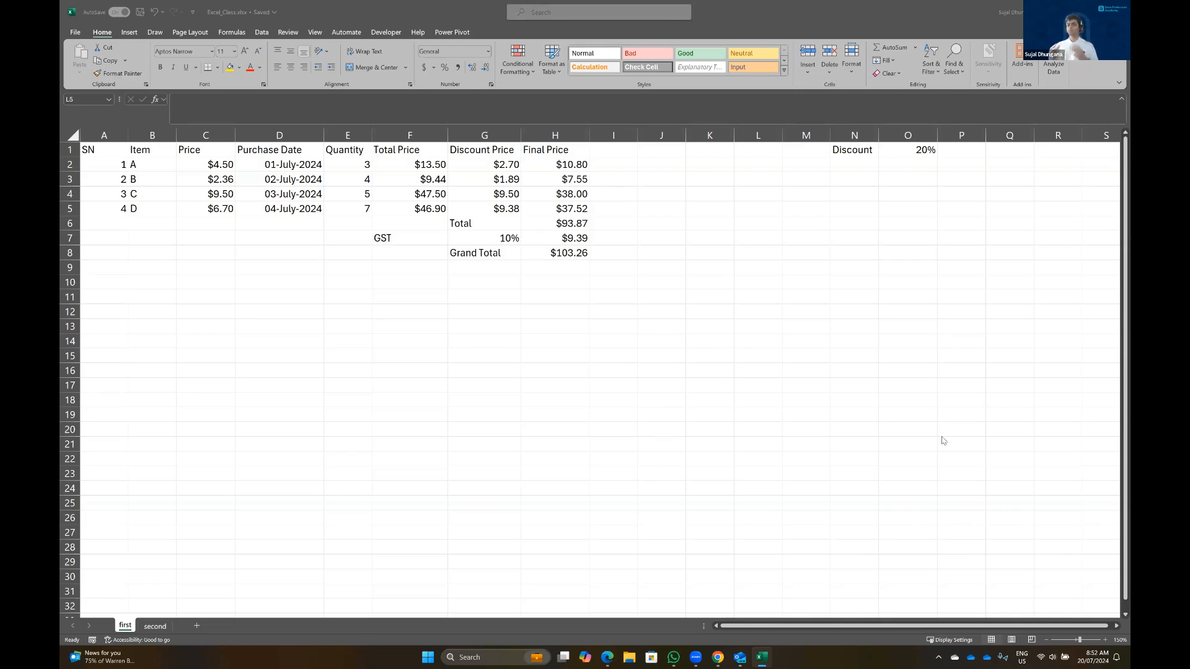
Format the A1:H5 data as a table with headers using a blue table style
{"action": "left_click", "coordinate": [110, 149]}
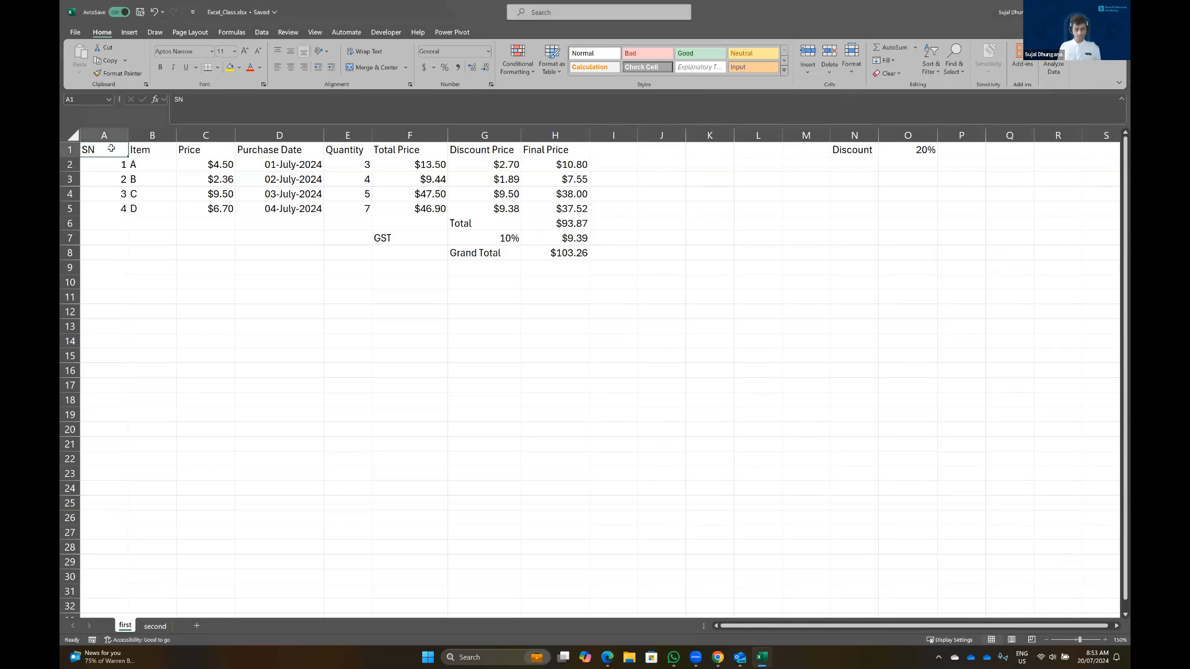
{"action": "key", "text": "ctrl+shift+Right"}
{"action": "key", "text": "ctrl+shift+Down"}
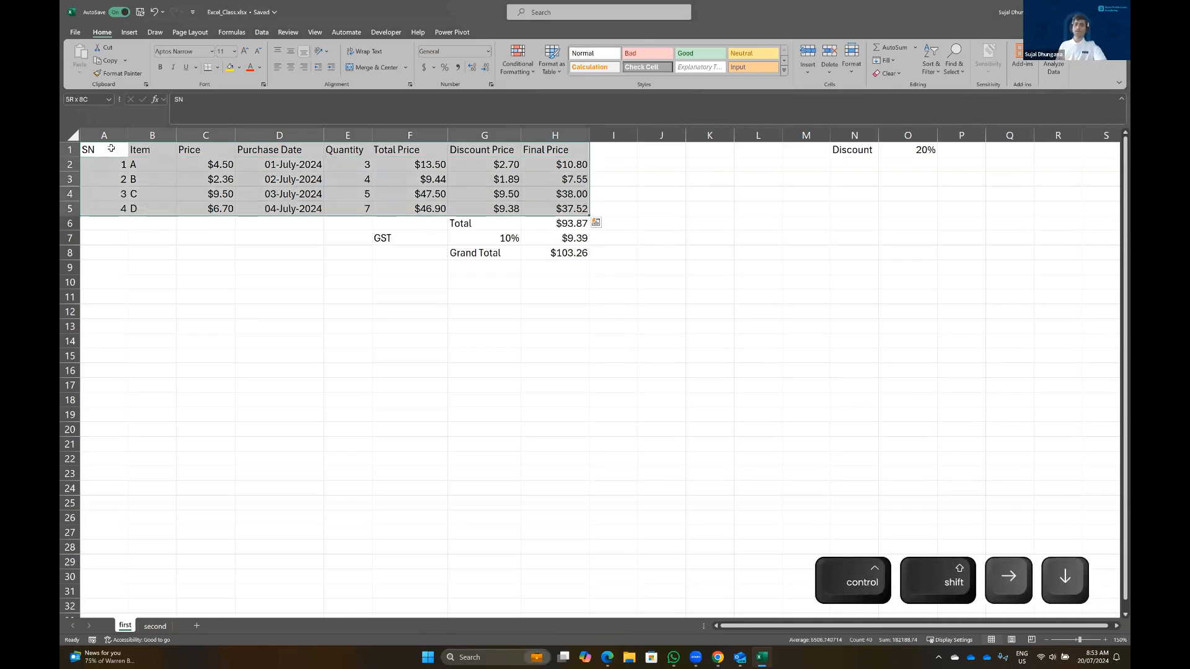
{"action": "left_click", "coordinate": [548, 70]}
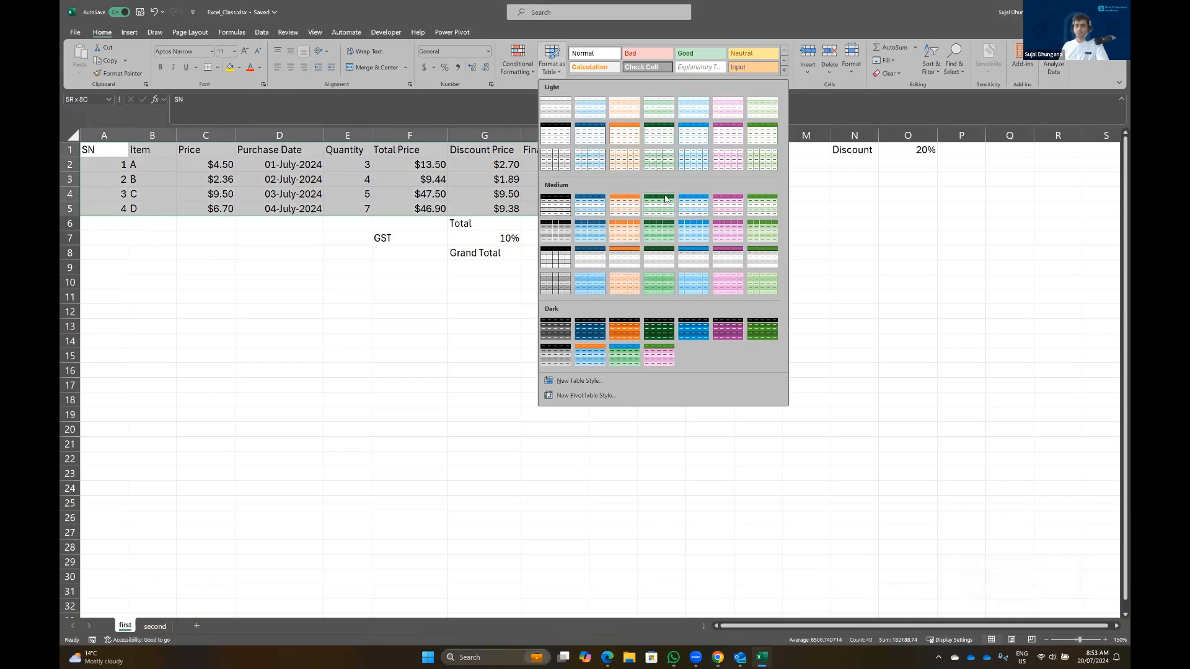
{"action": "left_click", "coordinate": [595, 135]}
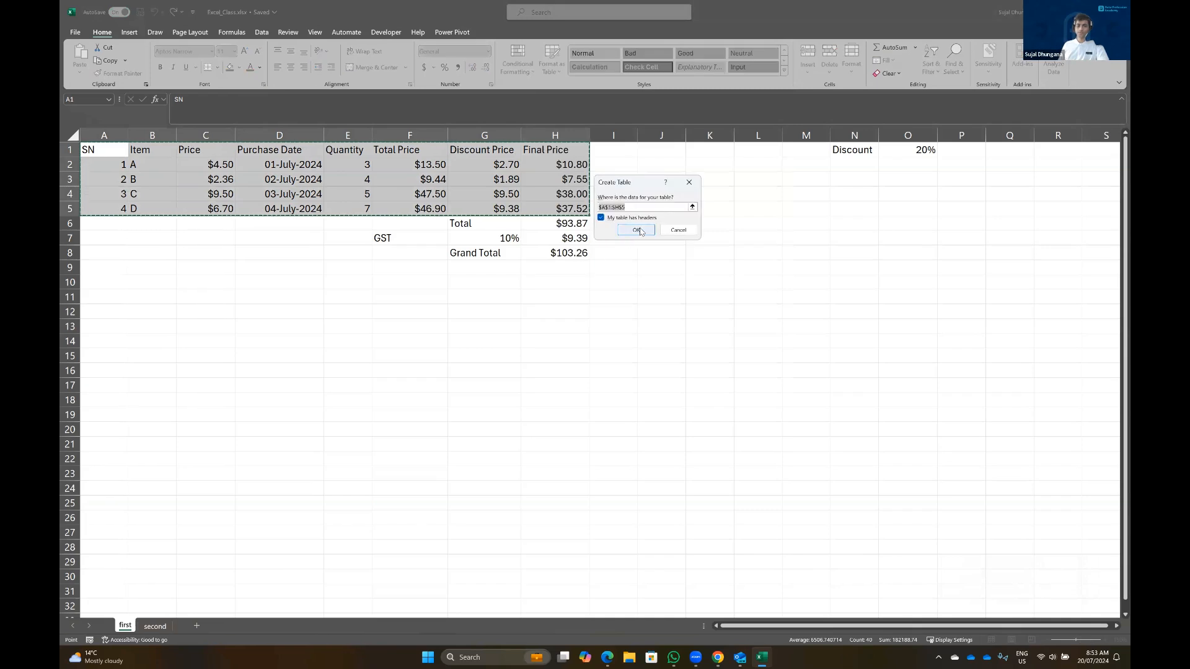
{"action": "left_click", "coordinate": [638, 230]}
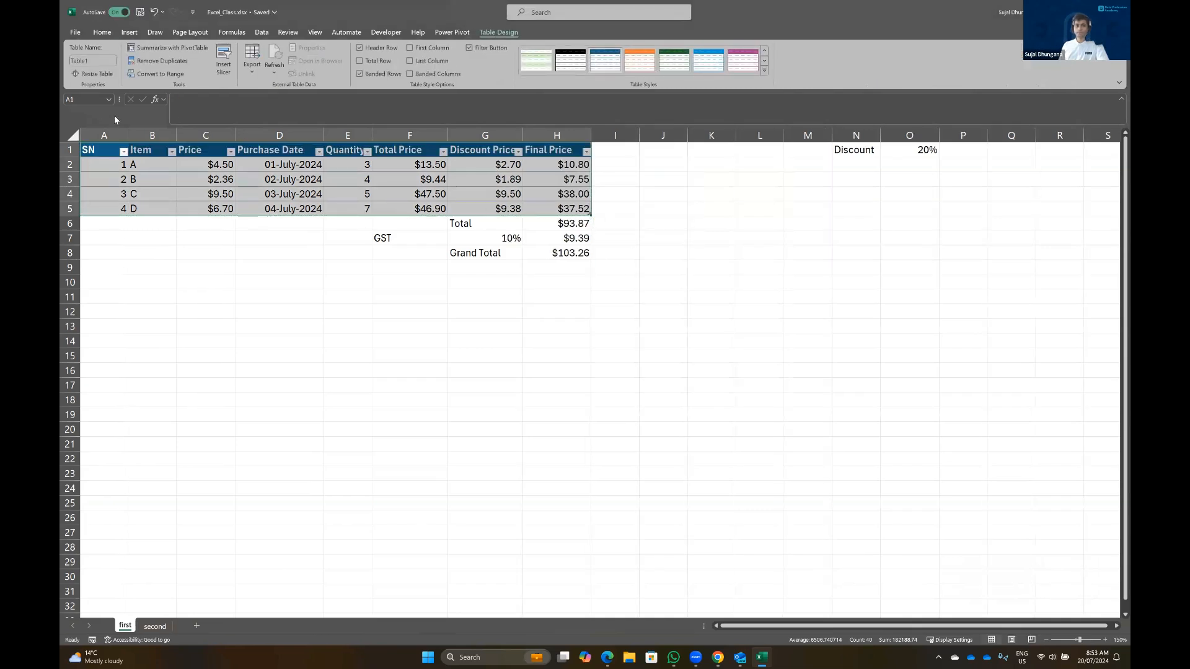
Autofit every worksheet column to its contents
{"action": "left_click", "coordinate": [72, 136]}
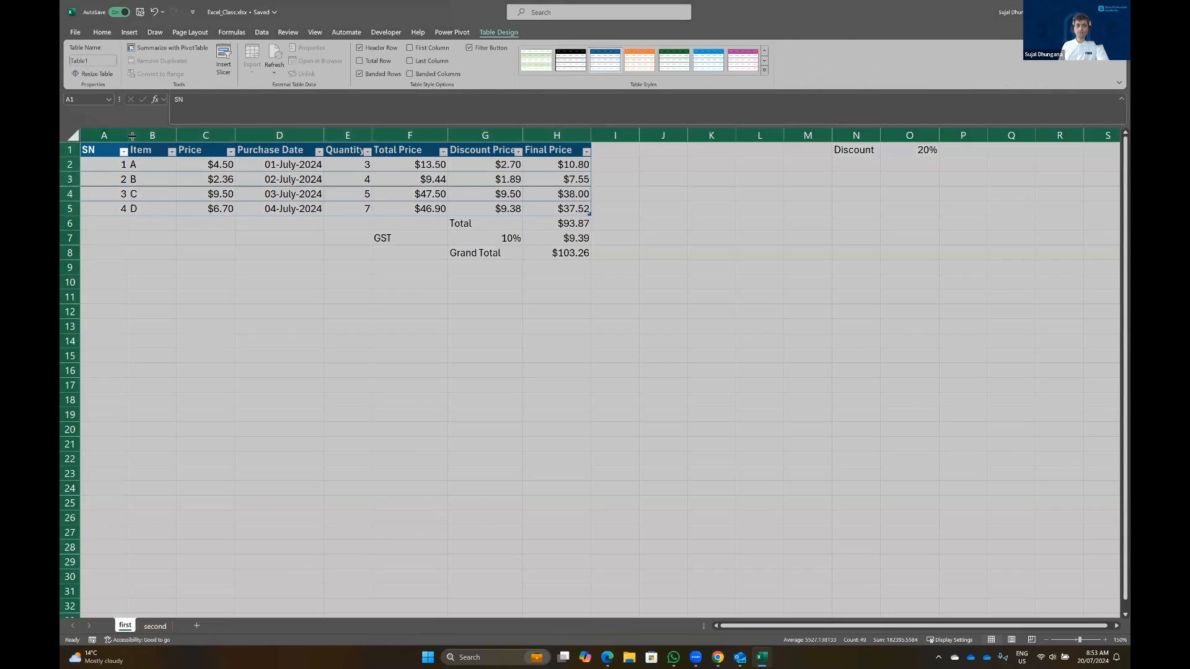
{"action": "double_click", "coordinate": [131, 135]}
{"action": "left_click", "coordinate": [210, 223]}
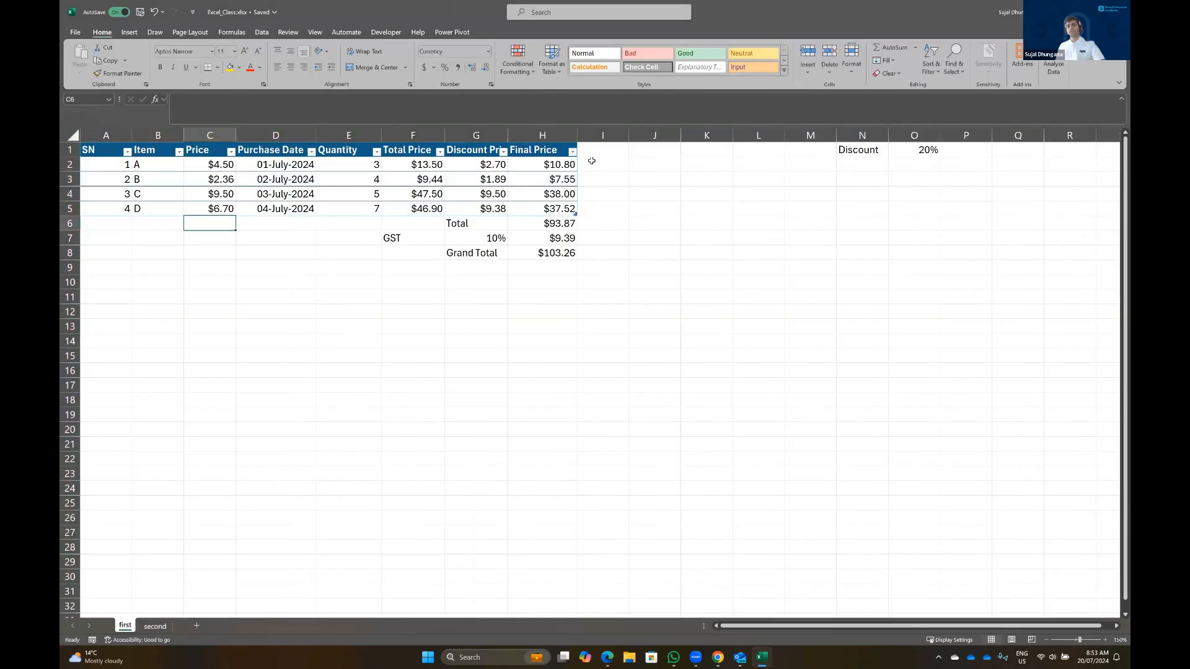
In I2 enter =[@[Final Price]]+[@[Final Price]]*10% to fill a new table column
{"action": "left_click", "coordinate": [594, 164]}
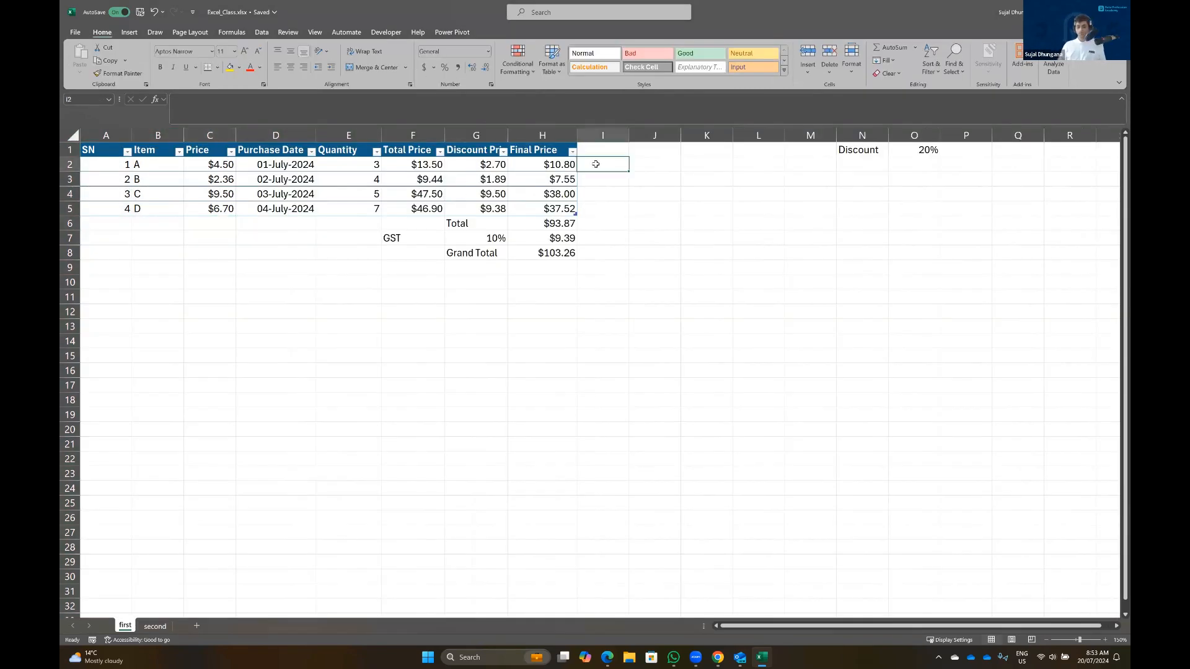
{"action": "type", "text": "="}
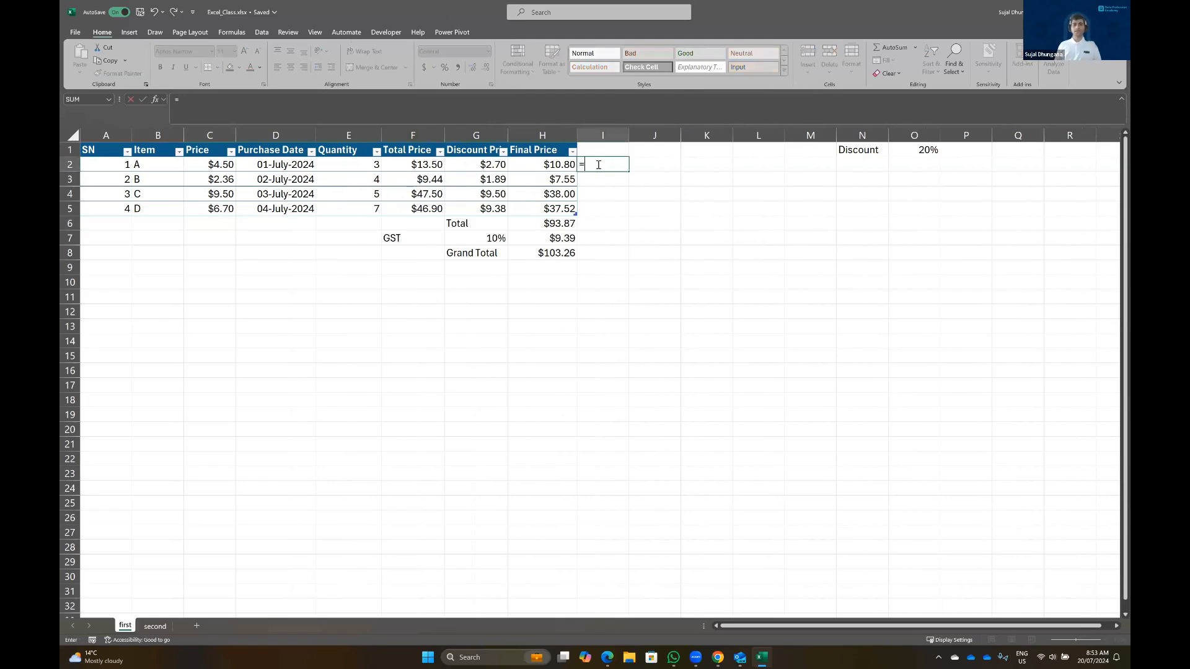
{"action": "left_click", "coordinate": [528, 164]}
{"action": "type", "text": "+"}
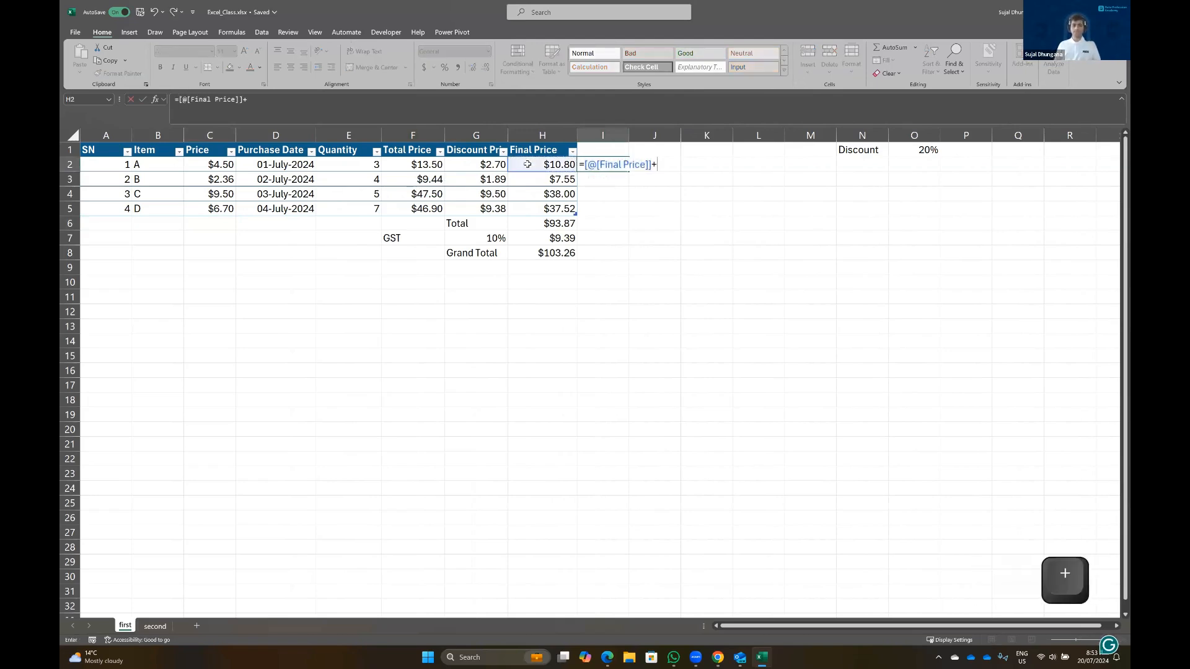
{"action": "left_click", "coordinate": [528, 164]}
{"action": "type", "text": "*10%"}
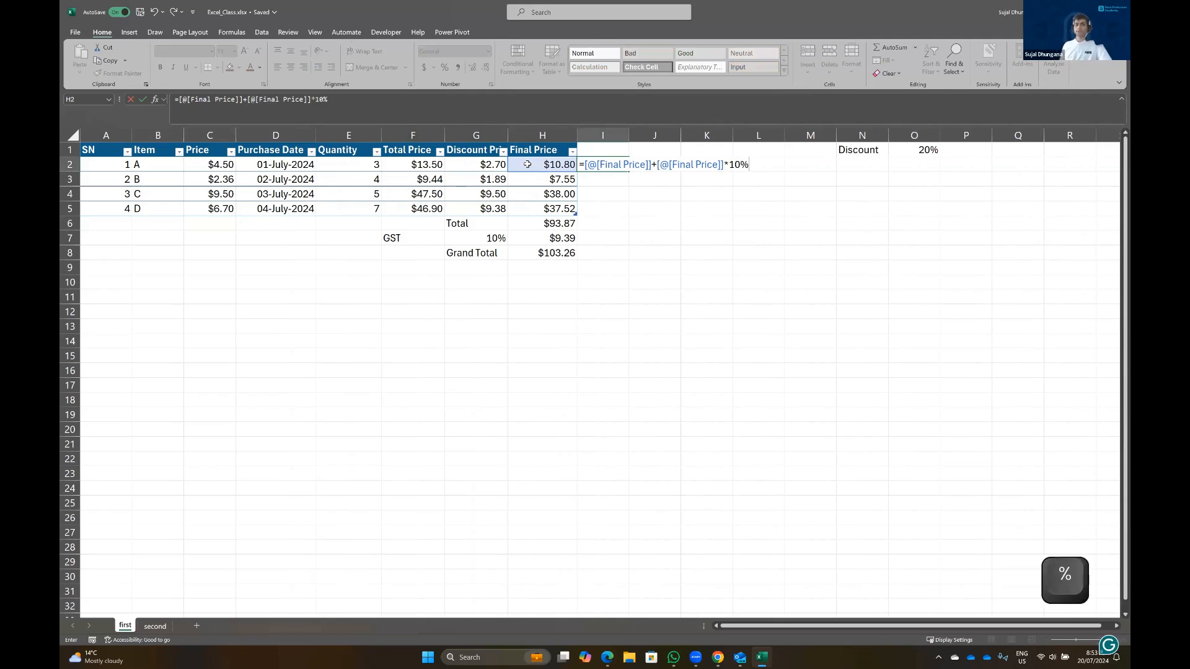
{"action": "key", "text": "Return"}
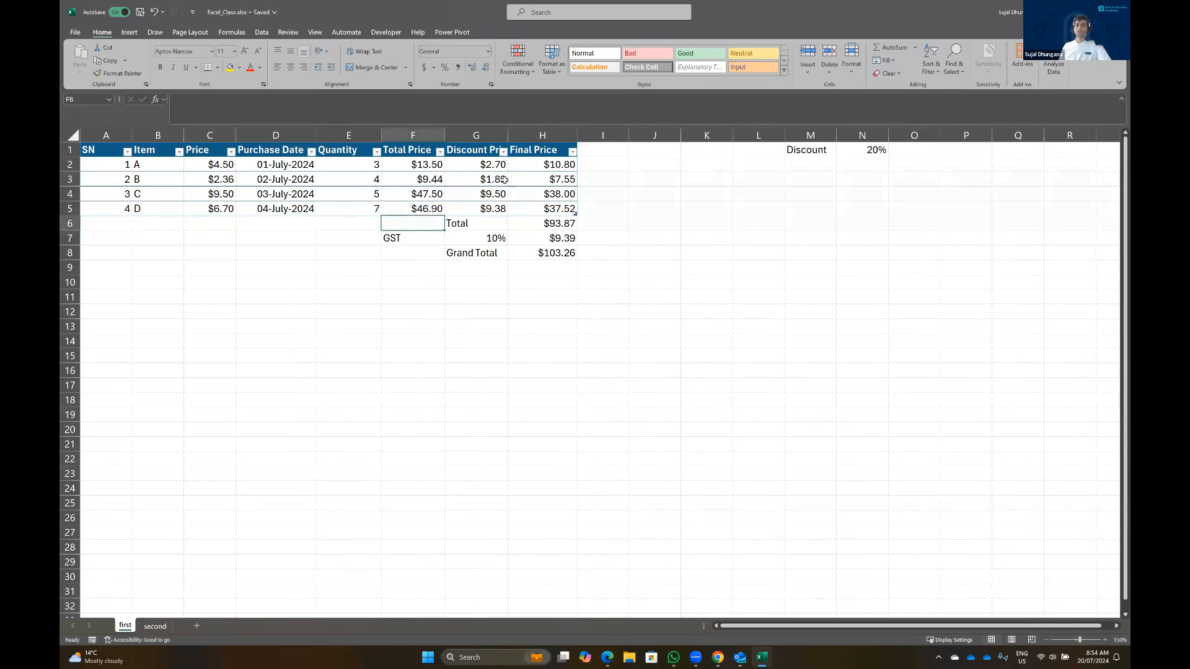
{"action": "left_click", "coordinate": [311, 152]}
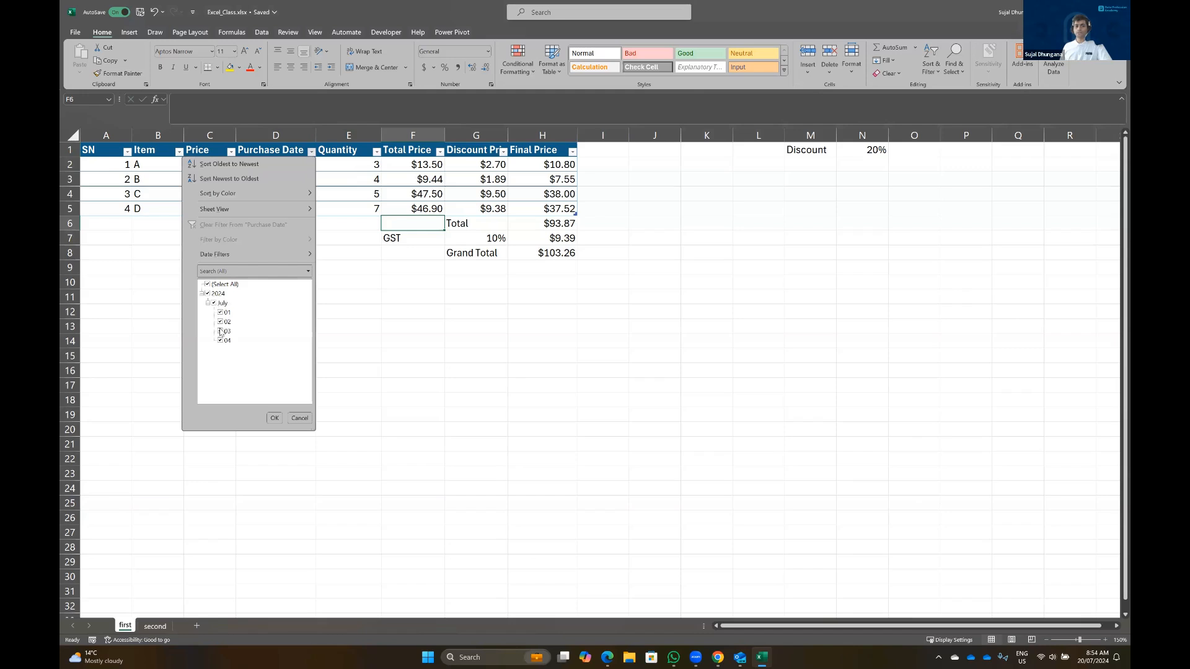
{"action": "left_click", "coordinate": [220, 331]}
{"action": "left_click", "coordinate": [275, 418]}
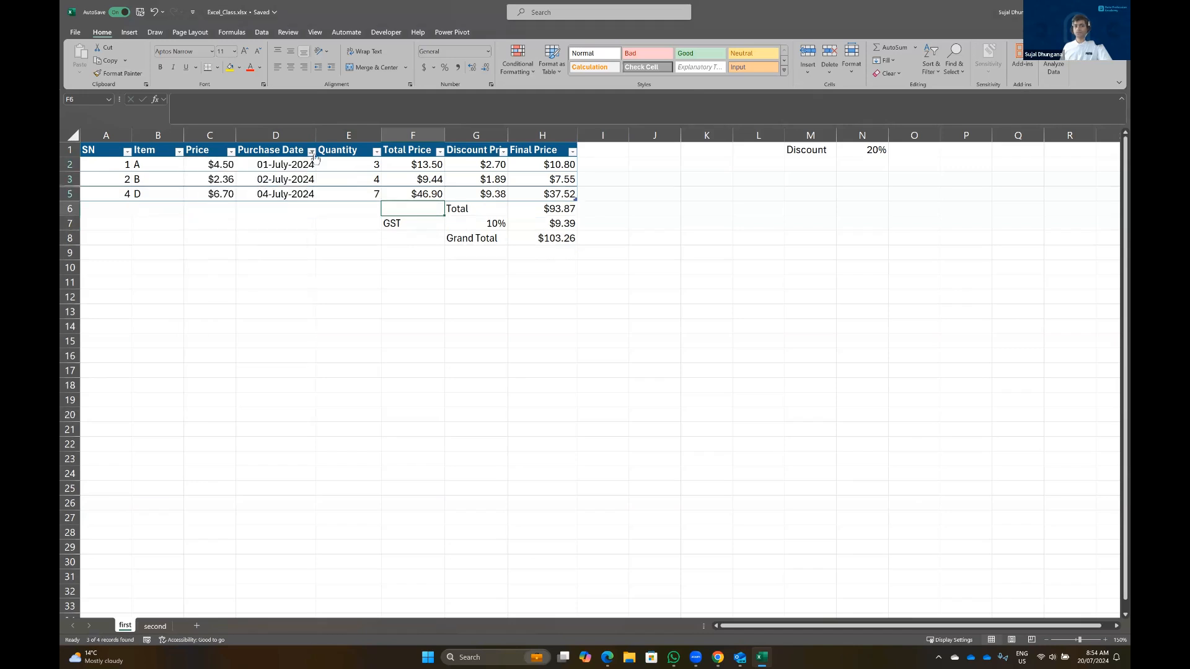
{"action": "left_click", "coordinate": [312, 152]}
{"action": "left_click", "coordinate": [221, 331]}
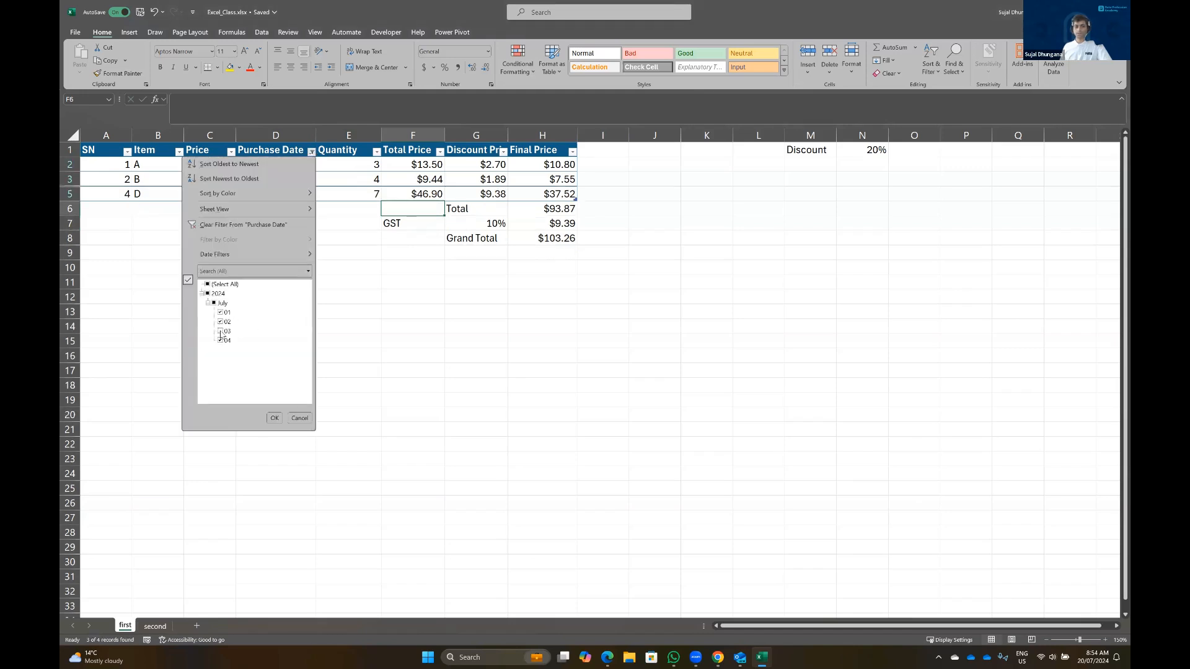
{"action": "left_click", "coordinate": [275, 418]}
{"action": "left_click", "coordinate": [324, 329]}
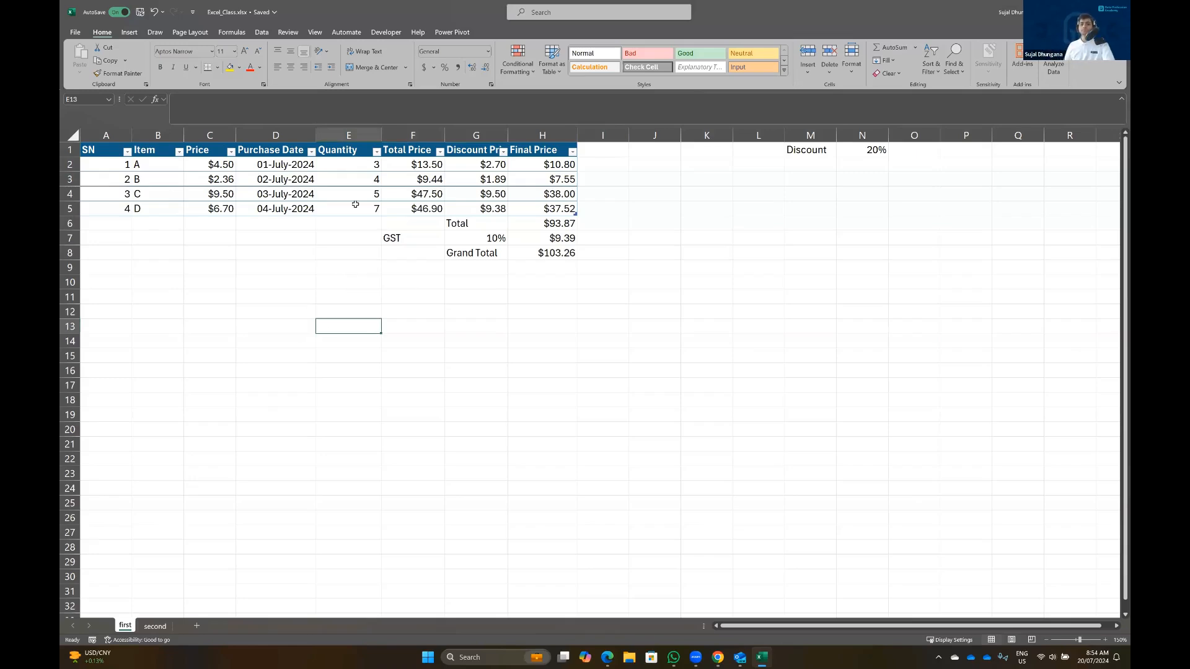
Select the Final Price values from H2 down through H5
{"action": "left_click", "coordinate": [477, 133]}
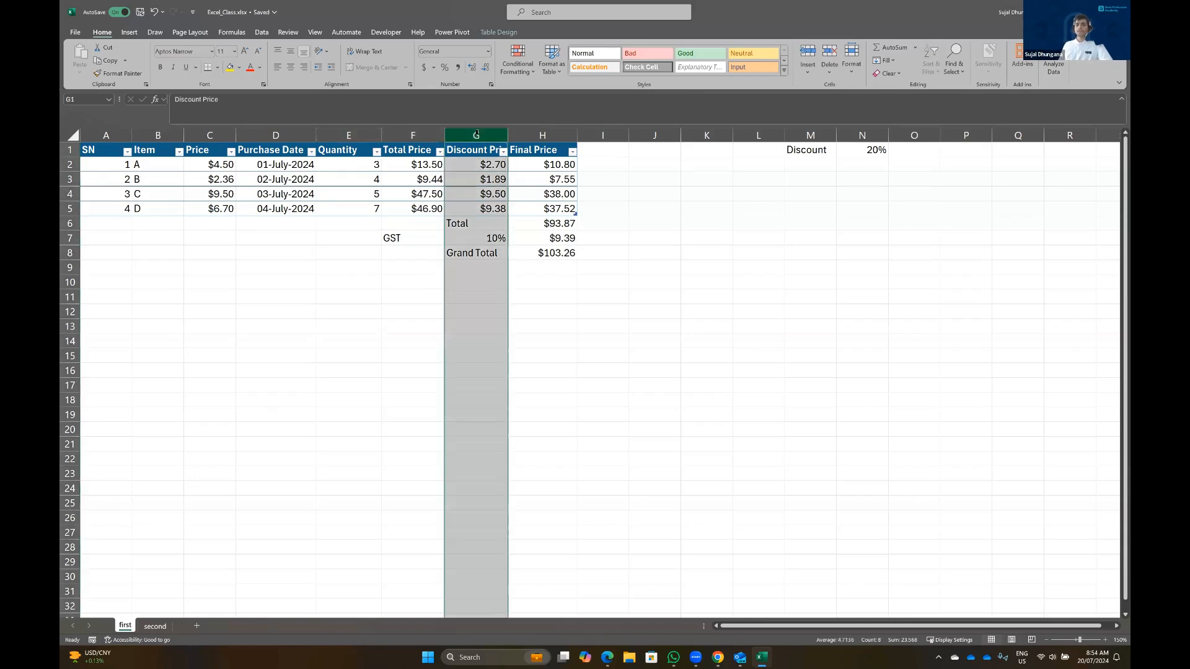
{"action": "left_click", "coordinate": [524, 133]}
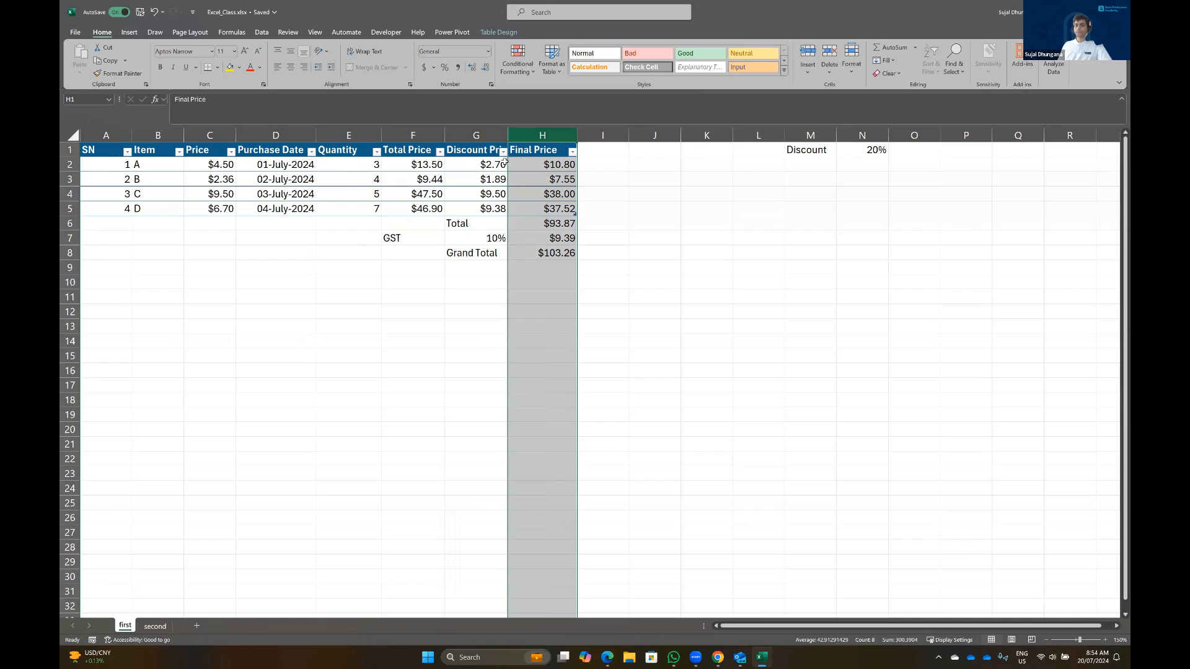
{"action": "left_click", "coordinate": [528, 162]}
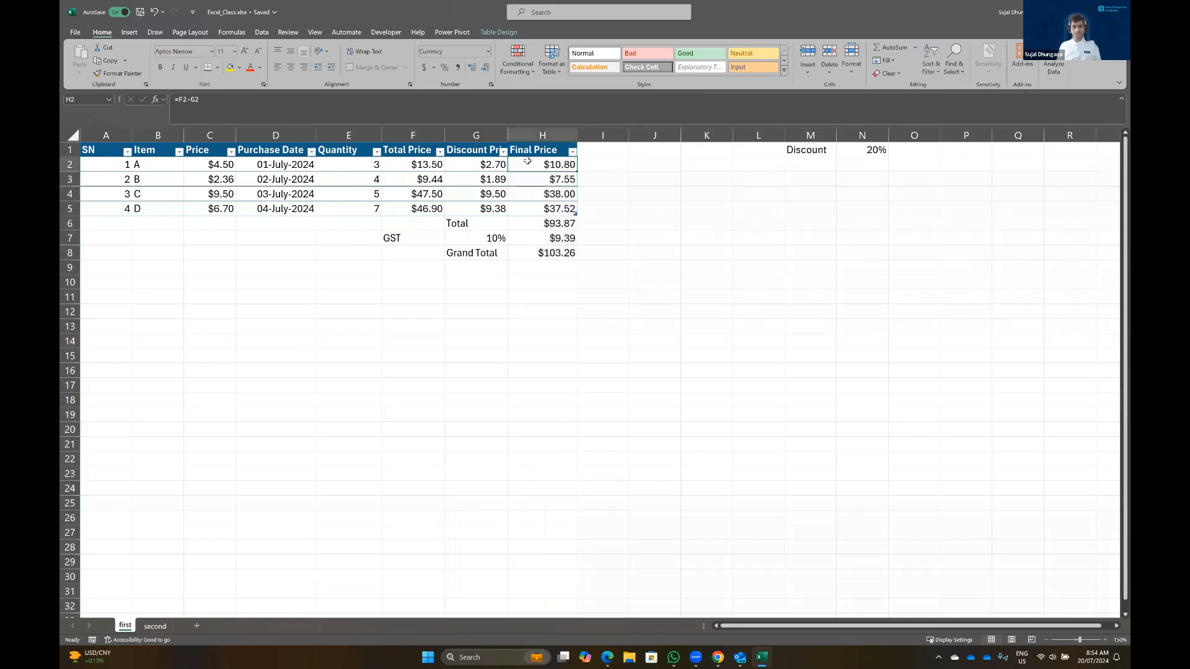
{"action": "key", "text": "ctrl+shift+Down"}
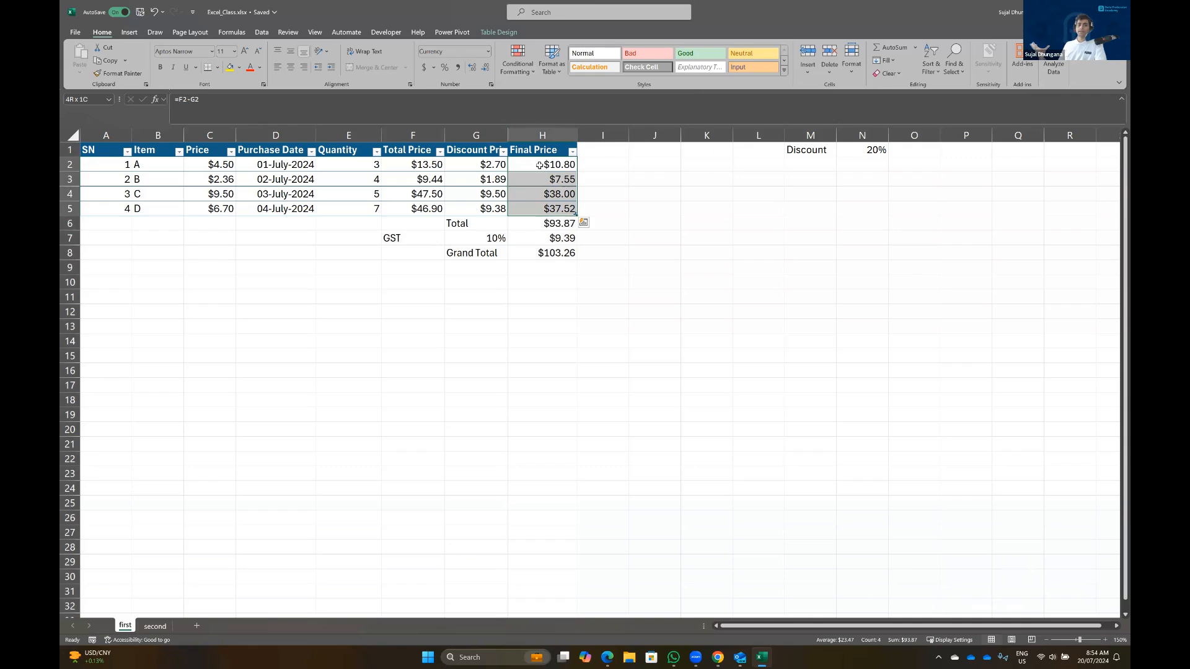
Add a Top 1 Items rule with Light Red Fill to H2:H5, highlighting $38.00
{"action": "left_click", "coordinate": [517, 51]}
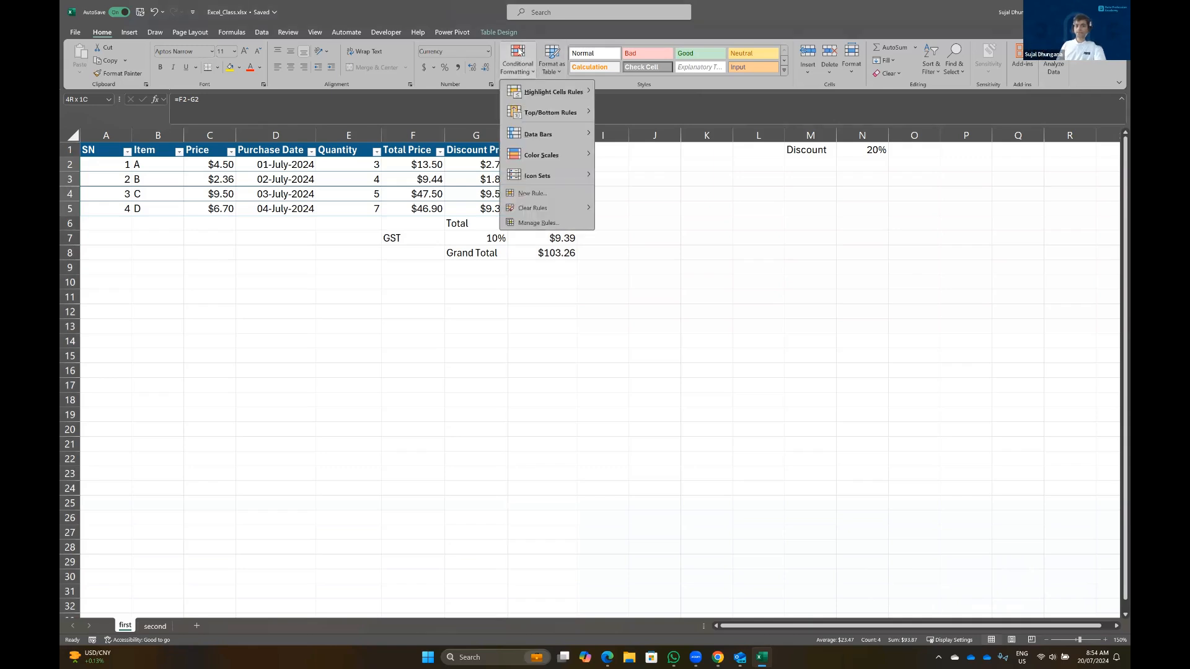
{"action": "mouse_move", "coordinate": [566, 93]}
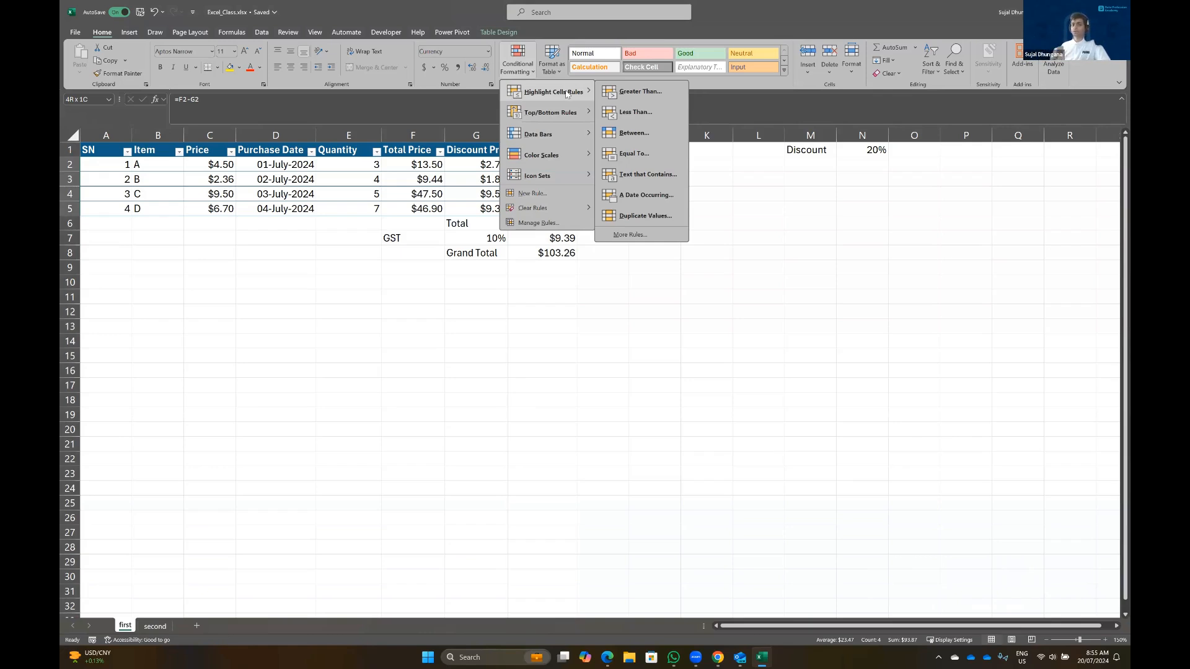
{"action": "mouse_move", "coordinate": [562, 114]}
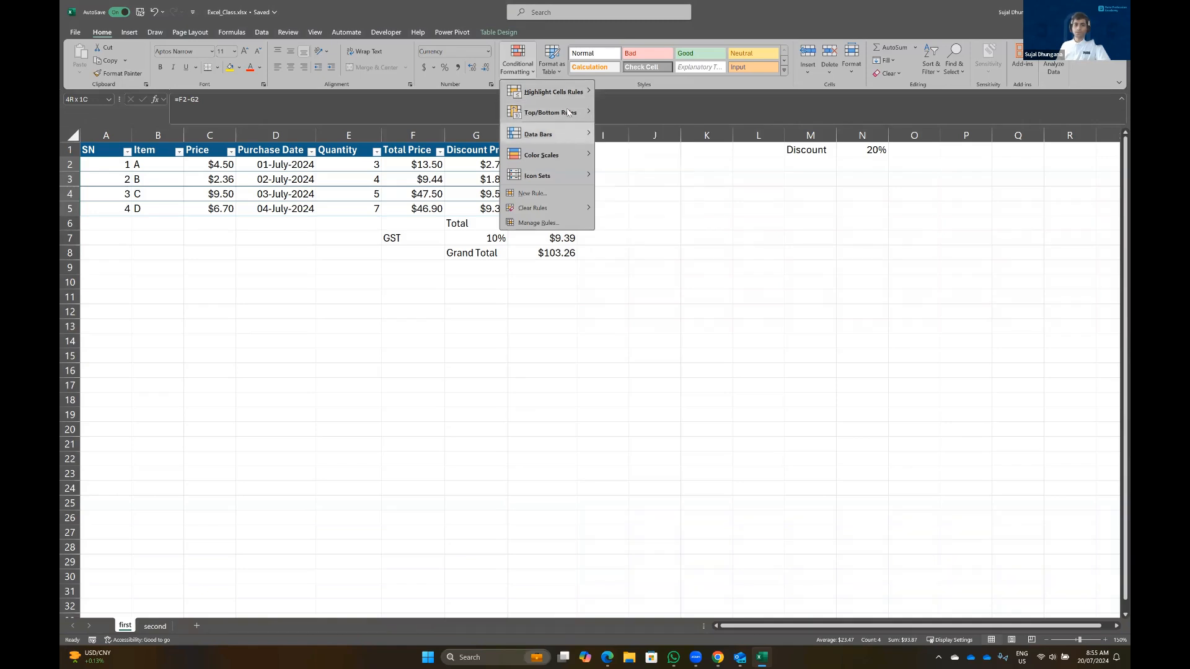
{"action": "left_click", "coordinate": [632, 92]}
{"action": "left_click_drag", "start_coordinate": [588, 201], "coordinate": [577, 200]}
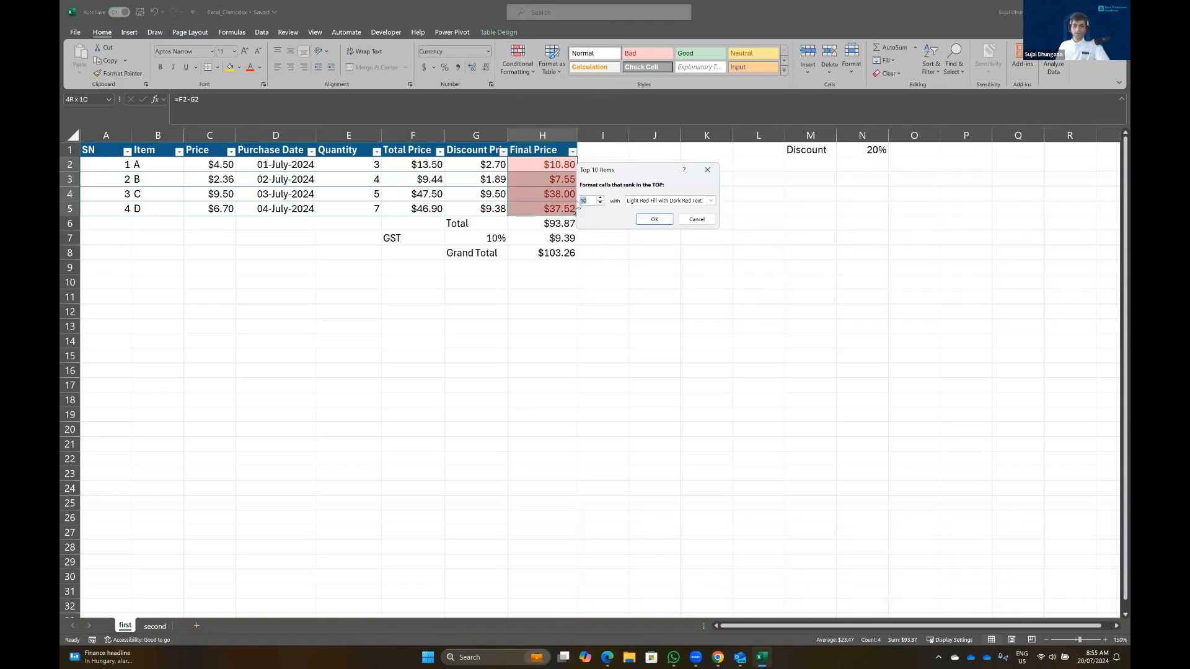
{"action": "type", "text": "1"}
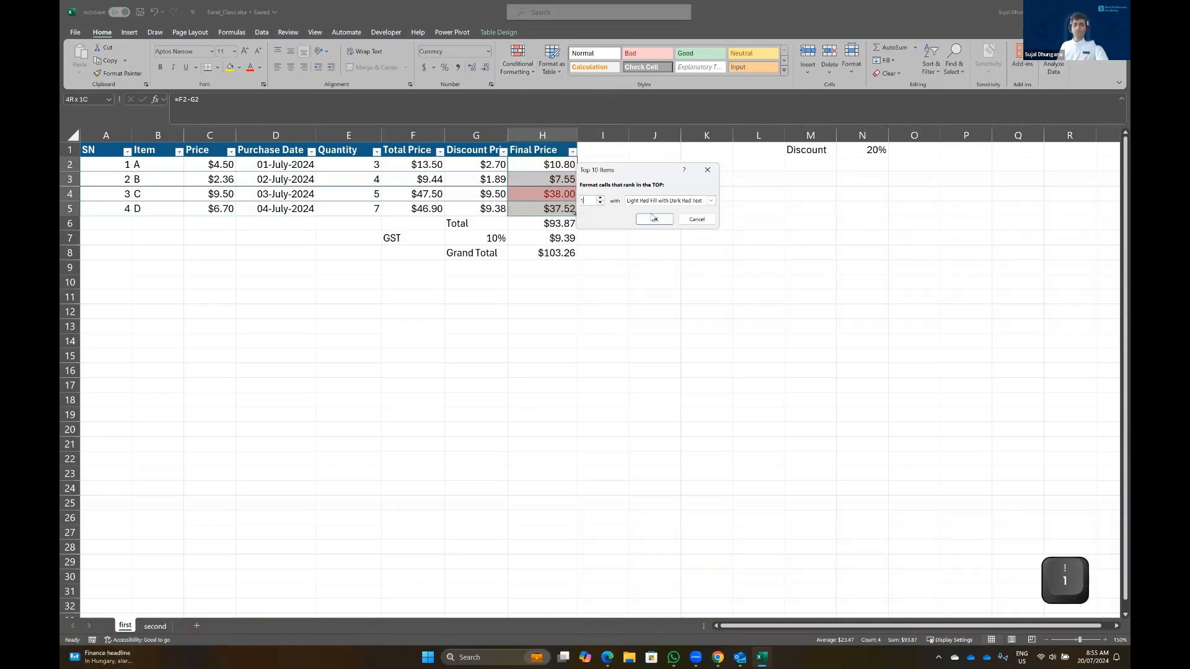
{"action": "left_click", "coordinate": [713, 201]}
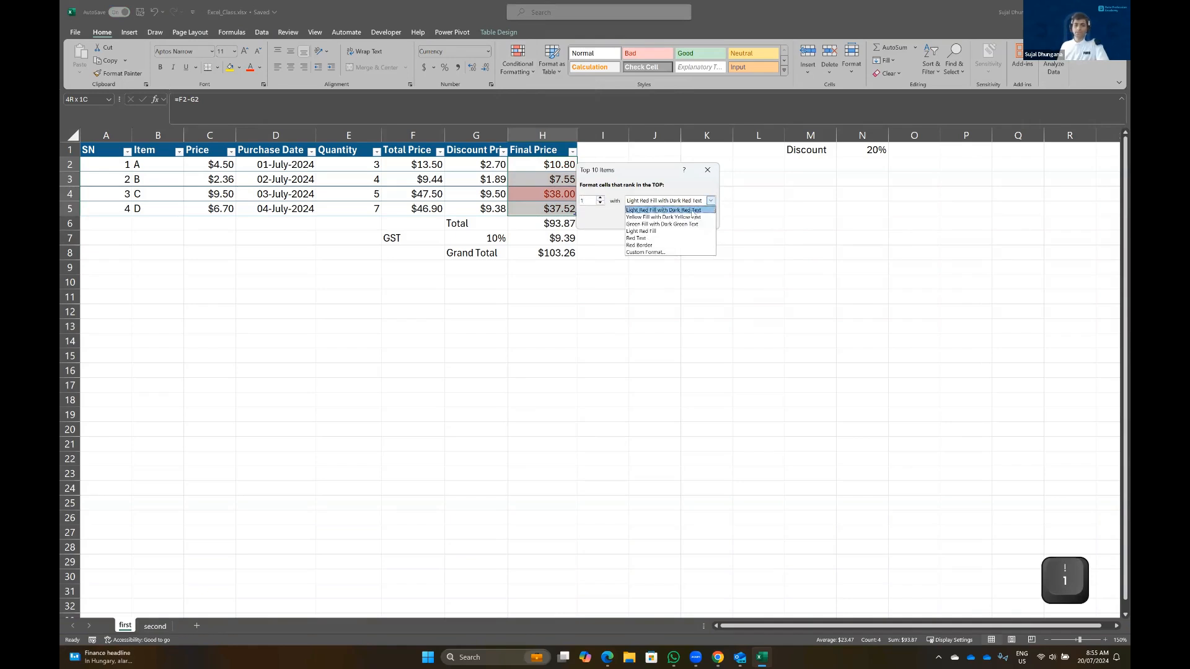
{"action": "left_click", "coordinate": [657, 231]}
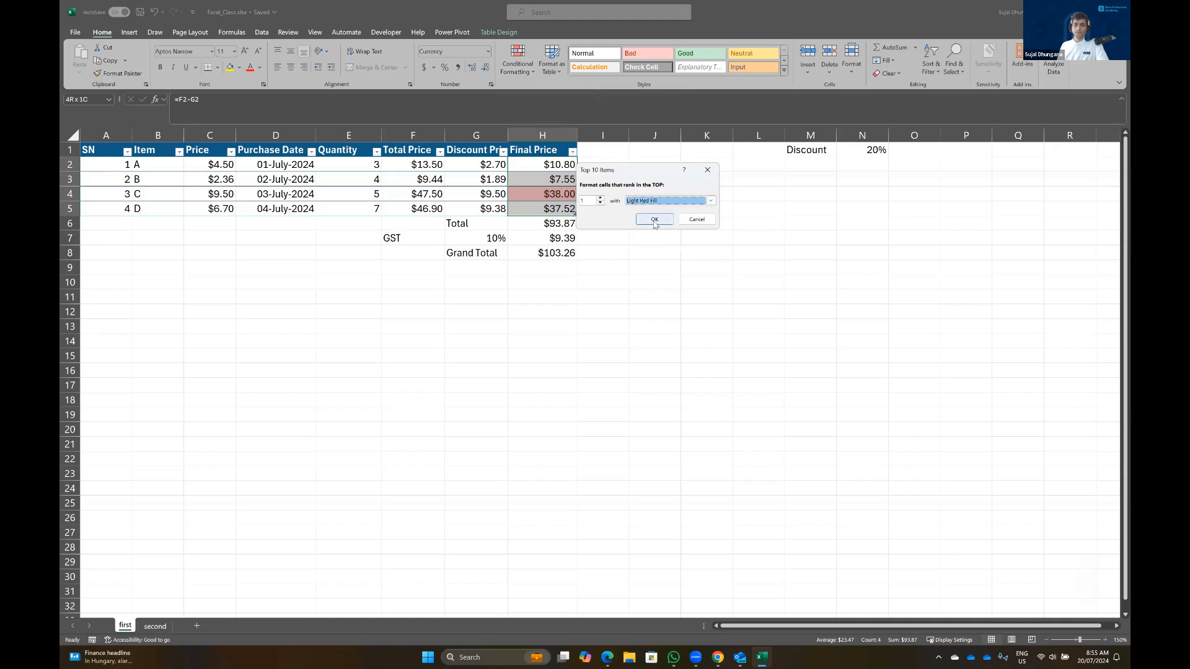
{"action": "left_click", "coordinate": [655, 219]}
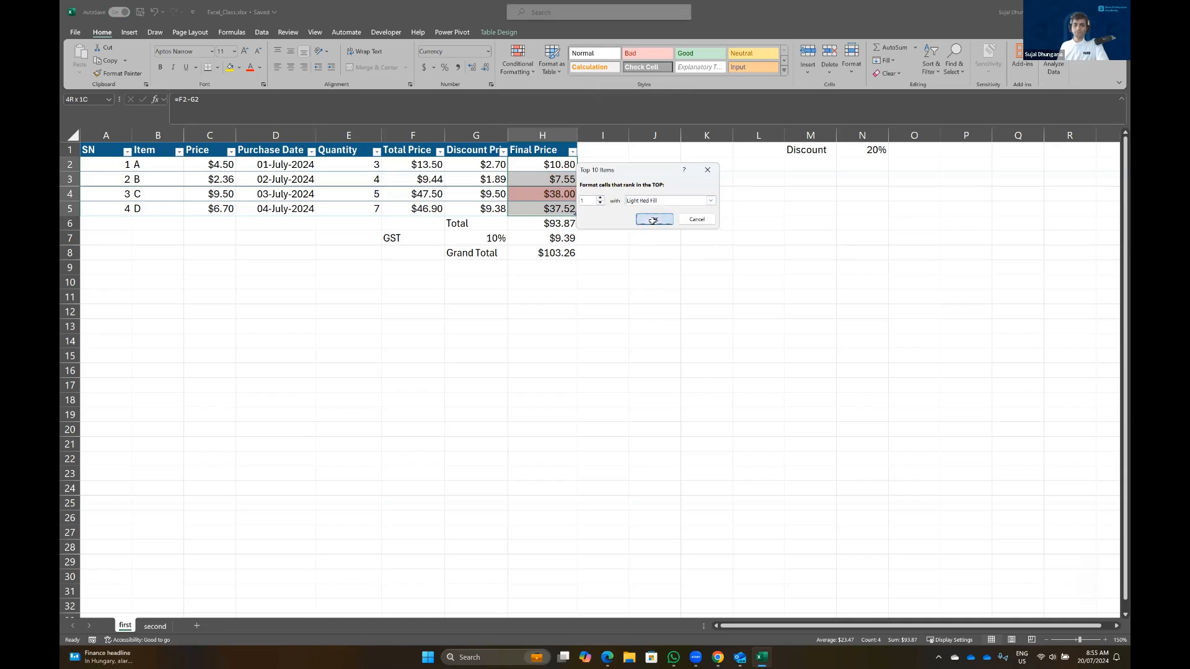
{"action": "left_click", "coordinate": [609, 351]}
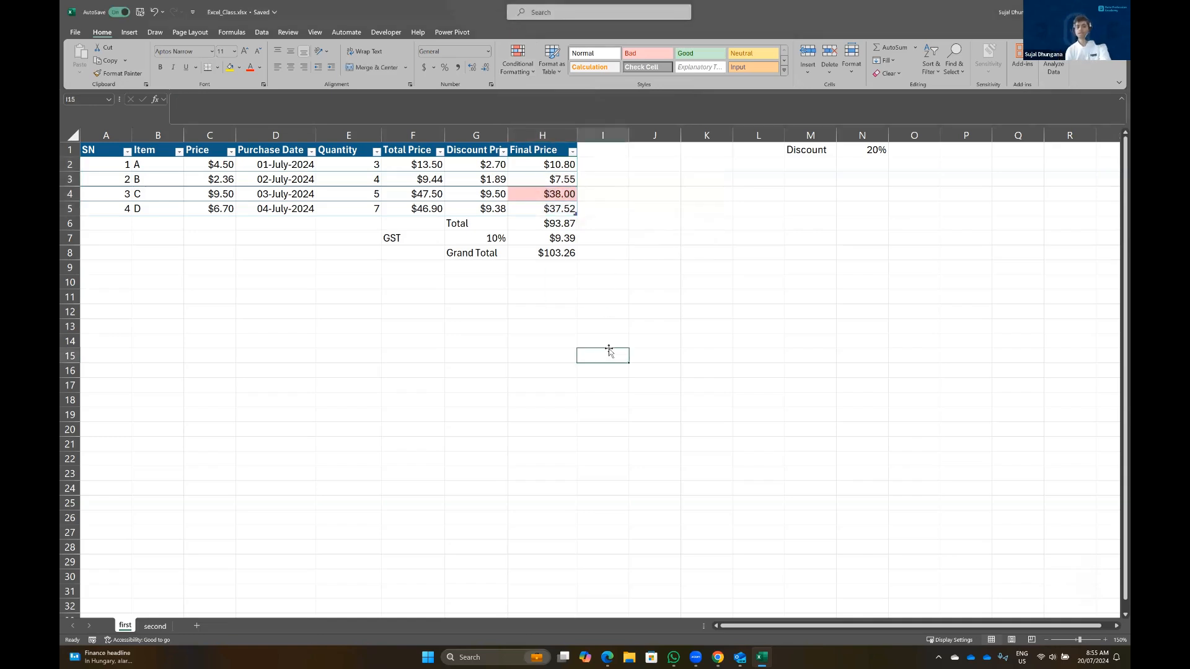
{"action": "left_click", "coordinate": [548, 160]}
{"action": "left_click_drag", "start_coordinate": [548, 159], "coordinate": [545, 209]}
{"action": "key", "text": "alt+o"}
{"action": "key", "text": "d"}
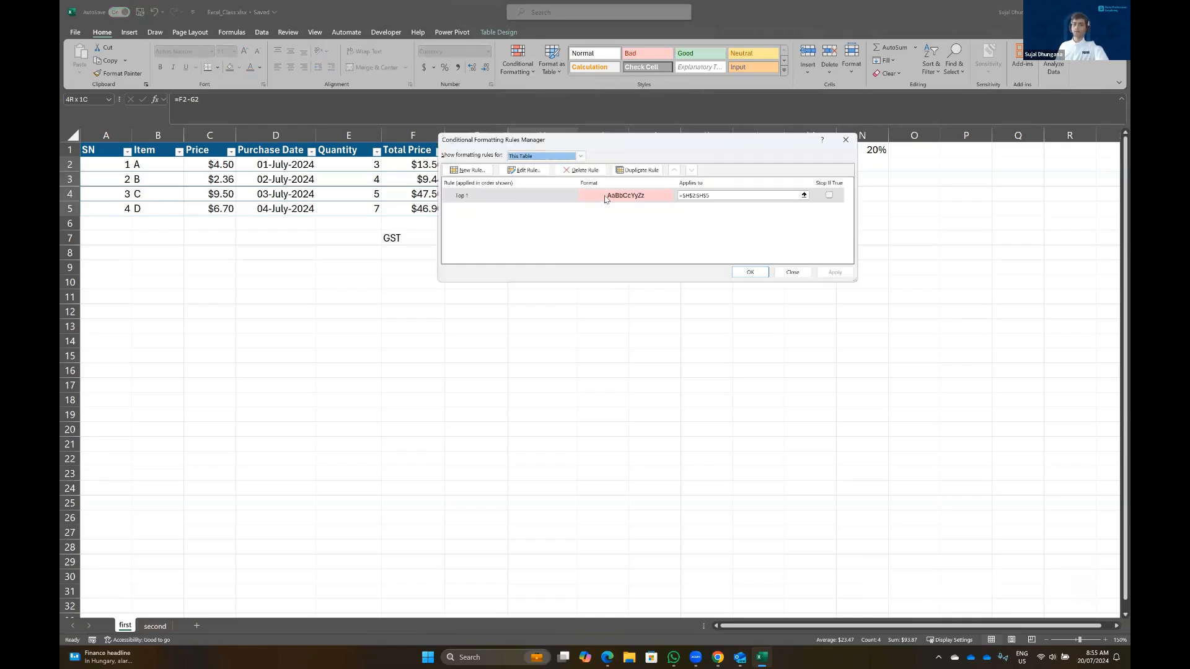
{"action": "left_click", "coordinate": [605, 197]}
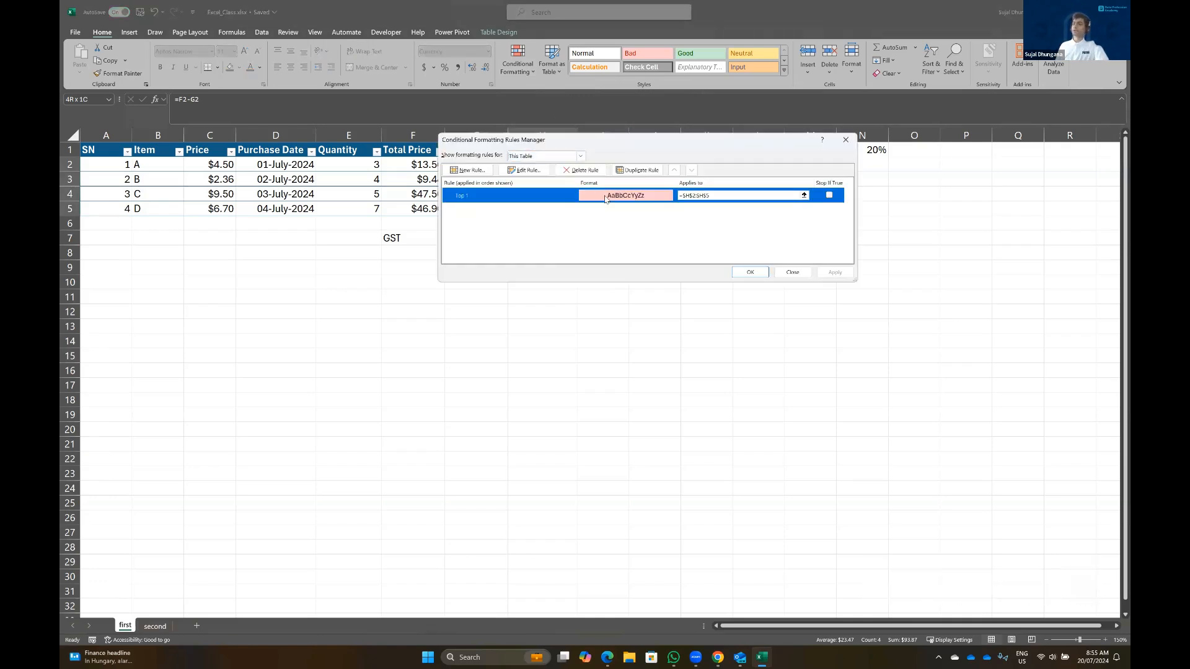
{"action": "left_click_drag", "start_coordinate": [711, 141], "coordinate": [828, 264]}
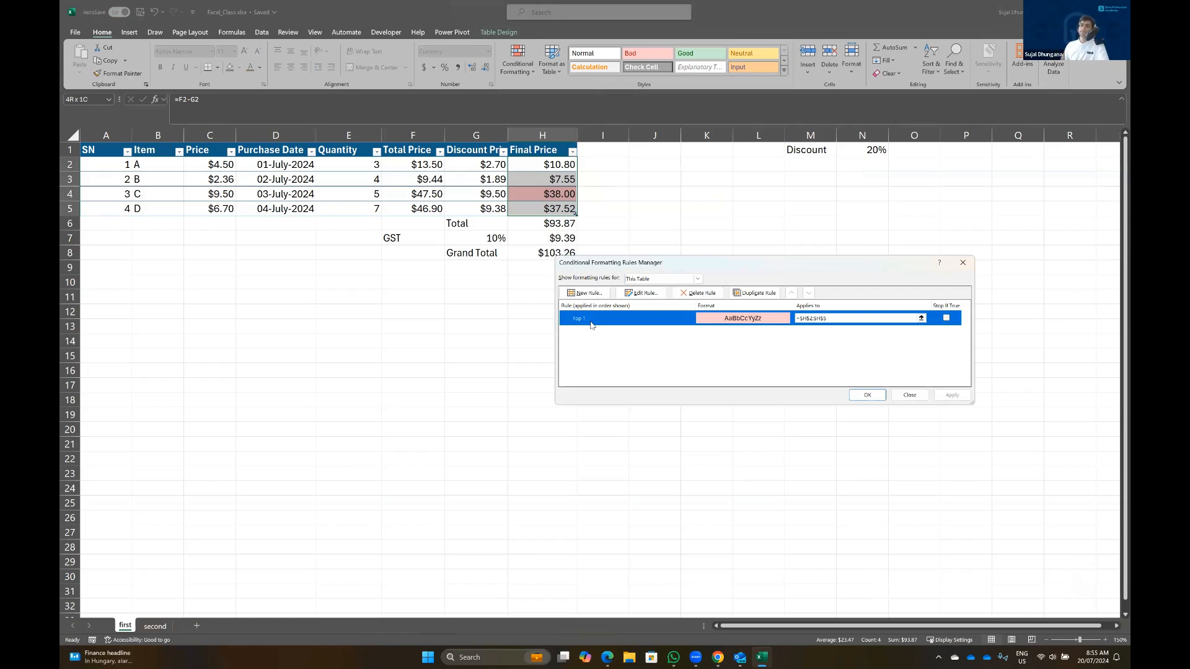
{"action": "left_click", "coordinate": [868, 395]}
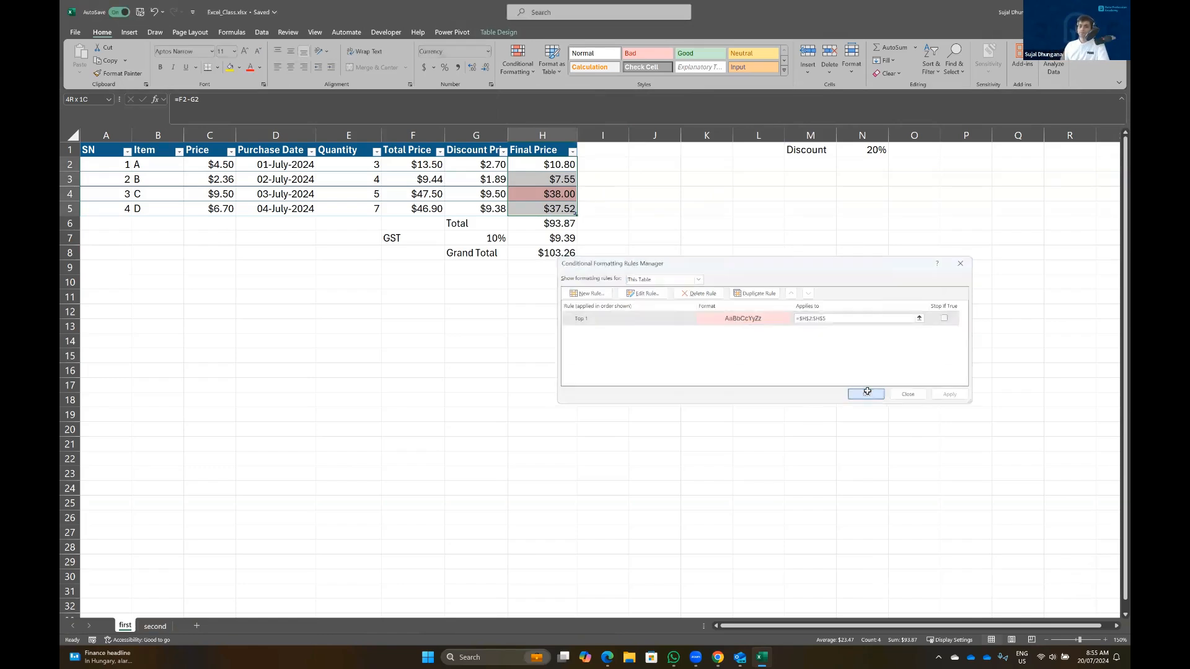
Enter 20 as item A's Quantity in E2
{"action": "left_click", "coordinate": [361, 165]}
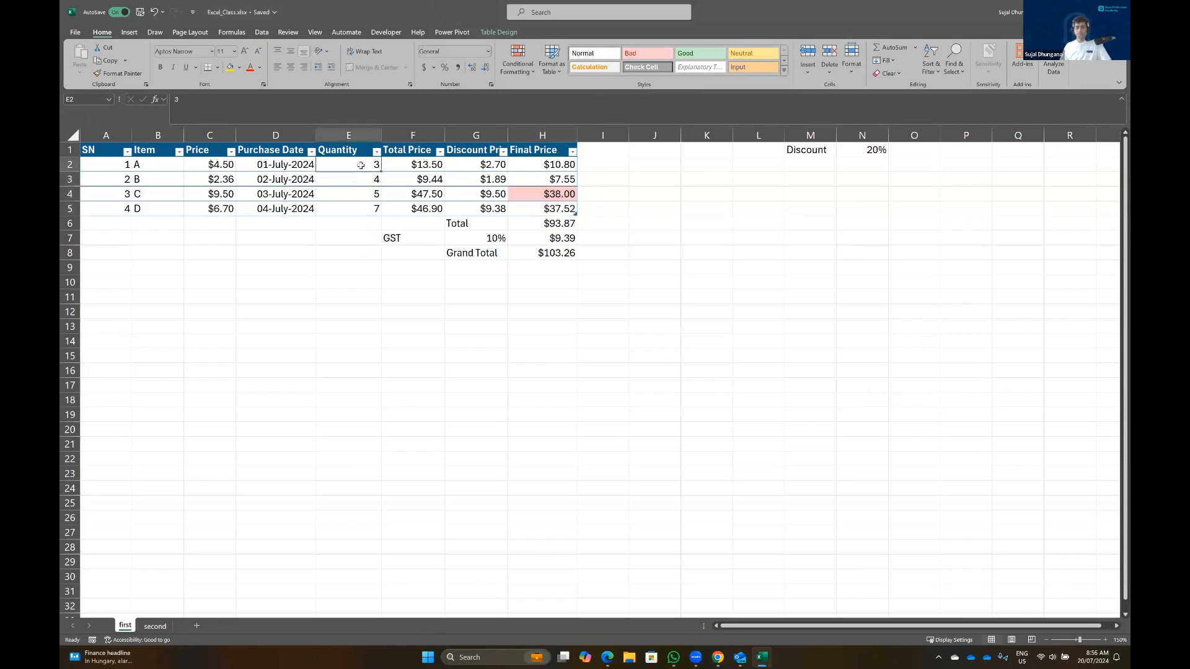
{"action": "type", "text": "20"}
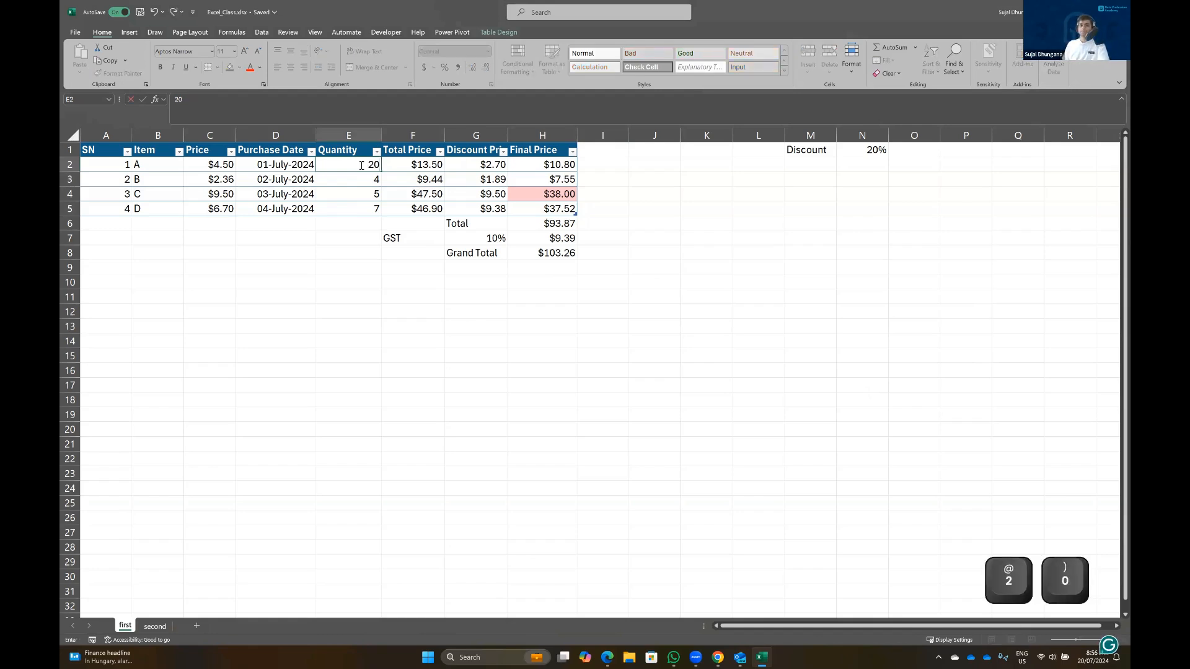
{"action": "key", "text": "Return"}
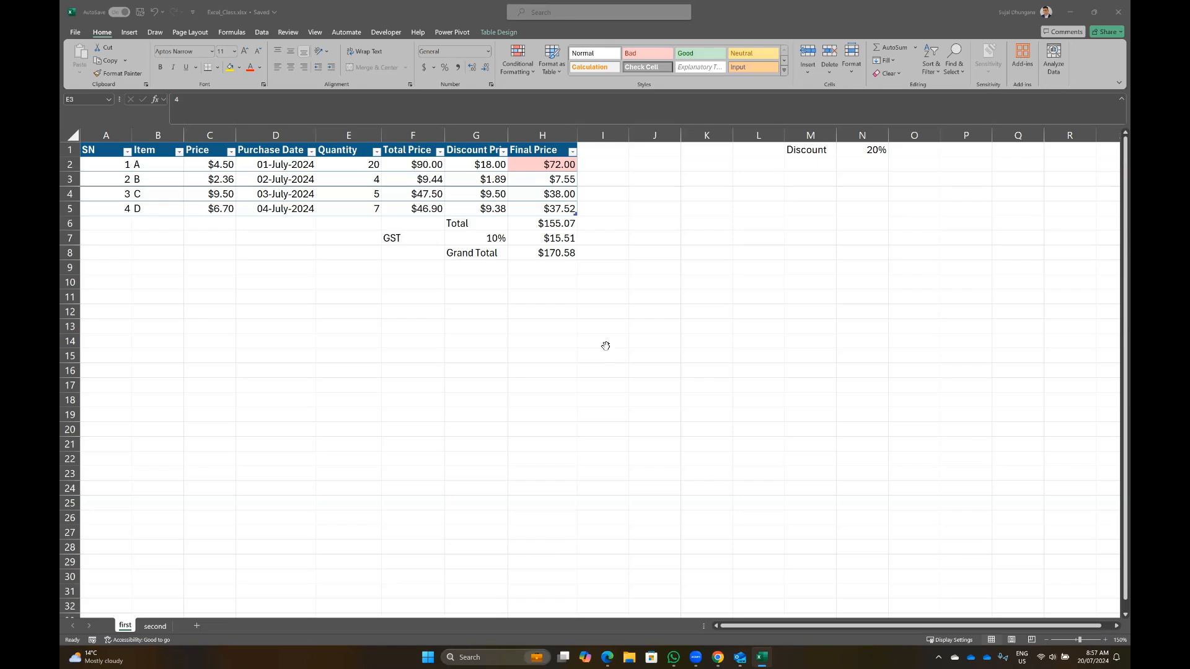
Switch to the Excel for Analysts notes in Chrome and scroll to the Data Management page 15
{"action": "key", "text": "alt+Tab"}
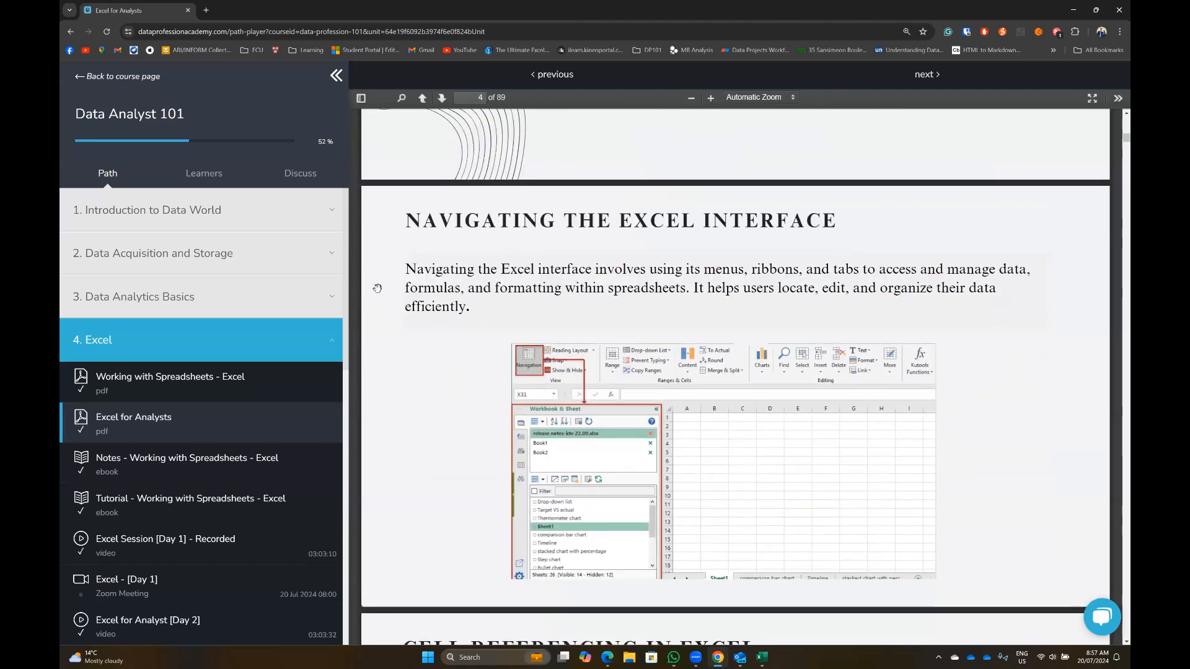
{"action": "scroll", "coordinate": [377, 288], "scroll_direction": "down", "scroll_amount": 15}
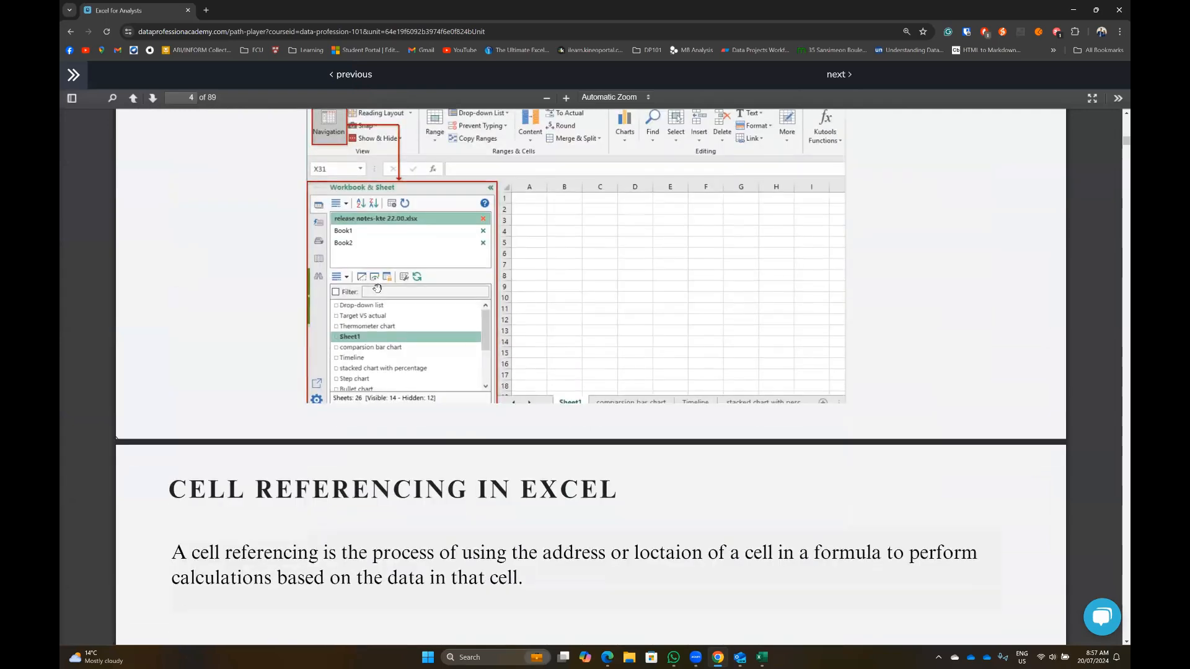
{"action": "scroll", "coordinate": [377, 288], "scroll_direction": "up", "scroll_amount": 5}
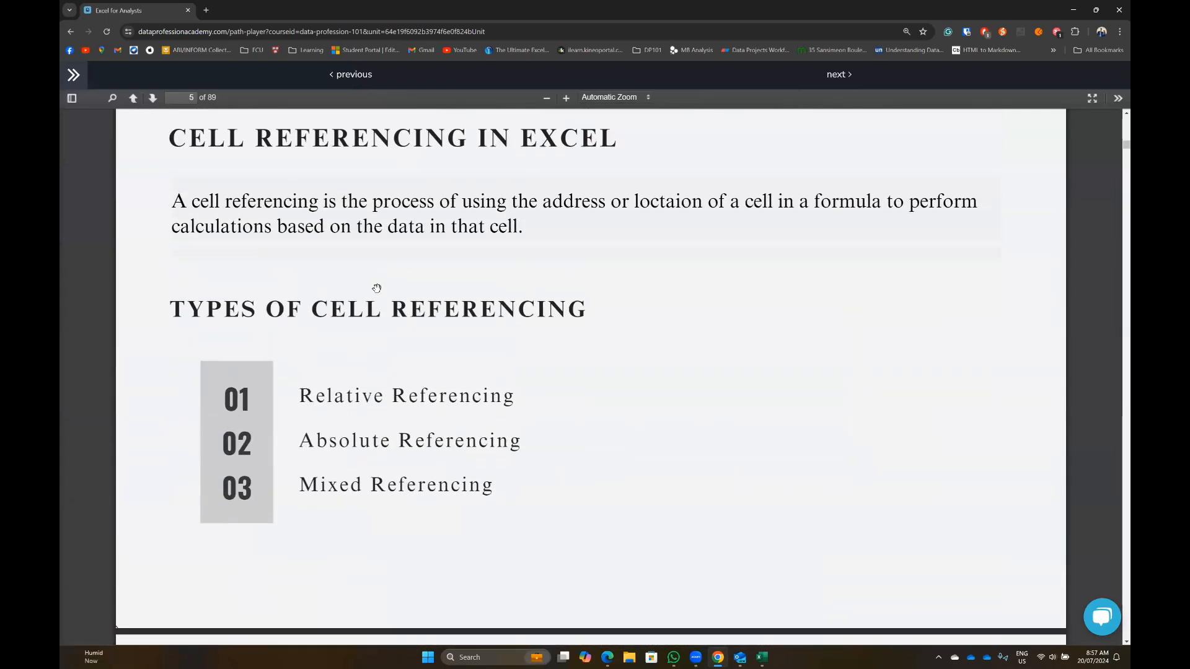
{"action": "scroll", "coordinate": [377, 288], "scroll_direction": "down", "scroll_amount": 4}
{"action": "scroll", "coordinate": [377, 288], "scroll_direction": "down", "scroll_amount": 16}
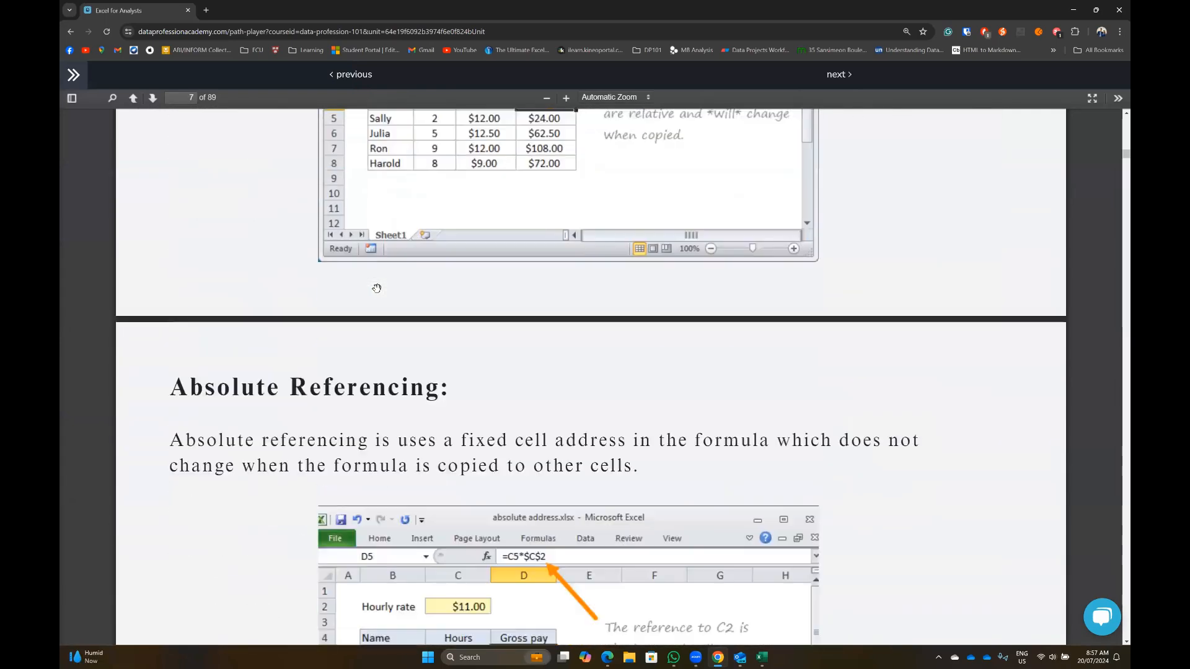
{"action": "scroll", "coordinate": [376, 288], "scroll_direction": "down", "scroll_amount": 16}
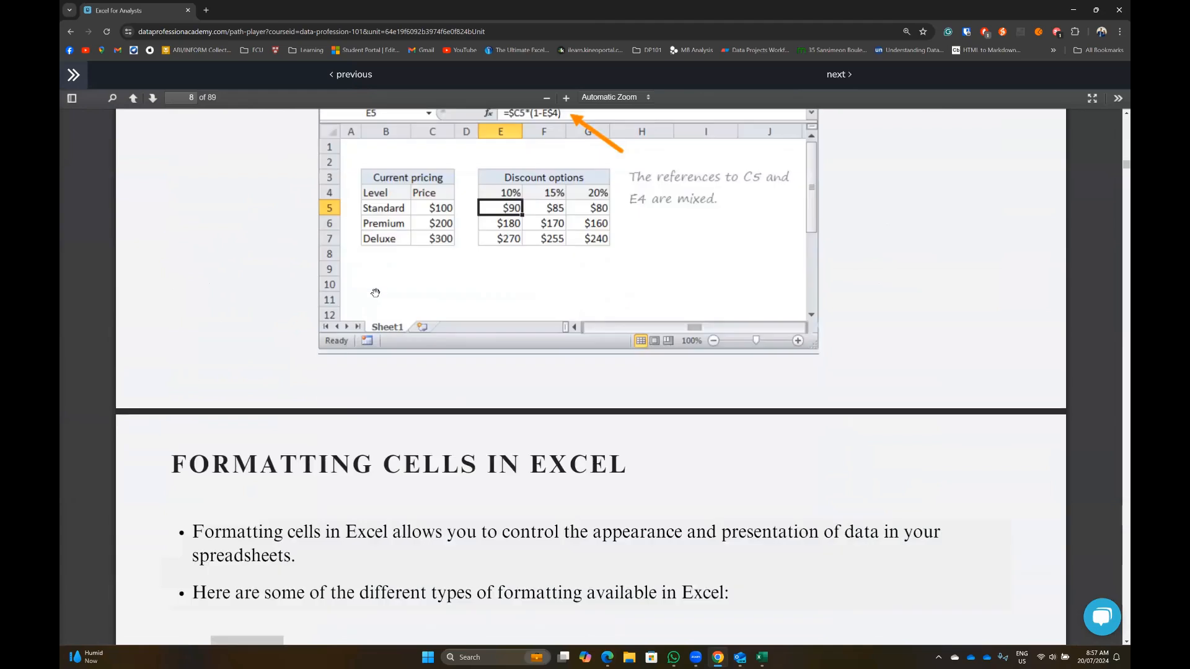
{"action": "scroll", "coordinate": [385, 286], "scroll_direction": "up", "scroll_amount": 2}
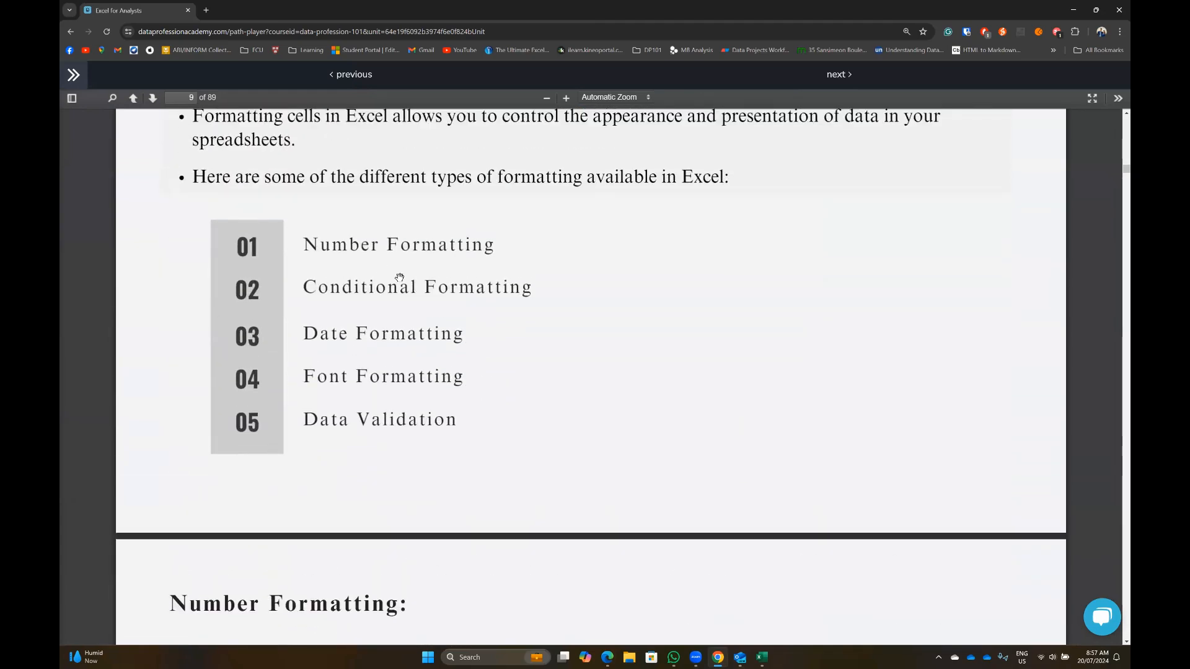
{"action": "scroll", "coordinate": [400, 278], "scroll_direction": "down", "scroll_amount": 12}
{"action": "scroll", "coordinate": [398, 279], "scroll_direction": "down", "scroll_amount": 9}
{"action": "scroll", "coordinate": [399, 278], "scroll_direction": "down", "scroll_amount": 7}
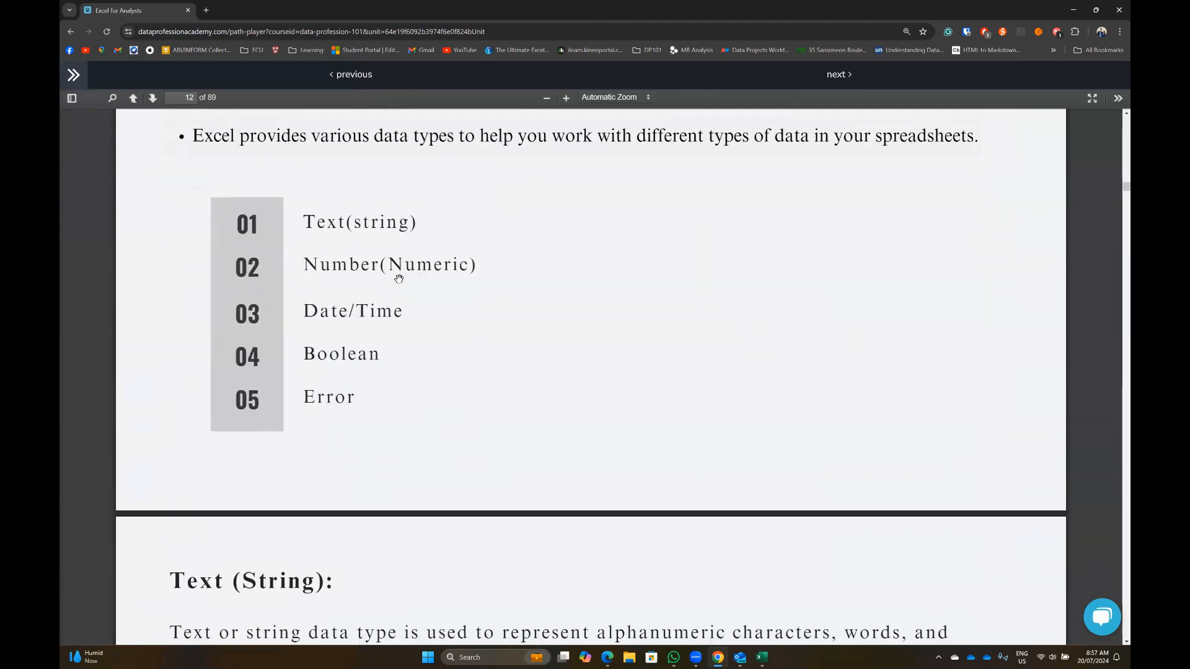
{"action": "scroll", "coordinate": [398, 277], "scroll_direction": "down", "scroll_amount": 9}
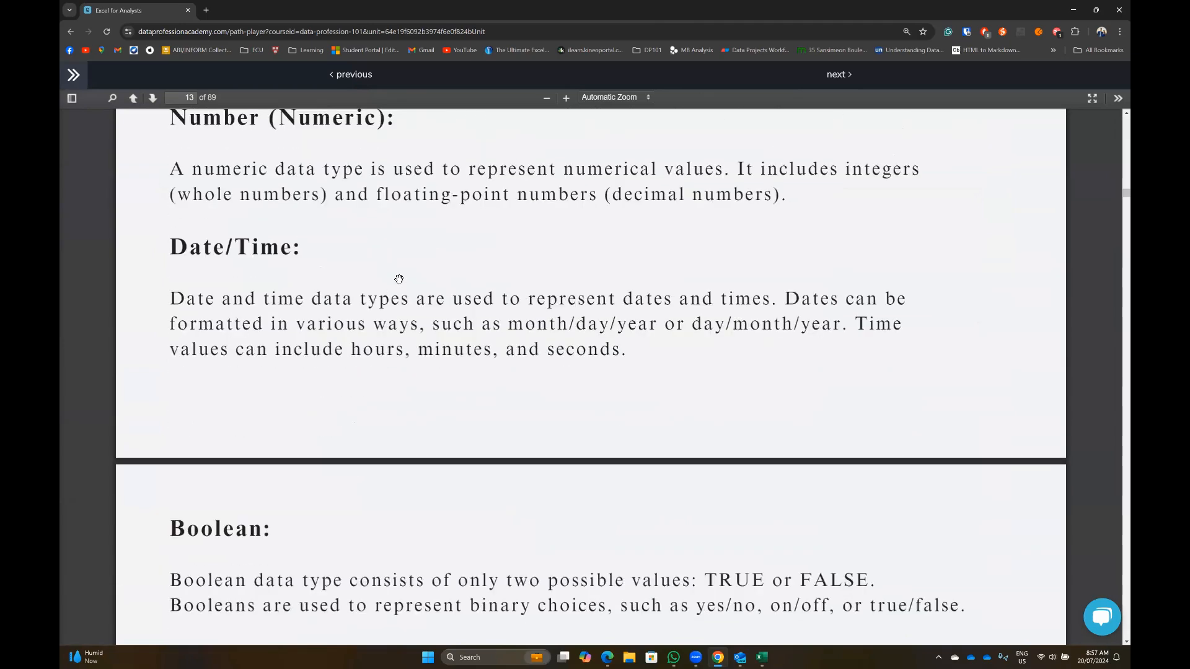
{"action": "scroll", "coordinate": [399, 279], "scroll_direction": "down", "scroll_amount": 12}
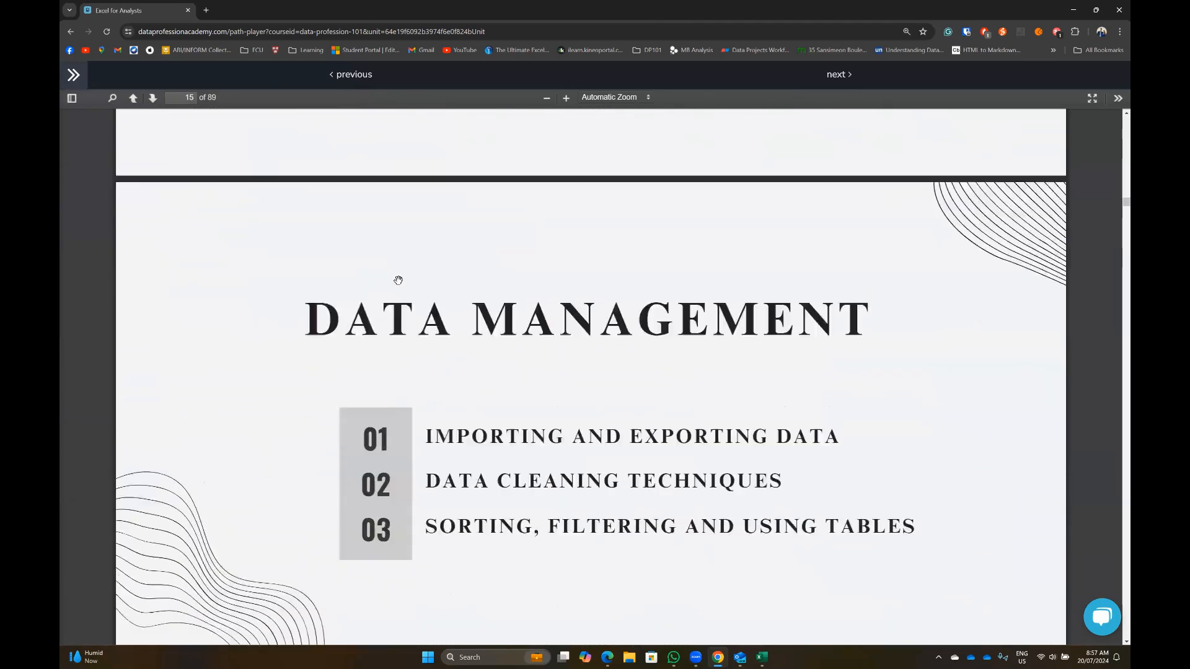